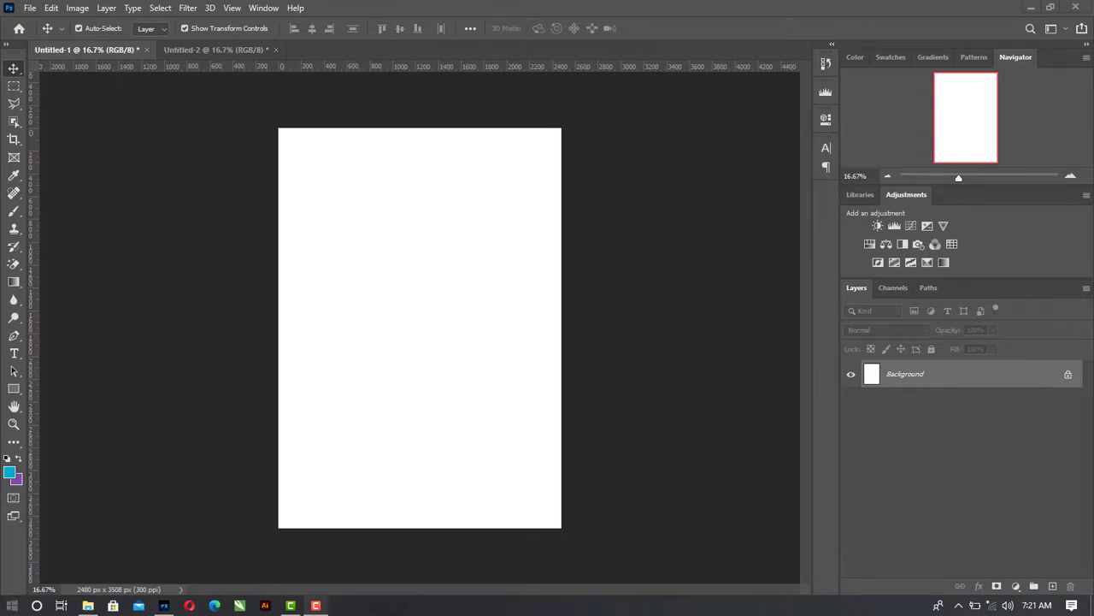
click(87, 606)
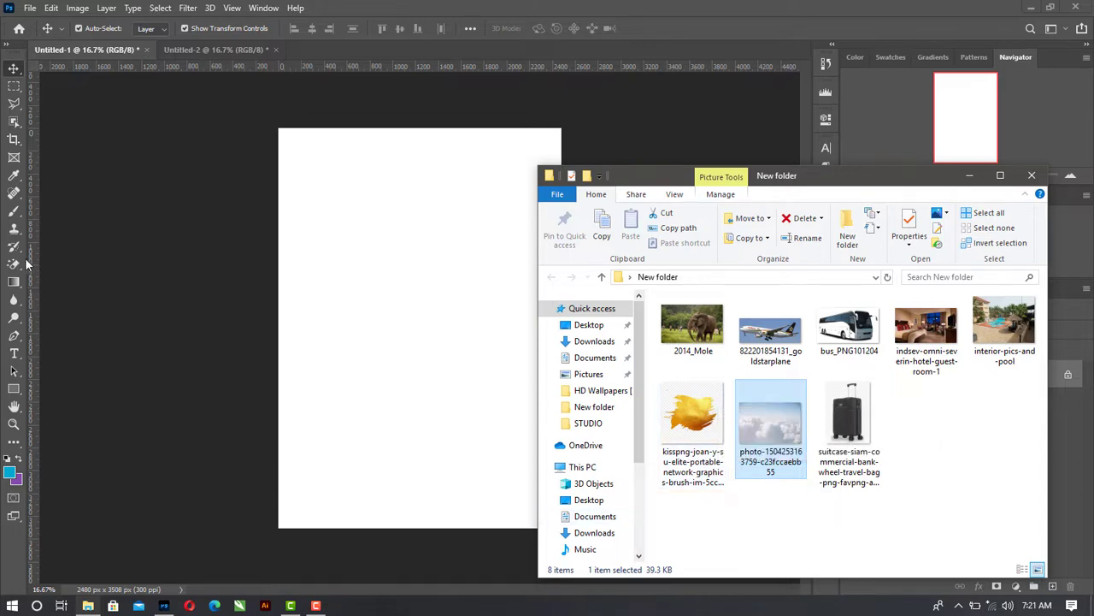
click(63, 269)
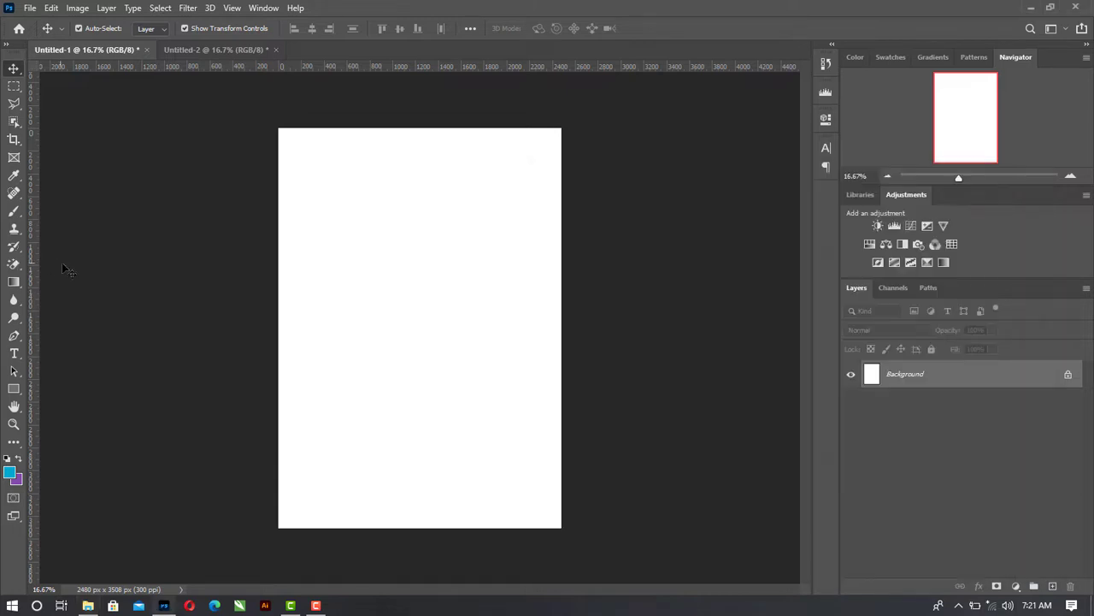
Draw a black rectangle shape about 2492 × 1943 px covering the upper part of the page across its full width
click(13, 387)
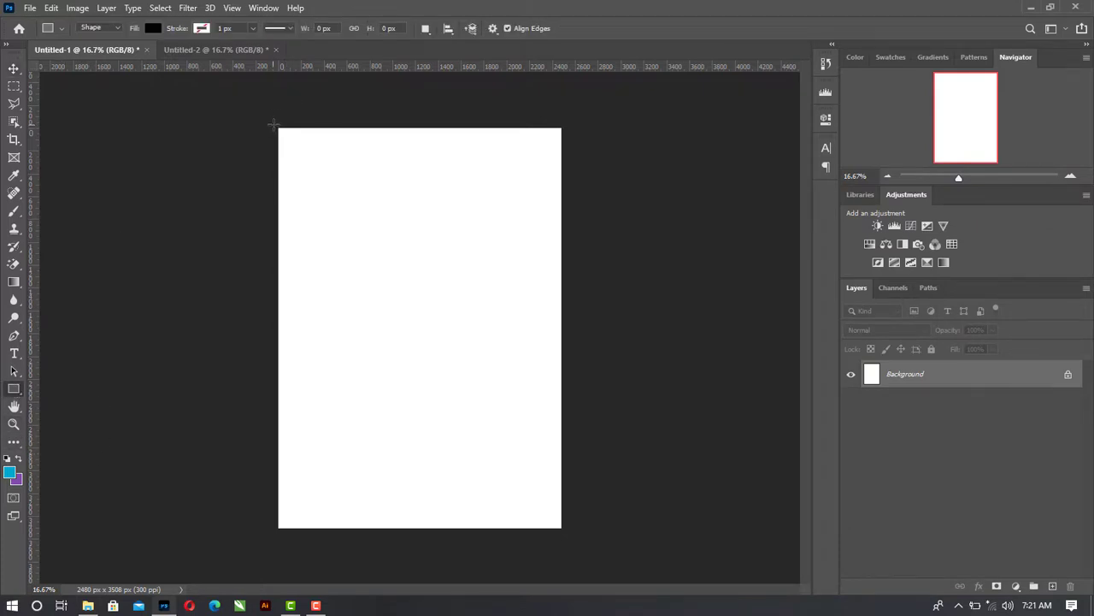
drag(277, 125, 560, 346)
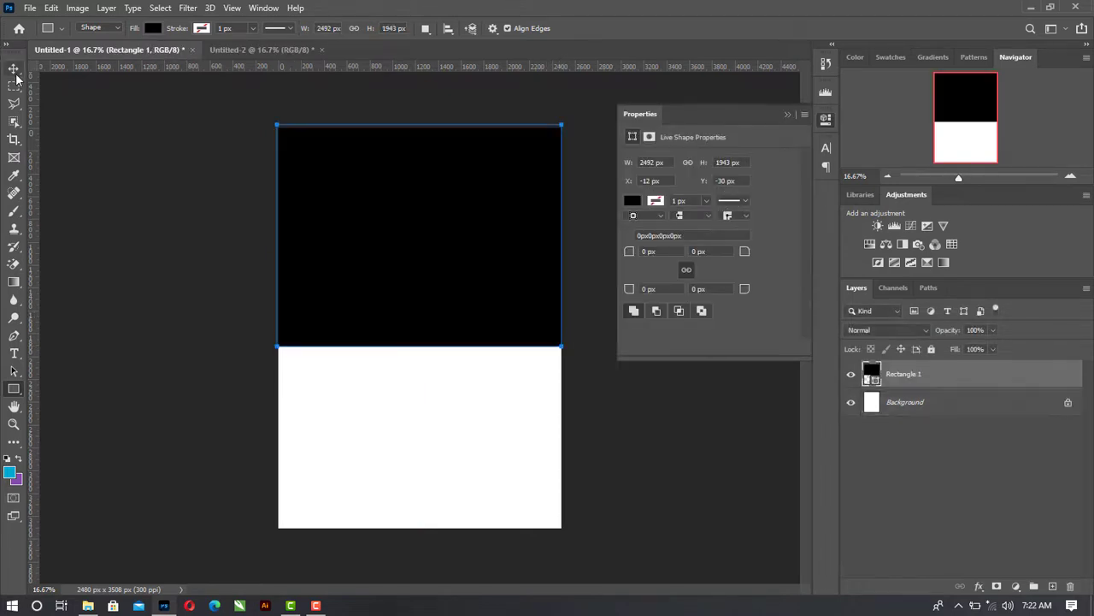
key(v)
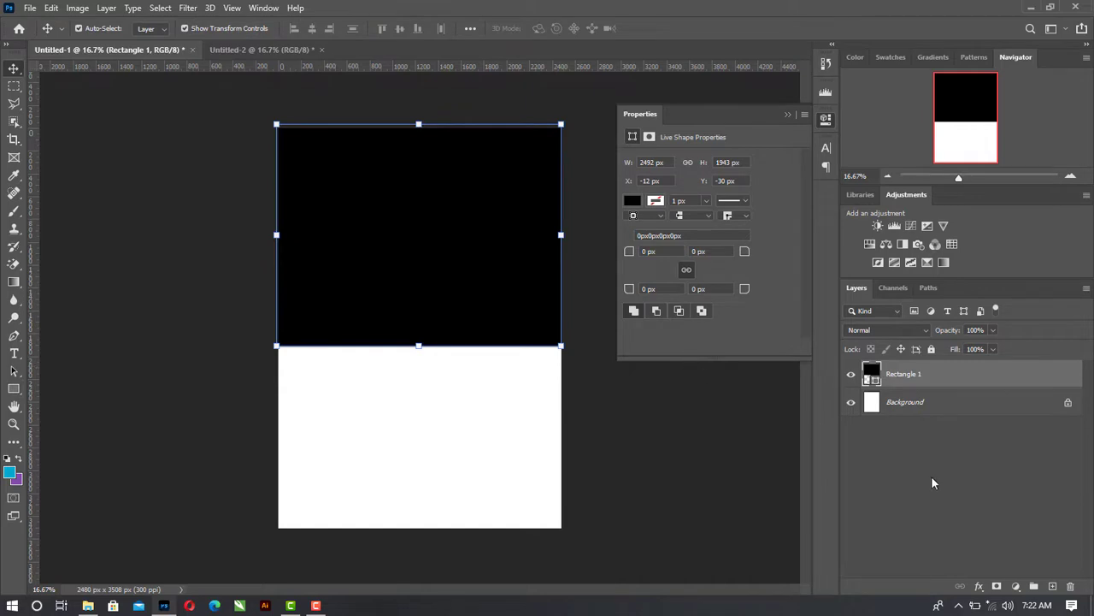
Add a Gradient Overlay effect to the rectangle's layer
click(979, 587)
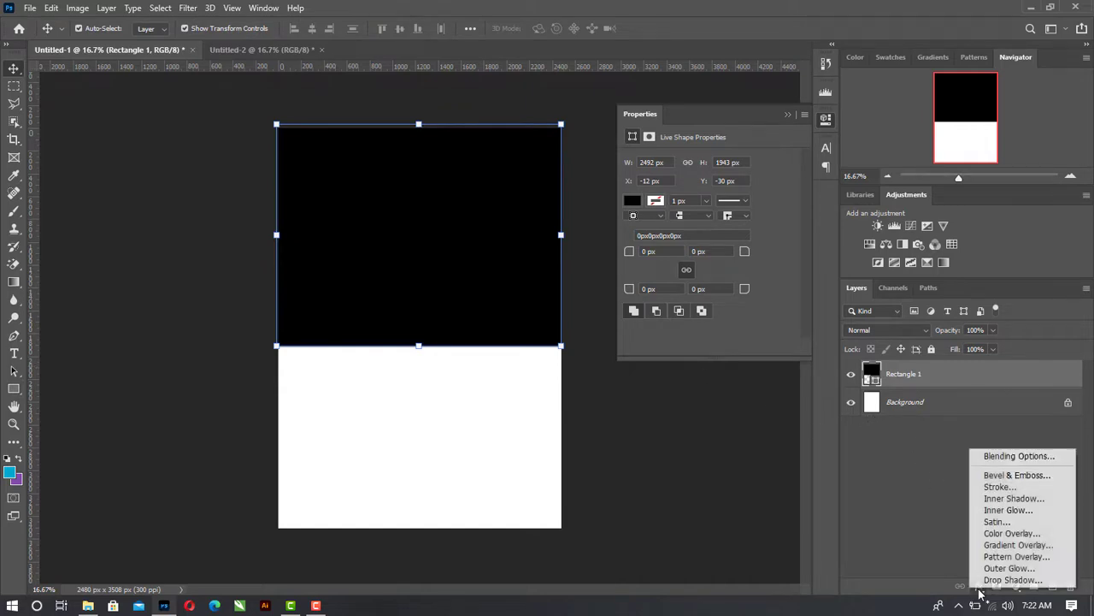
click(975, 544)
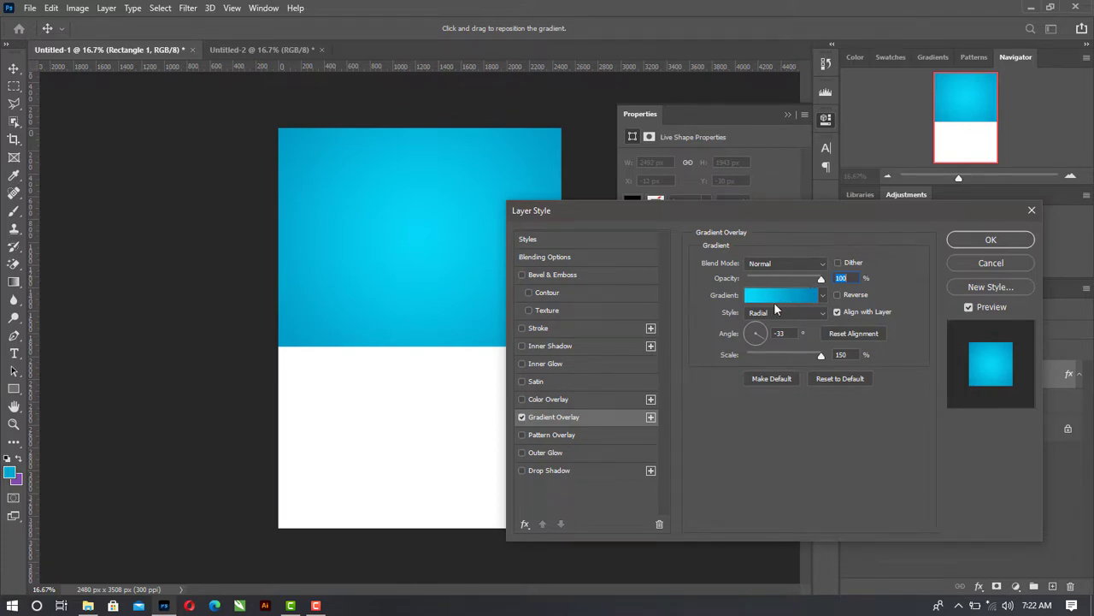
Try the blue-to-purple preset from the Basics group as the rectangle's gradient overlay
click(821, 296)
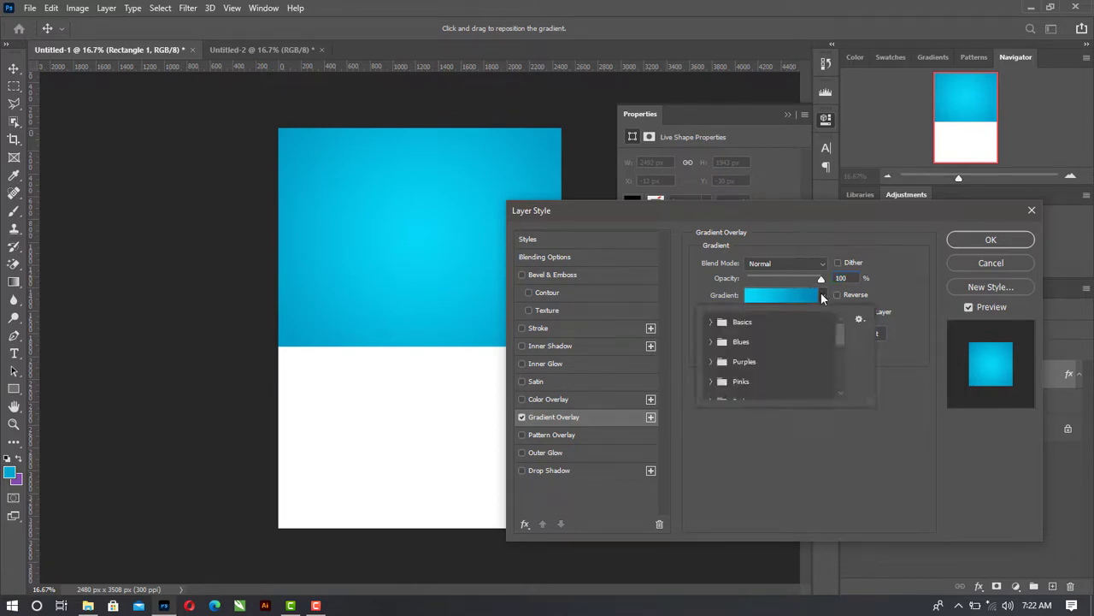
click(709, 321)
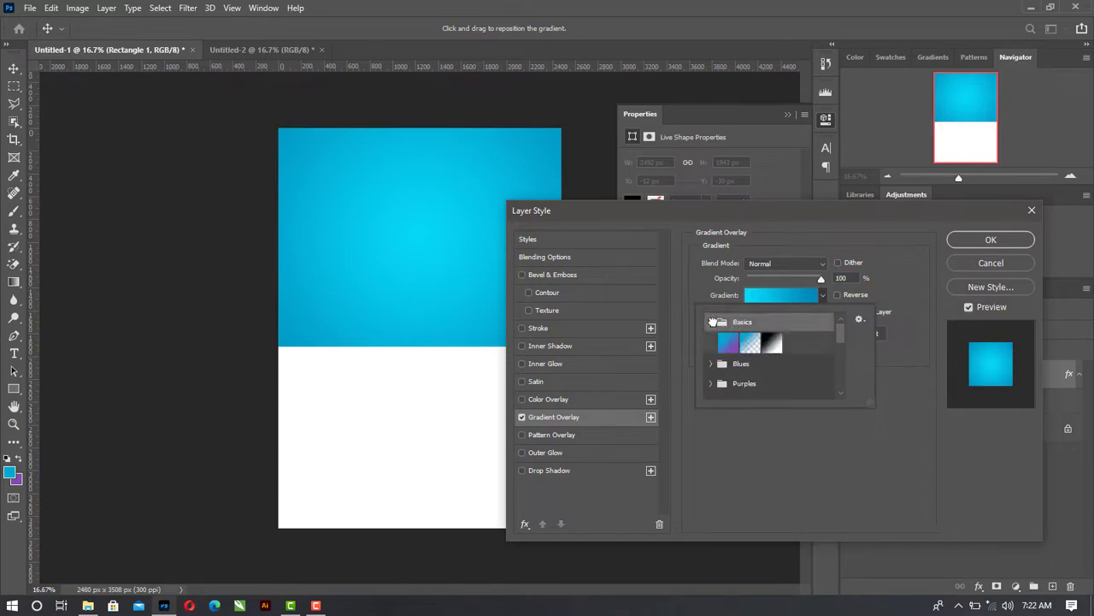
click(729, 344)
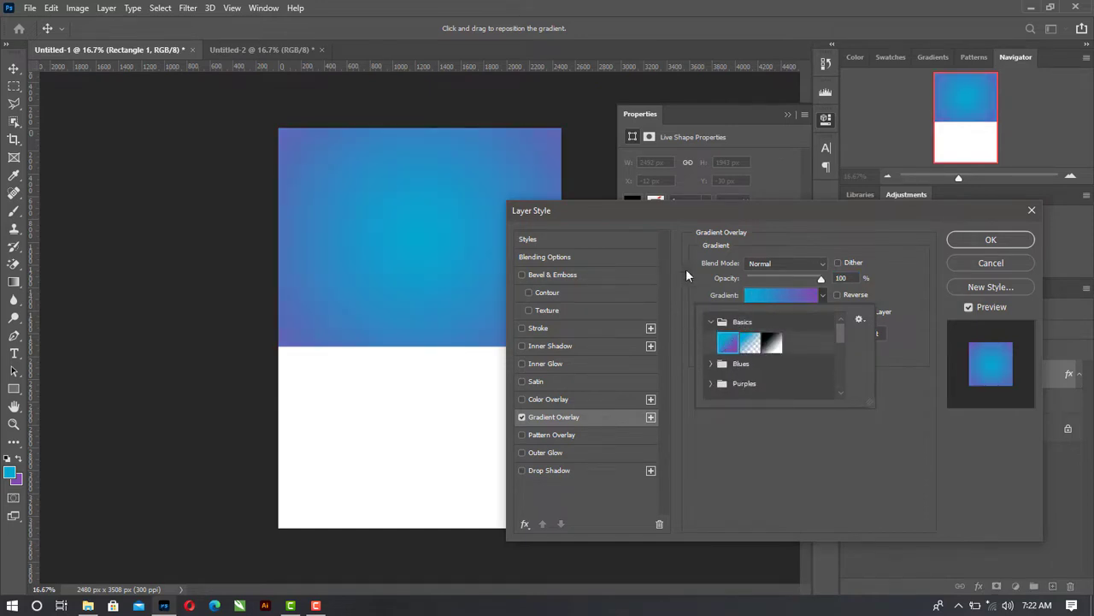
click(778, 384)
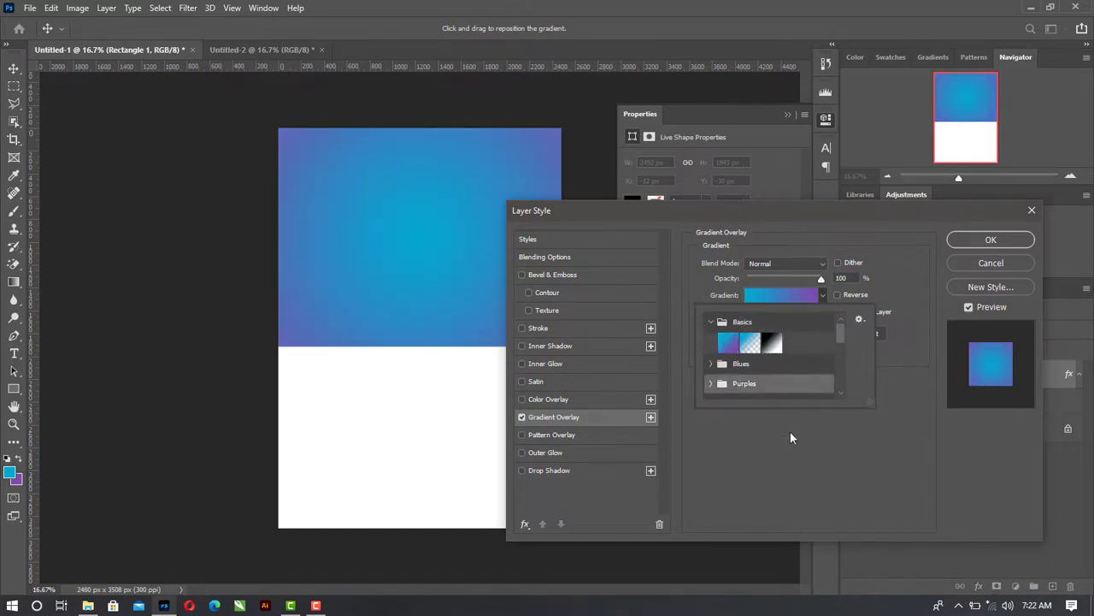
click(930, 445)
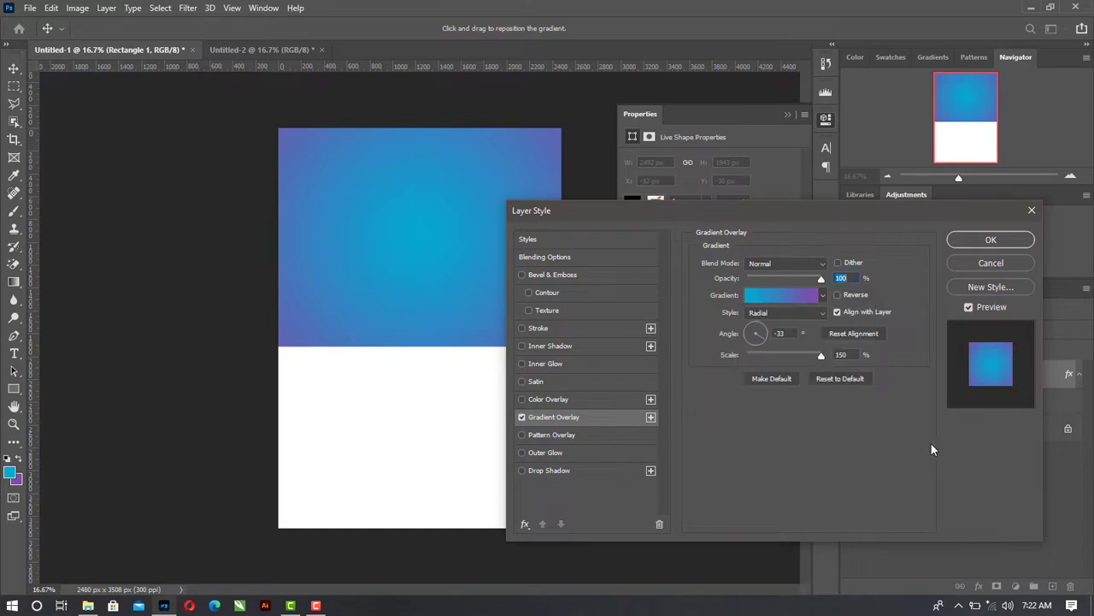
Apply the second cyan-to-blue preset, listed after the Neutrals group, as the rectangle's gradient
click(822, 295)
scroll(778, 359, down, 5)
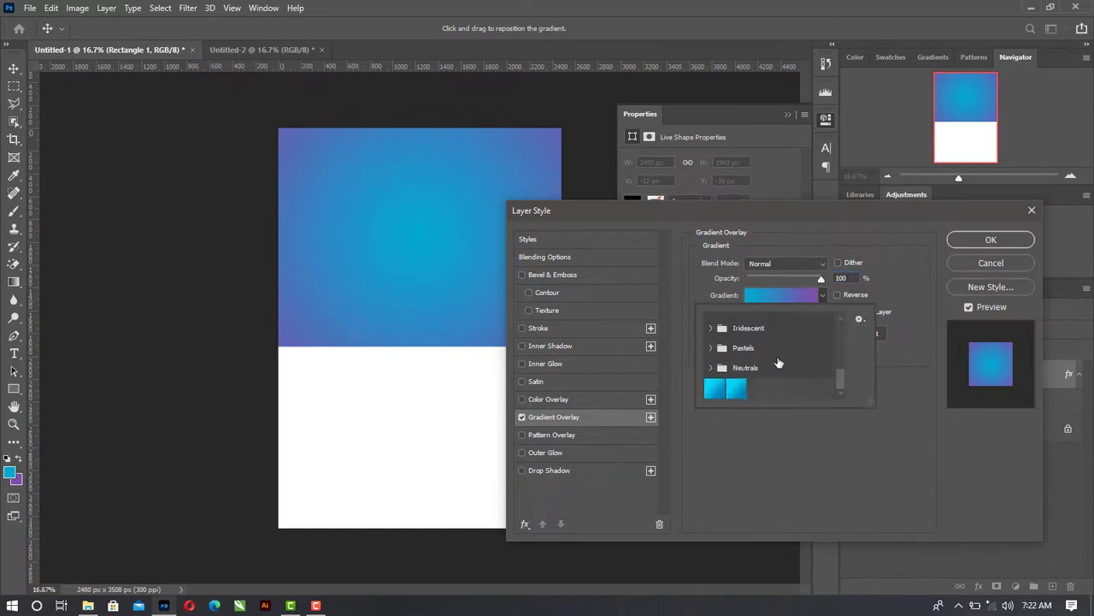
click(737, 389)
click(771, 445)
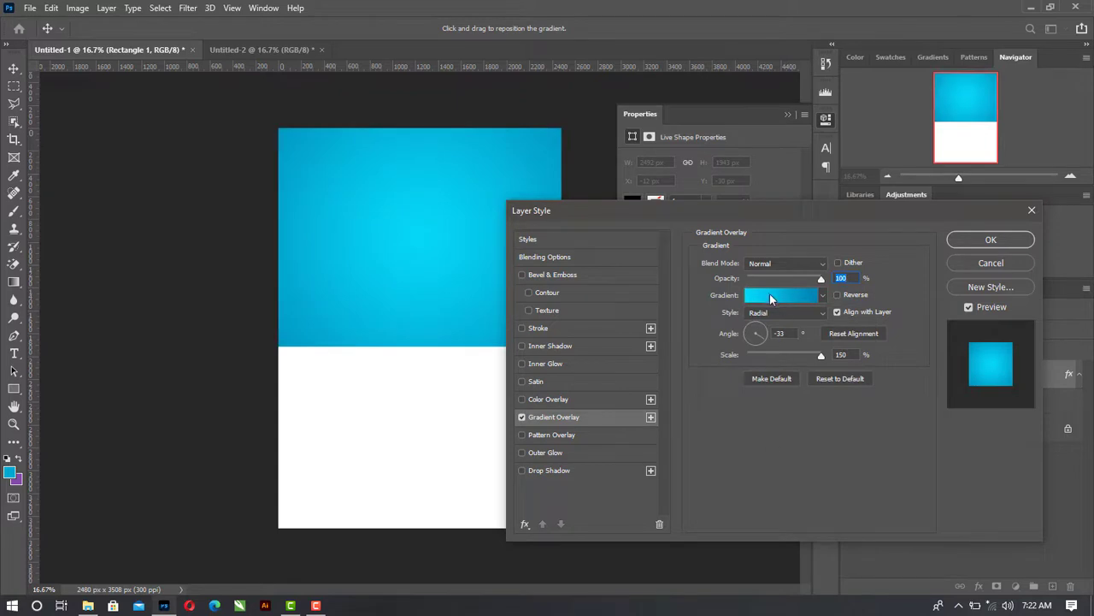
Examine the hex colour values of the start and end stops of the overlay's gradient
click(770, 299)
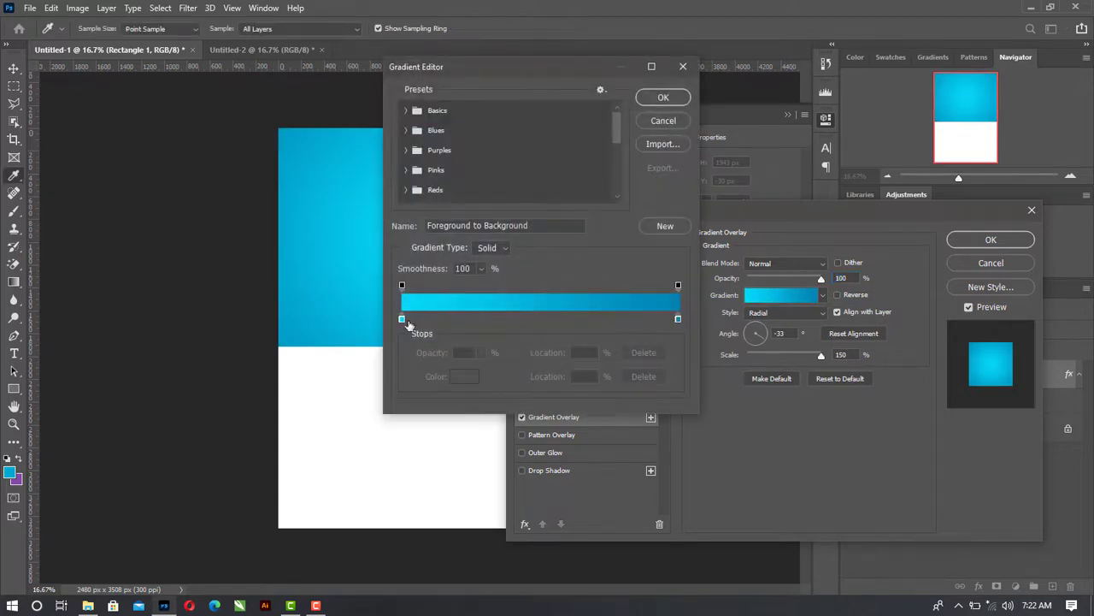
click(403, 320)
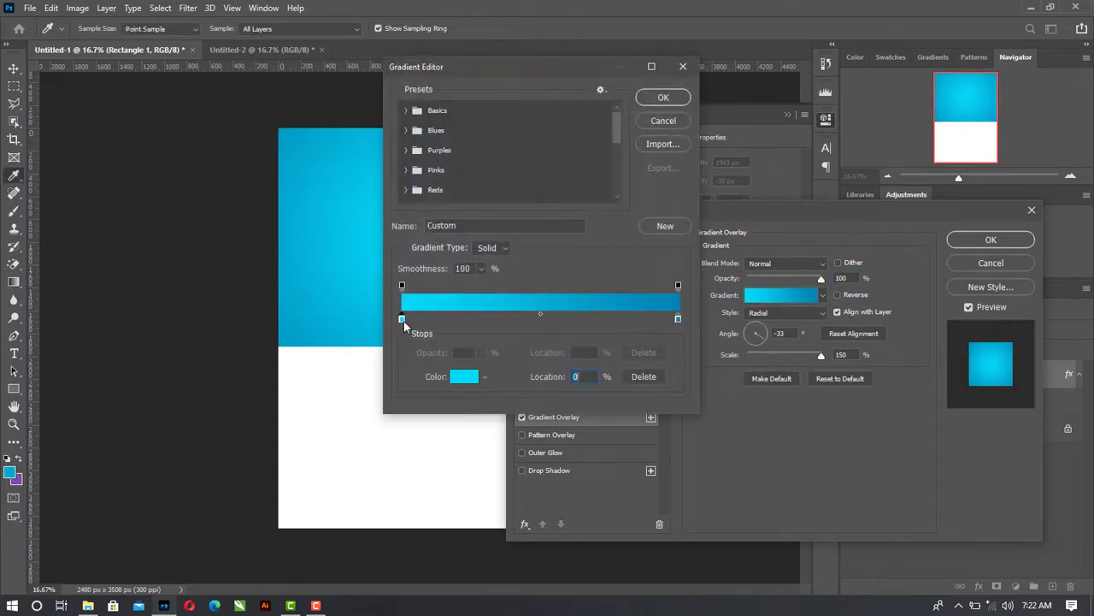
click(462, 384)
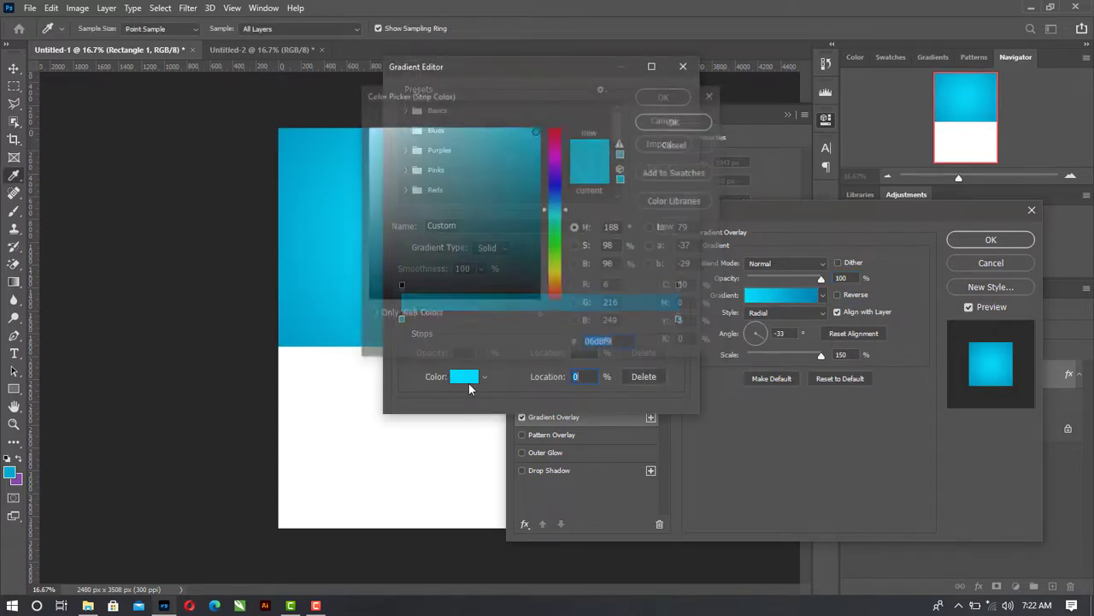
click(619, 342)
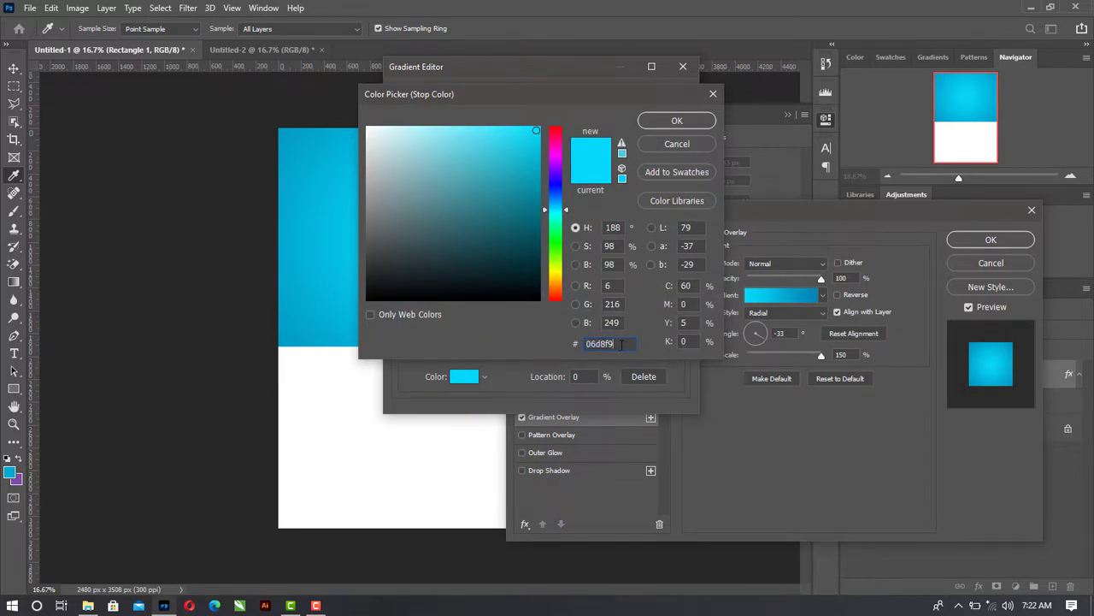
click(680, 124)
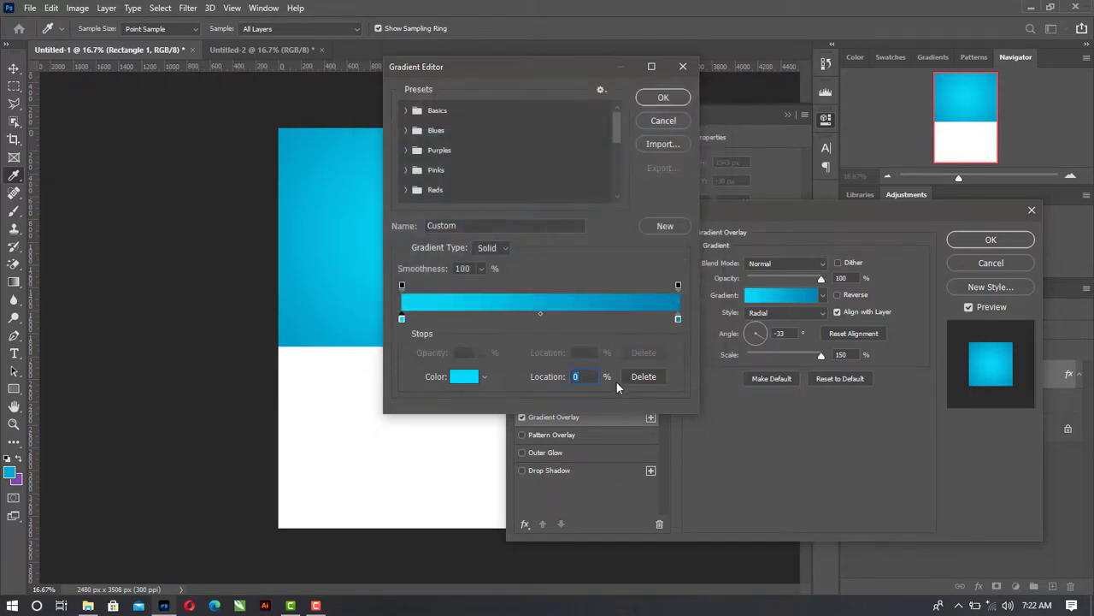
drag(678, 319, 687, 323)
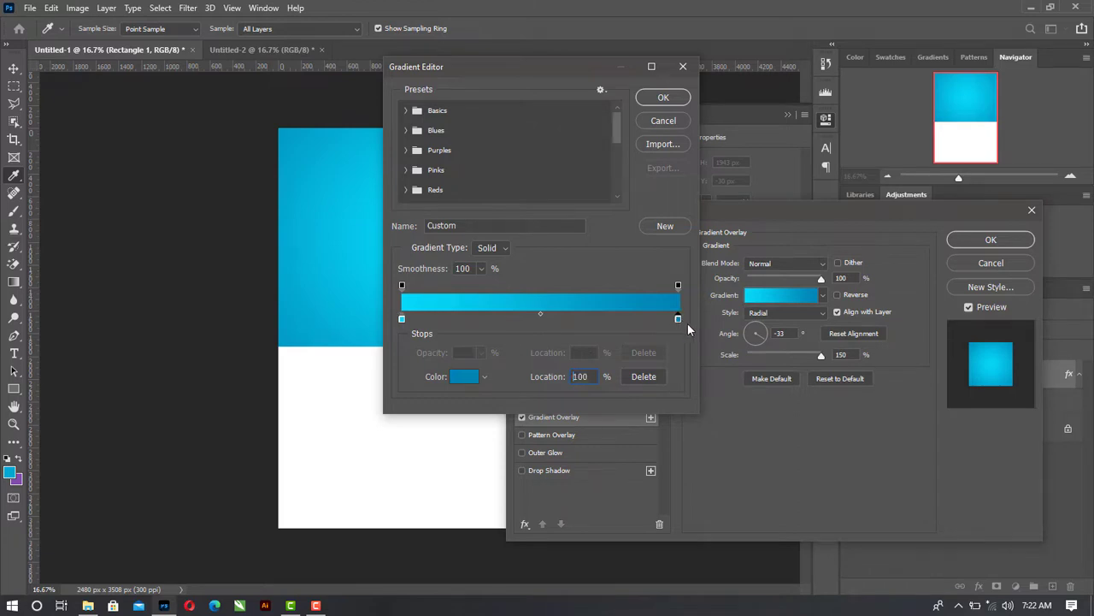
click(471, 377)
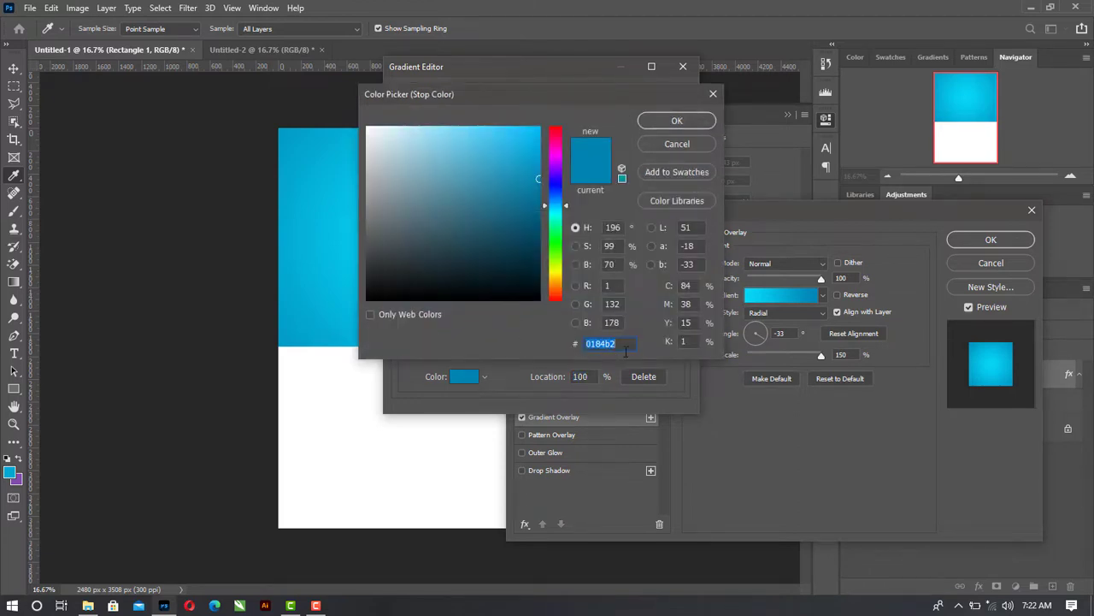
click(704, 128)
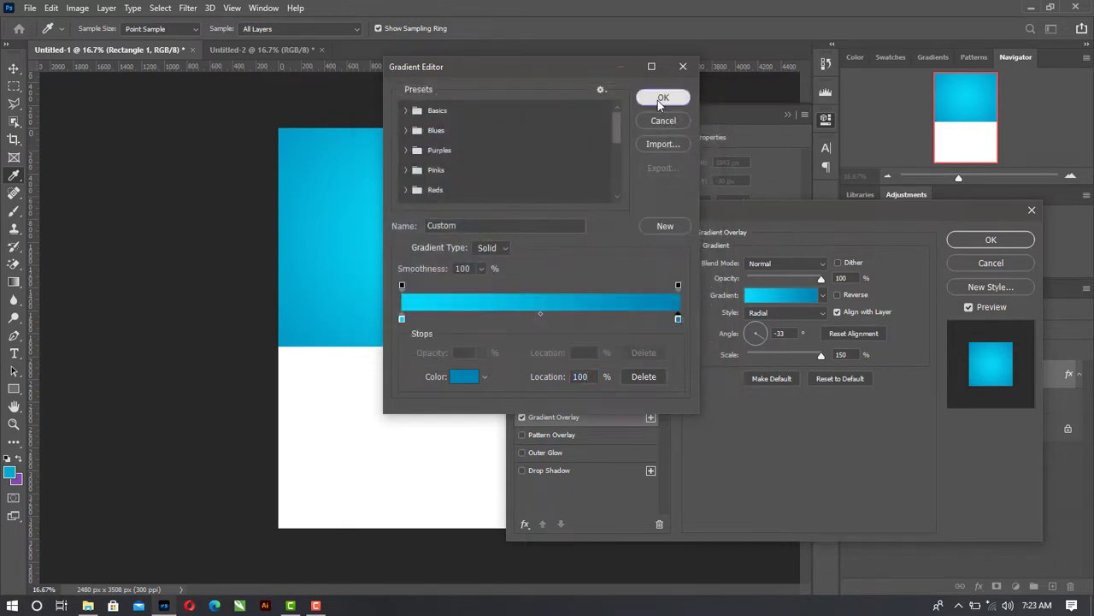
click(661, 98)
Keep the gradient style at Radial and apply the Gradient Overlay to the rectangle
click(785, 314)
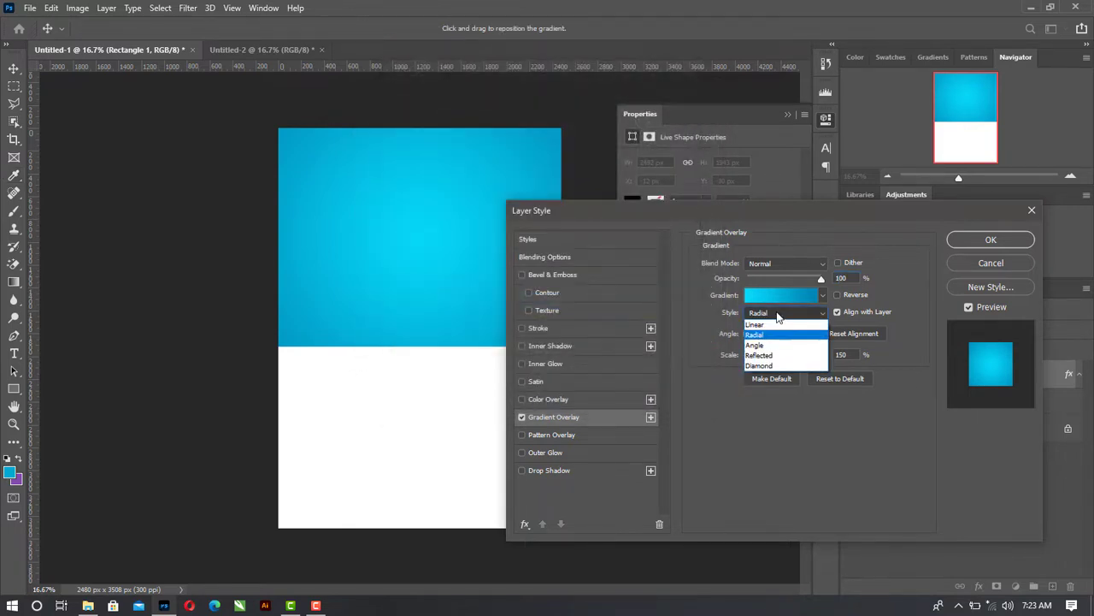
click(777, 311)
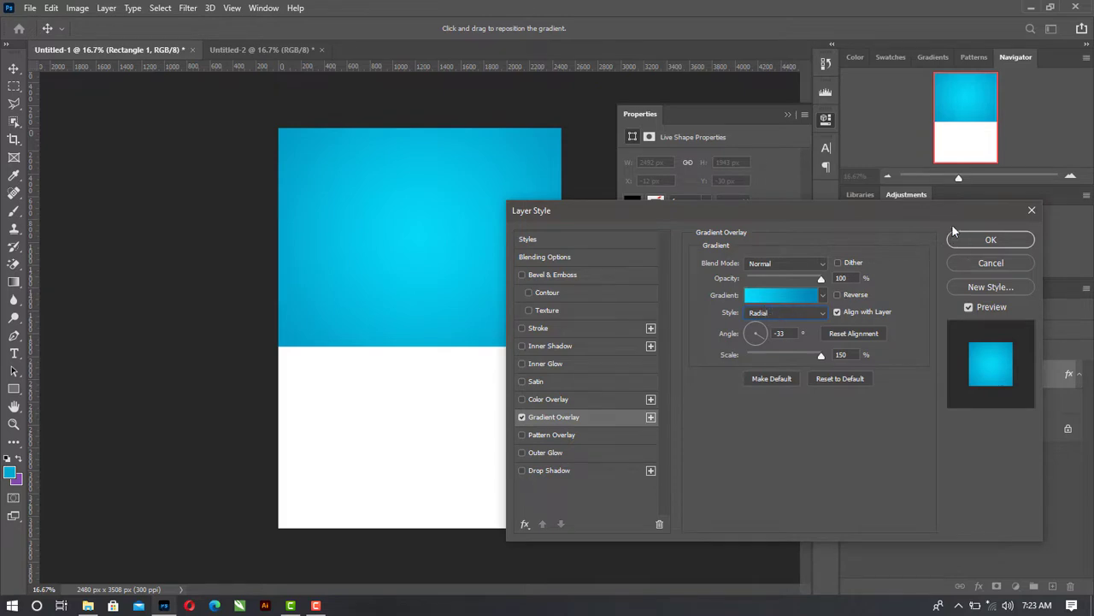
click(985, 240)
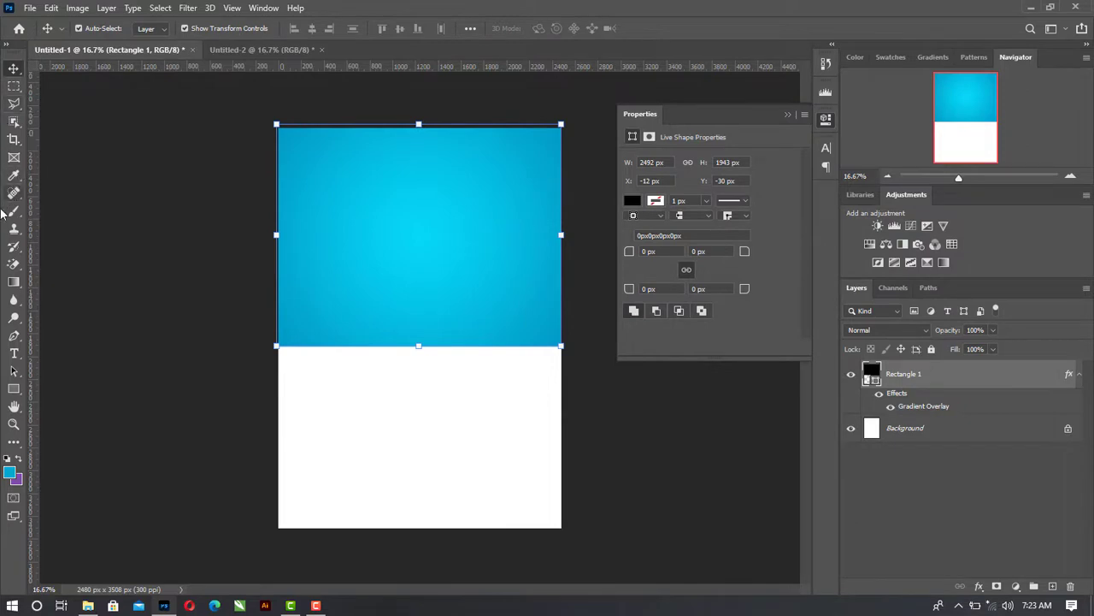
click(73, 212)
click(415, 233)
click(104, 240)
click(447, 224)
click(161, 235)
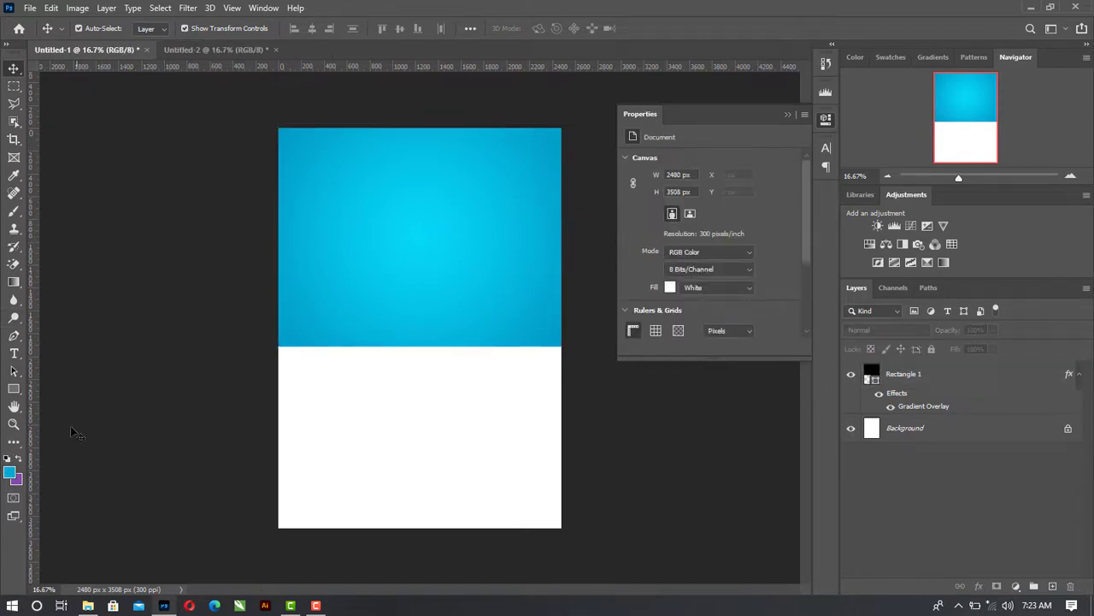
Place the cloud photo from the New folder above the rectangle and move it up over the page's top edge to about Y -344 px
click(85, 605)
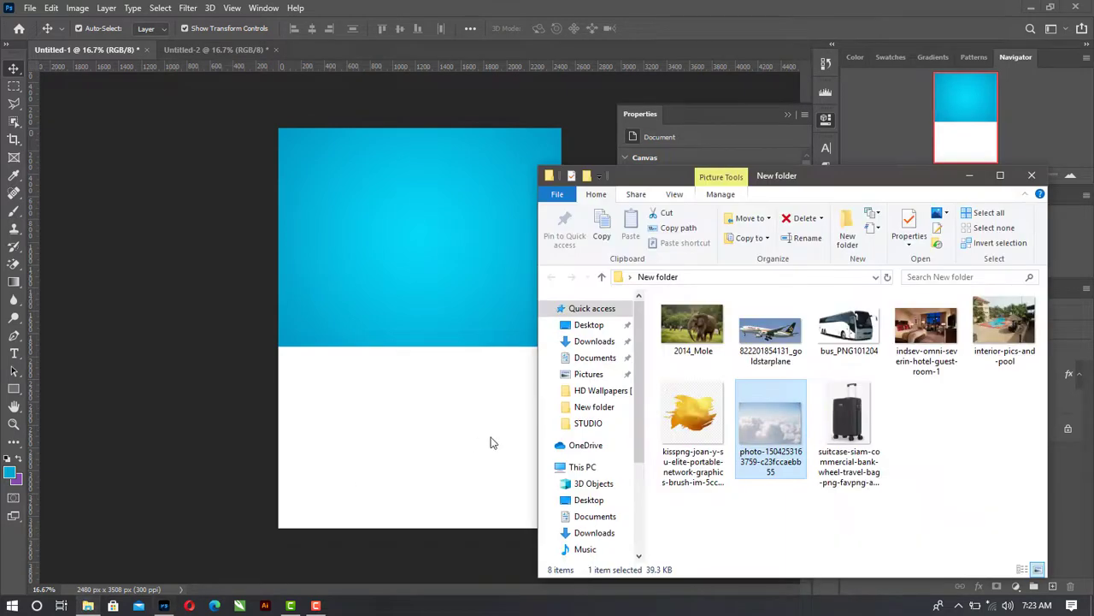
drag(785, 440, 355, 158)
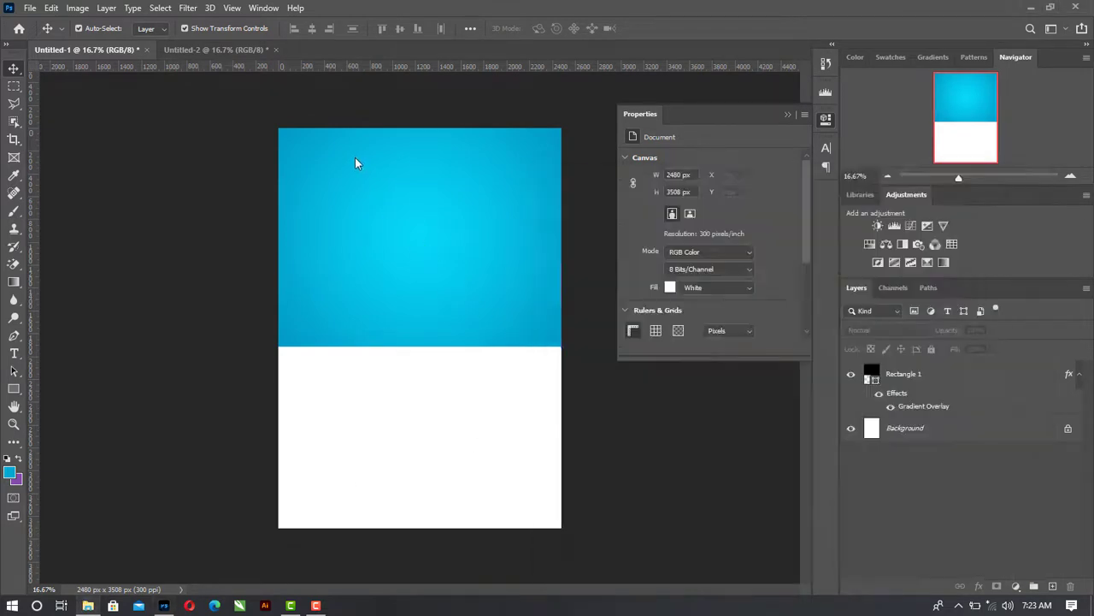
drag(430, 416, 434, 268)
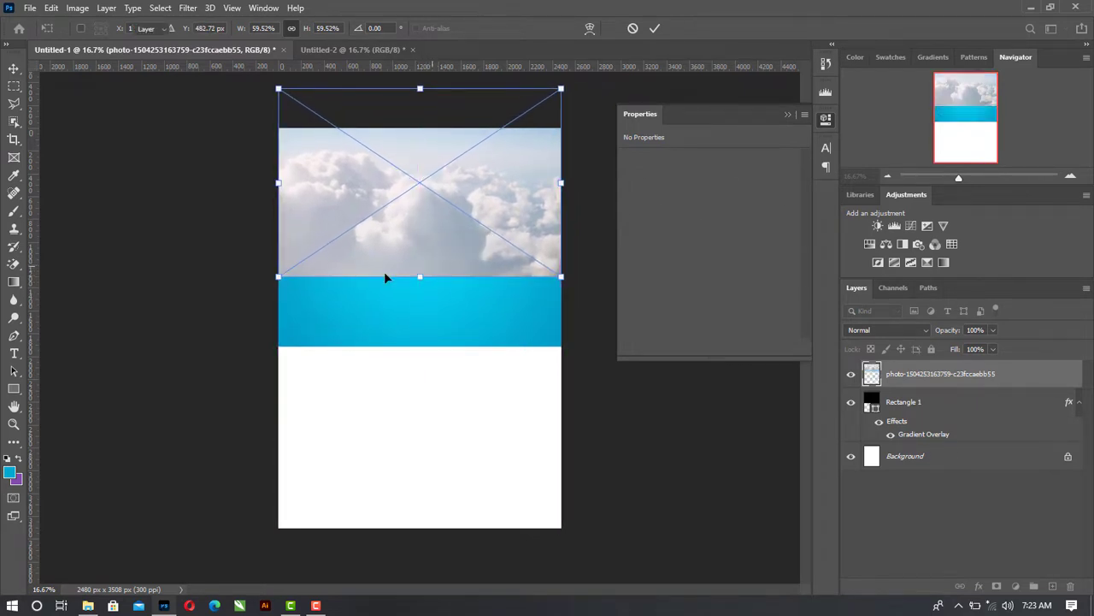
key(Return)
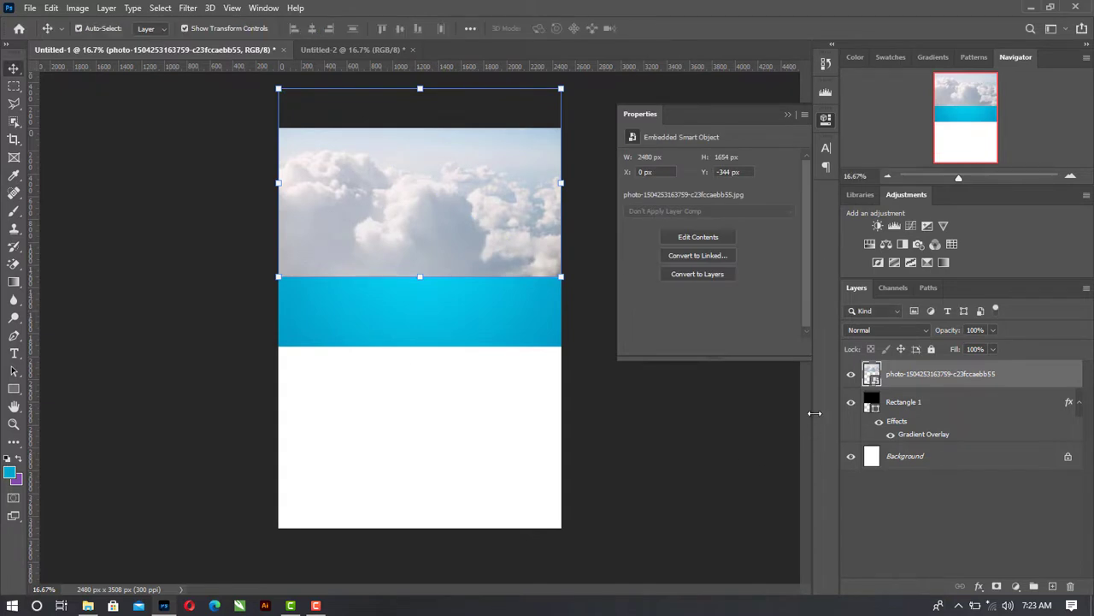
Rasterize the cloud photo layer and add a single layer mask to it
right_click(905, 378)
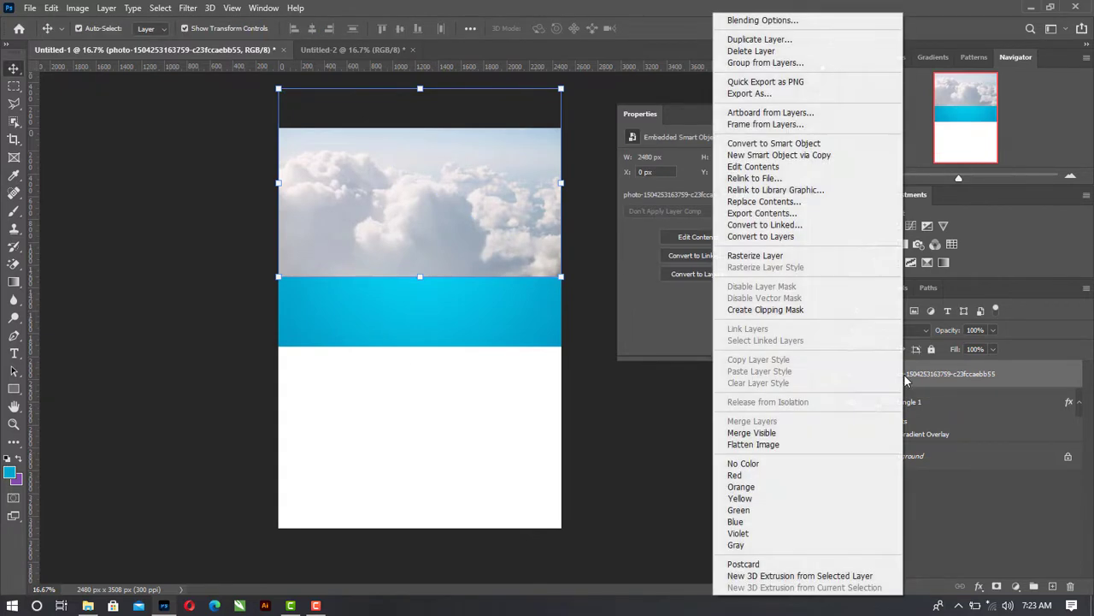
click(768, 256)
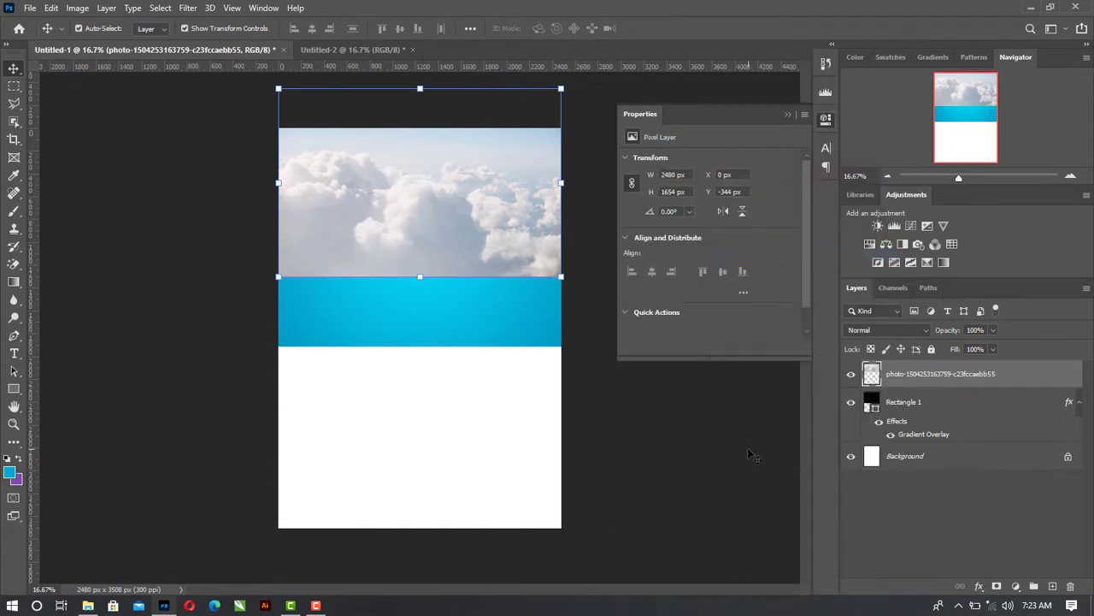
click(996, 586)
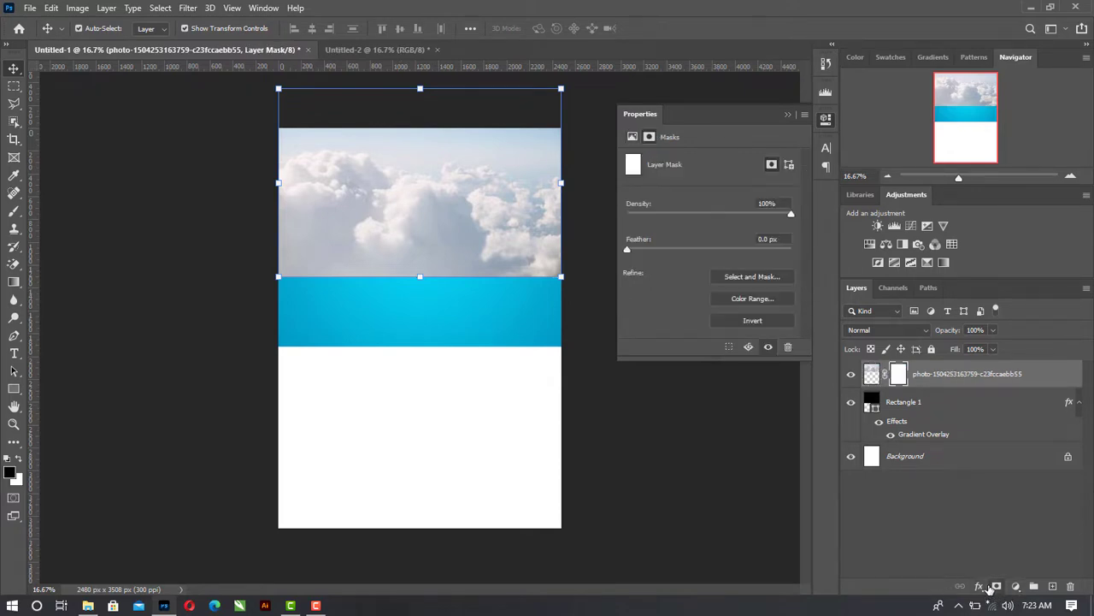
click(994, 587)
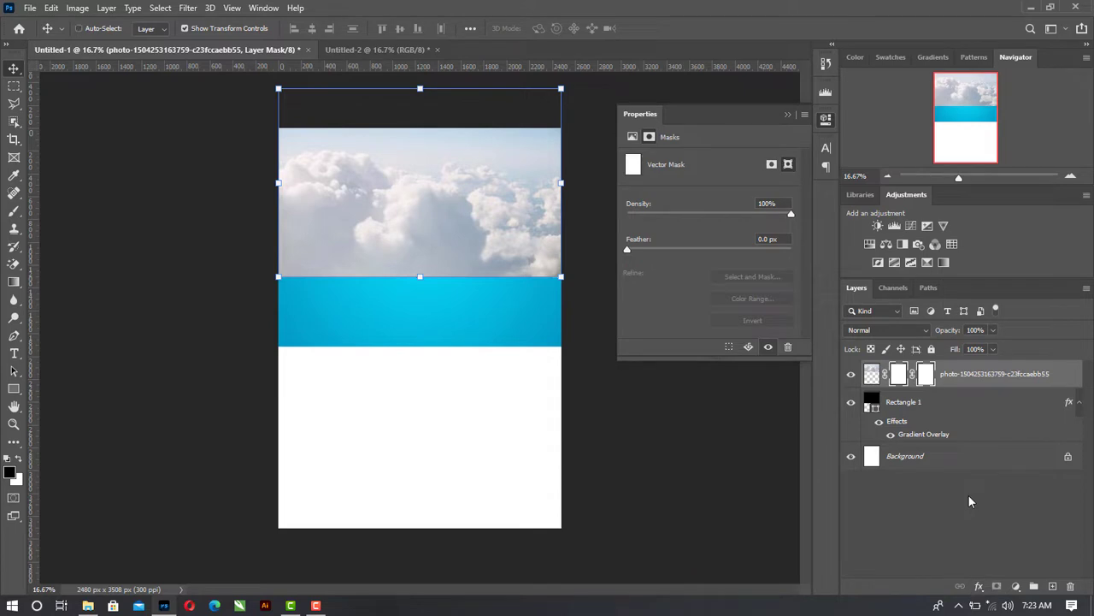
key(ctrl+z)
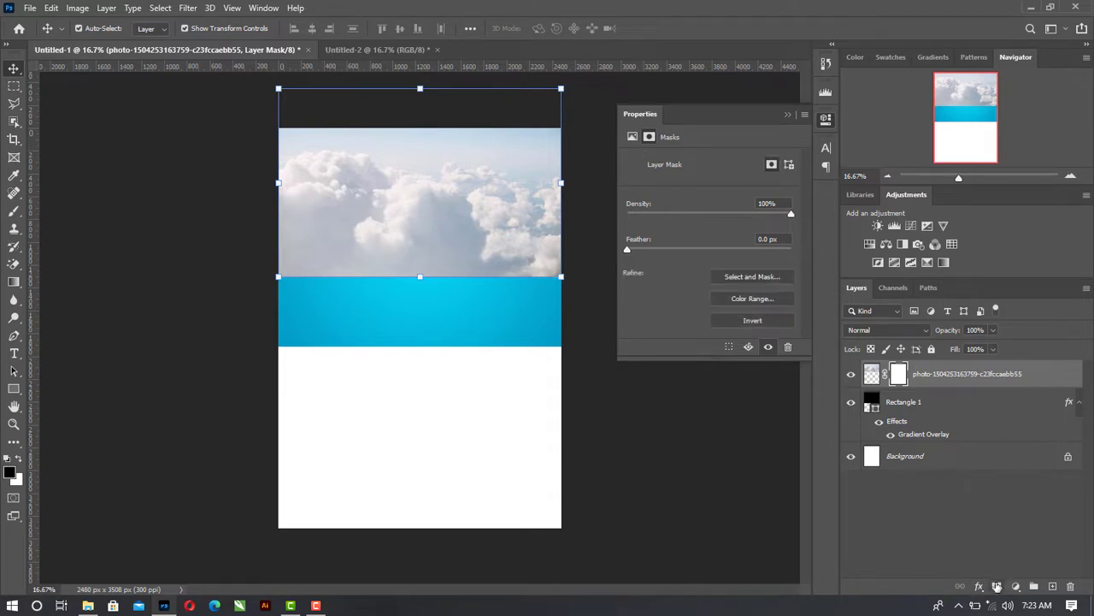
click(599, 402)
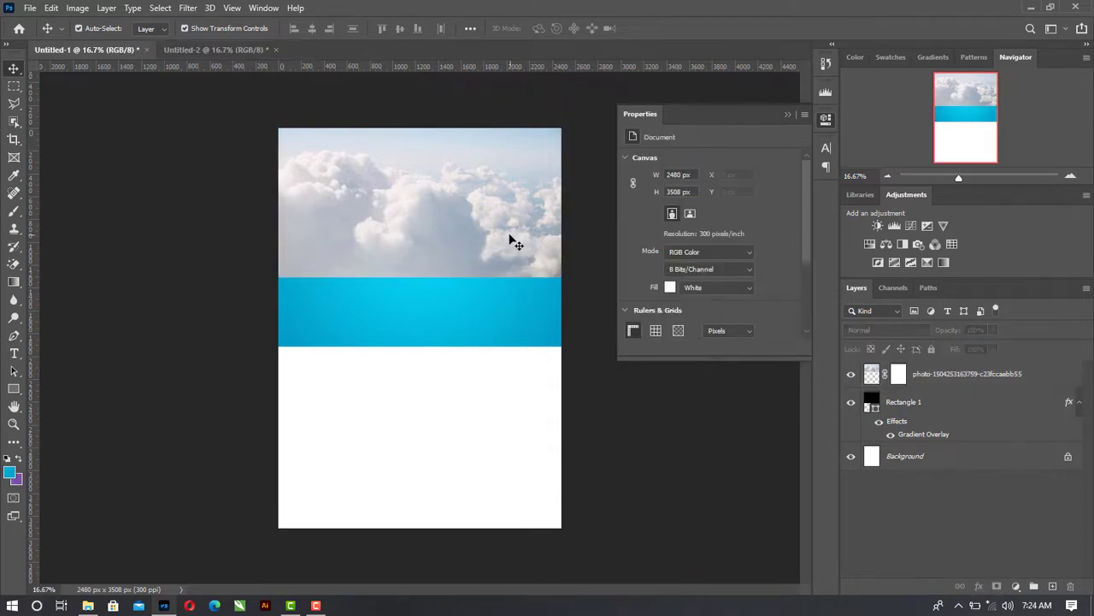
click(513, 242)
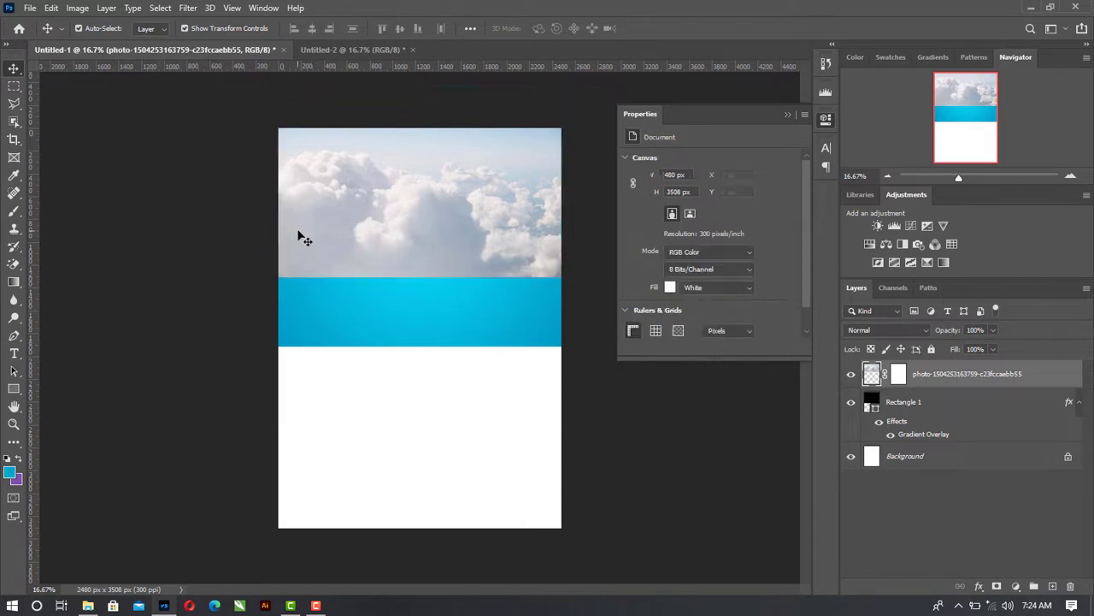
click(581, 321)
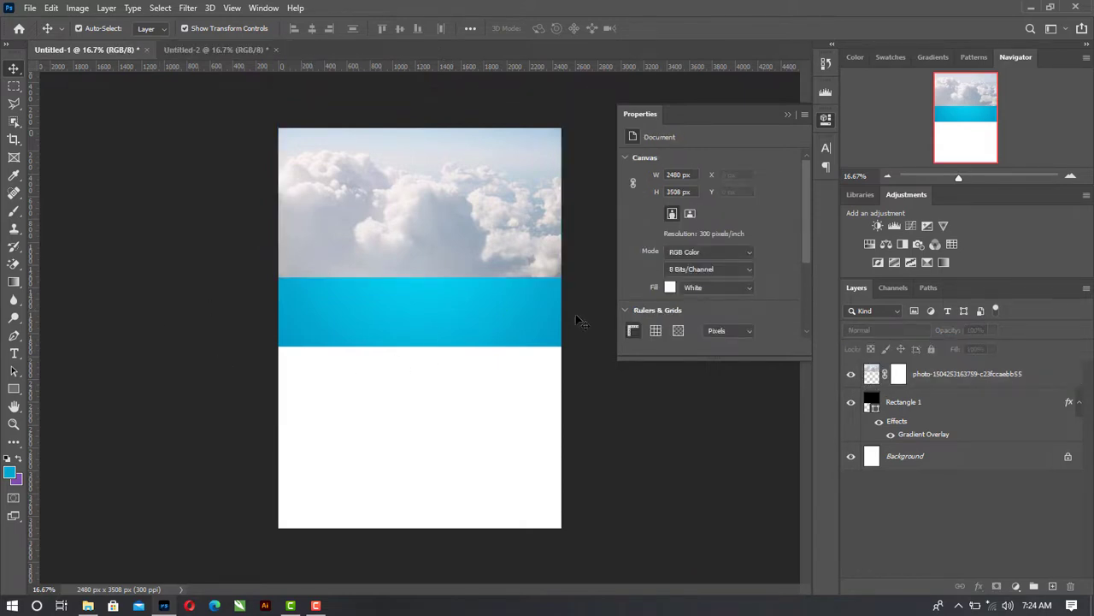
Fade out the lower part of the cloud photo by painting black on its layer mask with a soft 1811 px brush
click(425, 225)
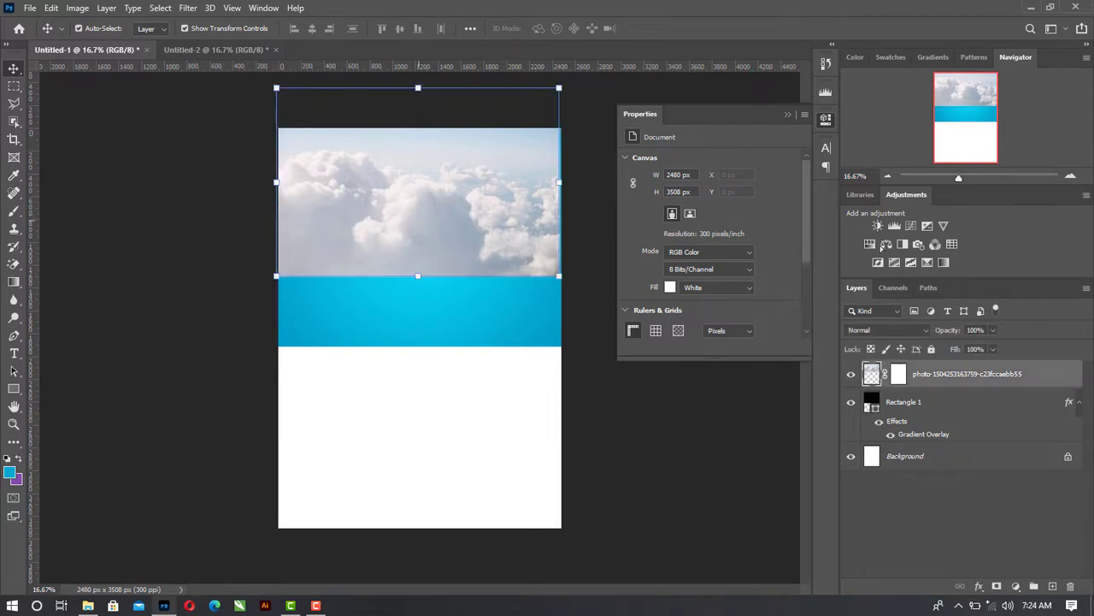
click(898, 374)
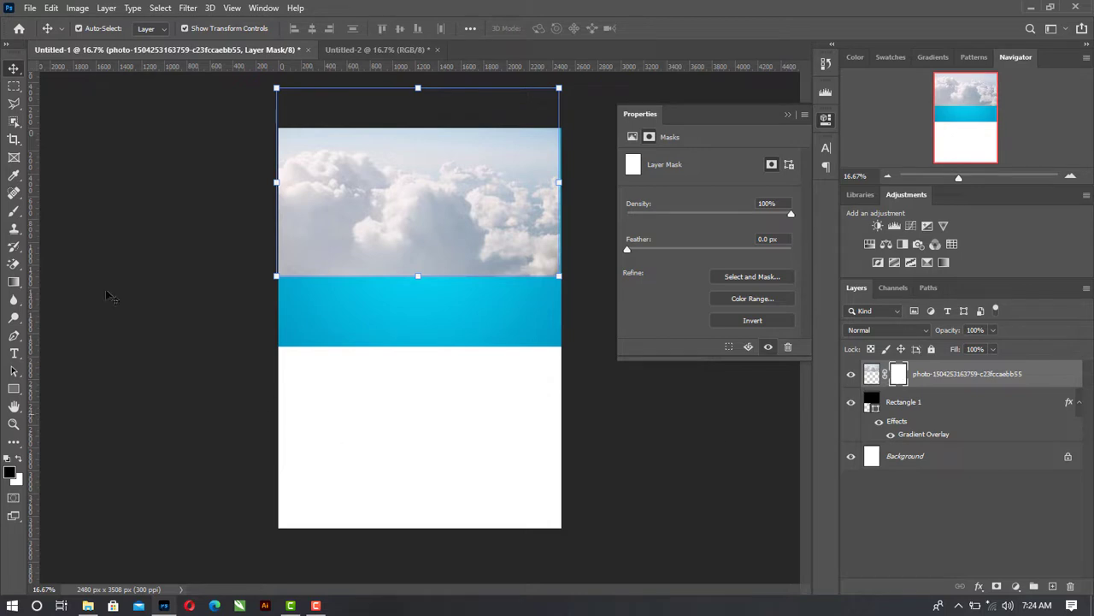
click(13, 211)
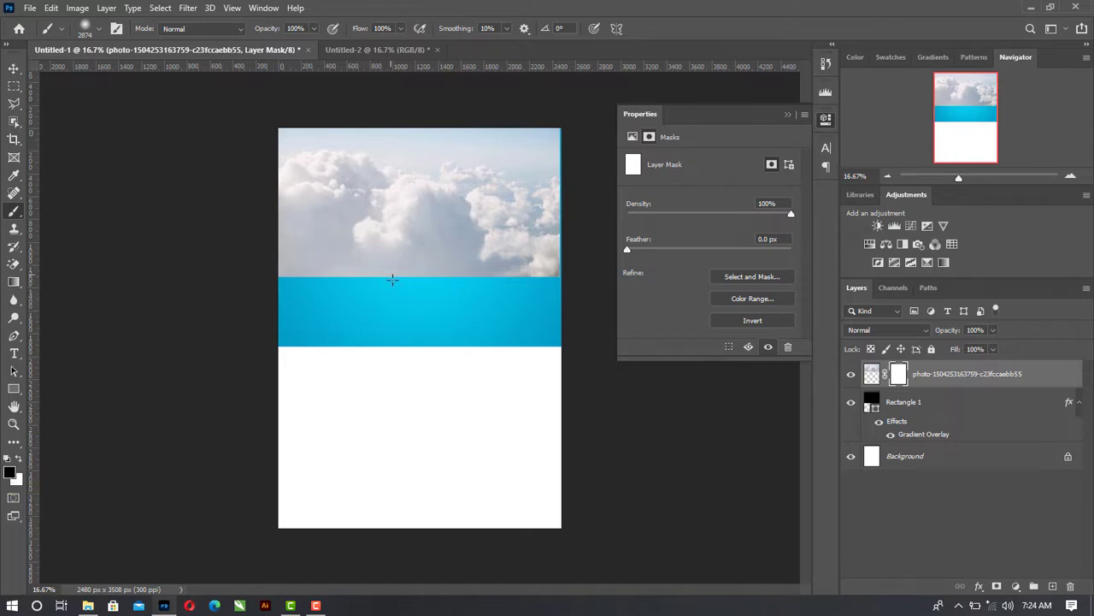
click(99, 29)
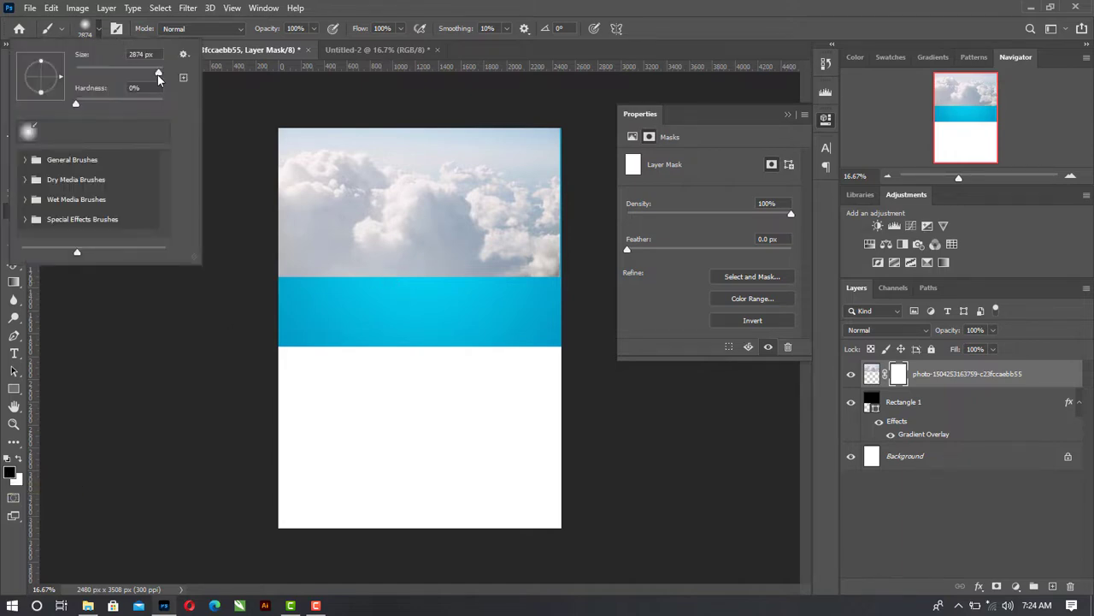
click(158, 75)
click(157, 74)
click(374, 286)
mouse_move(373, 285)
mouse_down()
mouse_move(329, 294)
mouse_move(378, 275)
mouse_move(355, 284)
mouse_move(471, 279)
mouse_move(605, 293)
mouse_up()
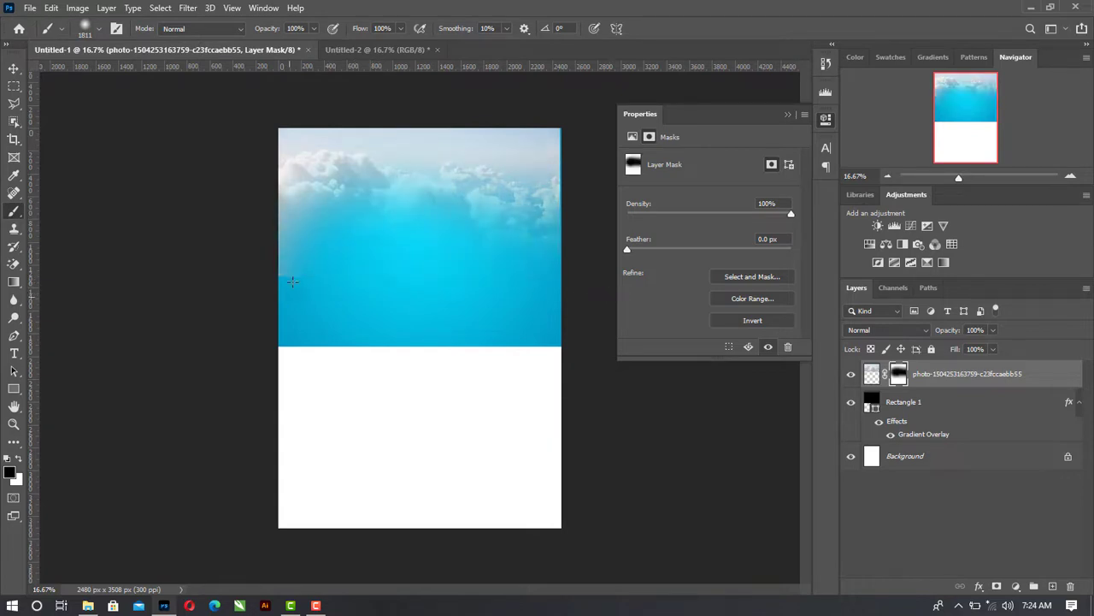
drag(249, 292, 269, 281)
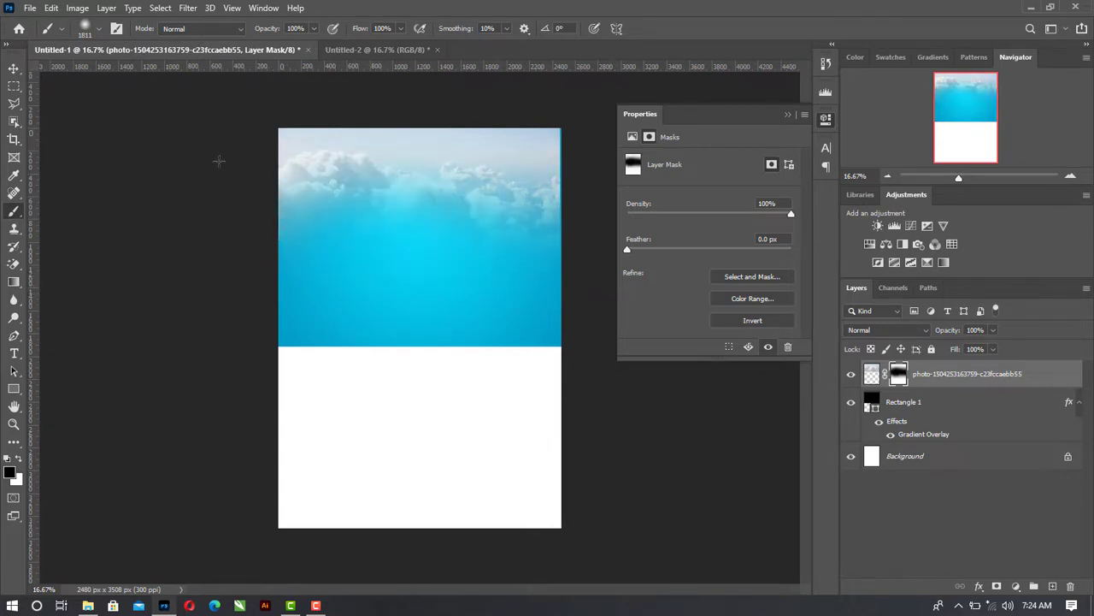
Set the cloud photo's blend mode to Hard Light and move it slightly further up, aligned with the page's side edges
click(14, 69)
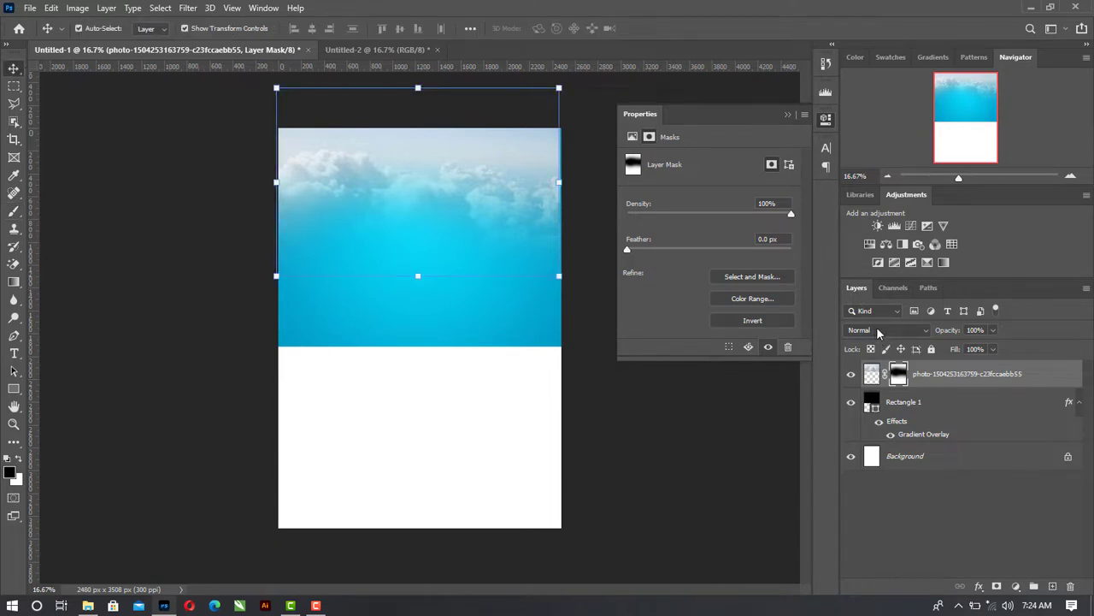
click(876, 326)
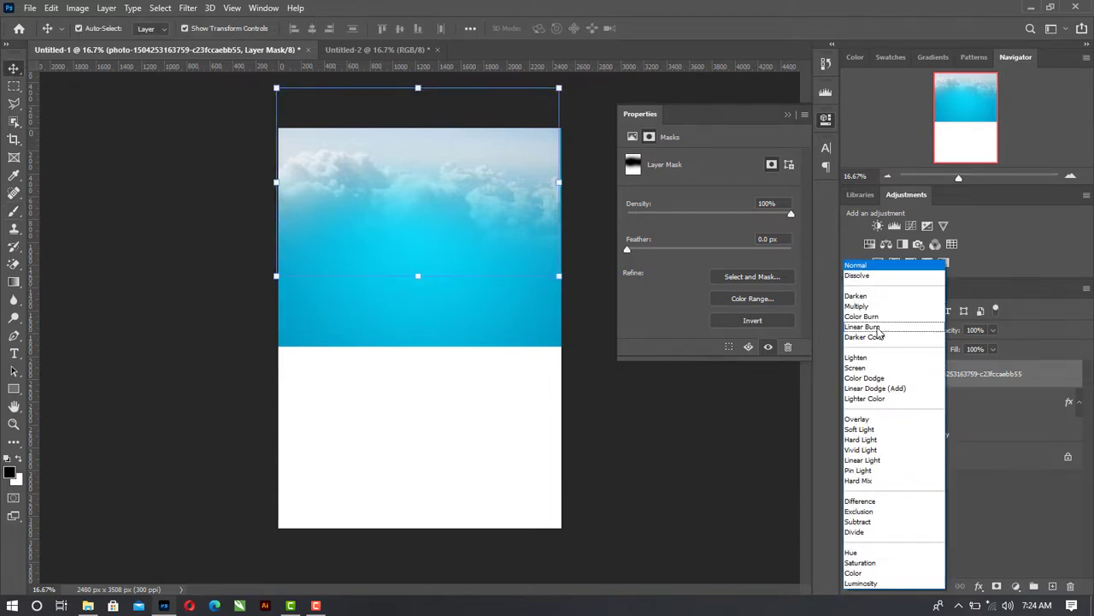
click(876, 442)
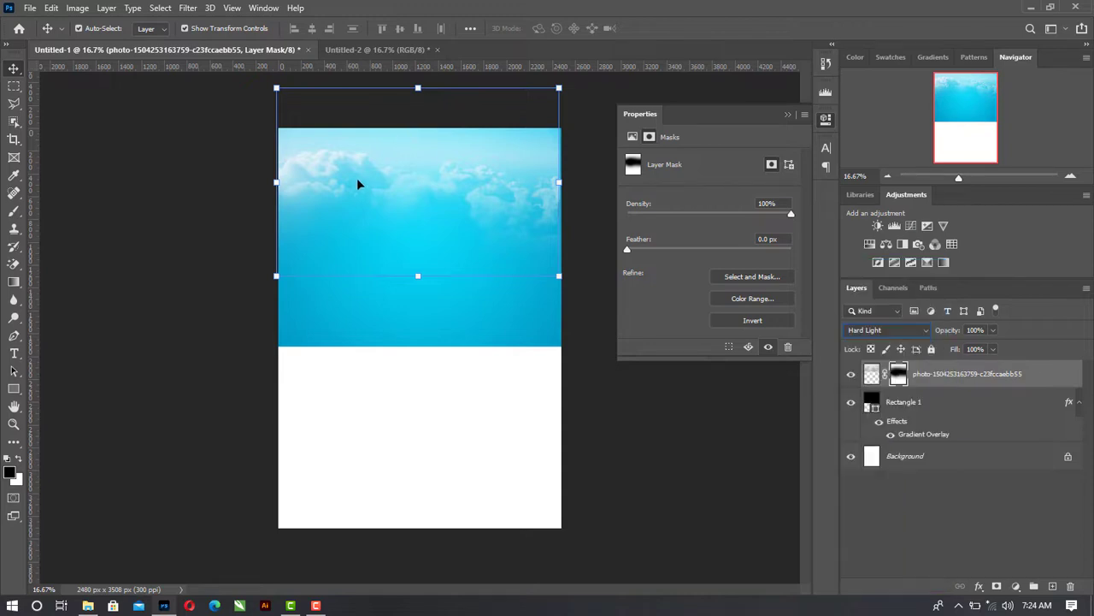
mouse_move(357, 180)
mouse_down()
mouse_move(349, 169)
mouse_move(359, 162)
mouse_up()
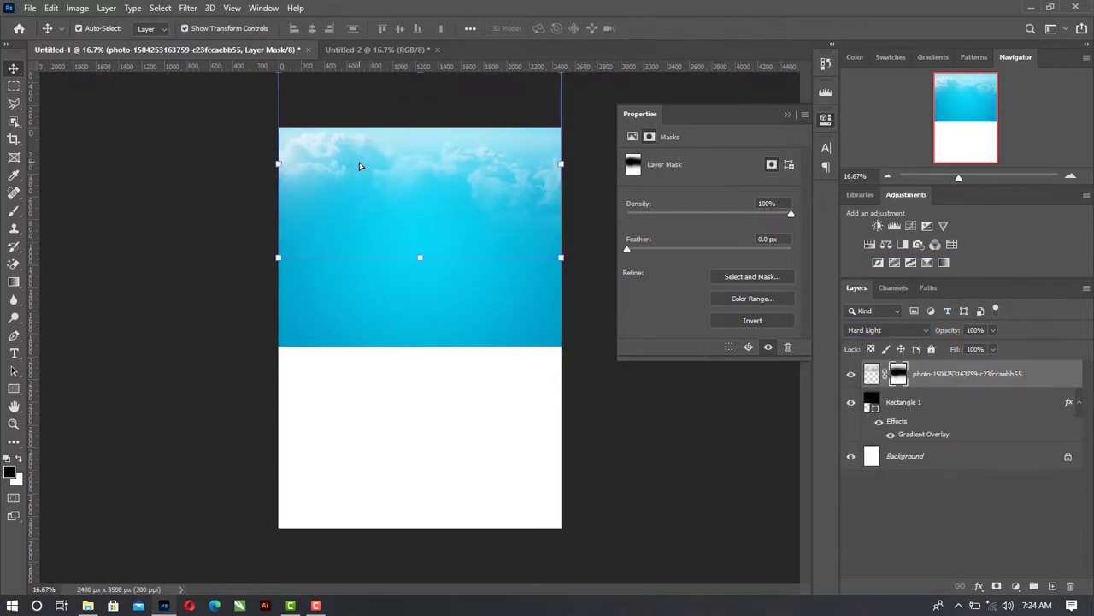
click(659, 417)
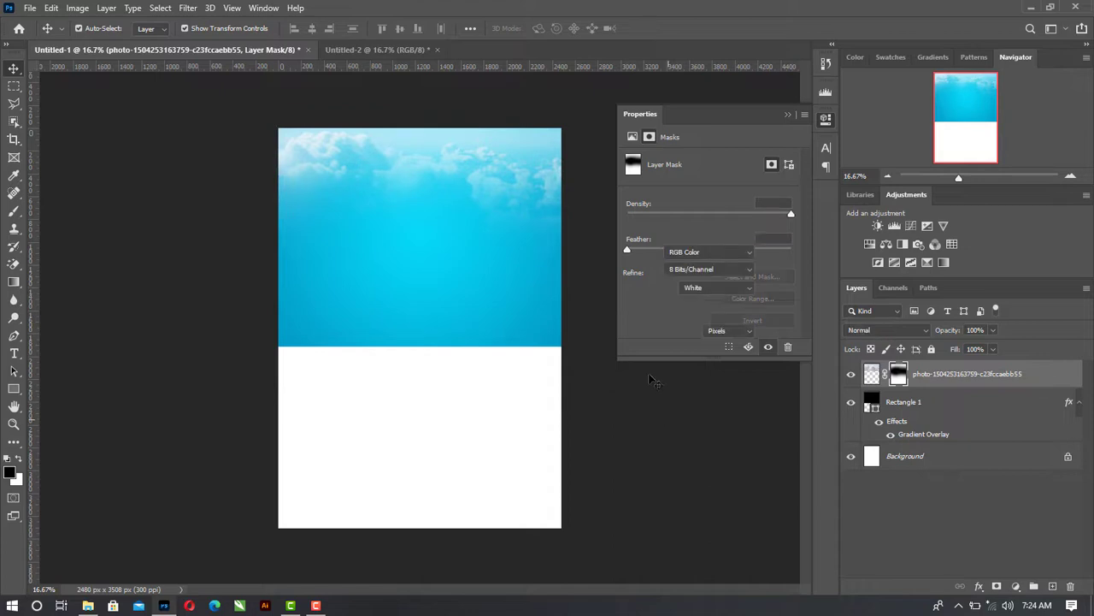
click(509, 197)
click(178, 306)
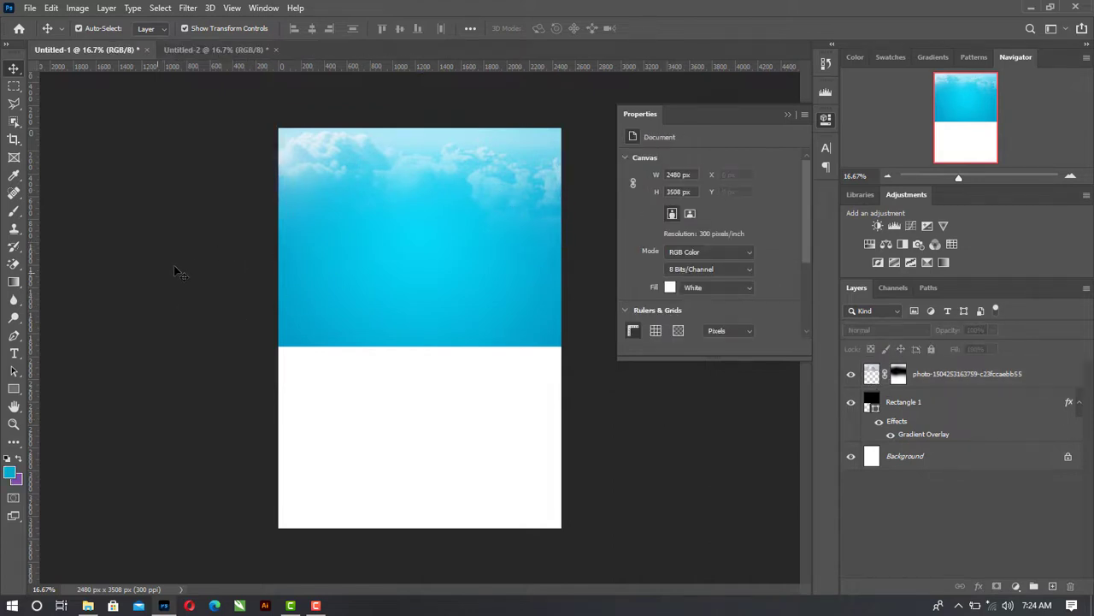
Draw a black rectangle about 1261 by 463 px across the page's top edge and centre it horizontally at about X 609 px
click(14, 388)
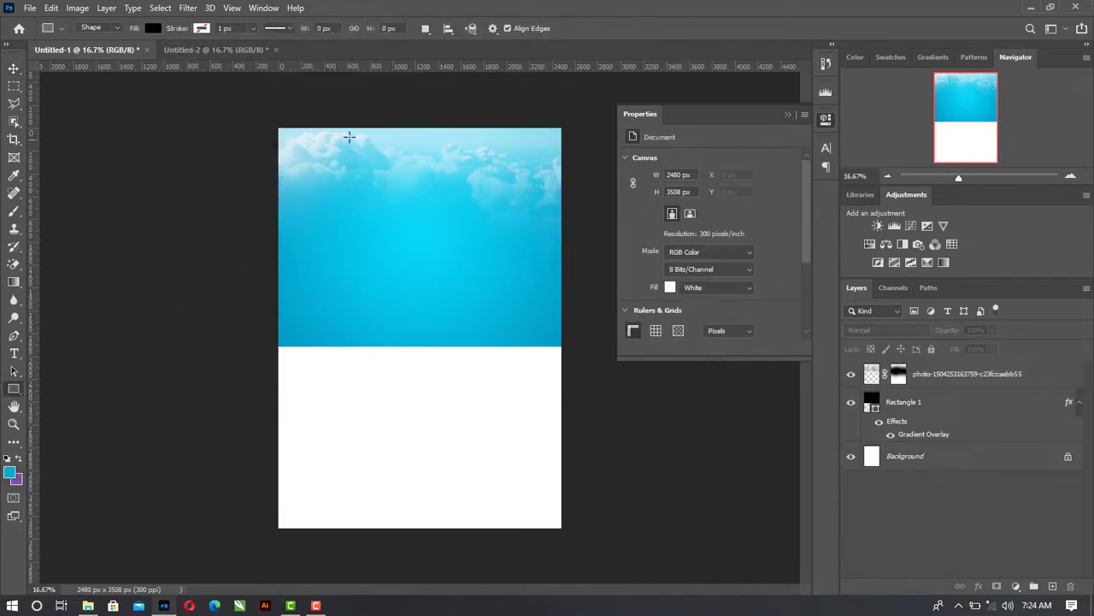
drag(364, 130, 411, 163)
key(ctrl+t)
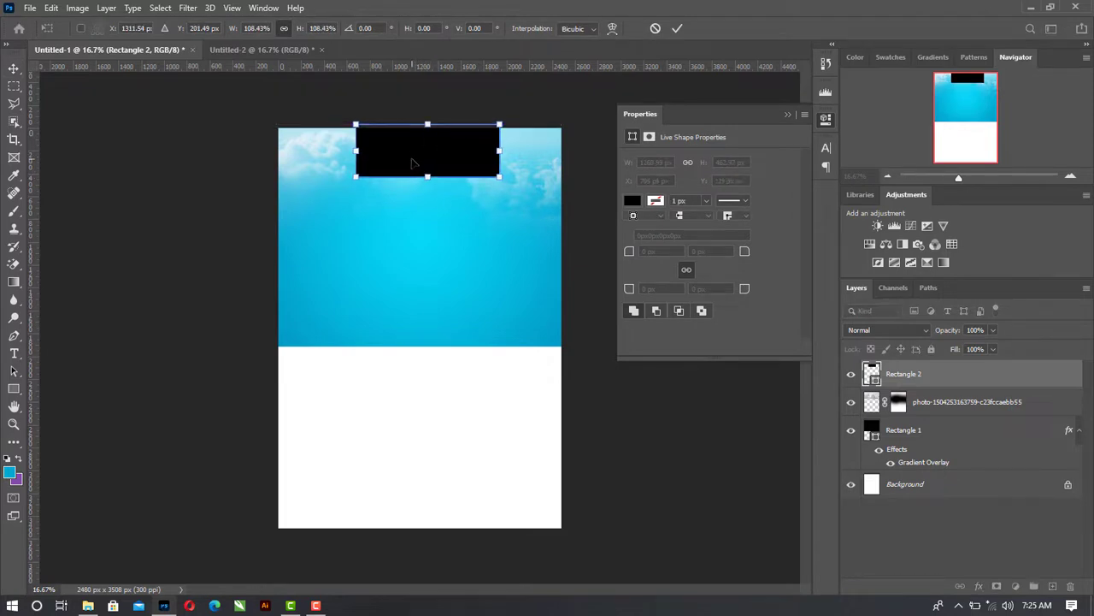
click(677, 29)
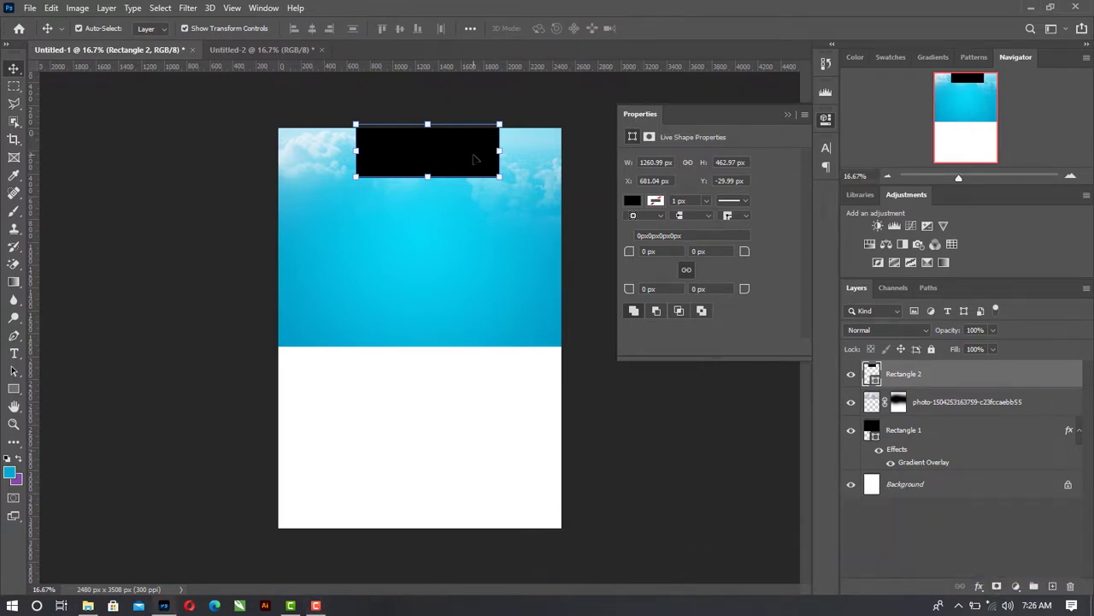
drag(463, 158, 457, 159)
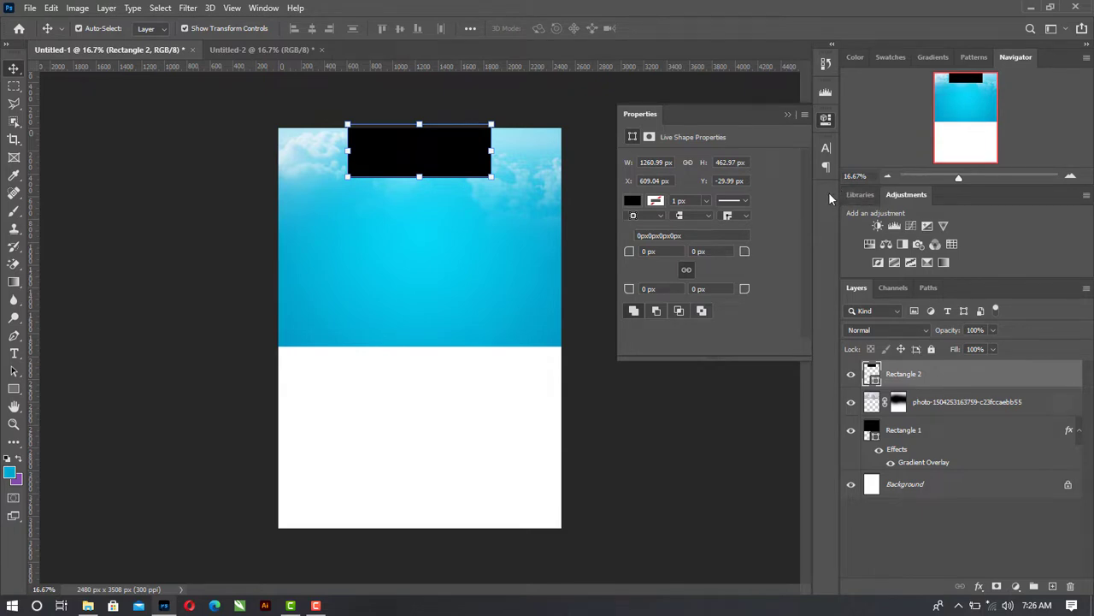
Round all four corners of the black rectangle with a 128 px radius
click(262, 8)
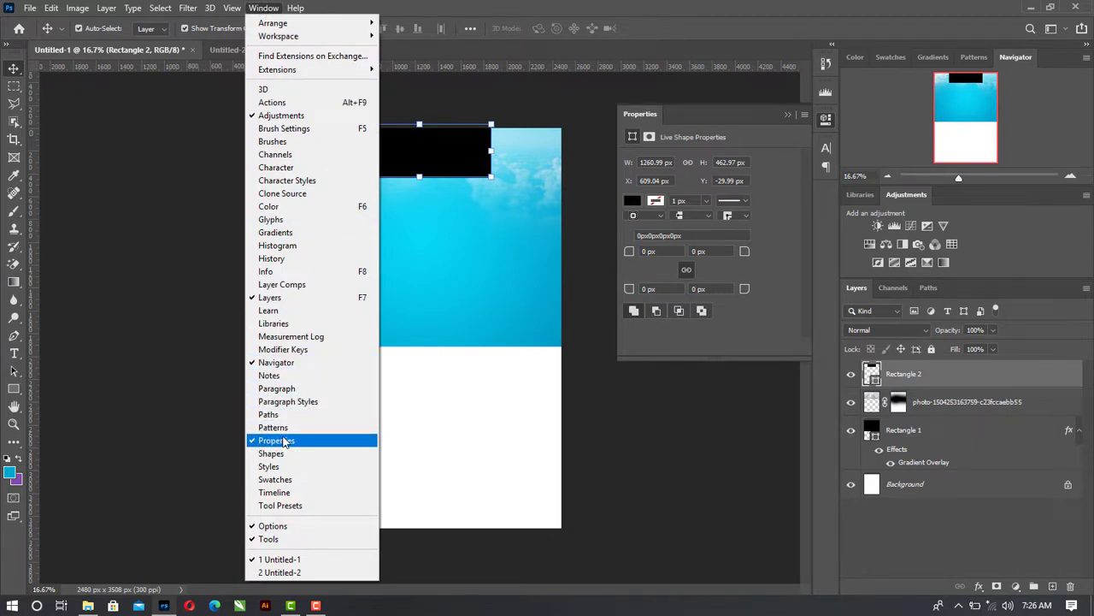
click(715, 390)
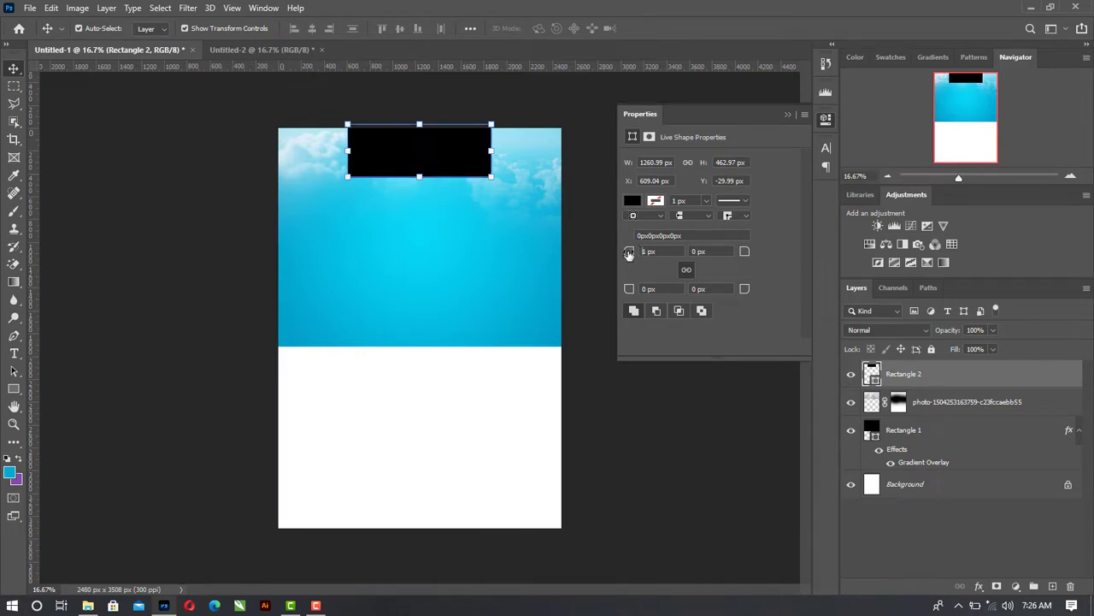
drag(629, 252, 725, 275)
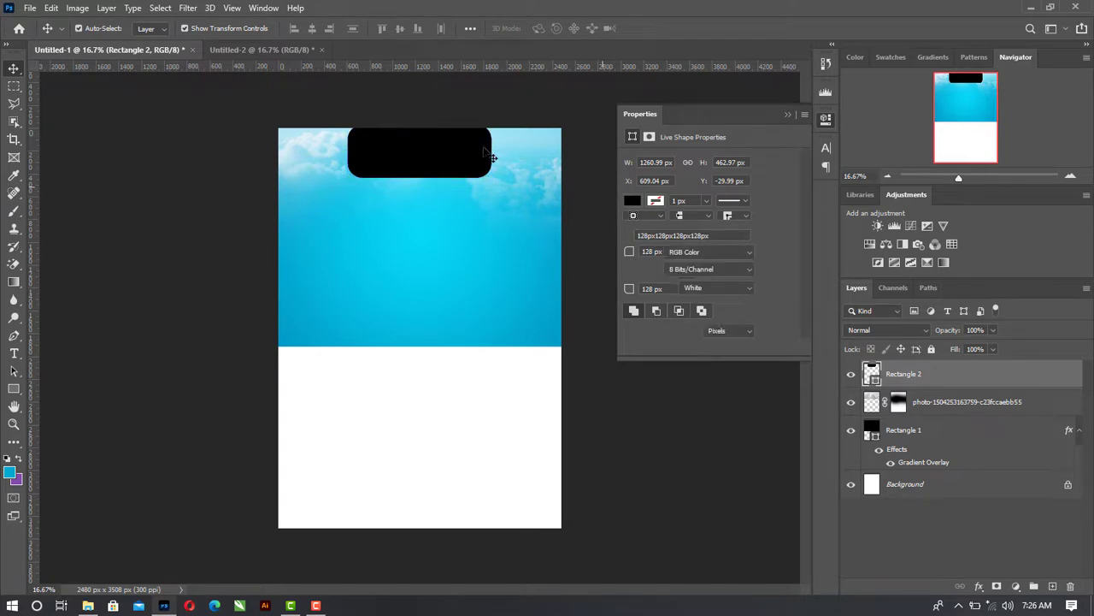
Shift the rounded rectangle slightly and change its fill colour to white (ffffff)
drag(466, 158, 451, 148)
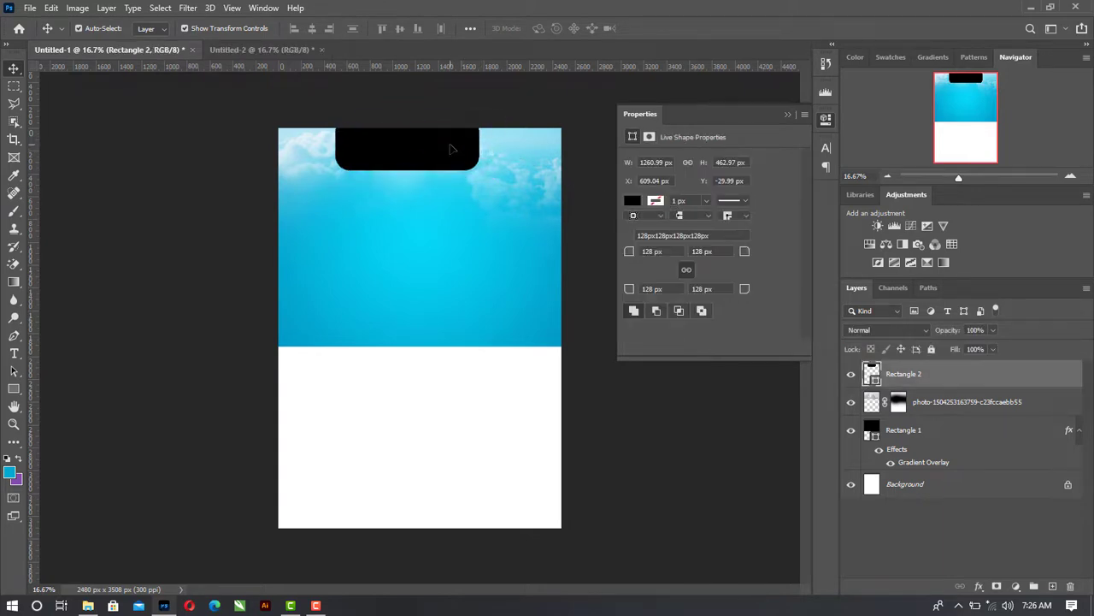
double_click(871, 373)
text(ffffff)
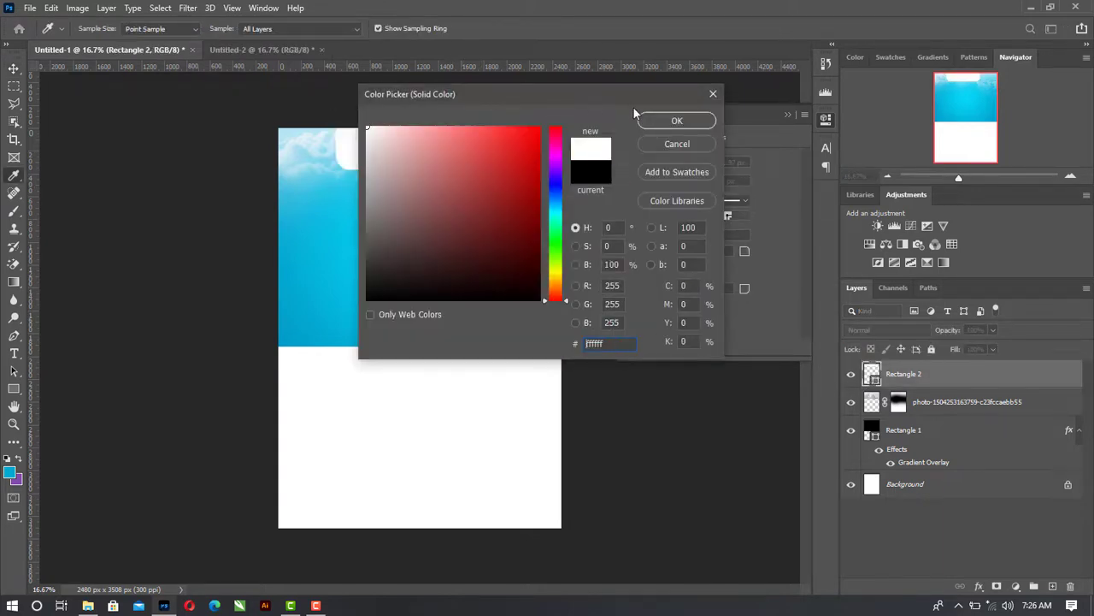
key(Return)
Narrow the white rounded rectangle to about 1093 px and centre it over the page's top edge at about X 699, Y -60 px
mouse_move(442, 149)
mouse_down()
mouse_move(467, 138)
mouse_move(456, 152)
mouse_up()
key(Return)
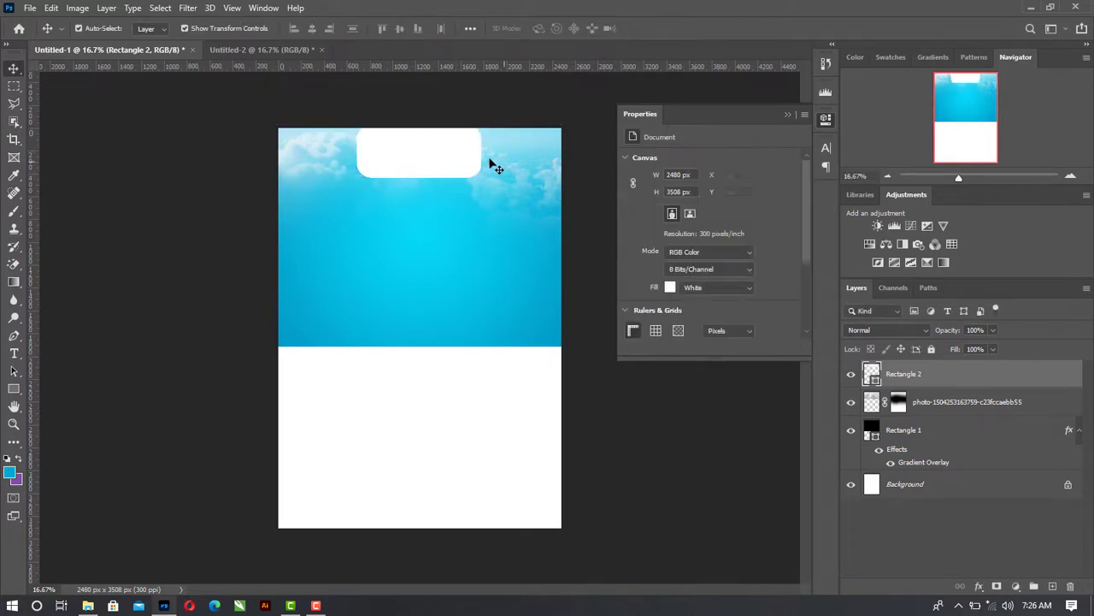
click(496, 168)
click(473, 158)
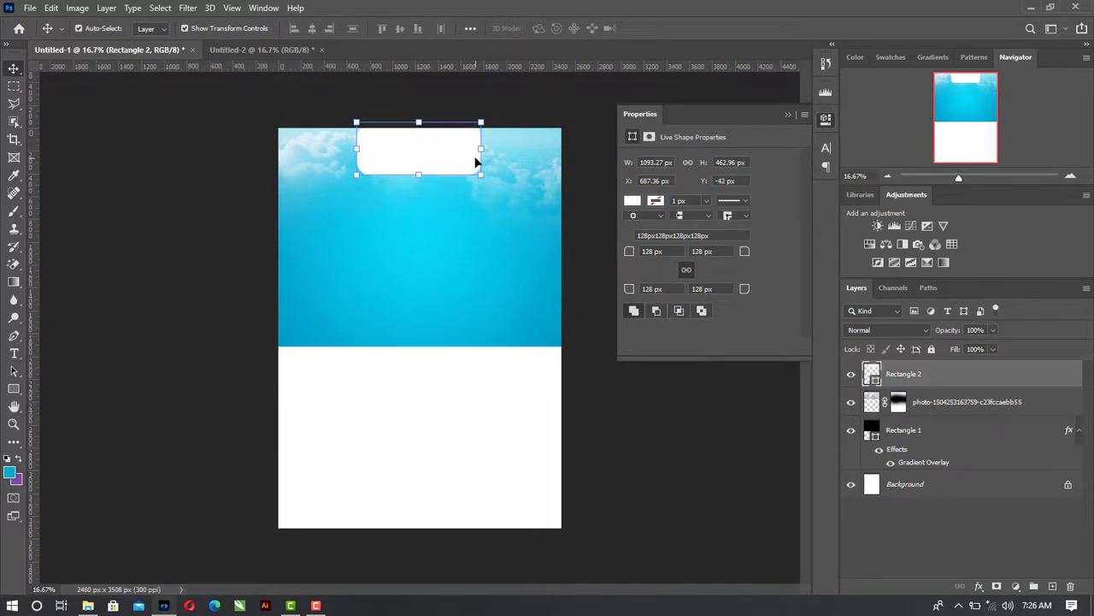
drag(476, 162, 476, 161)
key(Up)
key(Right)
key(Right)
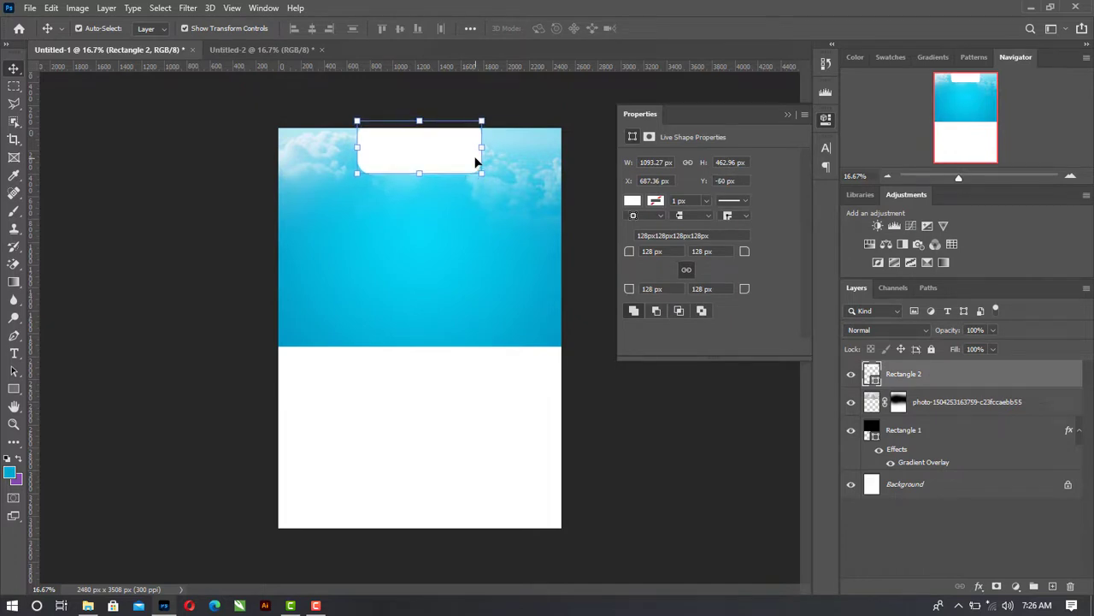
click(215, 283)
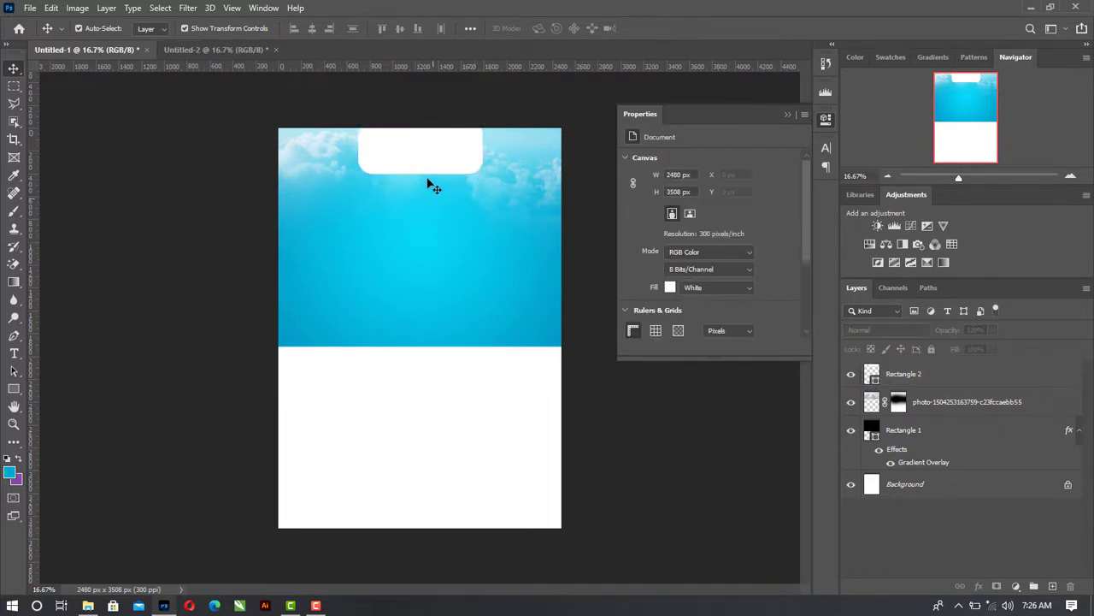
click(424, 167)
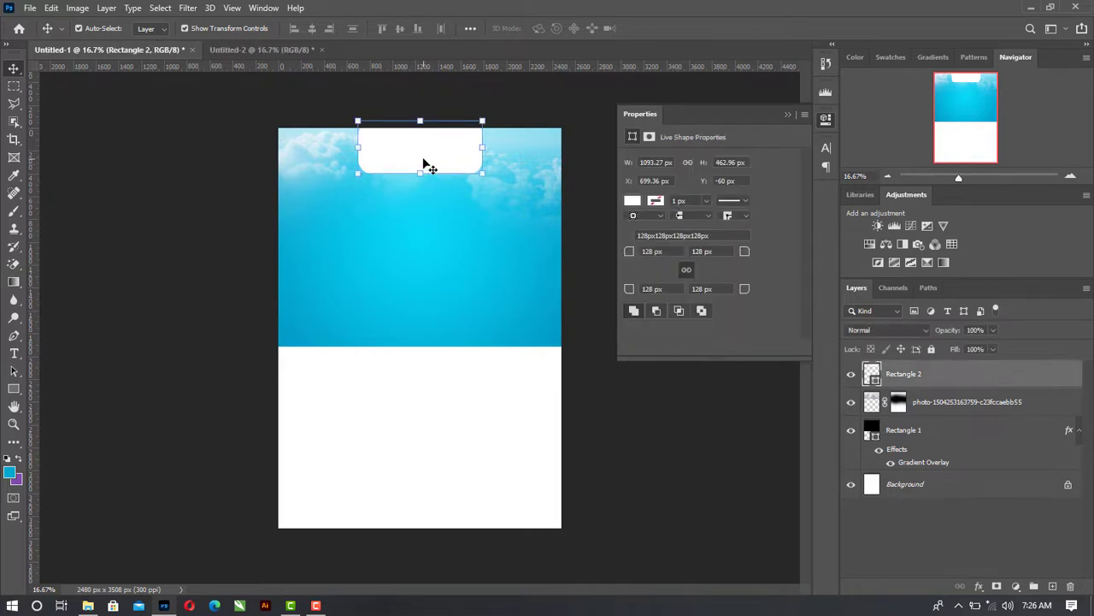
click(427, 154)
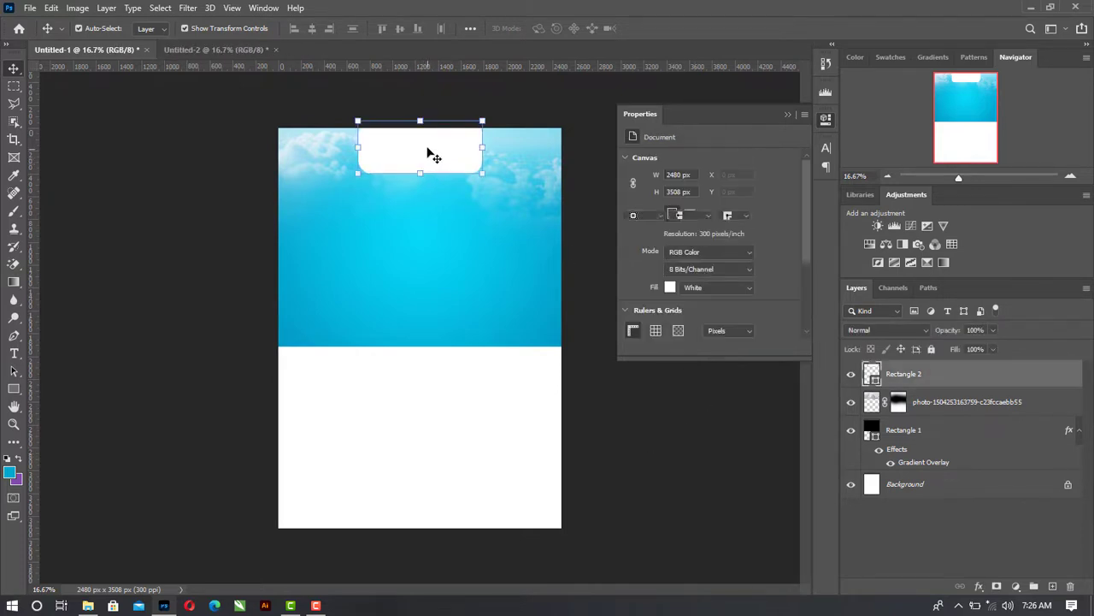
Copy the Wilcons Travel & Tour logo from Untitled-2 onto the white rectangle at about 80% scale and lower the rectangle to Y -54 px
click(268, 51)
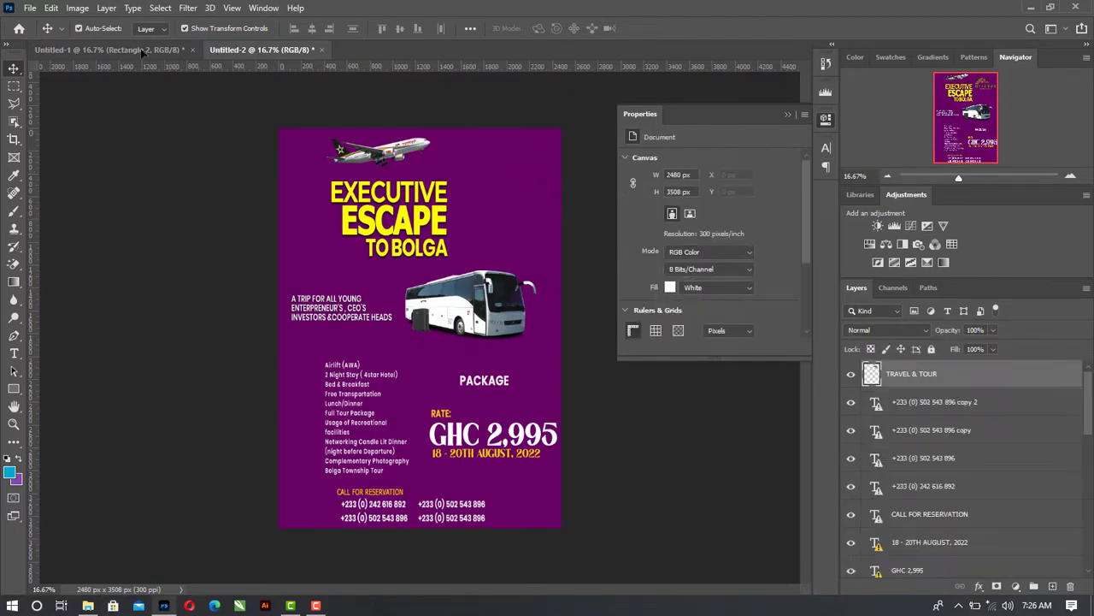
drag(136, 49, 449, 147)
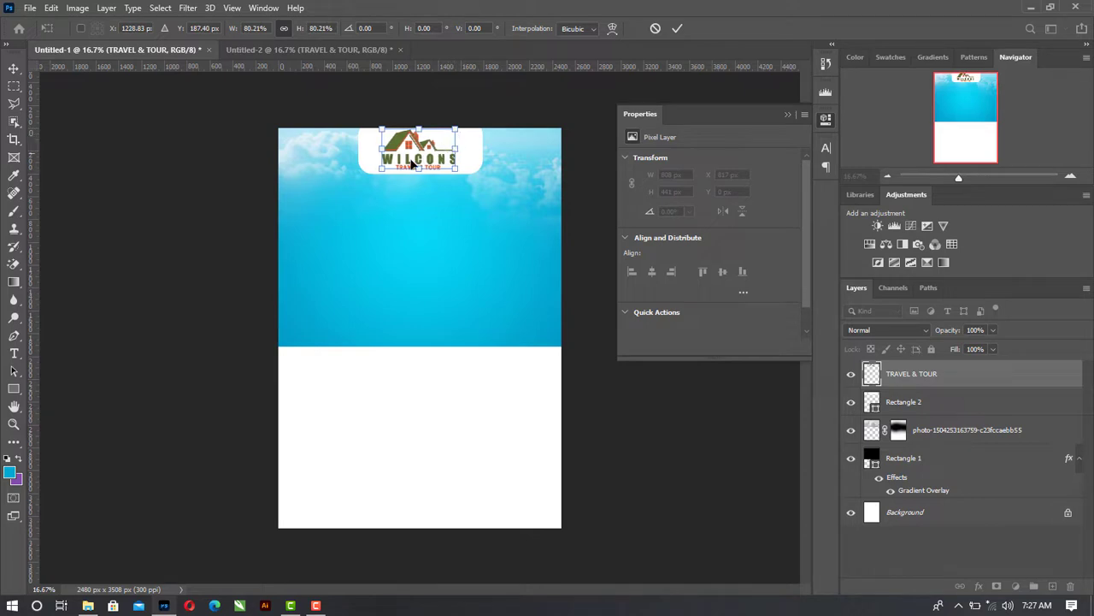
key(Return)
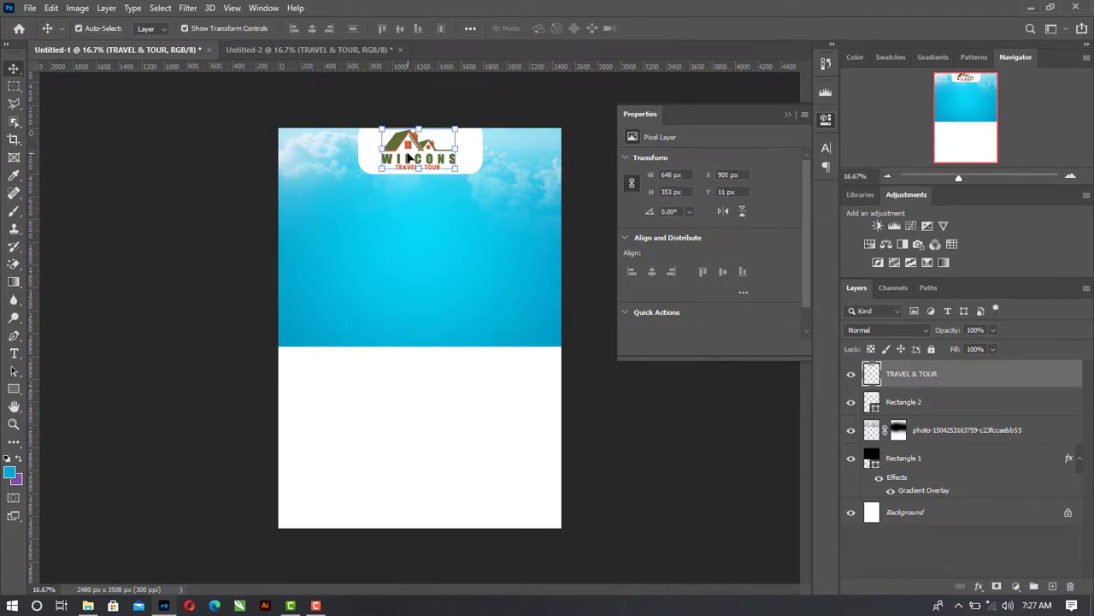
click(460, 88)
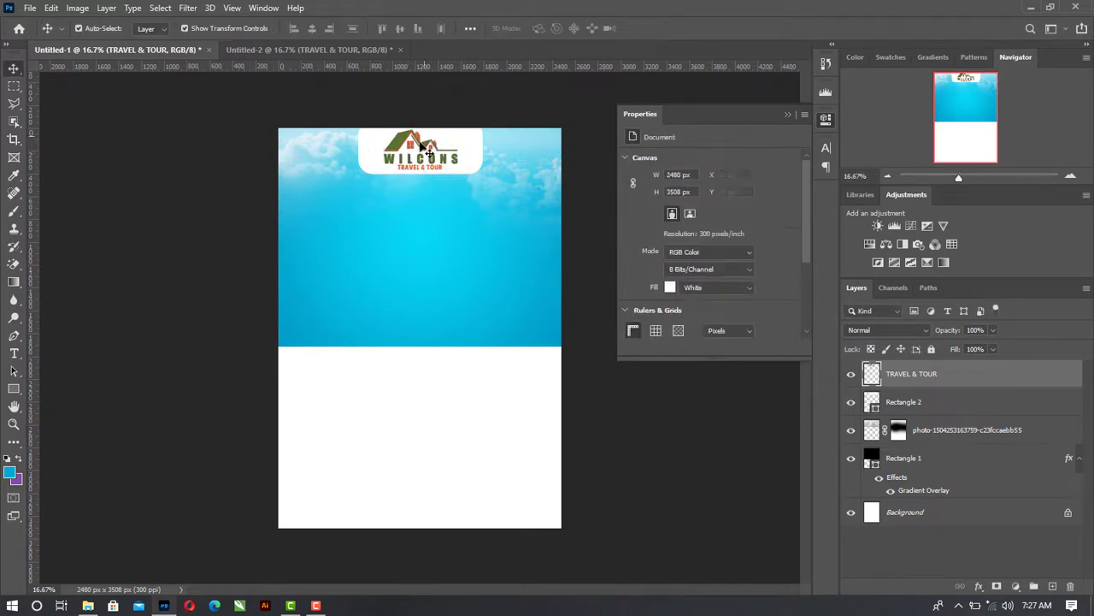
click(413, 160)
click(408, 98)
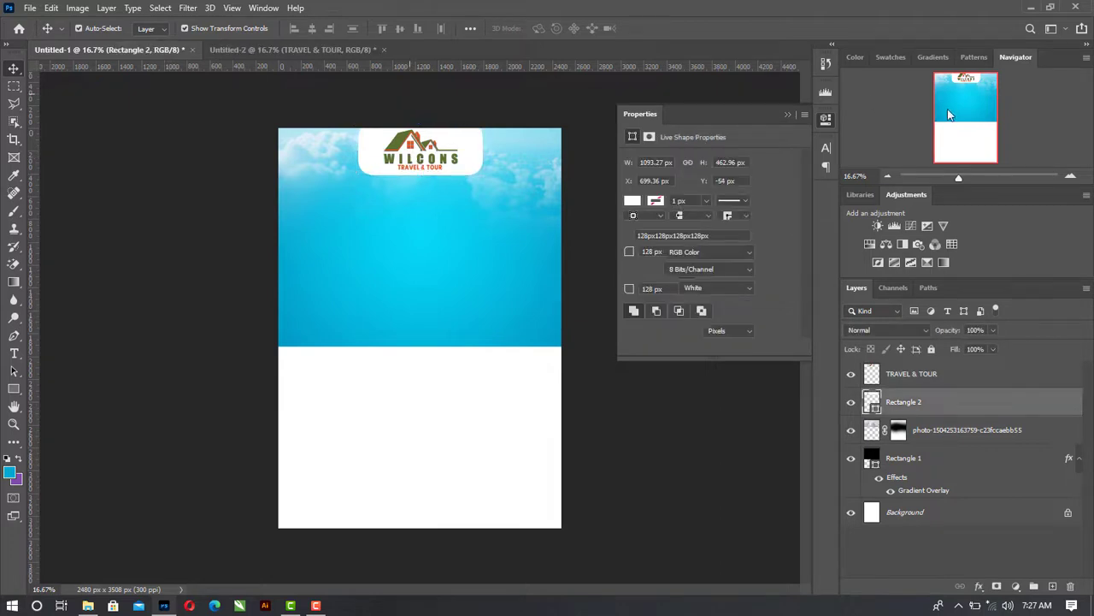
Collapse the floating Properties panel and clear the layer selection
key(ctrl+plus)
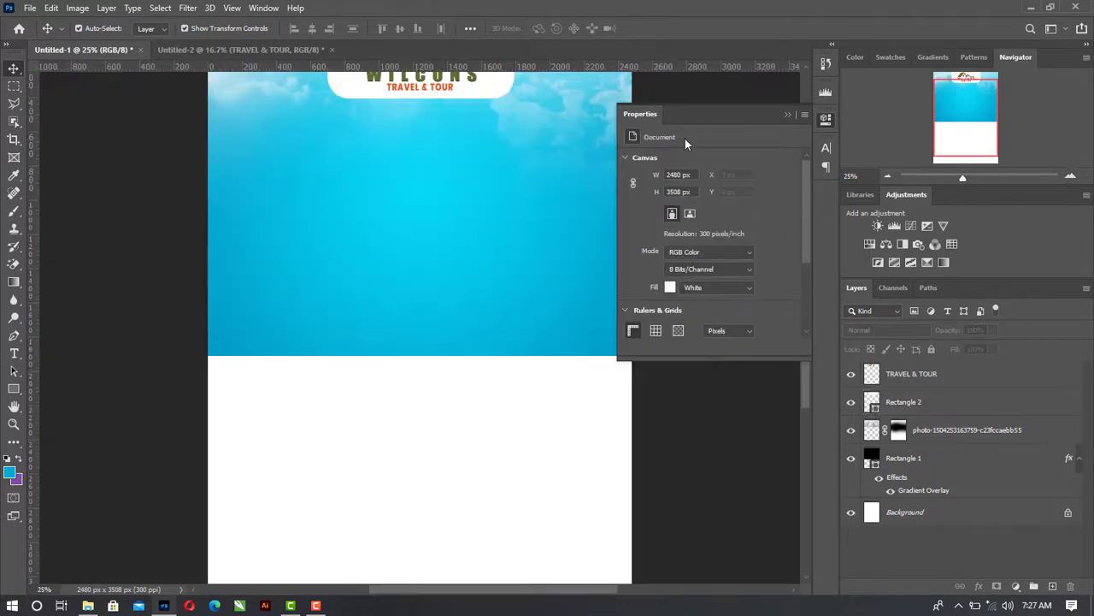
click(772, 115)
drag(807, 254, 806, 217)
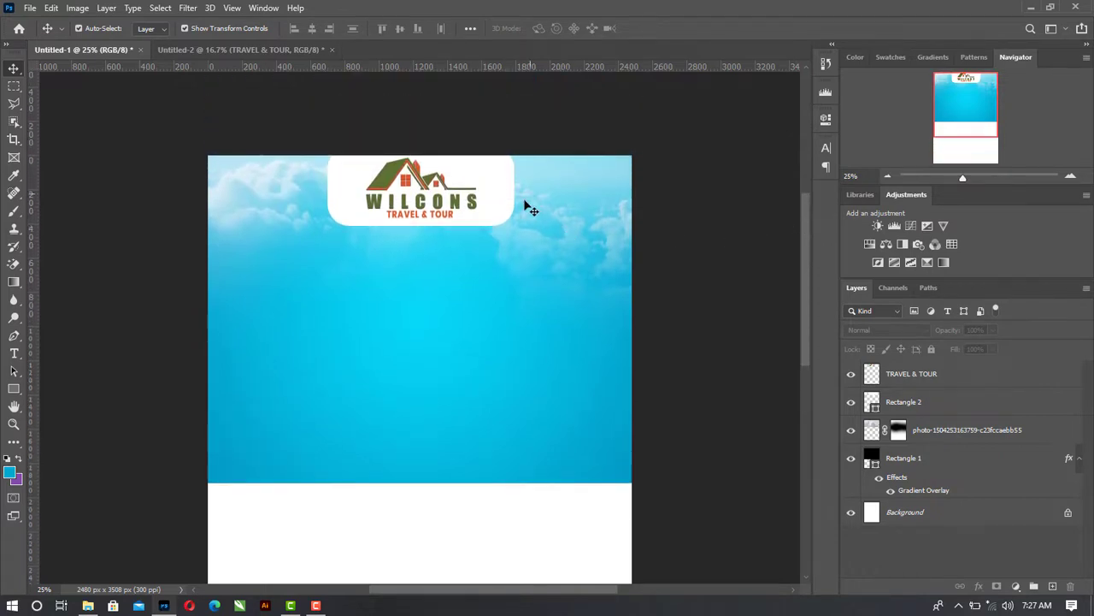
click(449, 205)
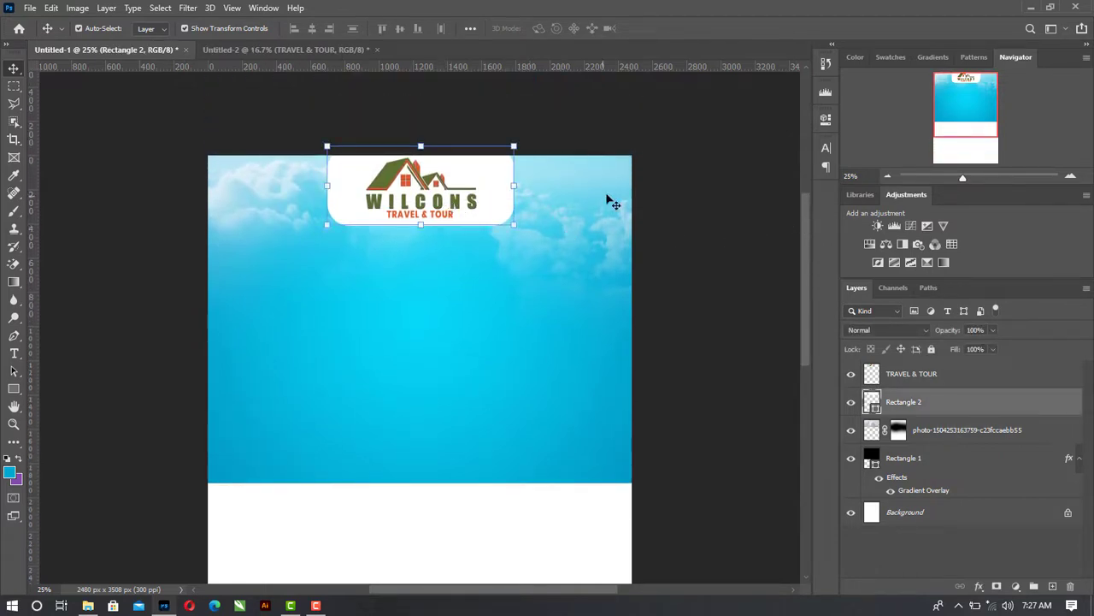
click(690, 169)
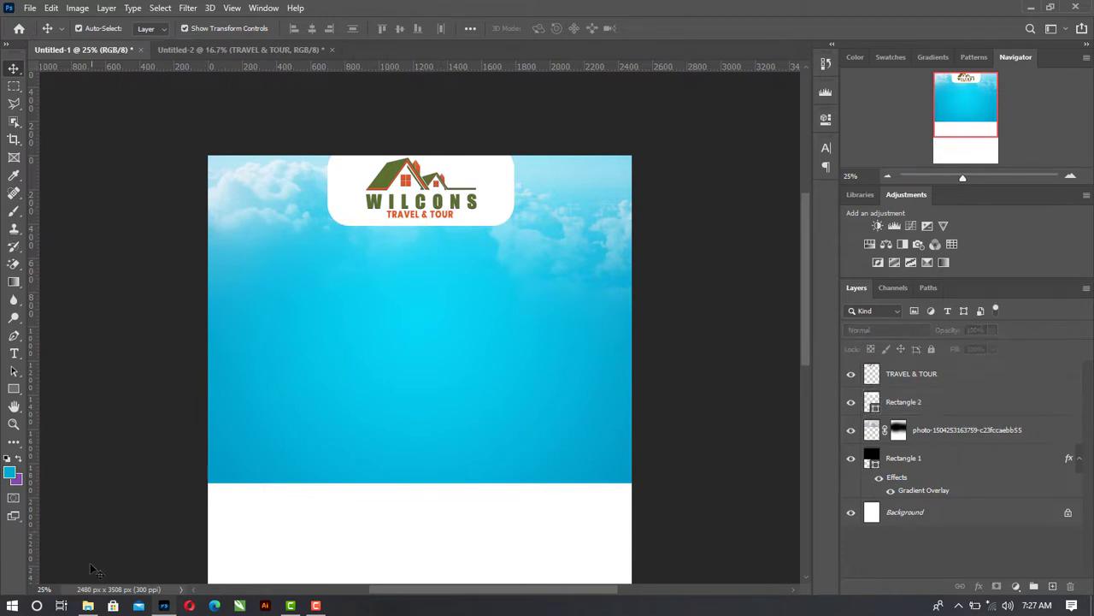
Place the gold brush-stroke image from the USB drive below the logo, scaled to about 38% at about X 1152, Y 1142 px
click(87, 605)
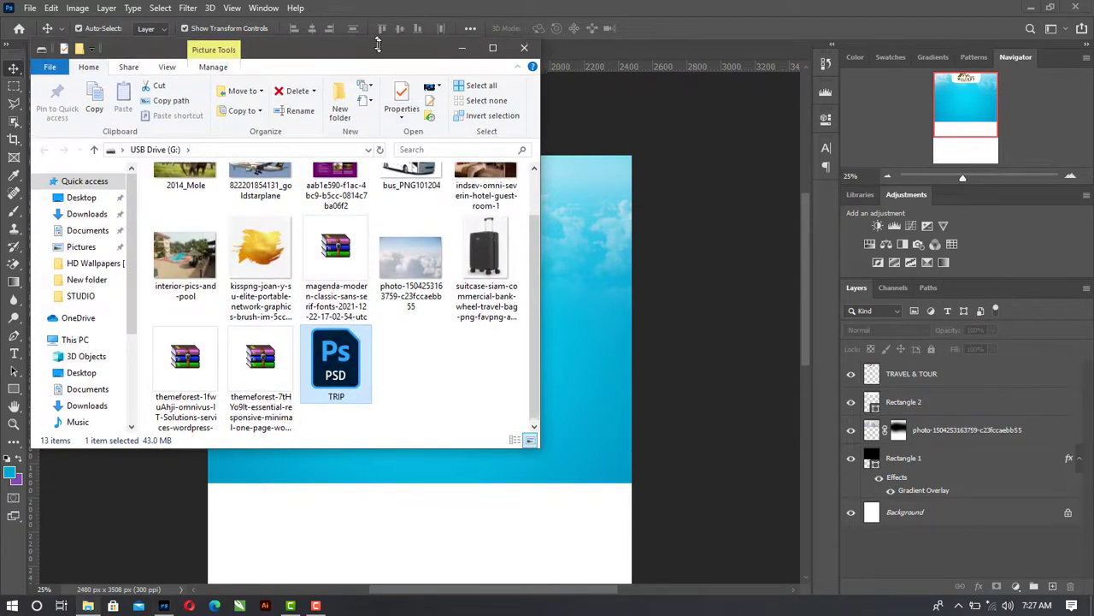
drag(366, 59, 956, 252)
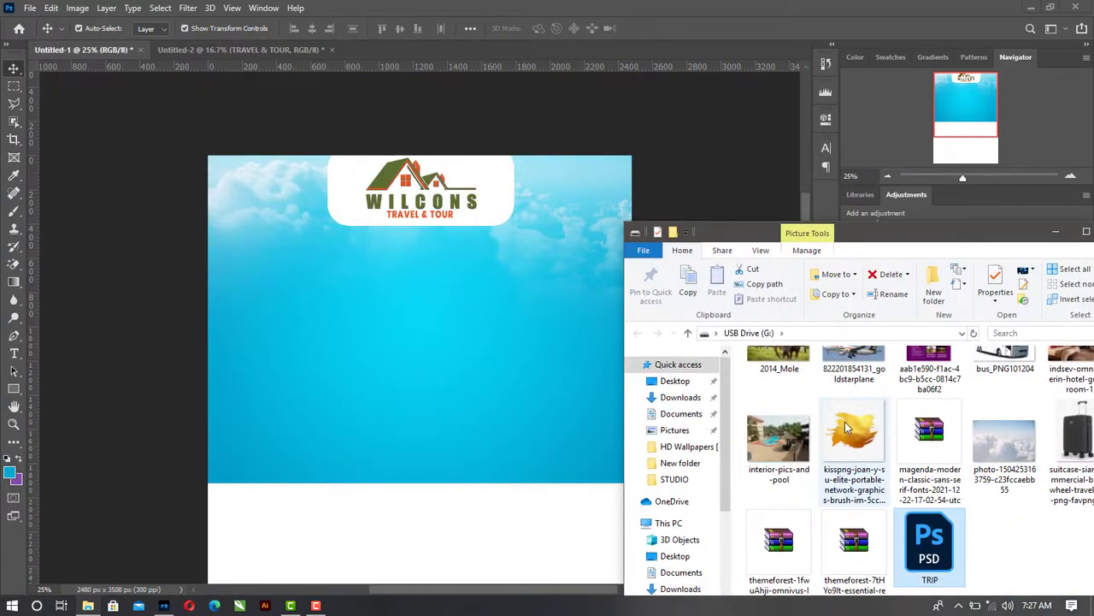
click(410, 349)
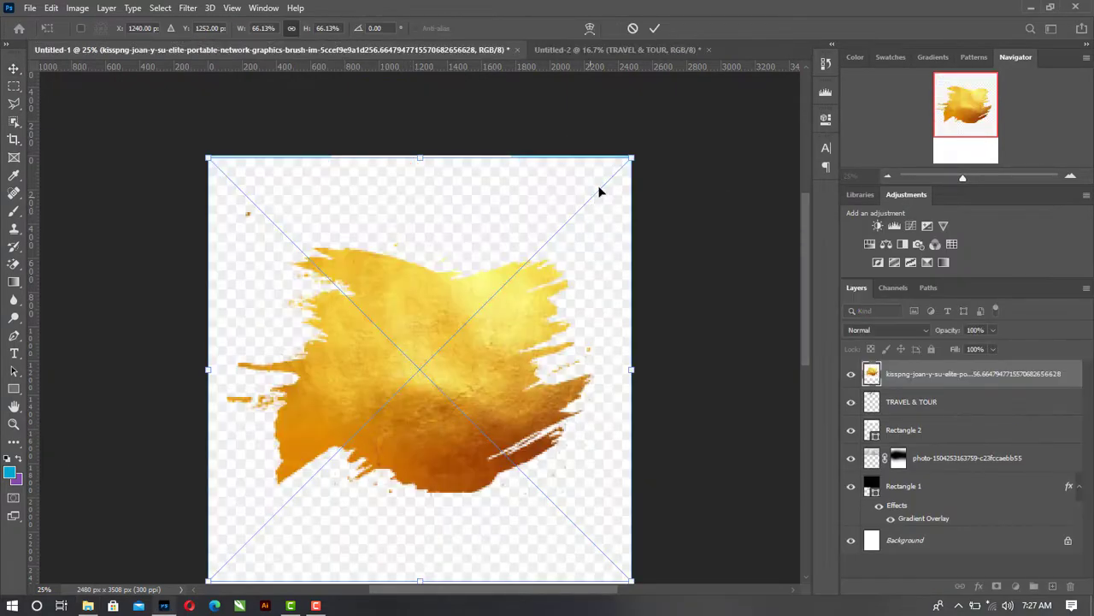
mouse_move(630, 158)
mouse_down()
mouse_move(539, 284)
mouse_move(453, 337)
mouse_up()
mouse_move(380, 425)
mouse_down()
mouse_move(471, 315)
mouse_move(448, 314)
mouse_up()
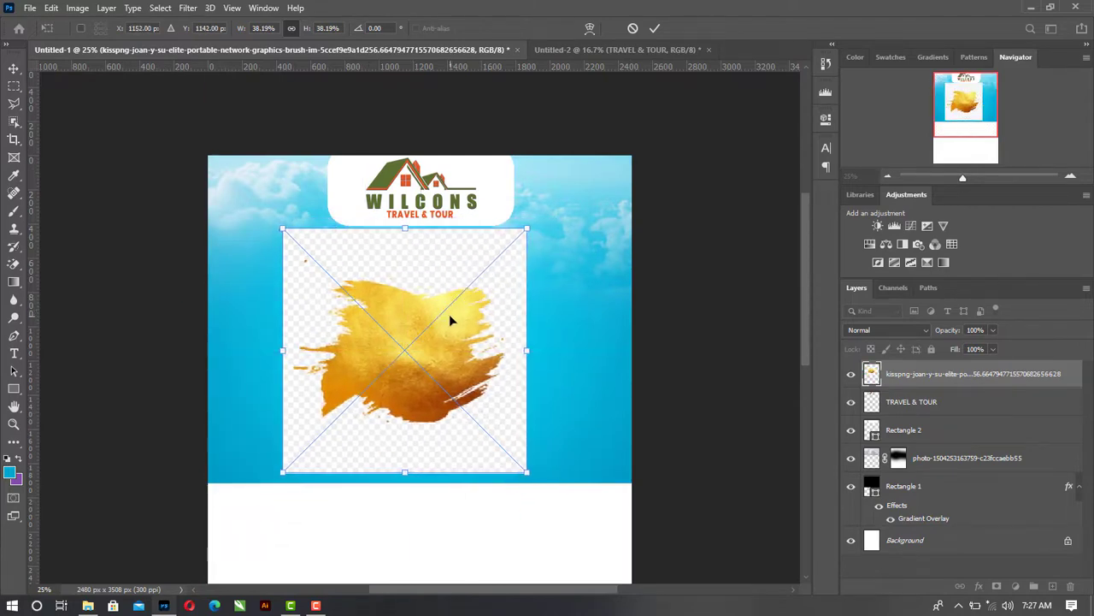
key(Return)
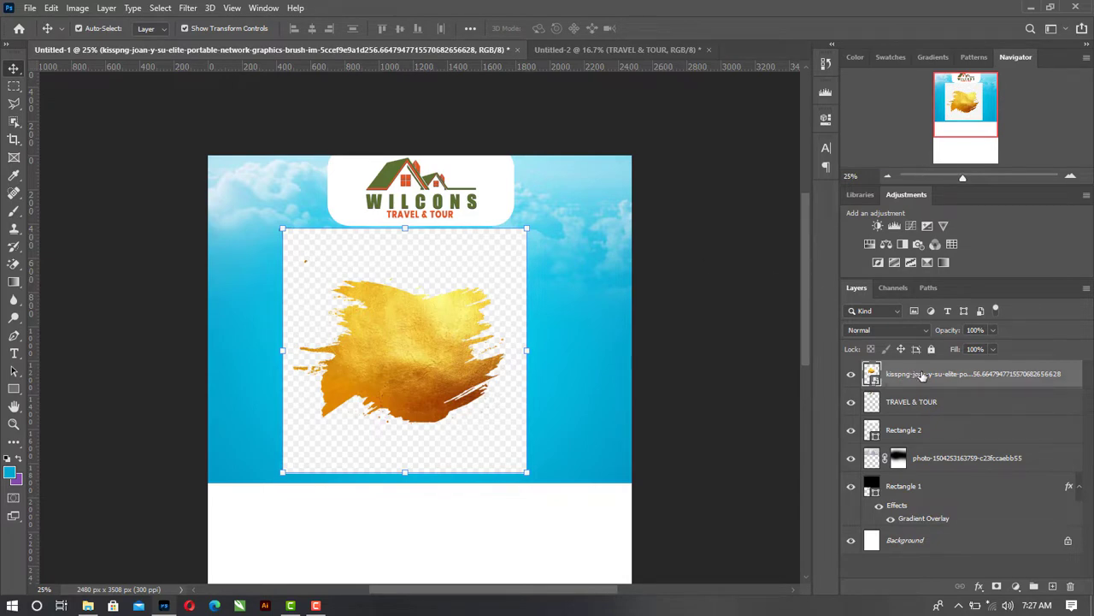
Rasterize the gold brush-stroke layer and erase its checkered background with the Magic Eraser
right_click(922, 377)
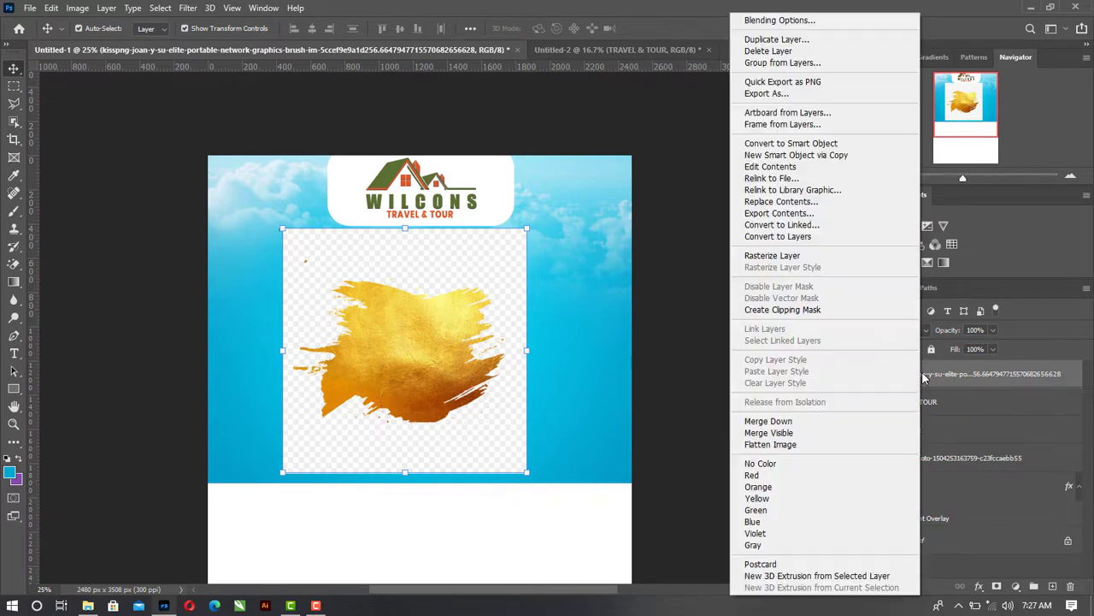
click(760, 257)
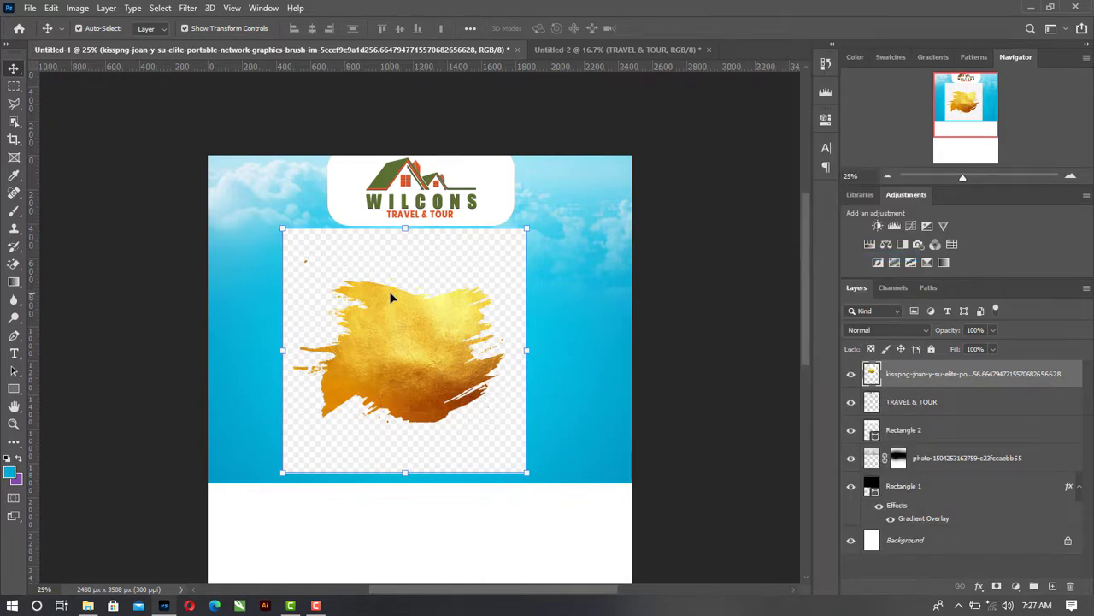
click(14, 269)
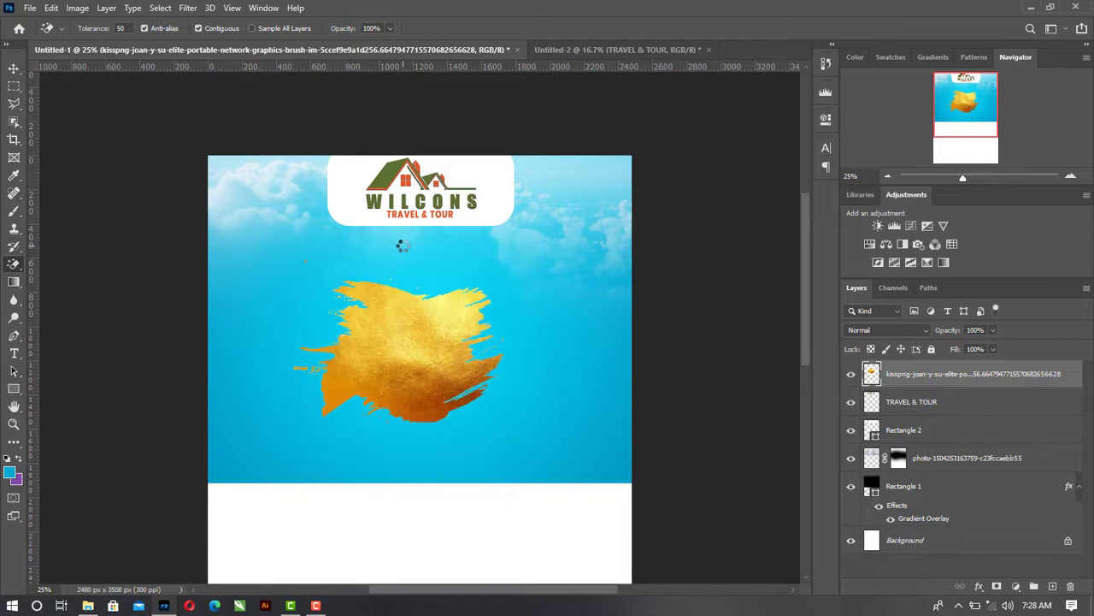
Scale the gold brush stroke to about 124% and position it below the logo at about X 1188, Y 925 px
click(13, 68)
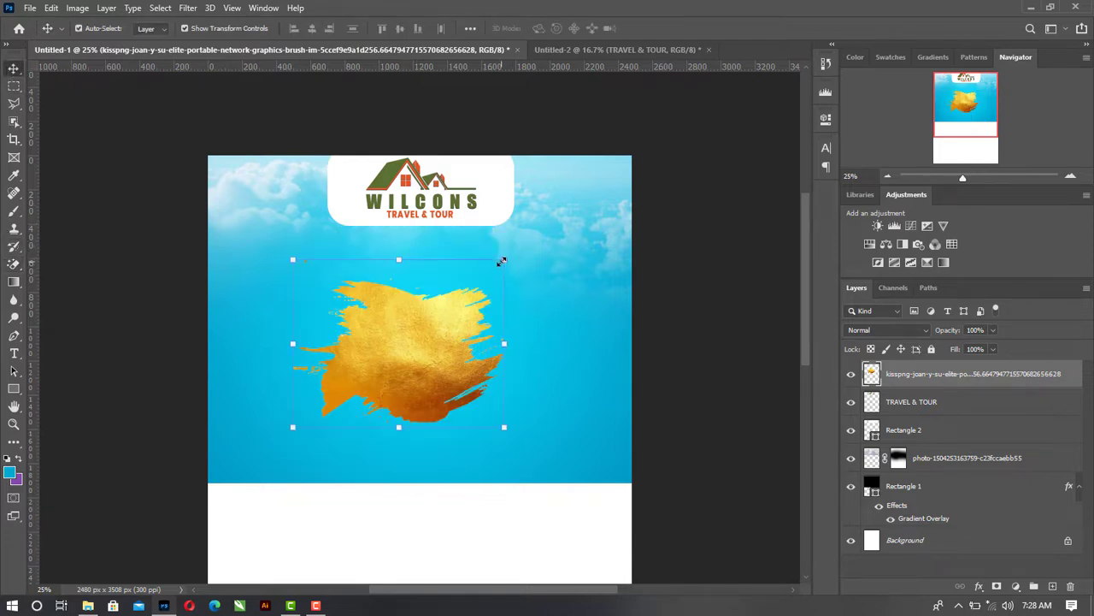
drag(504, 260, 548, 224)
drag(295, 425, 296, 430)
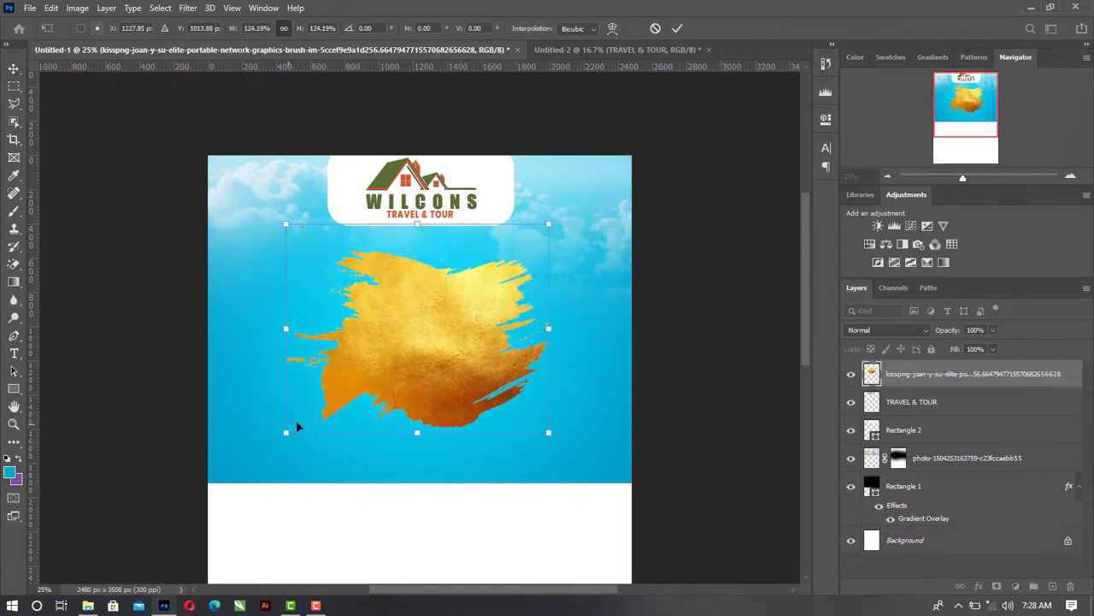
drag(389, 383, 385, 367)
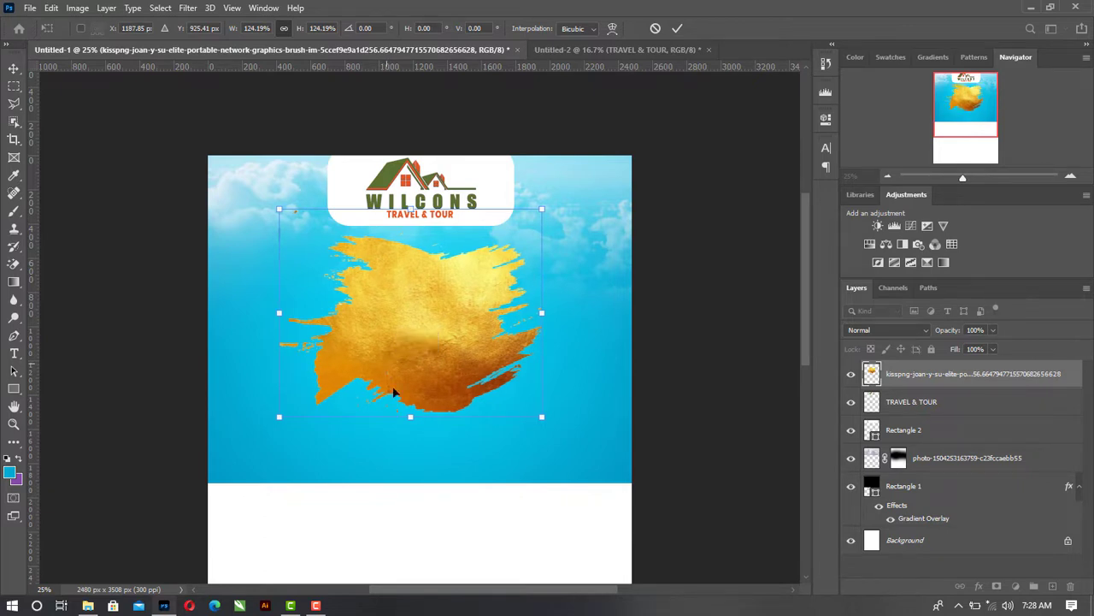
key(Return)
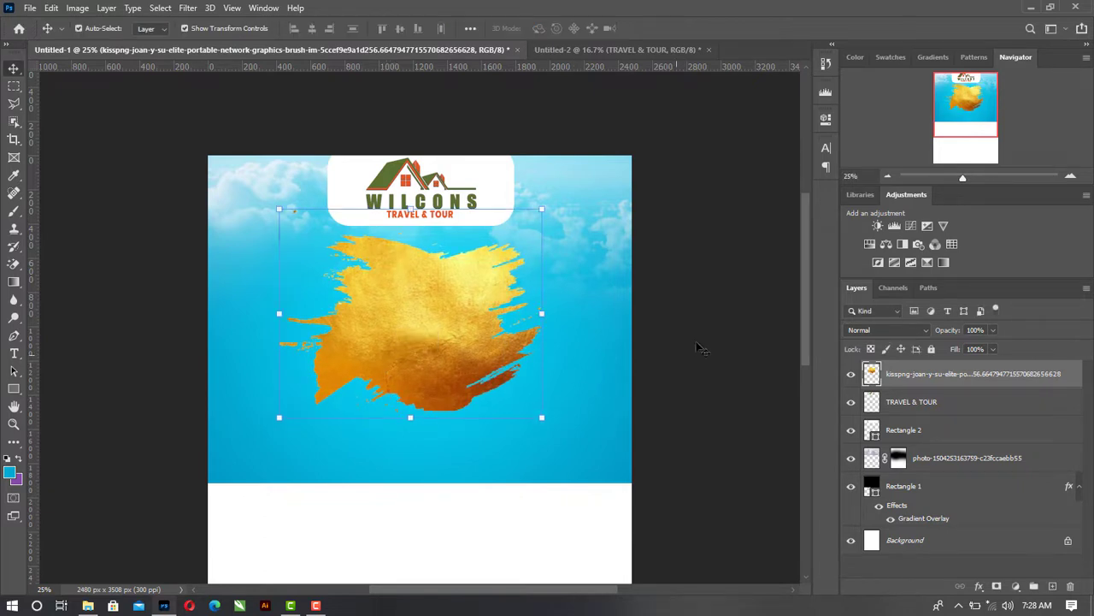
Enlarge the gold brush stroke by about 106% and reposition it slightly, centred at about Y 942 px
click(888, 175)
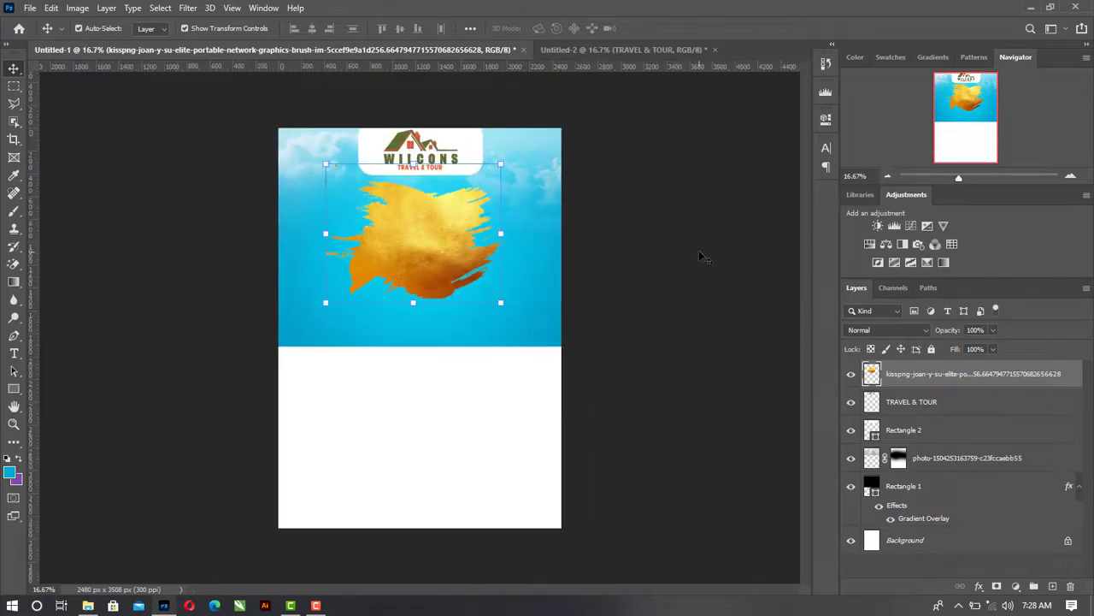
click(422, 255)
drag(453, 236, 489, 261)
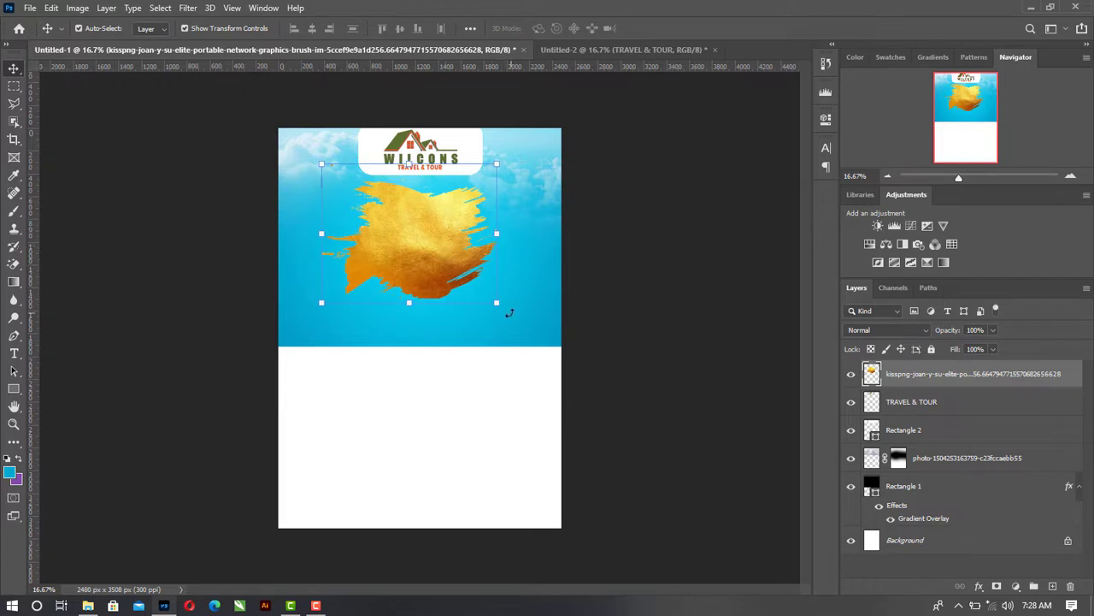
drag(497, 302, 503, 310)
drag(440, 262, 429, 254)
key(Return)
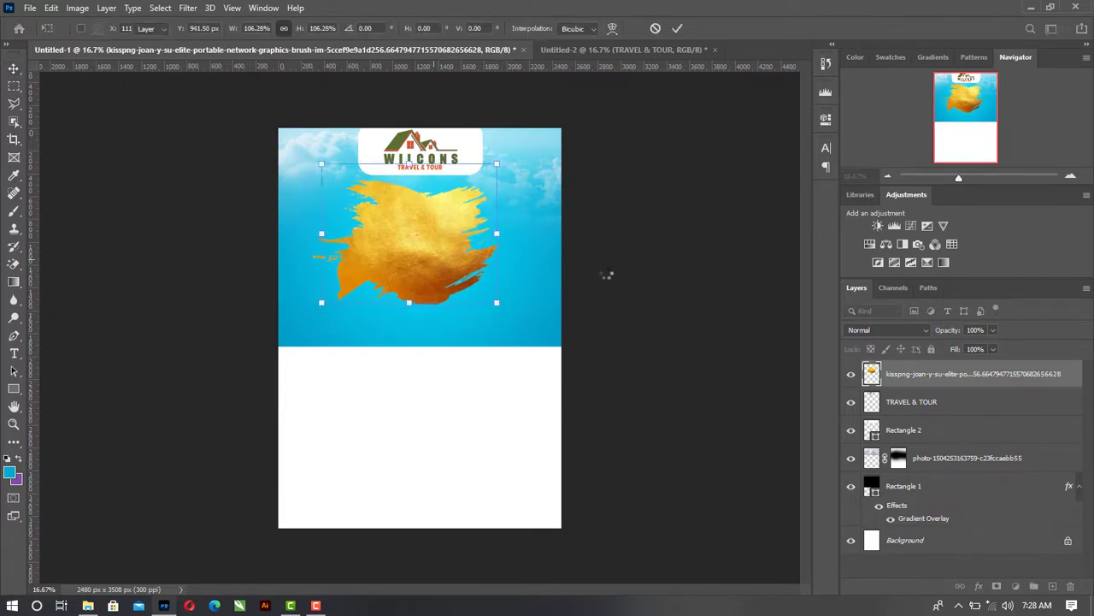
click(207, 350)
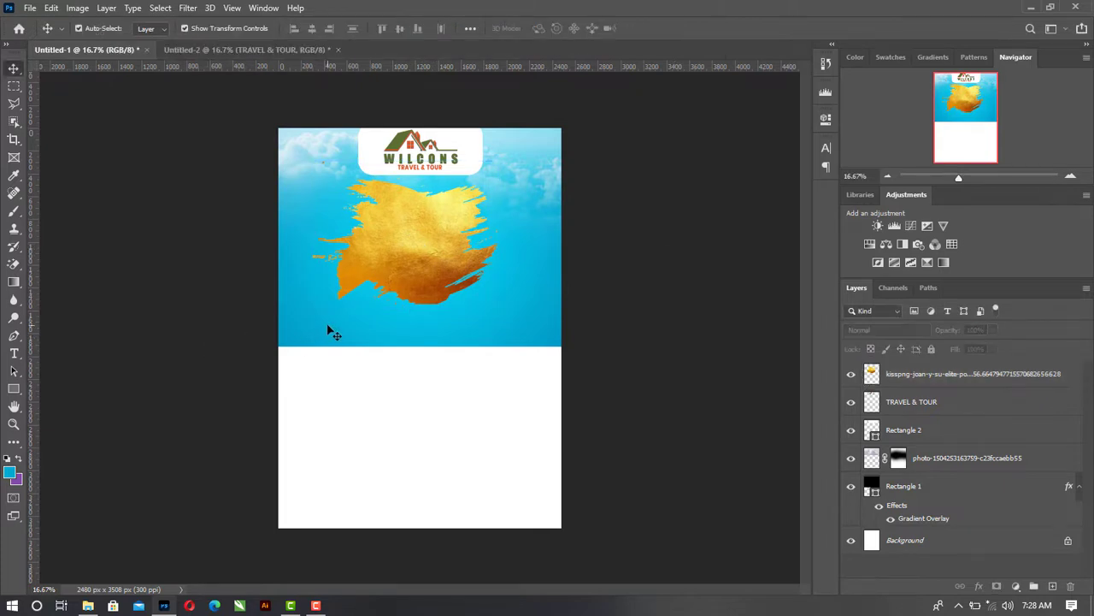
Scale the blue gradient rectangle to about 110%, centred at about X 1234, Y 1037 px, extending its lower edge
click(330, 325)
drag(416, 347, 423, 368)
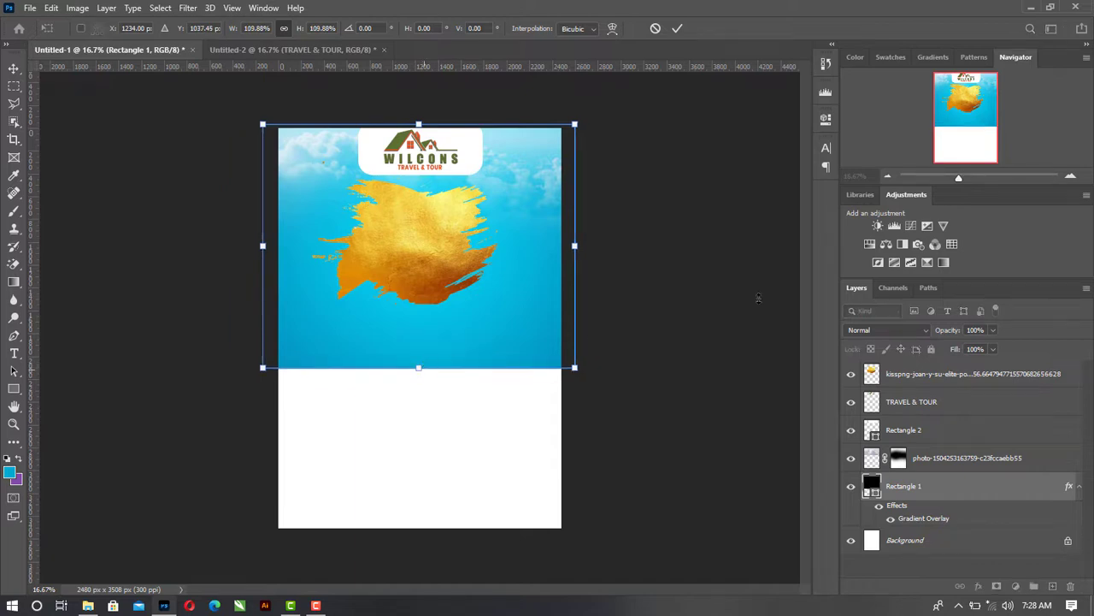
key(Return)
Move the gold brush stroke slightly down, clear of the logo tab
click(451, 243)
drag(450, 244, 452, 254)
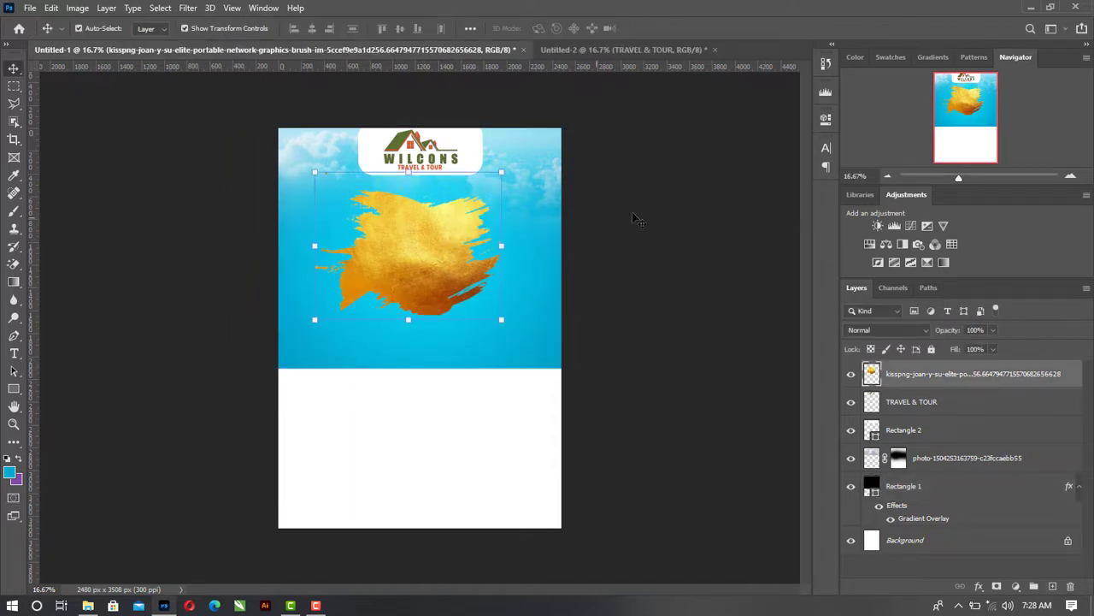
click(325, 482)
Place the 2014_Mole elephant photo from the USB drive over the gold brush stroke, at about X 1286, Y 1251 px
click(87, 605)
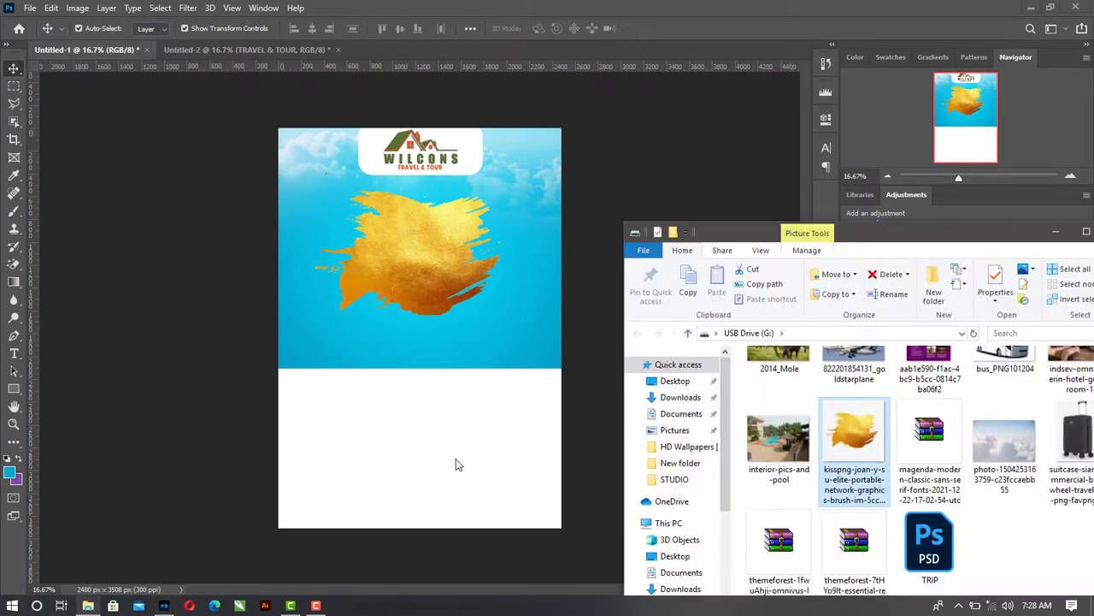
scroll(898, 395, up, 1)
click(778, 398)
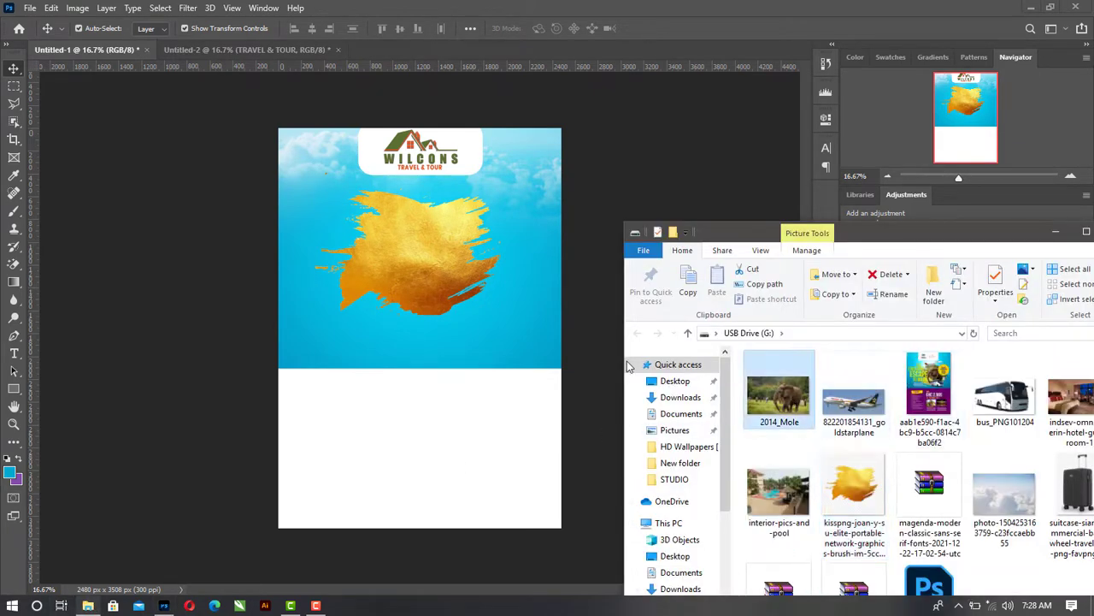
click(409, 274)
drag(408, 274, 415, 228)
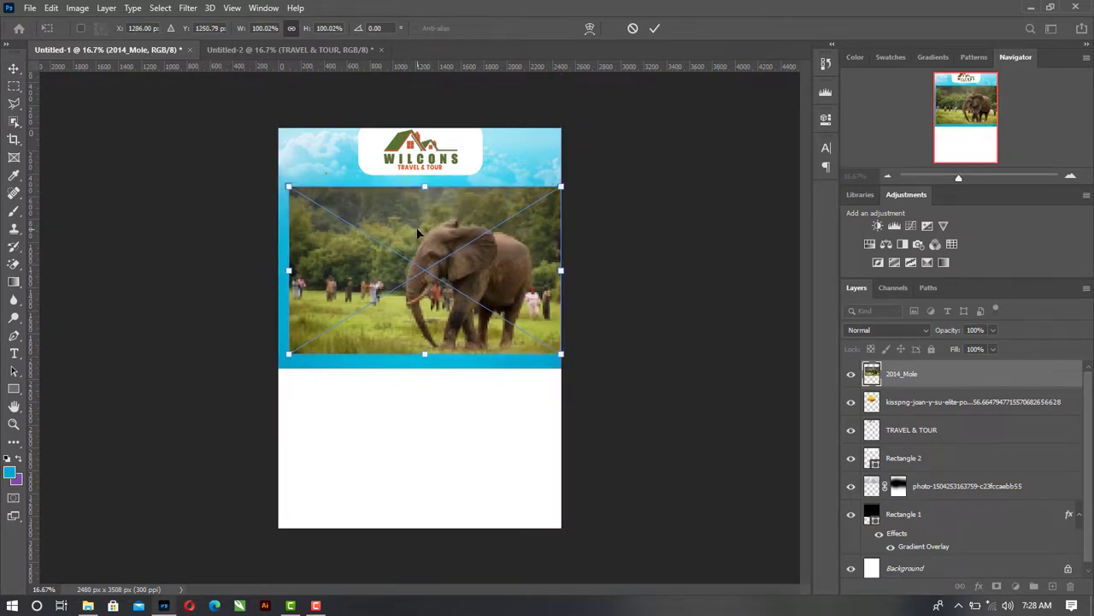
key(Return)
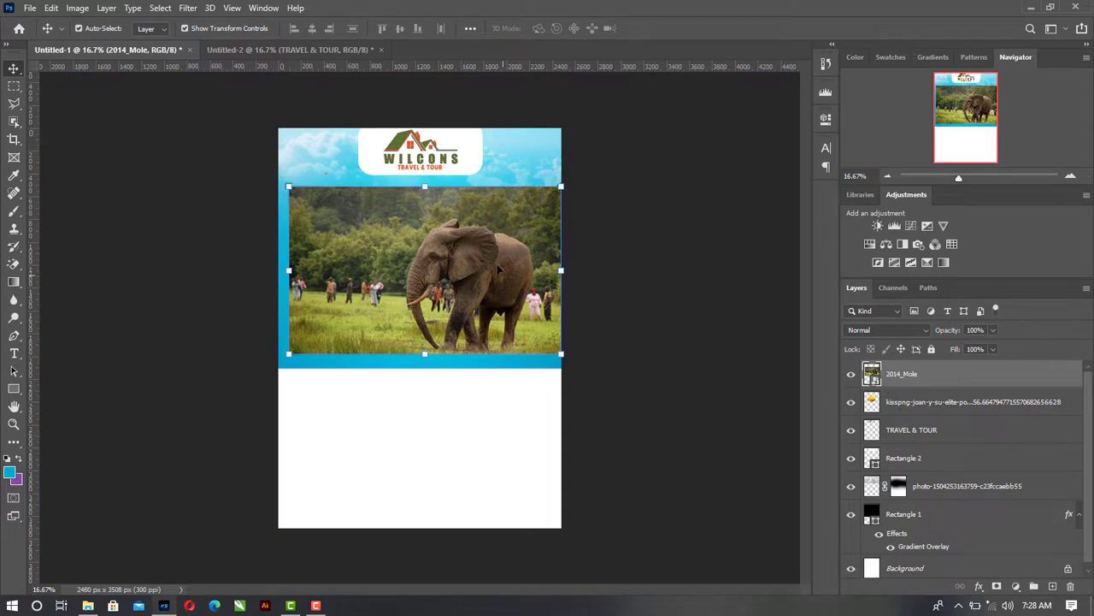
Rasterize the 2014_Mole layer and clip it to the brush-stroke layer with a clipping mask
right_click(911, 386)
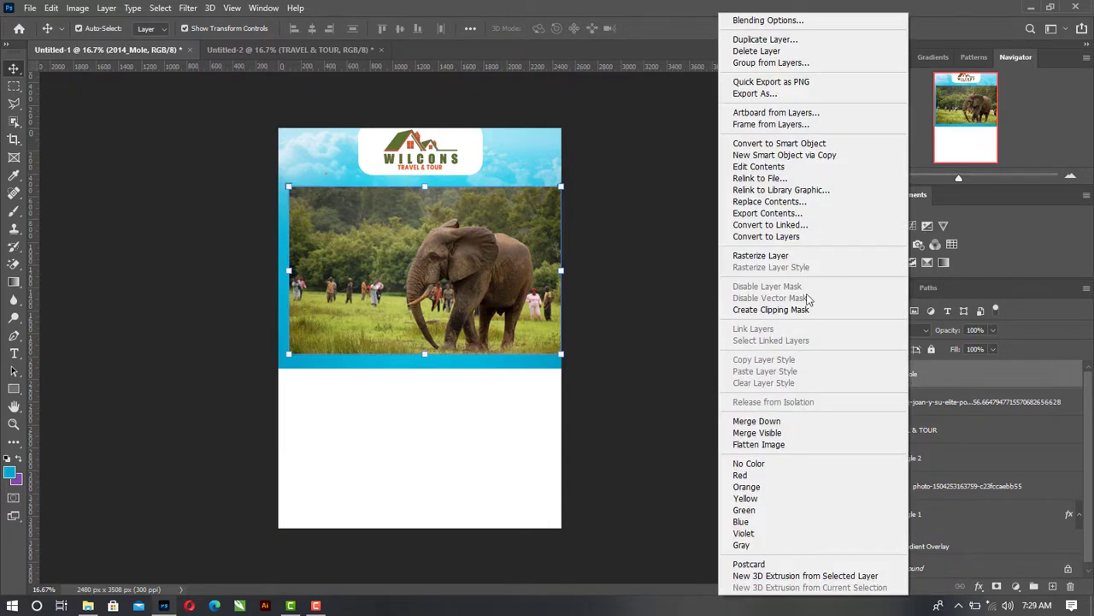
click(757, 257)
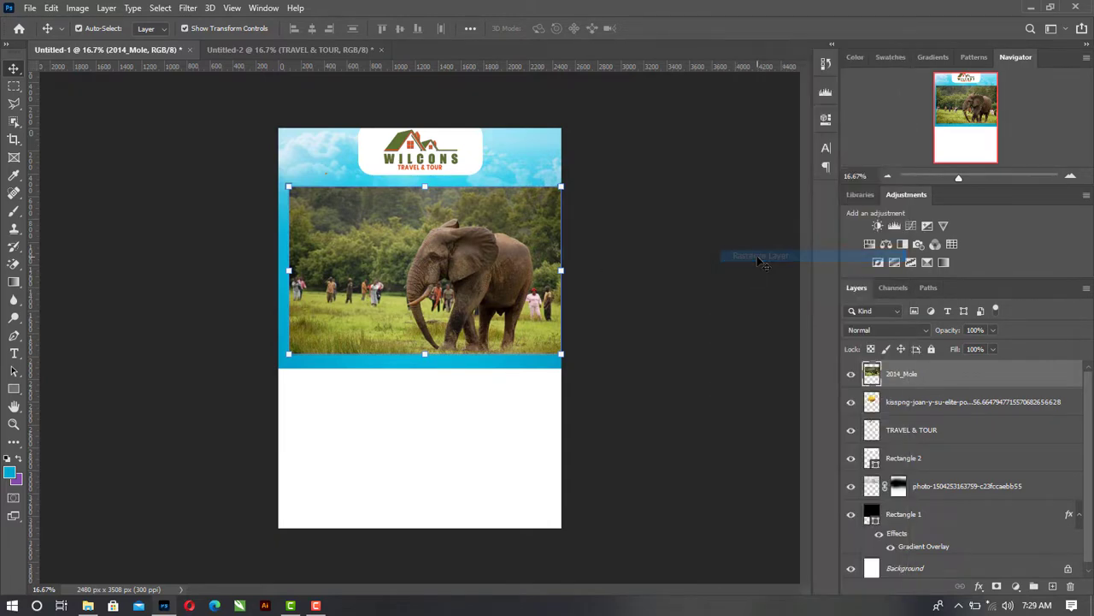
right_click(892, 380)
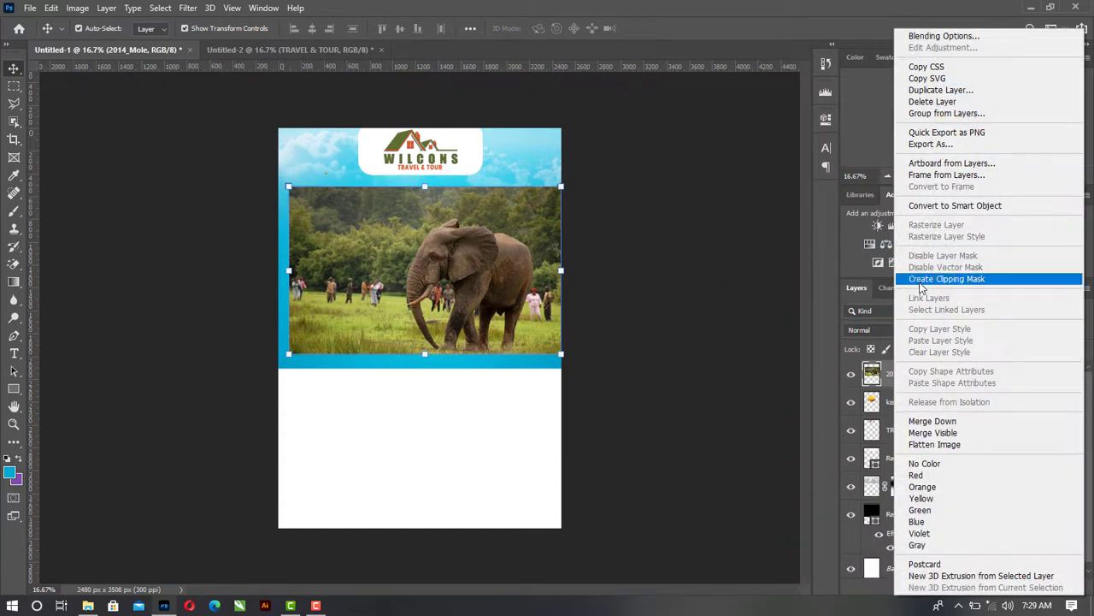
click(922, 281)
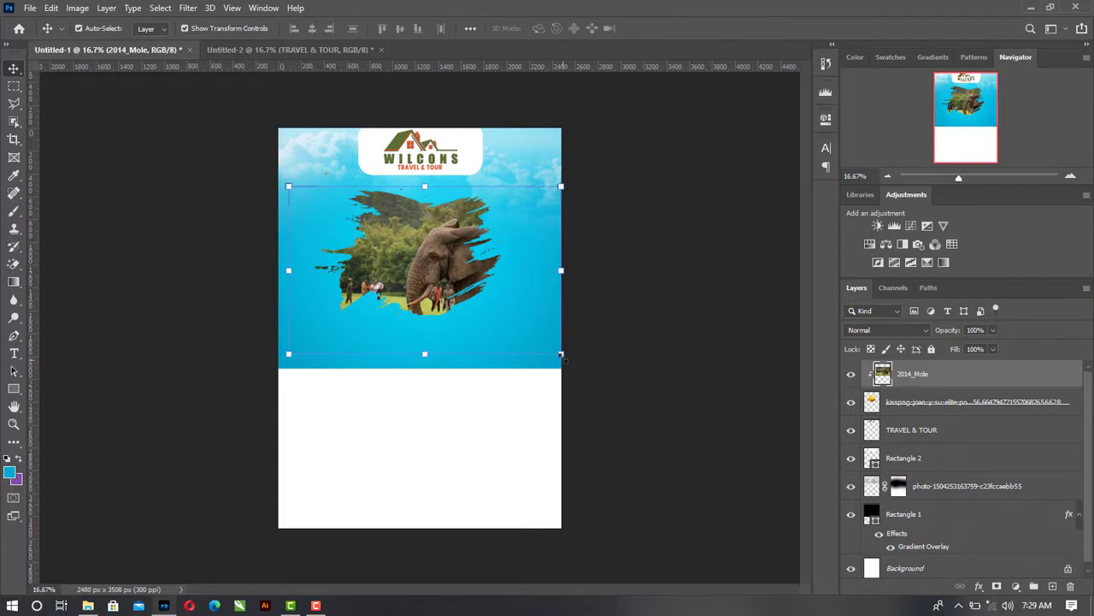
Scale the clipped elephant photo to about 74% and fit it within the brush stroke at about X 1073, Y 1098 px
drag(561, 353, 497, 315)
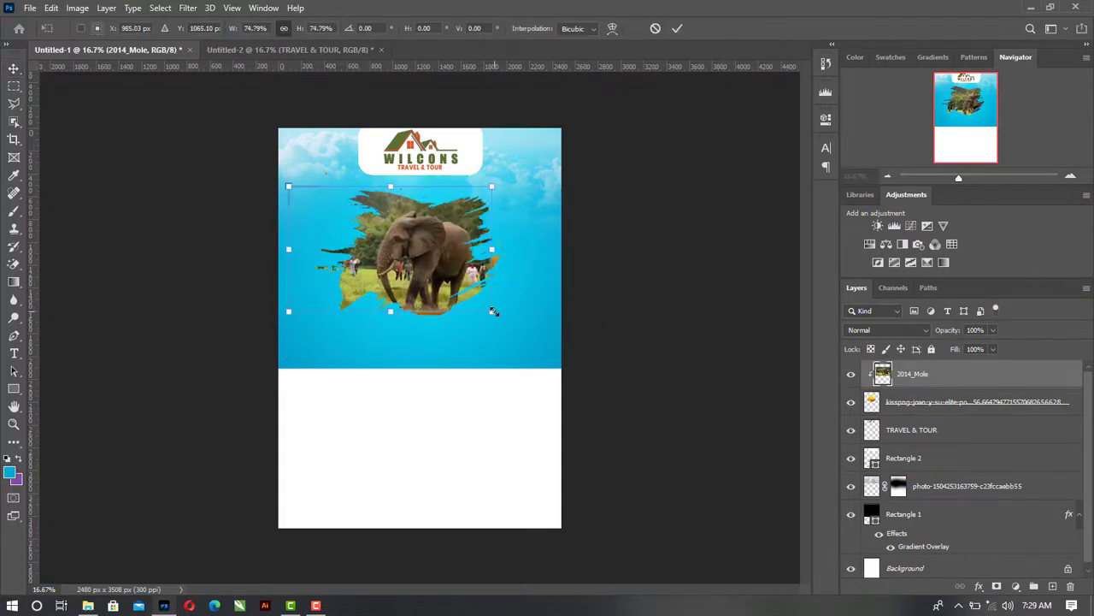
drag(446, 264, 456, 274)
drag(437, 232, 396, 209)
drag(501, 315, 497, 313)
drag(441, 272, 443, 279)
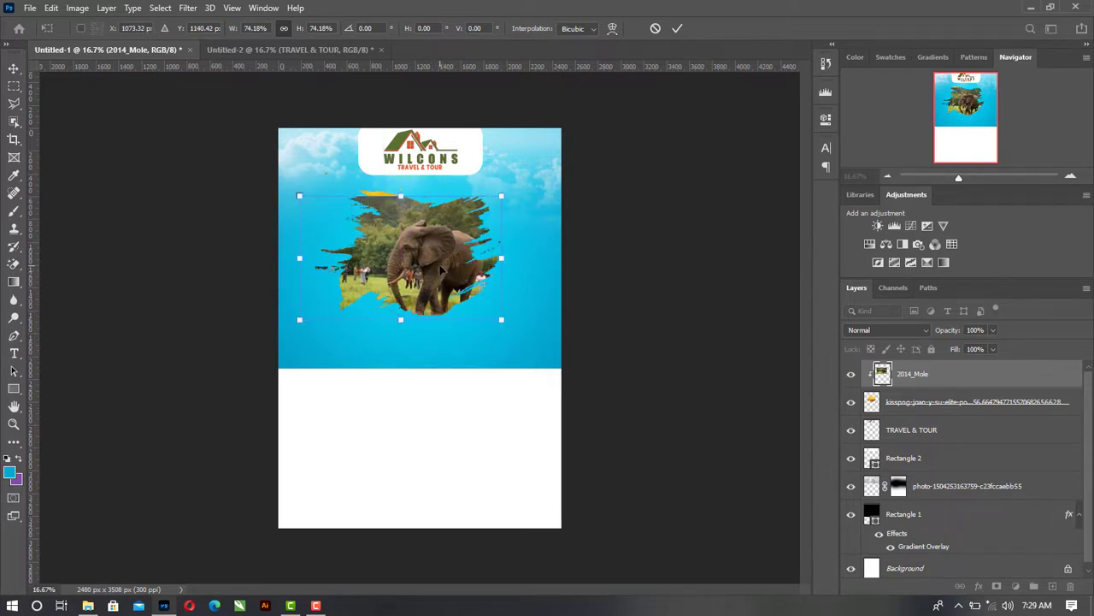
drag(442, 271, 442, 269)
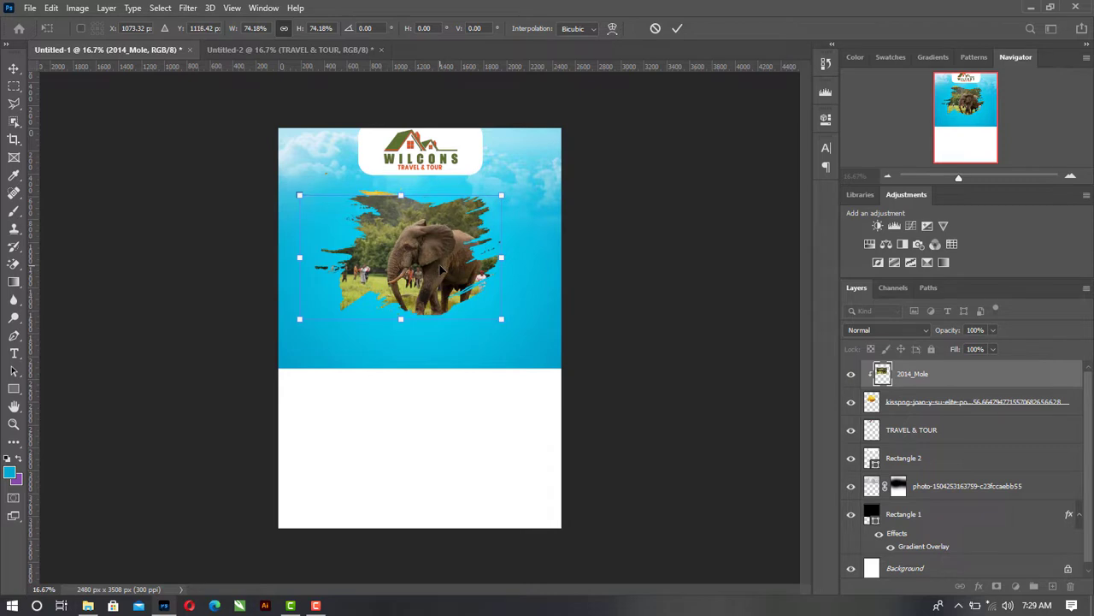
key(Up)
key(Up)
key(Up)
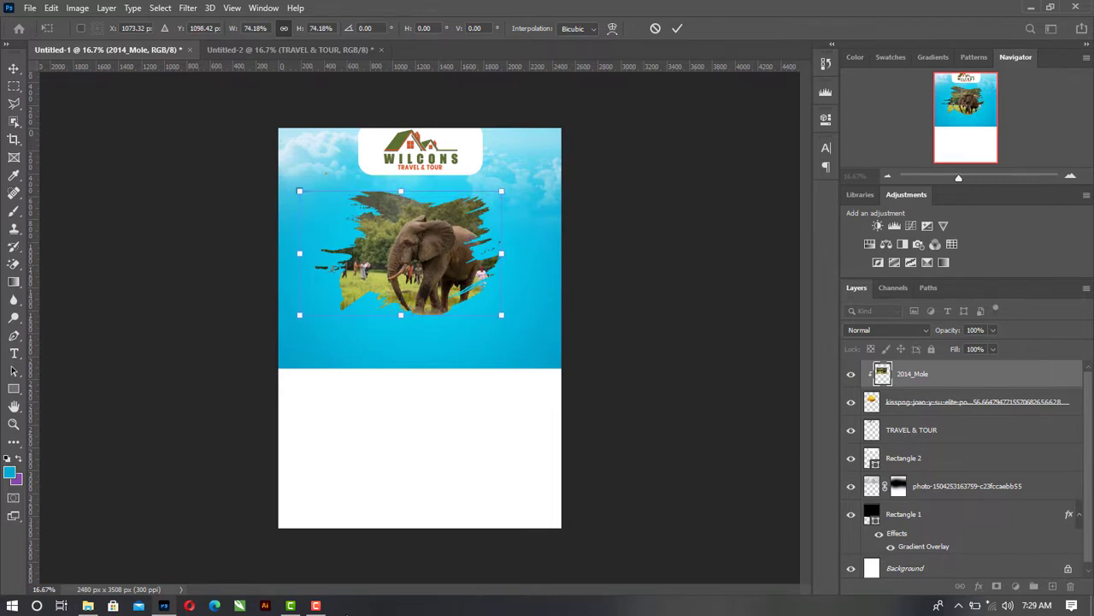
click(315, 606)
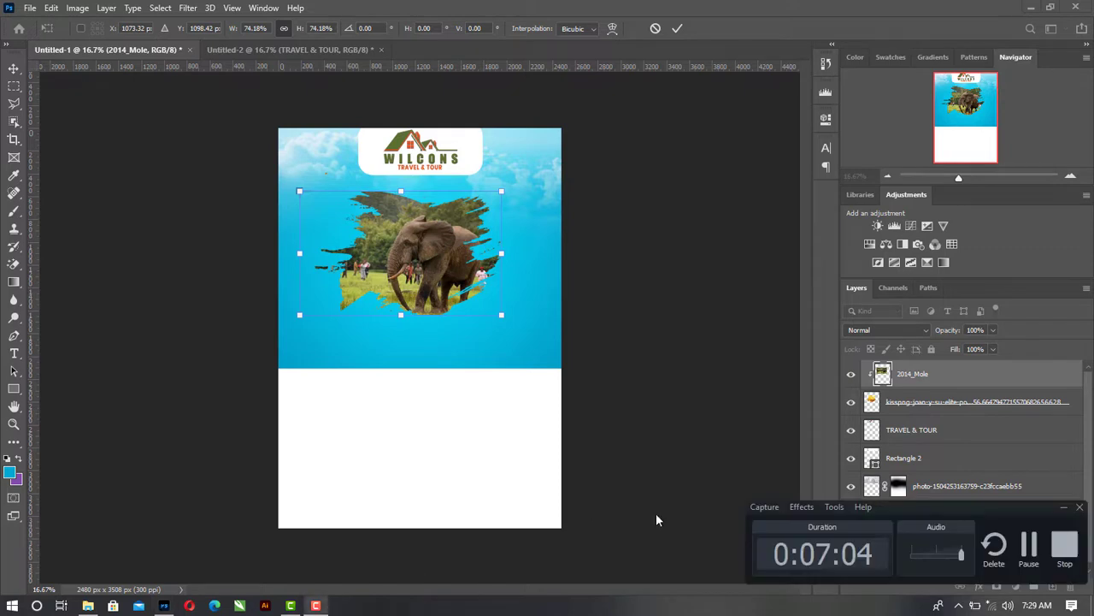
click(1030, 560)
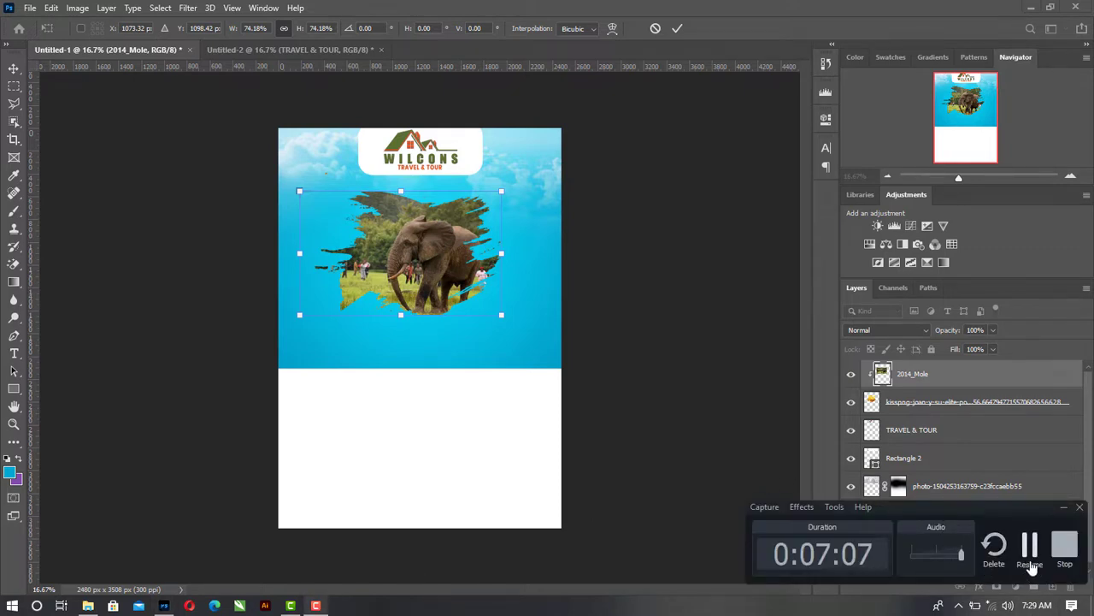
click(1031, 565)
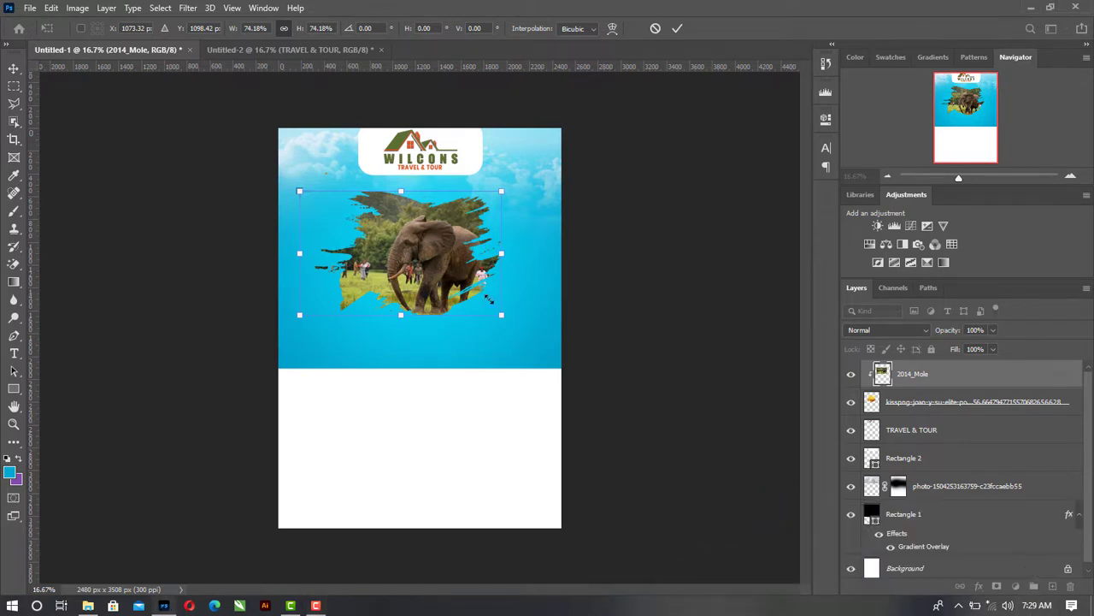
Apply the scaling and placement of the elephant photo in the brush stroke
click(678, 28)
click(1071, 176)
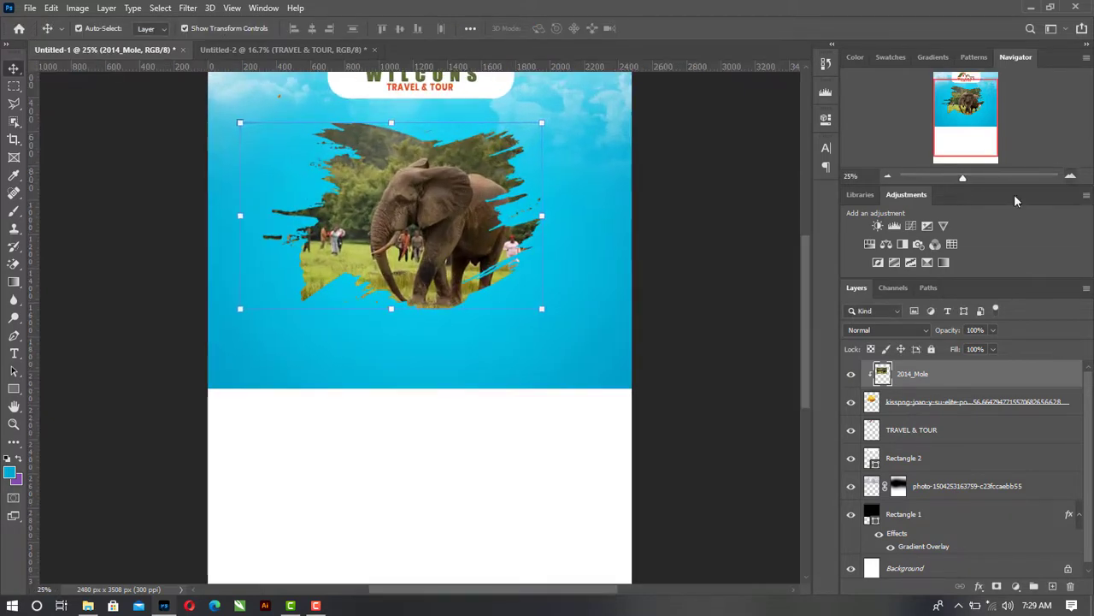
drag(802, 264, 794, 232)
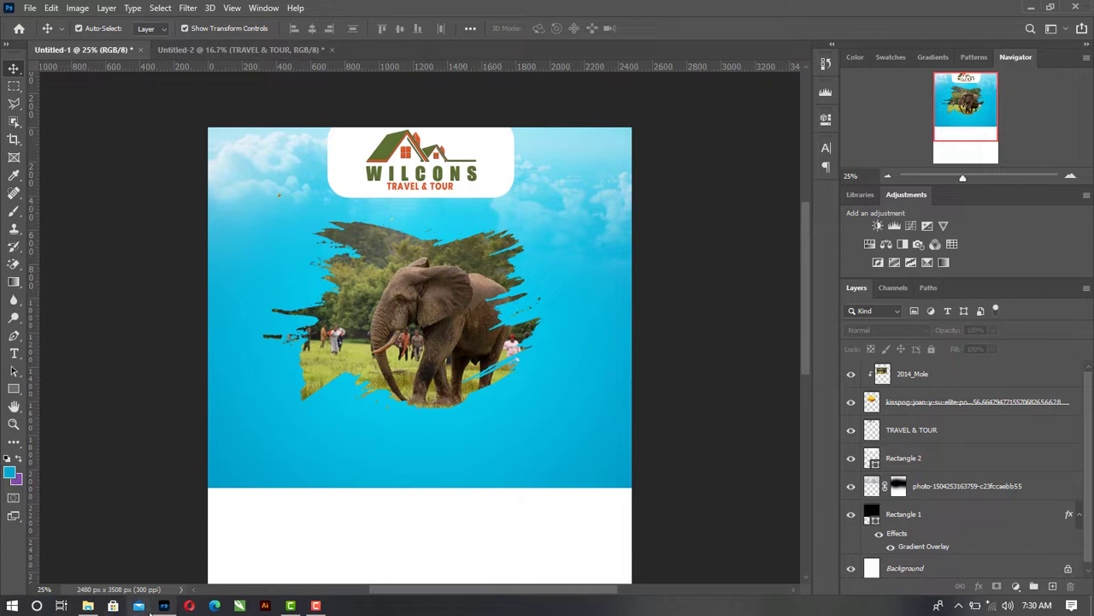
Copy the airplane from Untitled-2 into Untitled-1 and place it just below the logo tab, over the brush stroke's upper edge
click(274, 50)
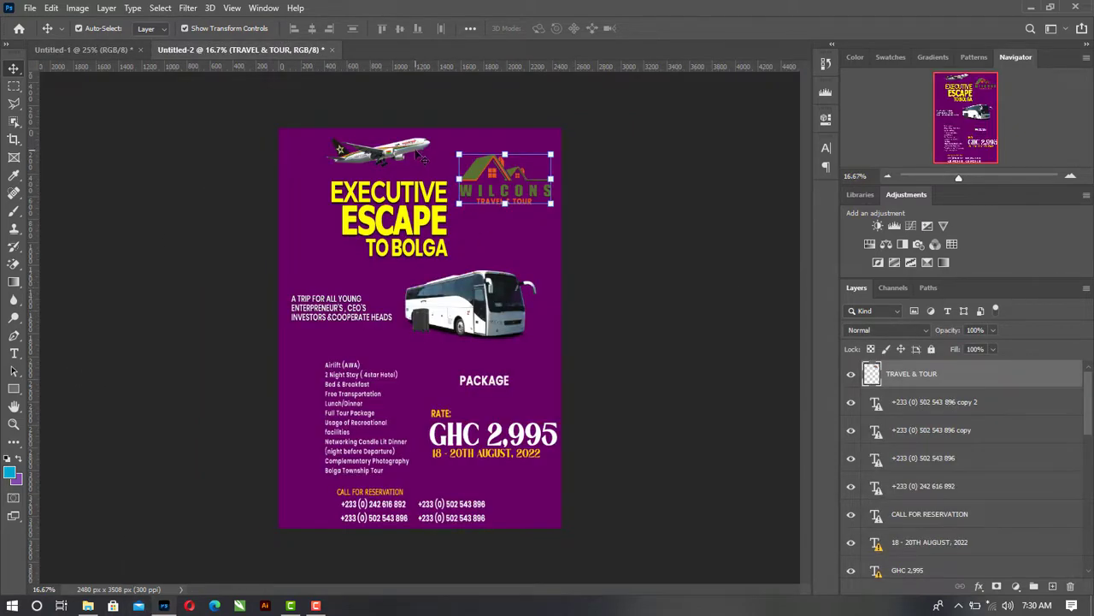
drag(418, 158, 460, 162)
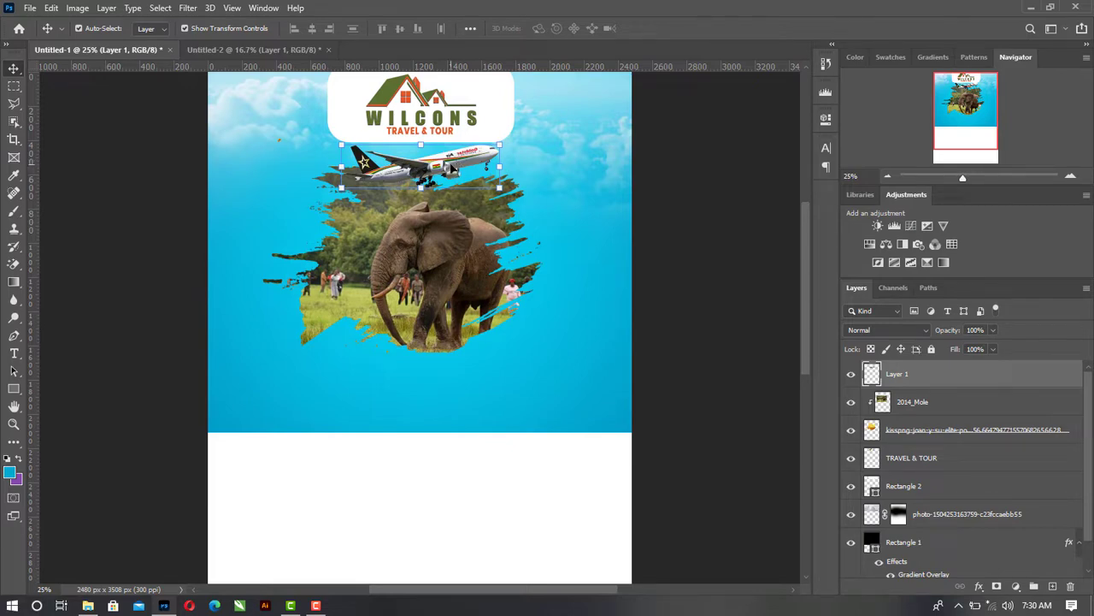
drag(452, 169, 460, 163)
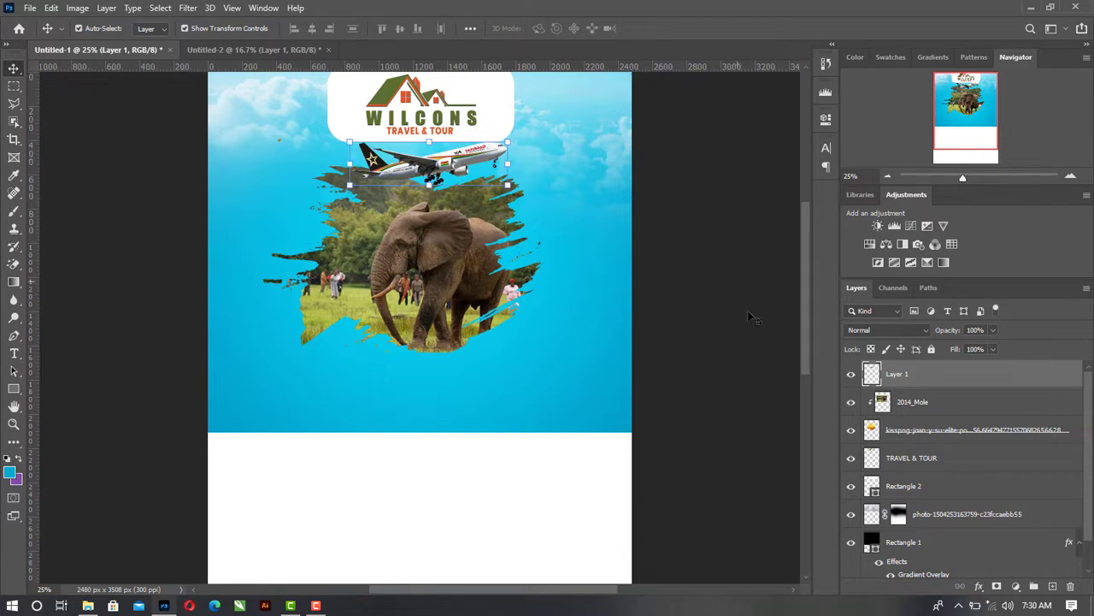
Add a new empty layer directly beneath the airplane layer
click(1052, 587)
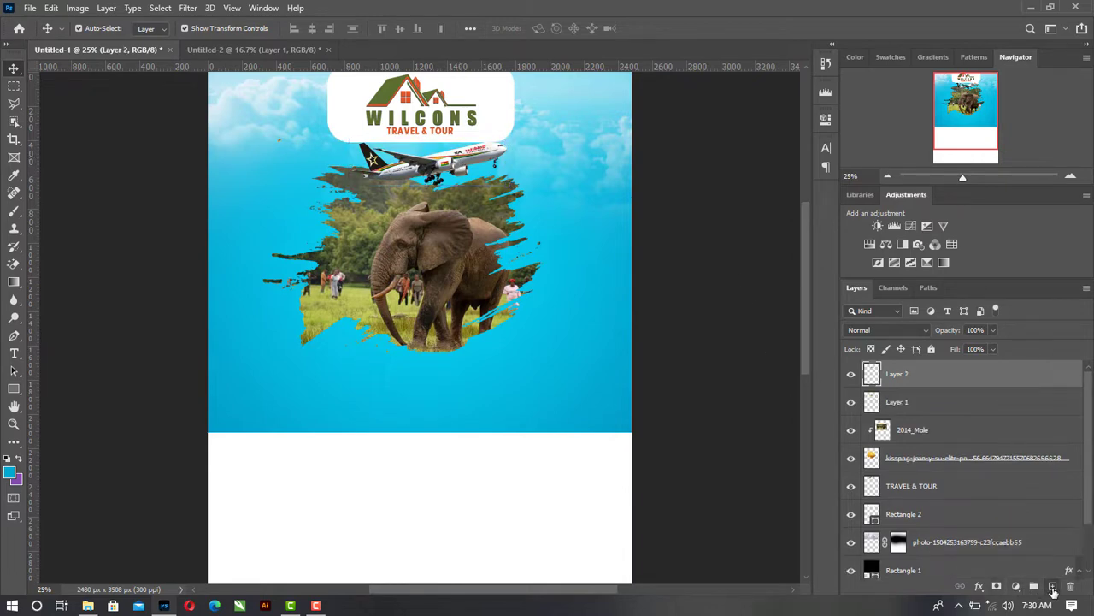
drag(938, 385, 921, 409)
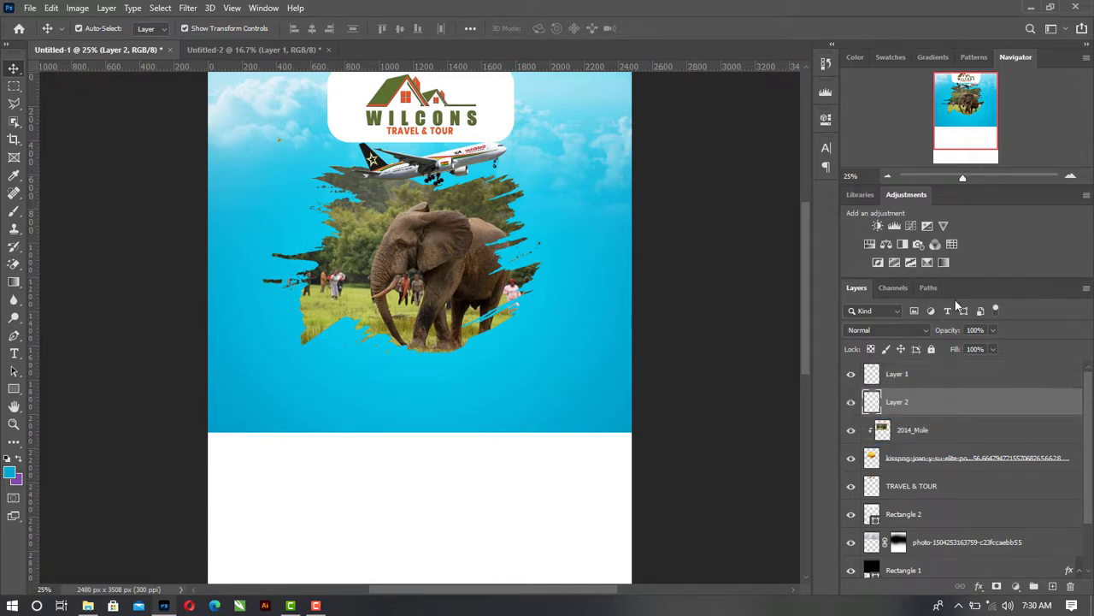
click(9, 470)
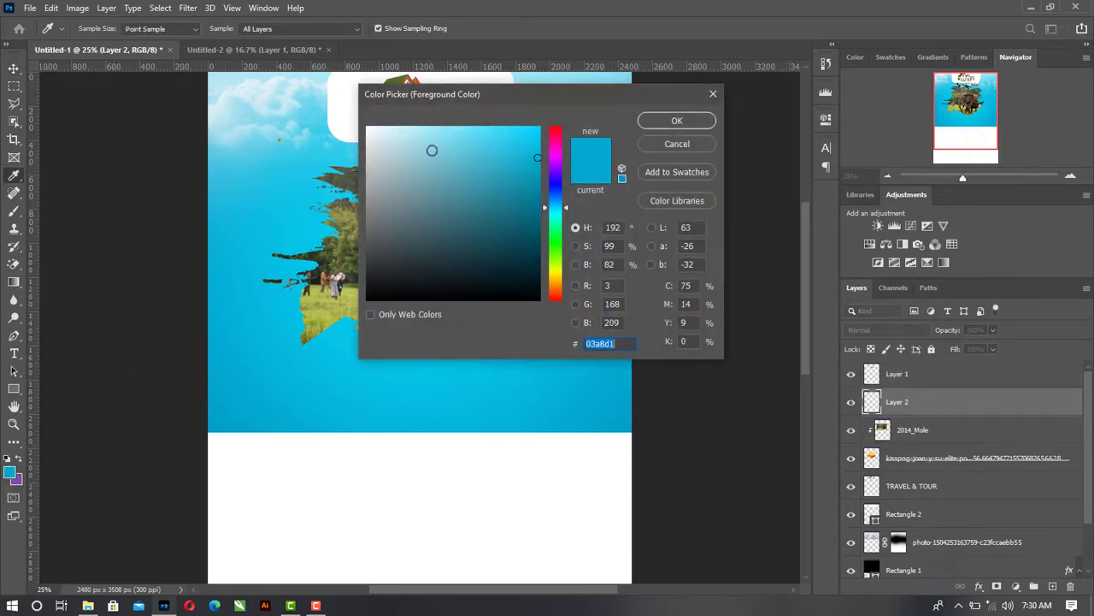
click(323, 107)
click(675, 139)
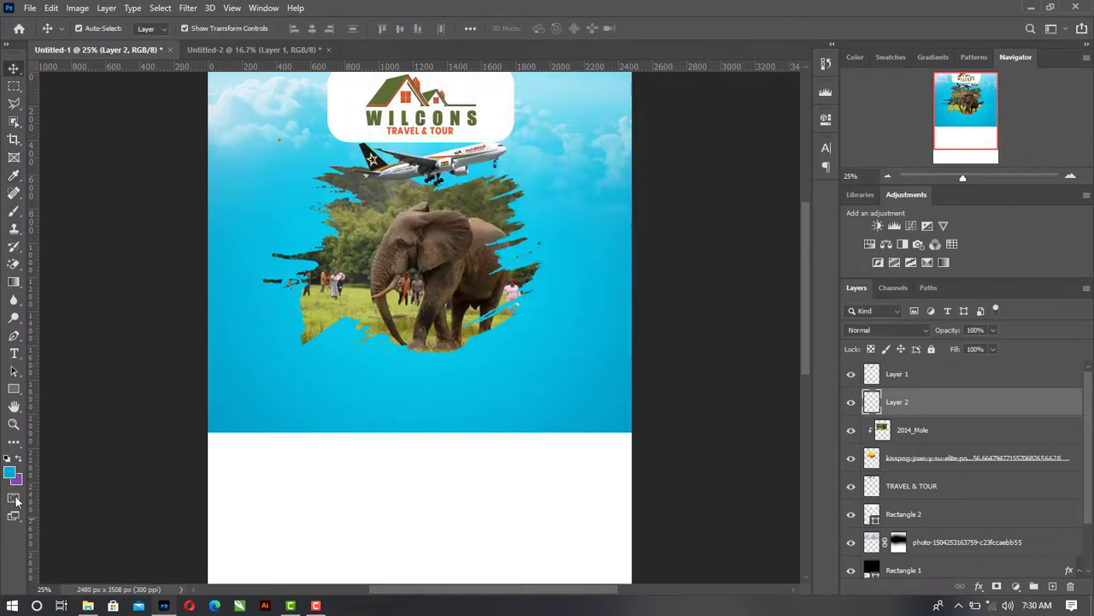
Set the foreground colour to white (ffffff) by sampling the logo tab, and activate the Brush tool
click(11, 470)
click(346, 100)
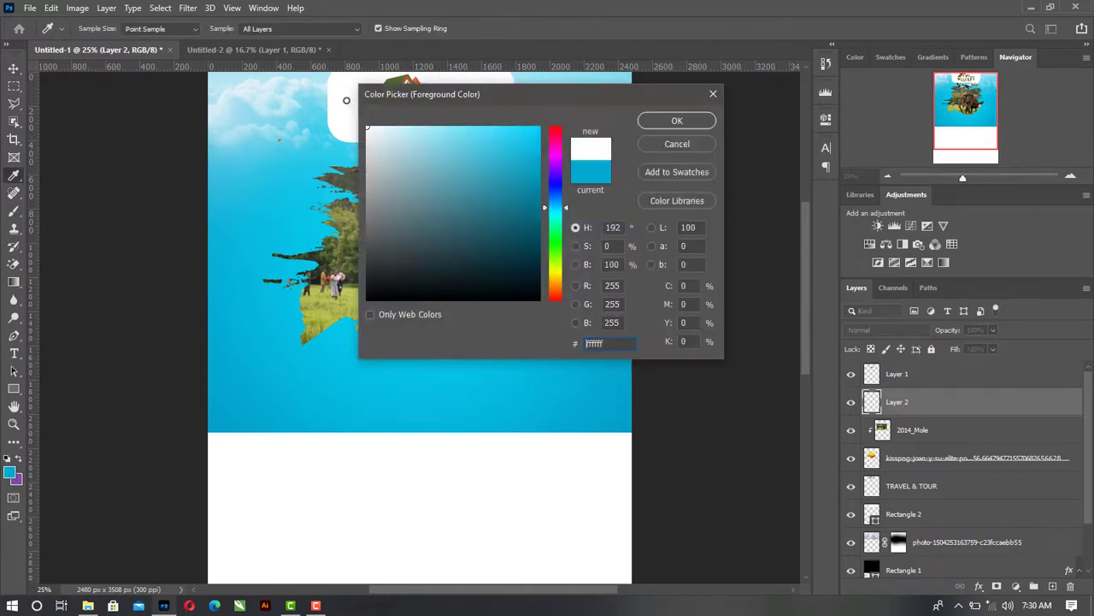
click(675, 121)
click(13, 214)
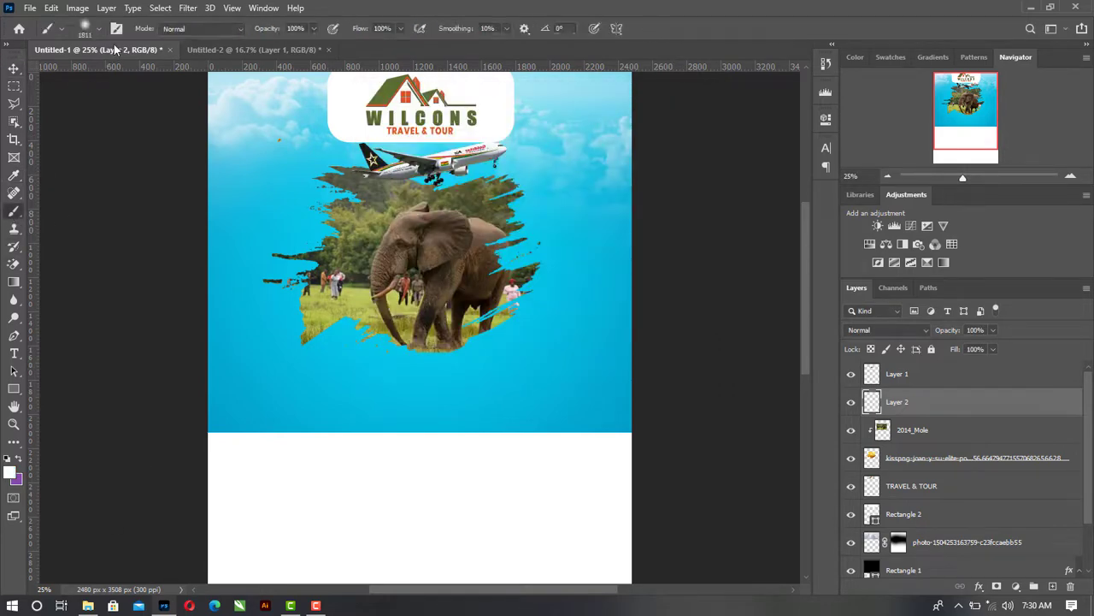
Try a soft white glow beneath the airplane with an 1811 px brush and with a 322 px brush
click(399, 183)
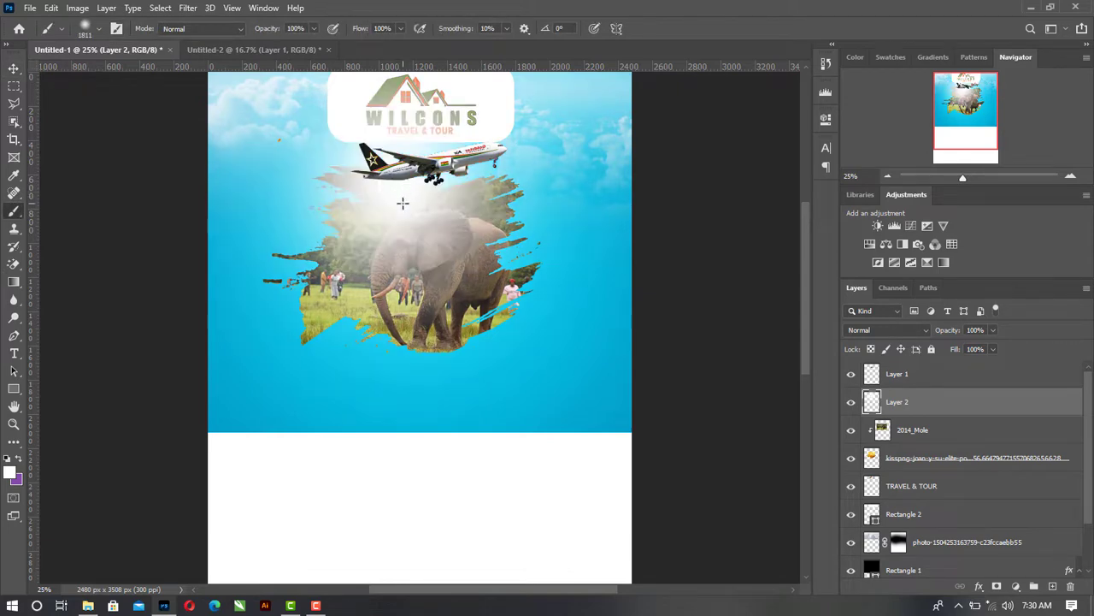
key(ctrl+z)
click(98, 28)
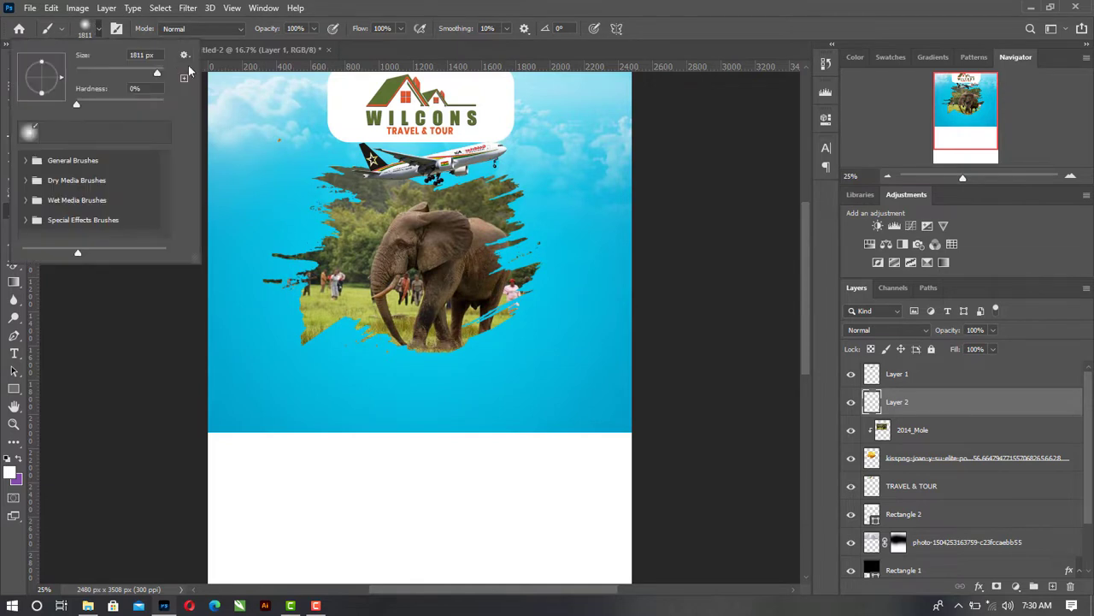
drag(158, 78, 150, 78)
key(Return)
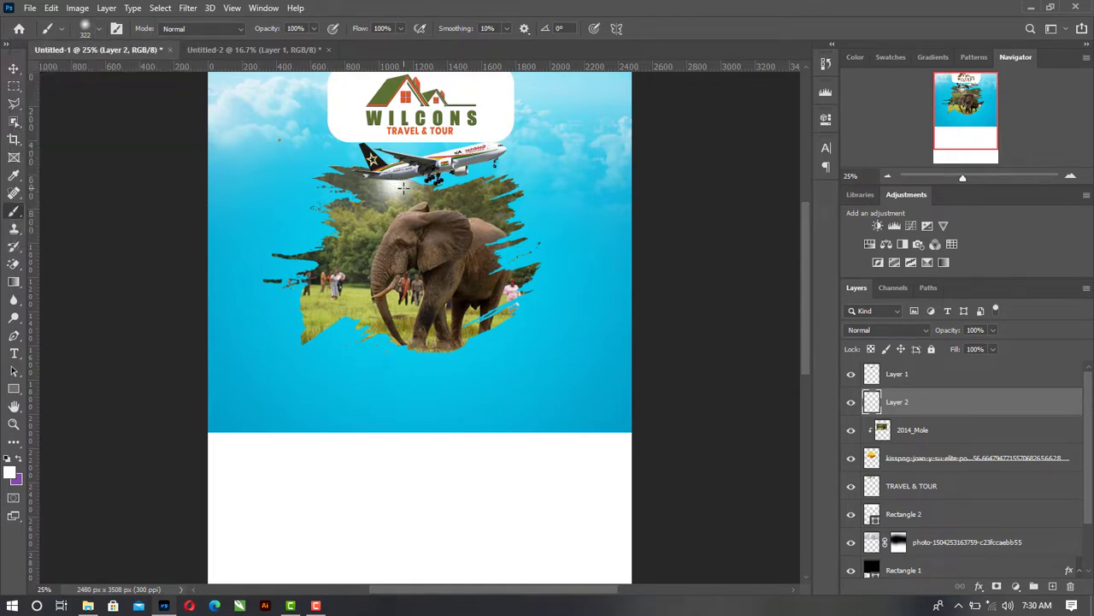
Paint a soft white glow beneath the airplane on Layer 2 with a 448 px brush
click(100, 29)
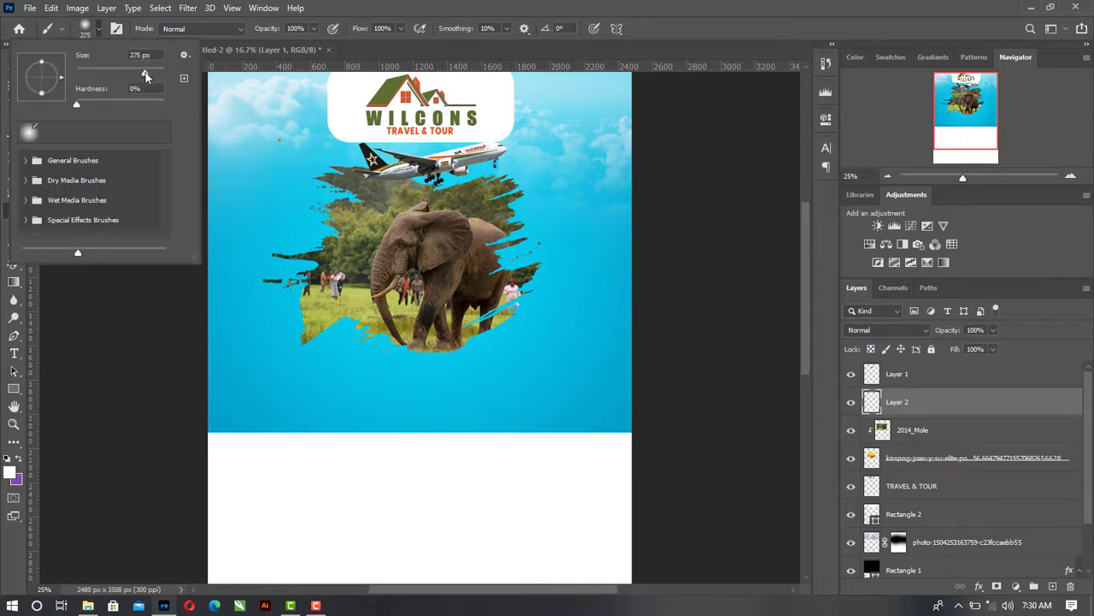
drag(145, 77, 147, 77)
drag(150, 77, 152, 73)
key(Return)
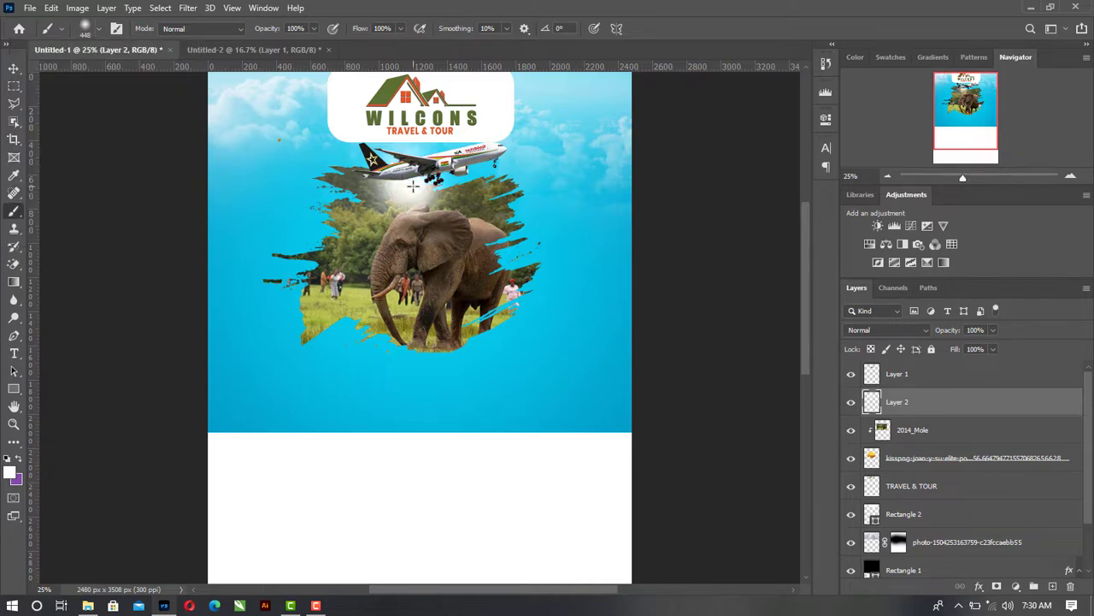
Enlarge the white glow proportionally and centre it behind the airplane, spreading onto the elephant photo
click(14, 68)
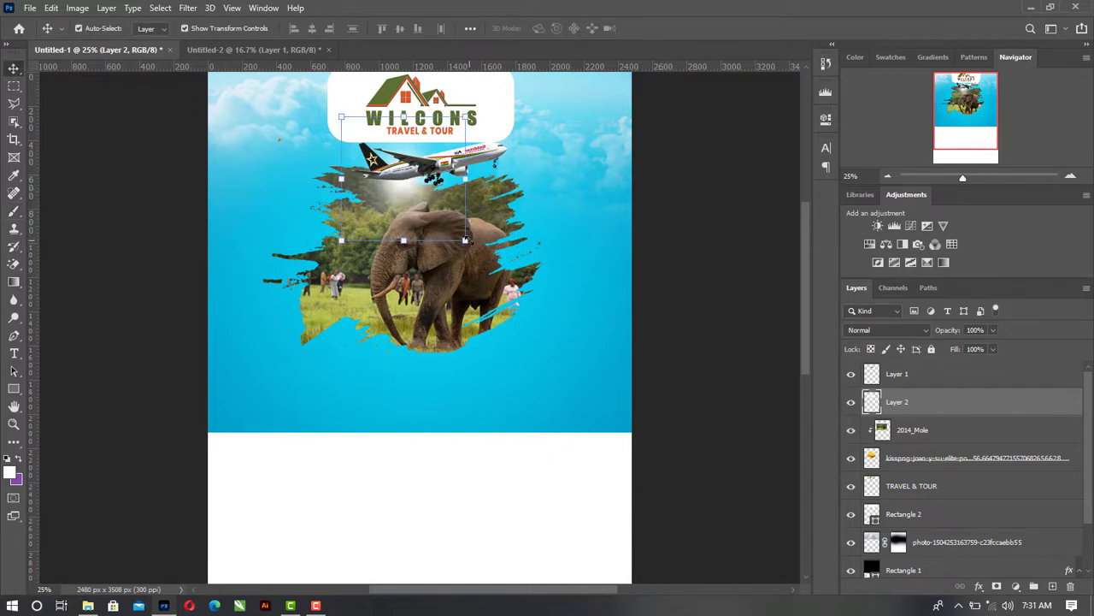
drag(466, 240, 508, 286)
drag(417, 193, 380, 165)
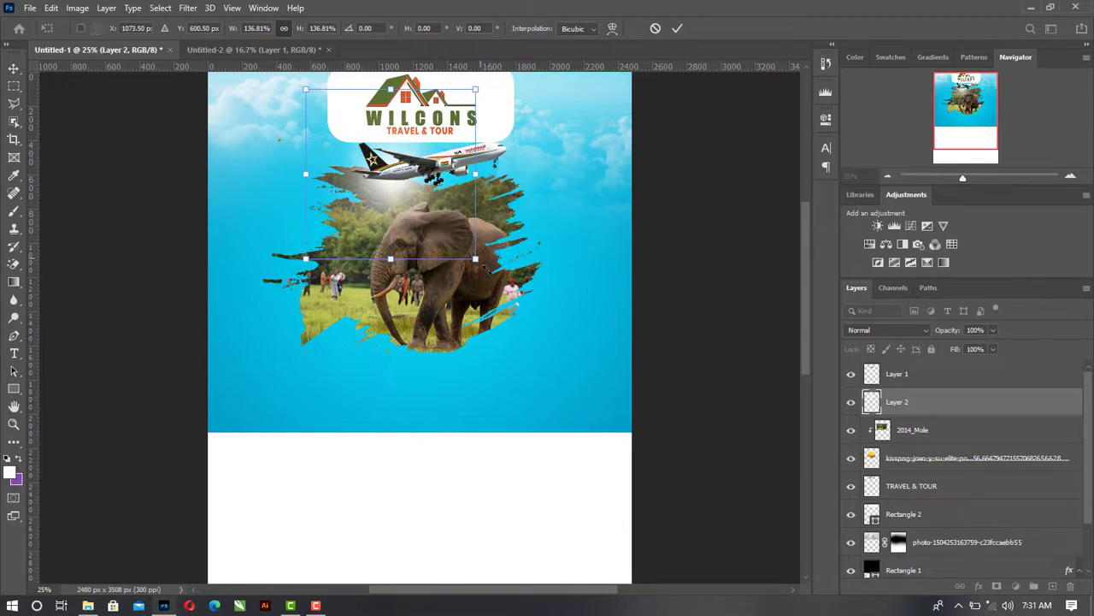
drag(485, 267, 518, 299)
drag(406, 203, 399, 188)
key(Return)
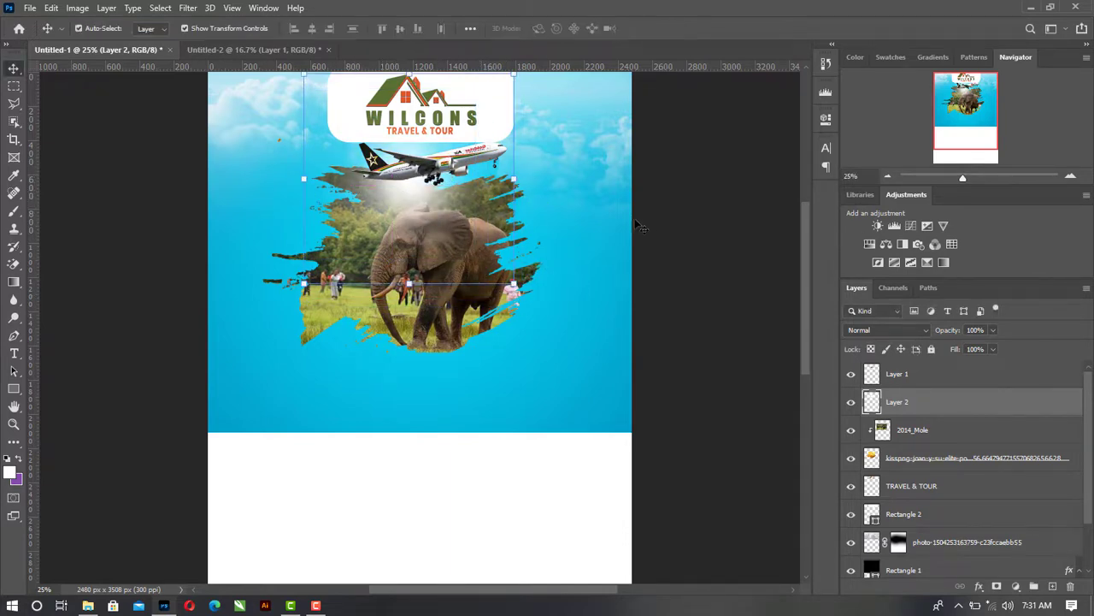
click(649, 208)
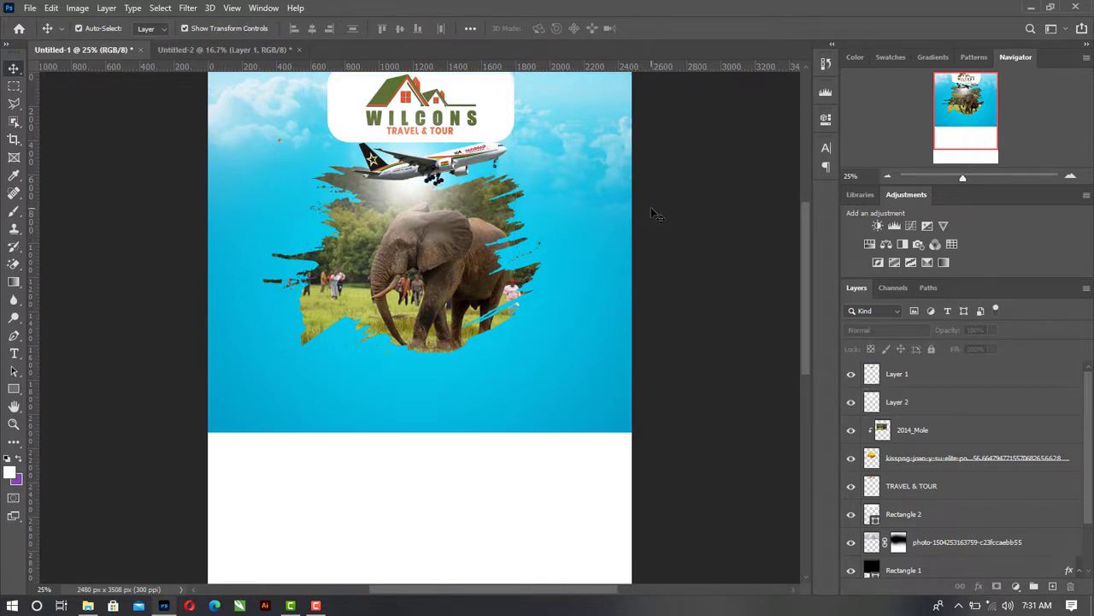
Copy the EXECUTIVE, ESCAPE and TO BOLGA text layers from Untitled-2 into Untitled-1, beside the elephant
click(238, 48)
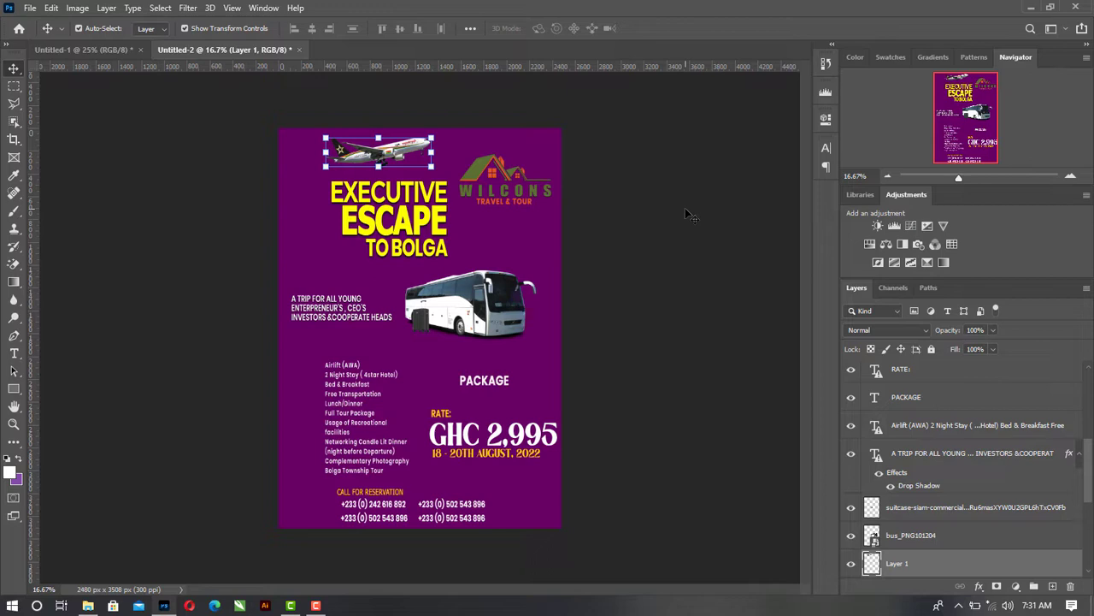
click(339, 193)
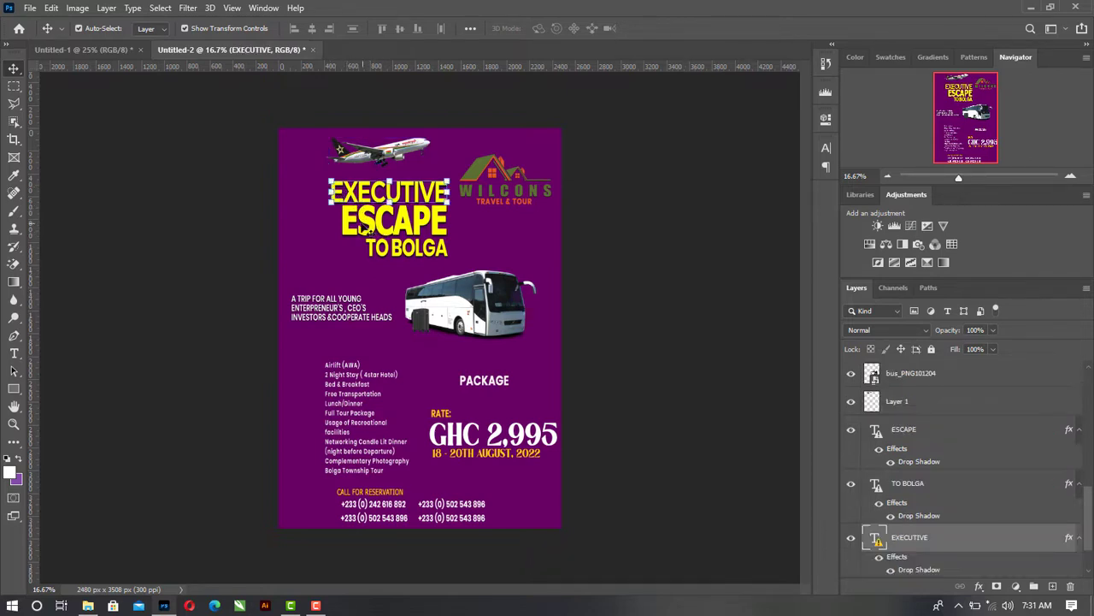
shift+click(410, 251)
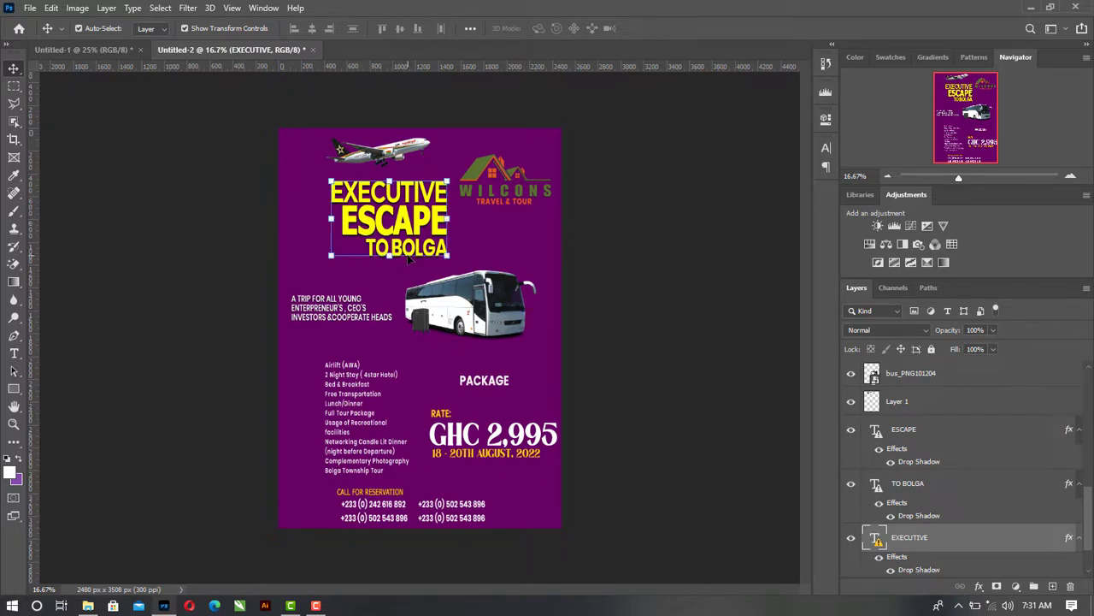
drag(409, 231, 349, 252)
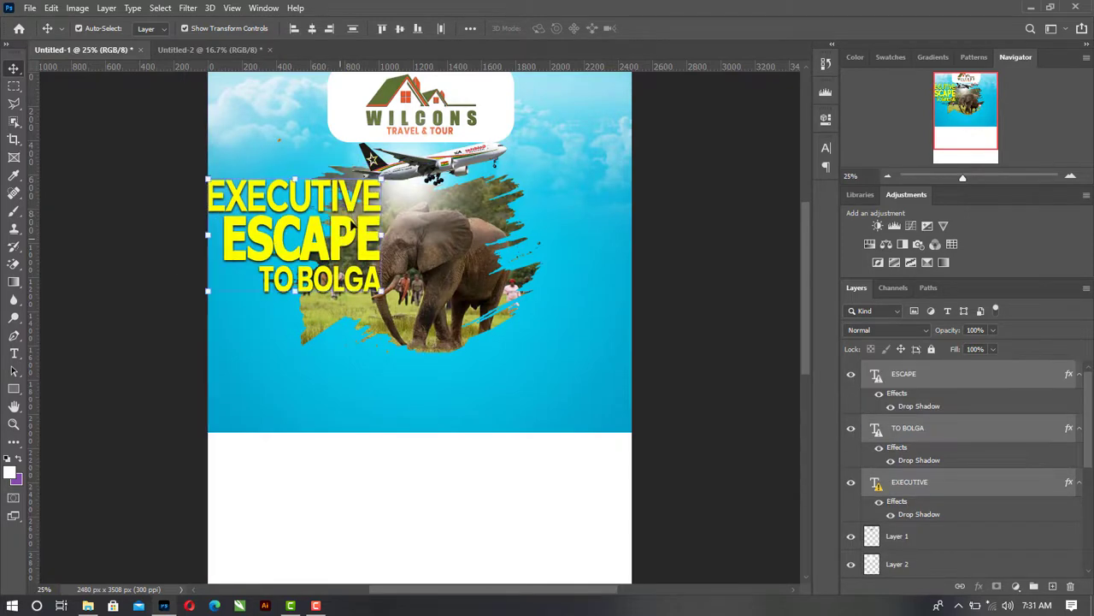
Scale the three title text layers together to about 95.55% and place them beside the elephant at about X 539, Y 1083 px
key(ctrl+t)
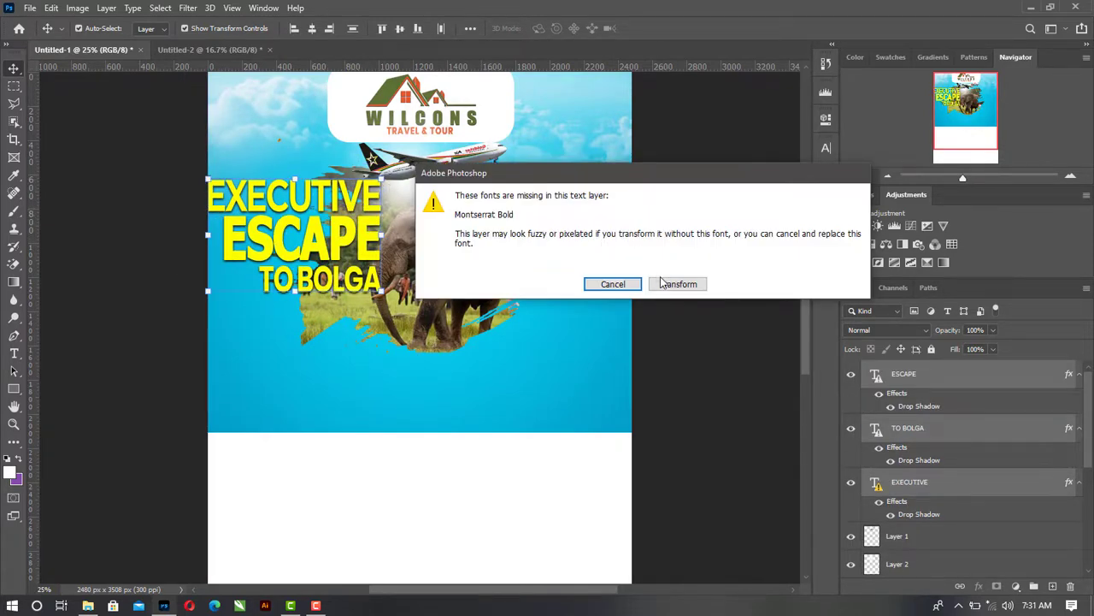
click(664, 282)
drag(603, 290, 334, 249)
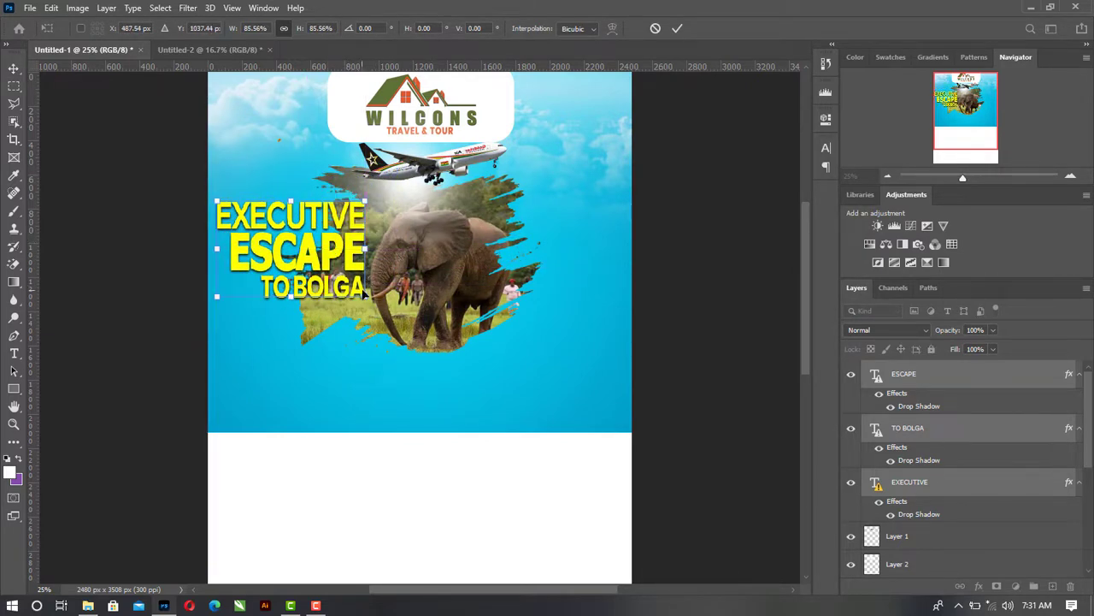
mouse_move(366, 297)
mouse_down()
mouse_move(390, 315)
mouse_move(383, 296)
mouse_move(381, 311)
mouse_up()
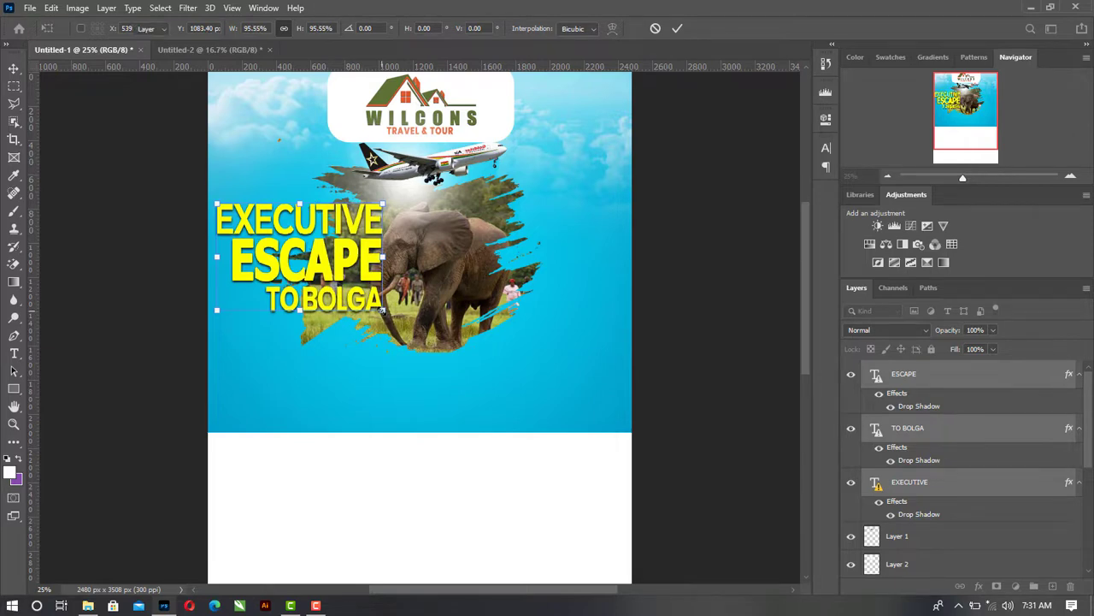
key(Return)
Duplicate the EXECUTIVE text layer and move the copy just above the original, slightly to the right
click(336, 224)
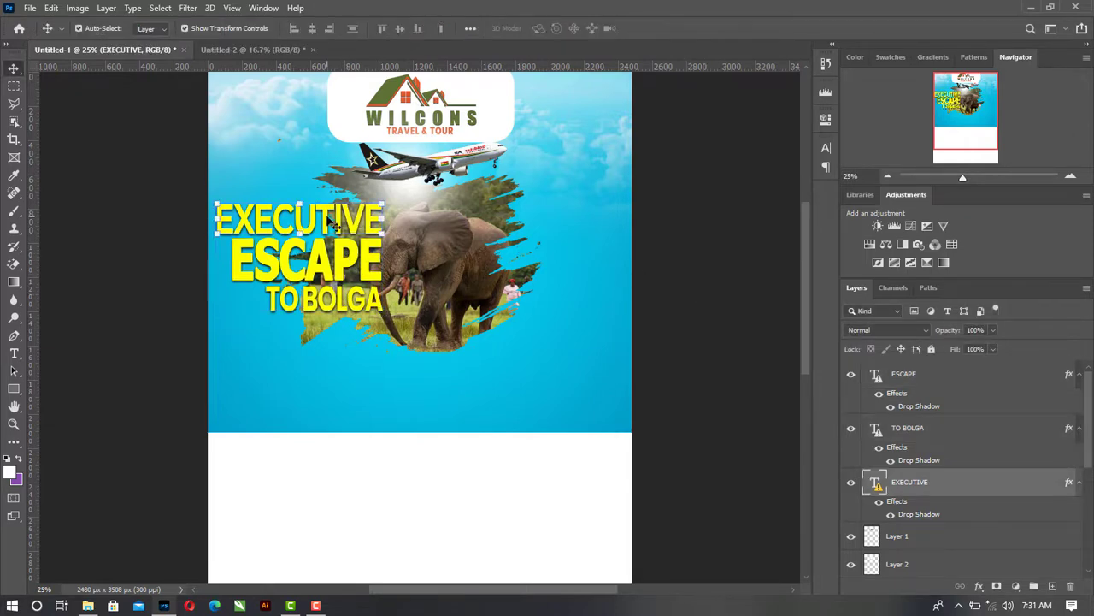
key(ctrl+j)
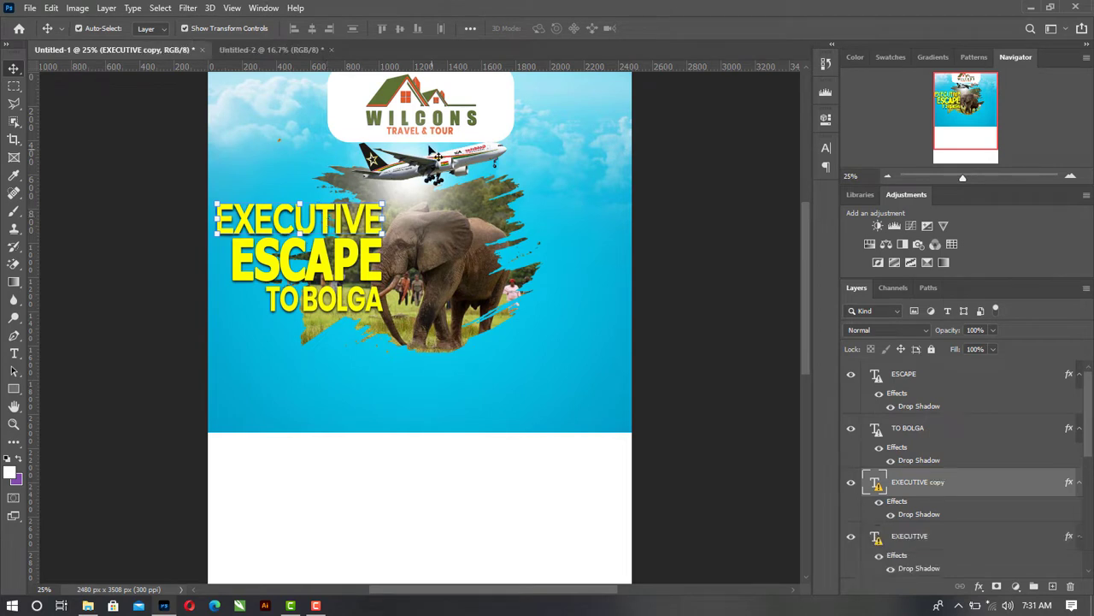
drag(257, 227, 270, 199)
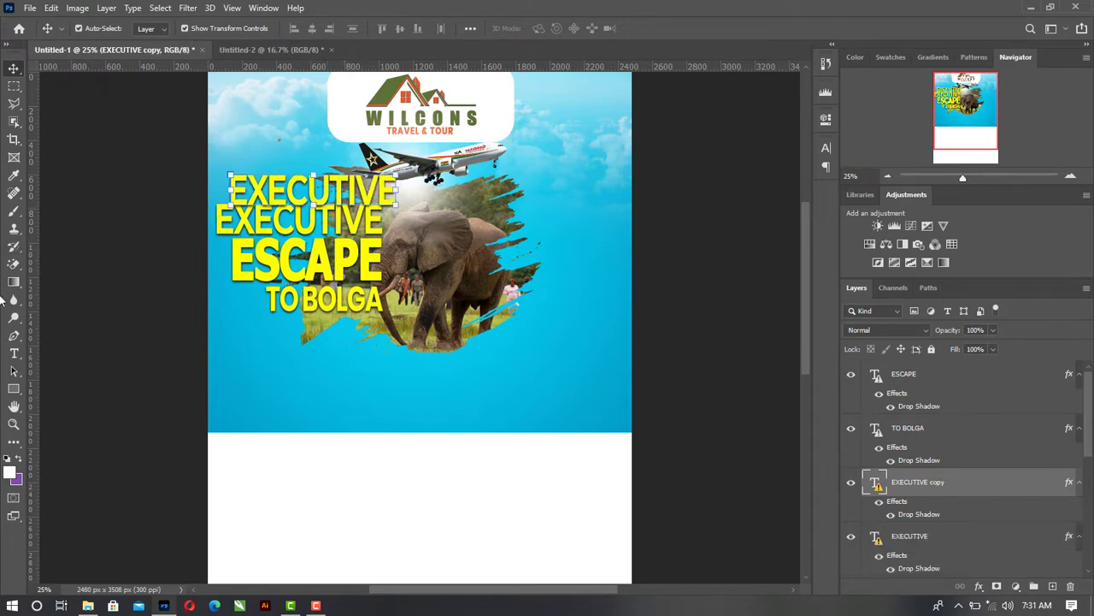
Replace the copied EXECUTIVE text with THE in the default replacement font, and place it above the right end of EXECUTIVE
click(14, 353)
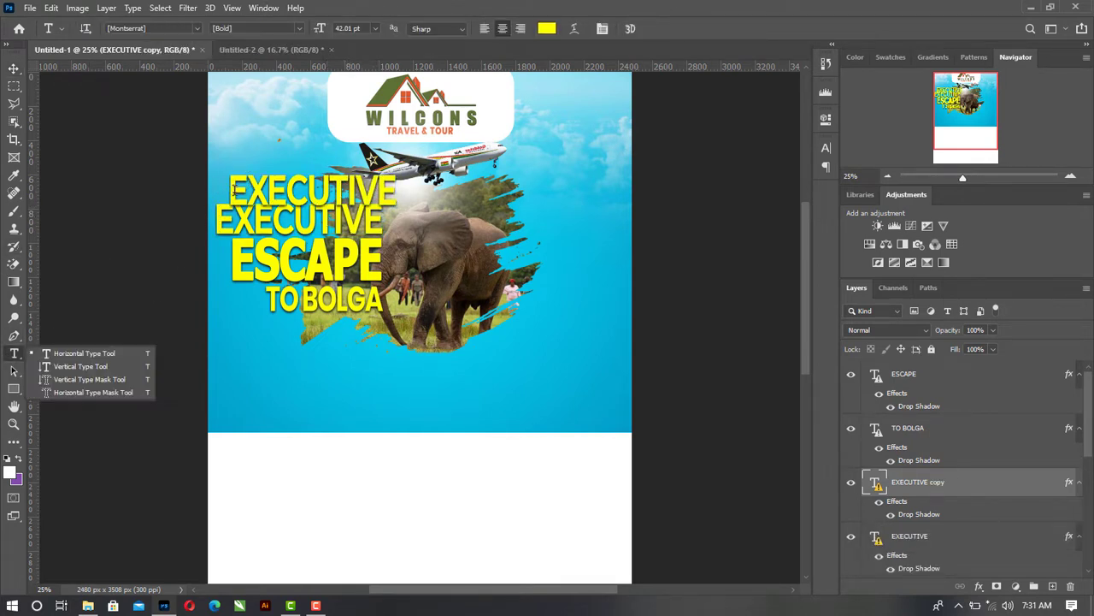
drag(231, 187, 405, 193)
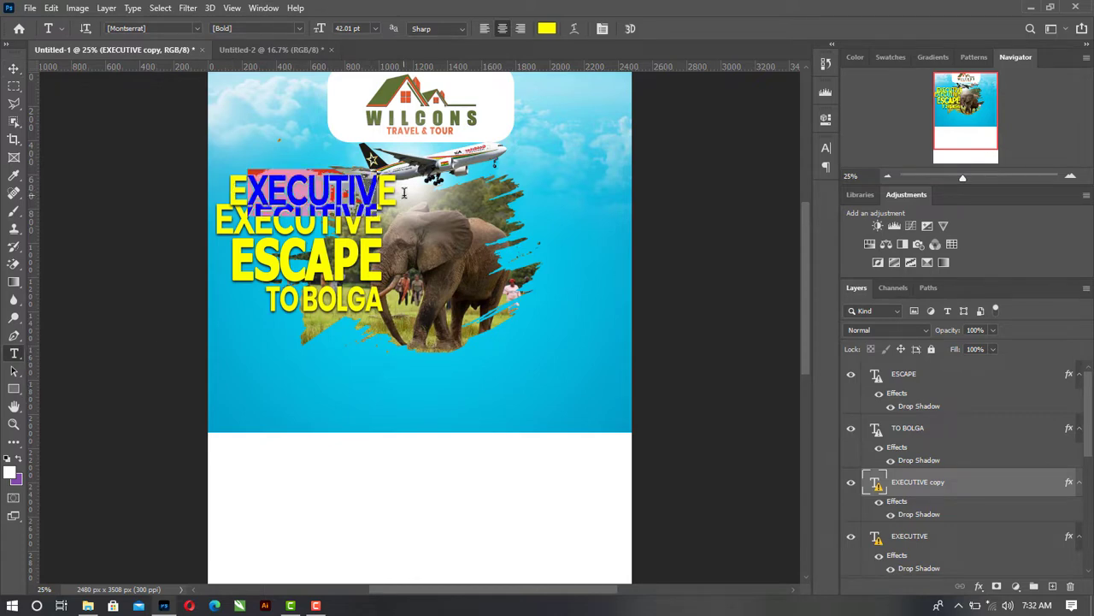
key(BackSpace)
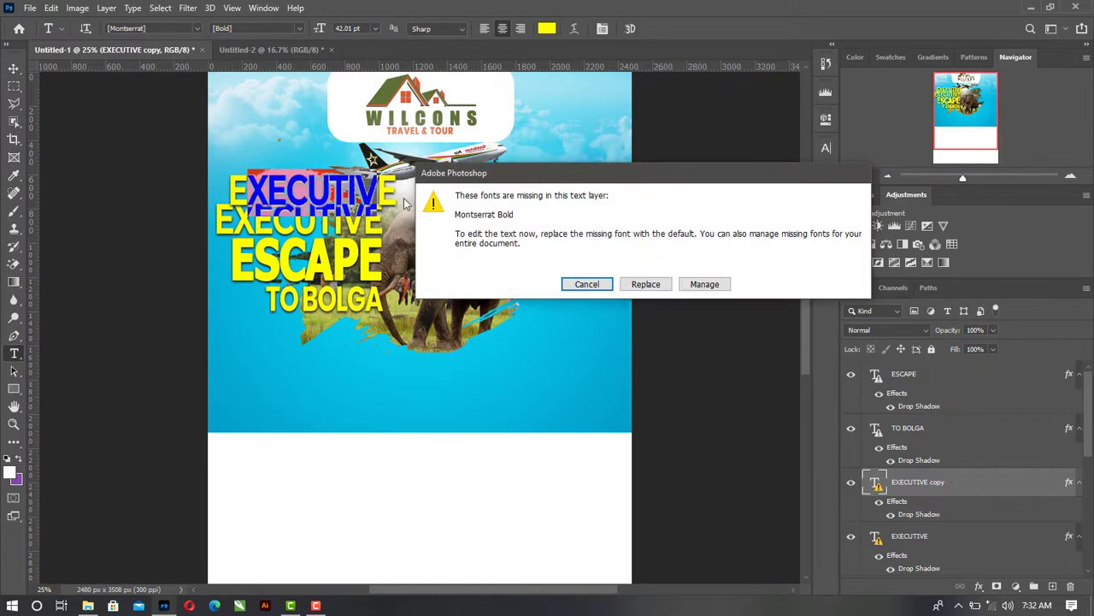
click(646, 284)
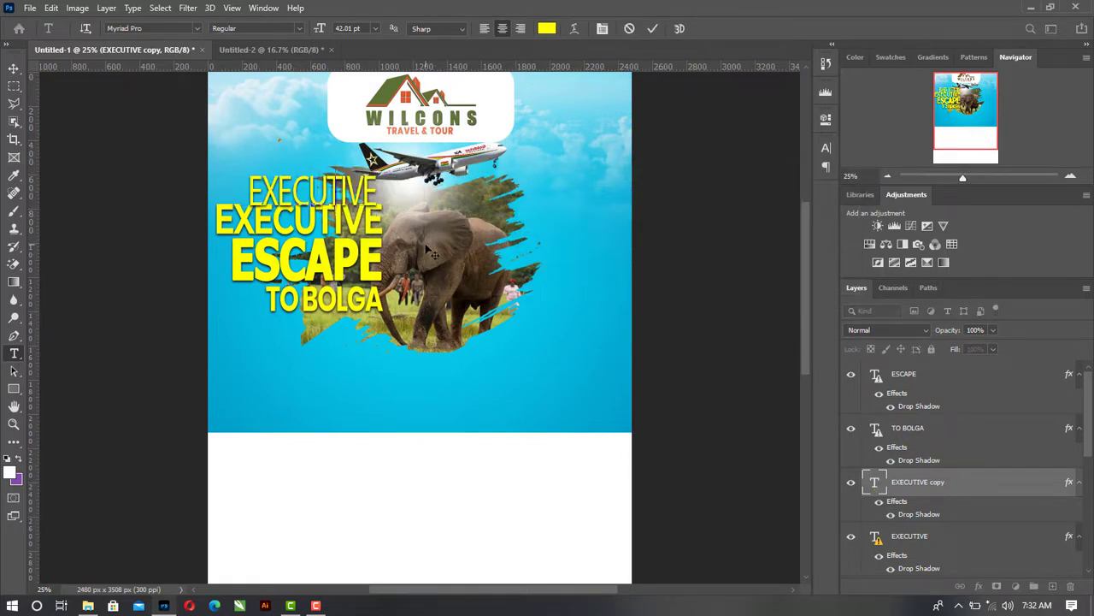
text(THE)
click(13, 68)
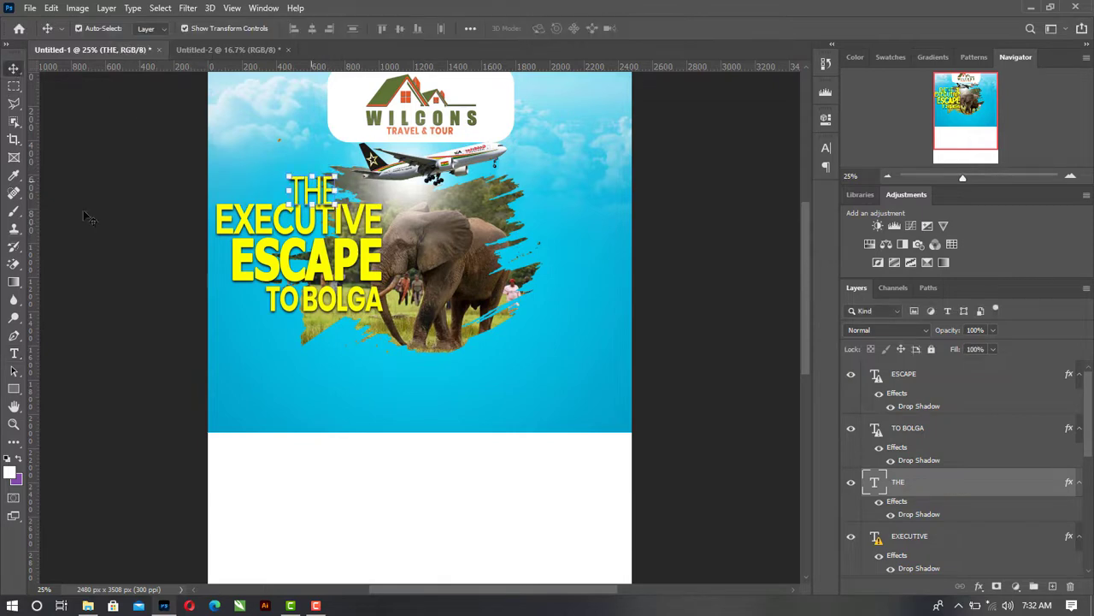
drag(320, 190, 347, 196)
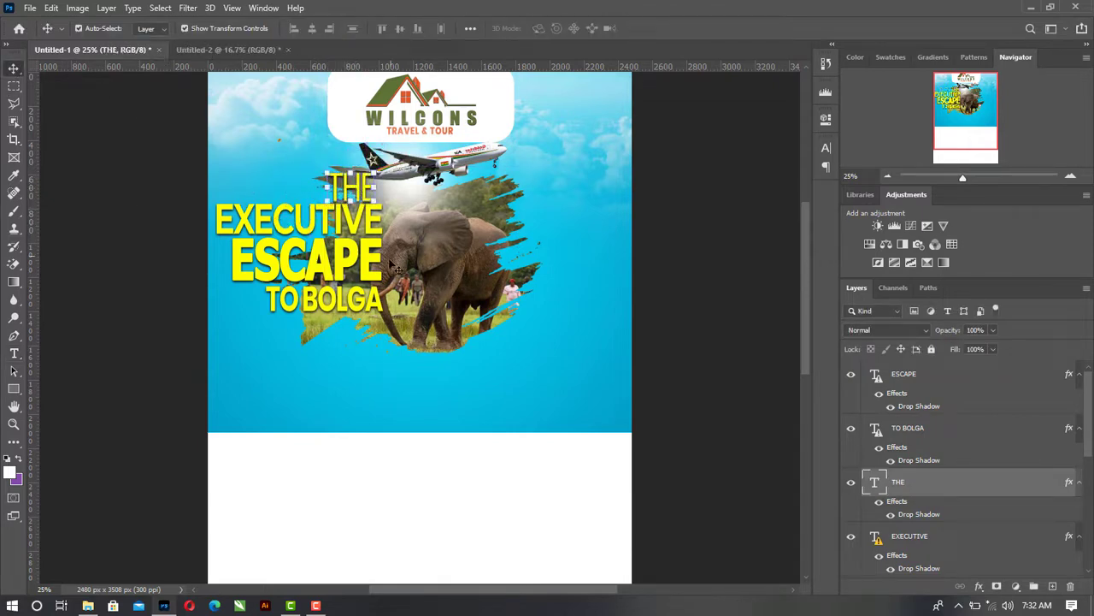
Scale the EXECUTIVE, ESCAPE and TO BOLGA layers together to about 93.85% and move them down to about Y 1142 px
click(355, 231)
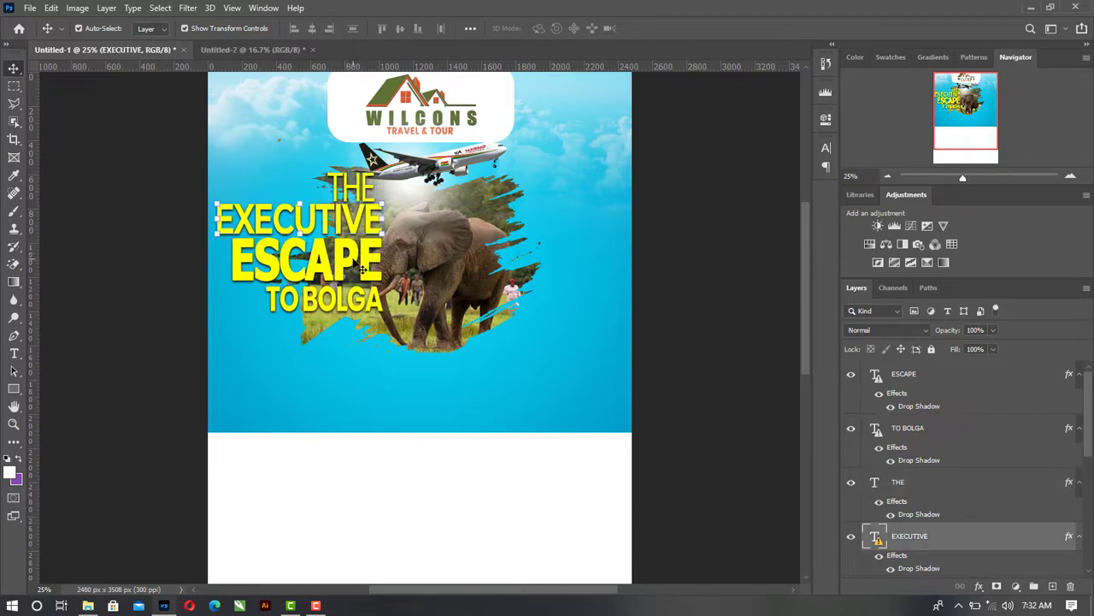
shift+click(362, 268)
shift+click(372, 308)
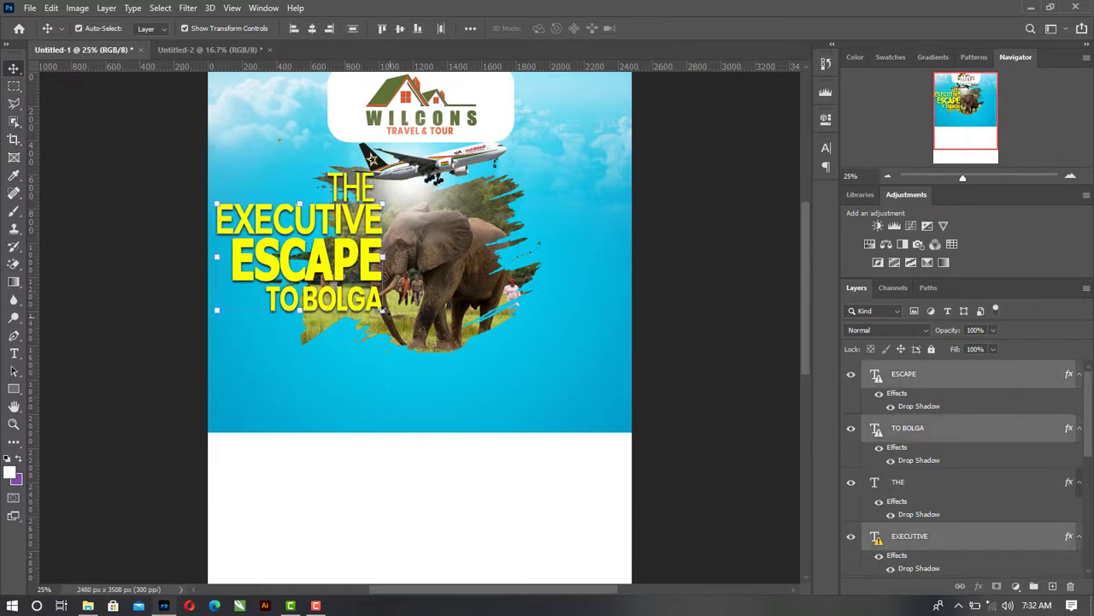
key(ctrl+t)
click(665, 284)
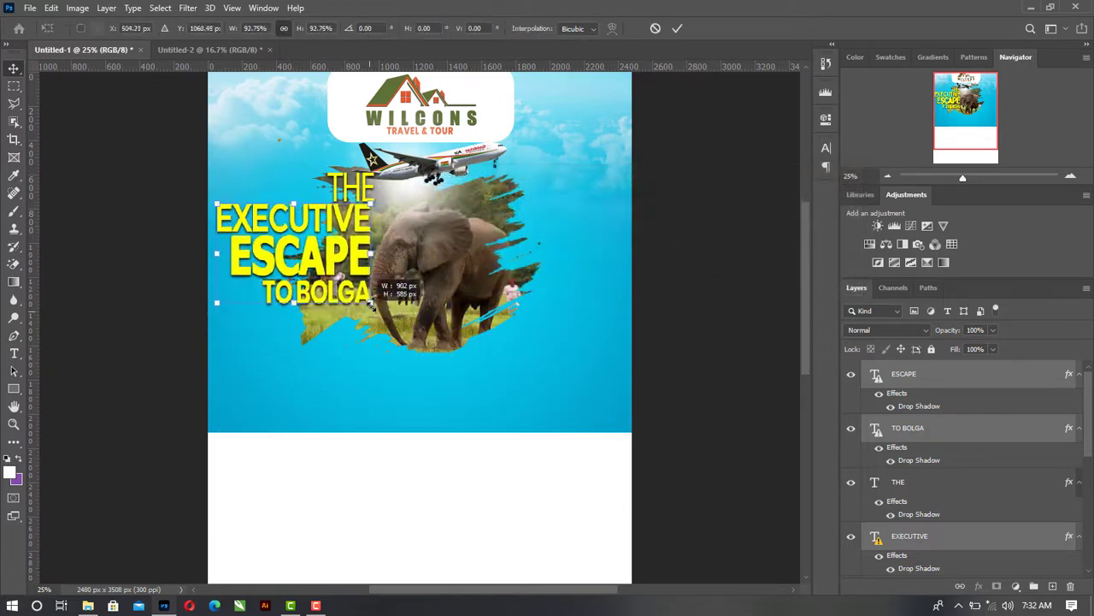
drag(382, 310, 373, 304)
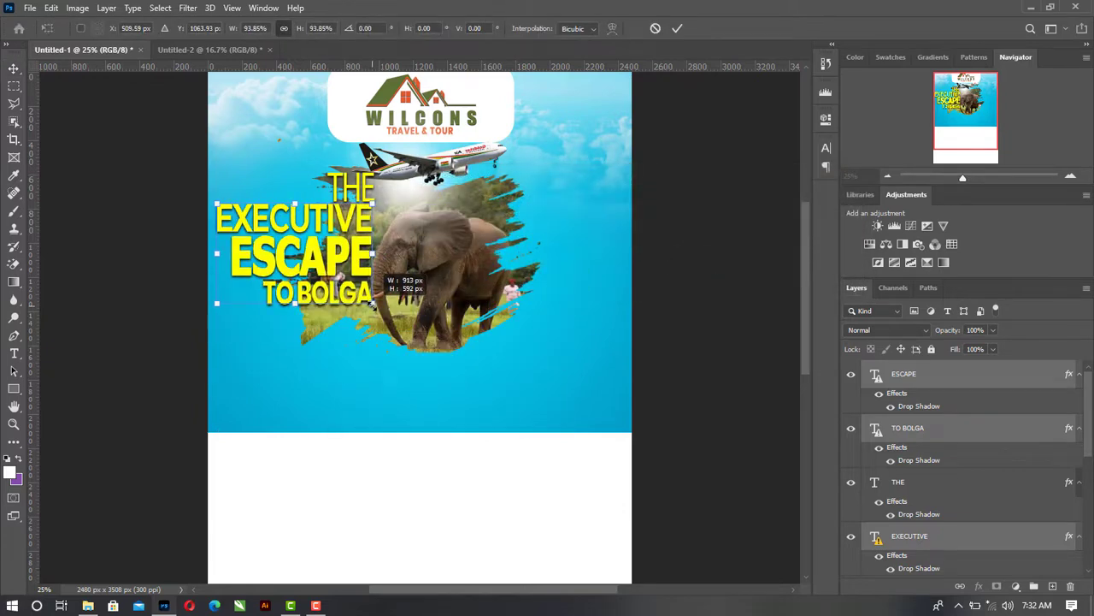
drag(342, 257, 342, 266)
key(Return)
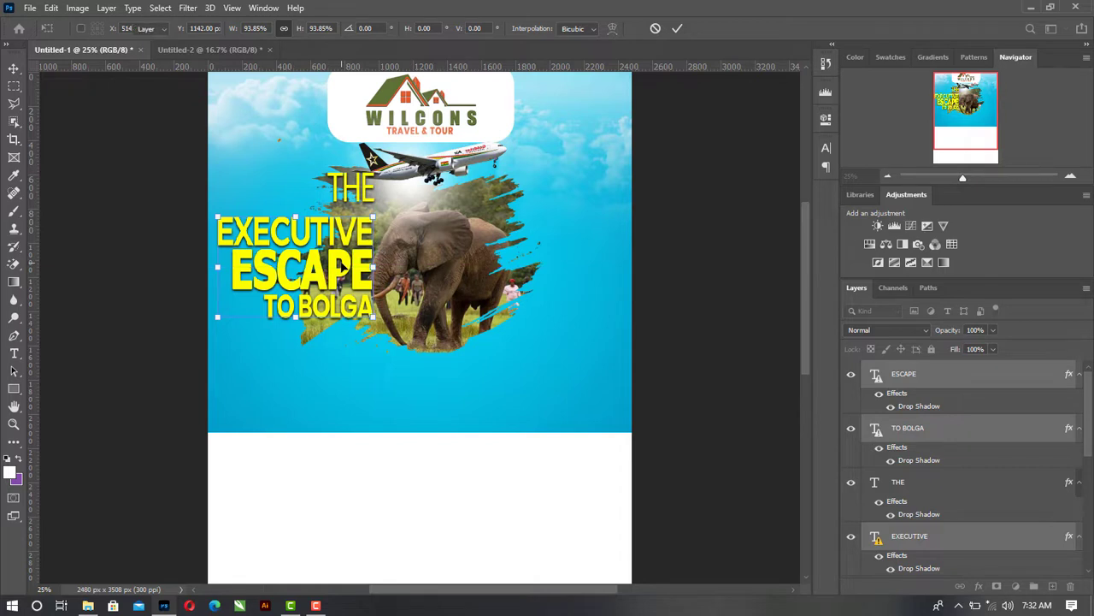
click(567, 260)
Nudge the EXECUTIVE text up slightly, away from ESCAPE
click(359, 231)
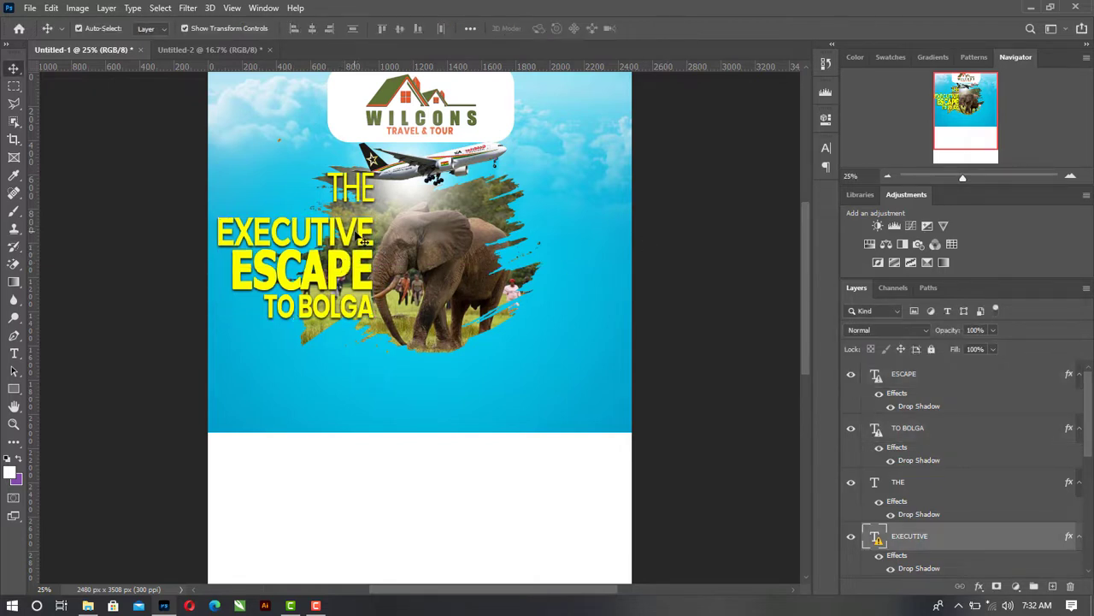
key(shift+Up)
key(shift+Up)
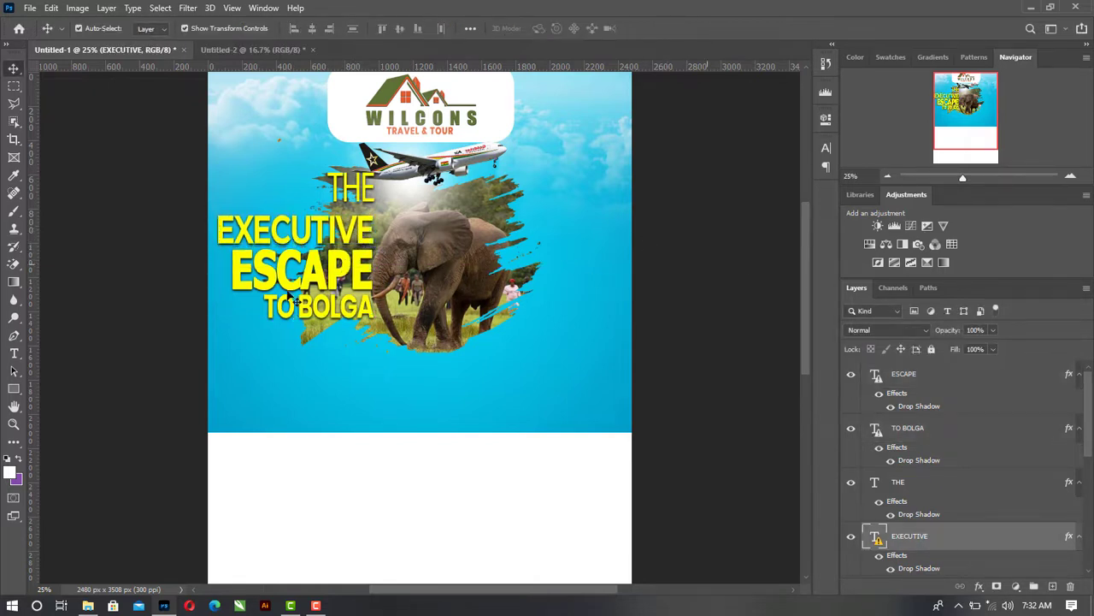
Move the THE text down so it sits close above the right end of EXECUTIVE
click(317, 273)
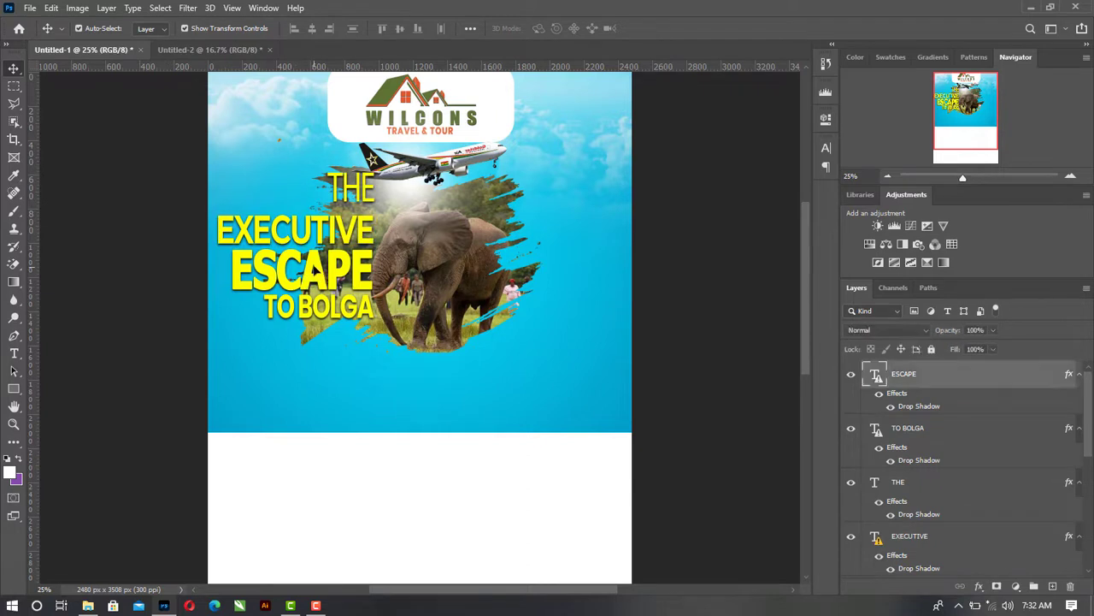
click(309, 306)
click(360, 199)
key(shift+Down)
key(shift+Down)
key(shift+Down)
key(shift+Down)
key(shift+Down)
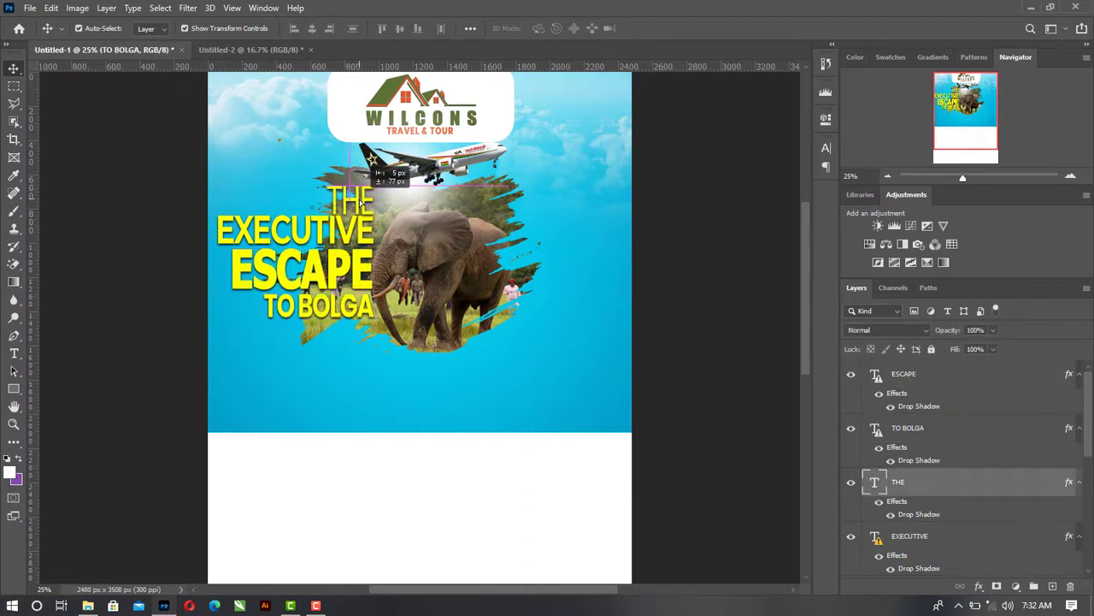
key(shift+Up)
key(shift+Up)
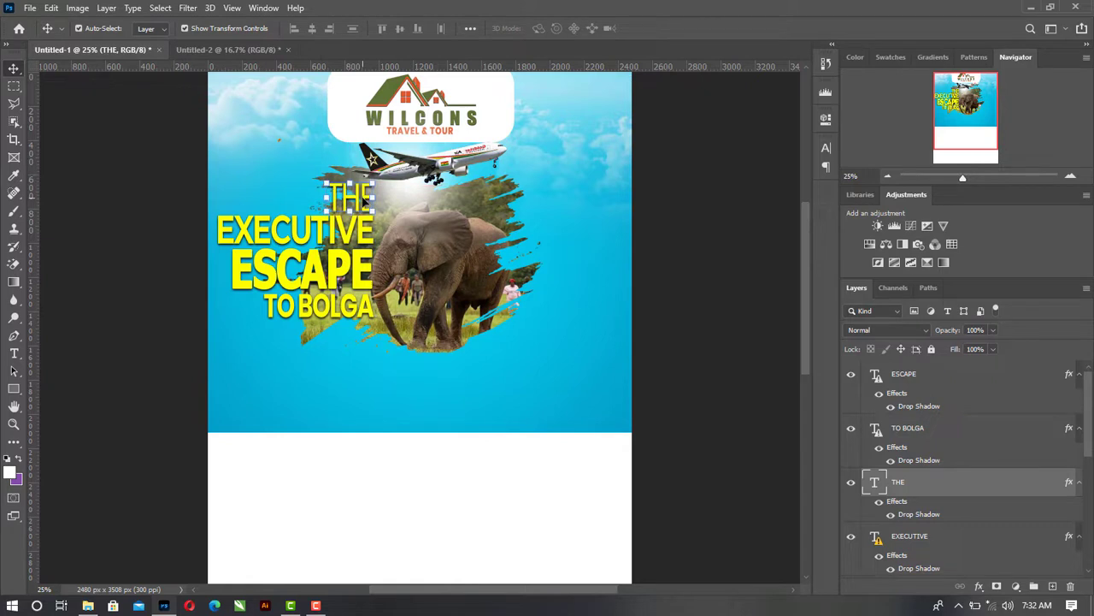
Apply faux bold to the THE text layer
click(826, 148)
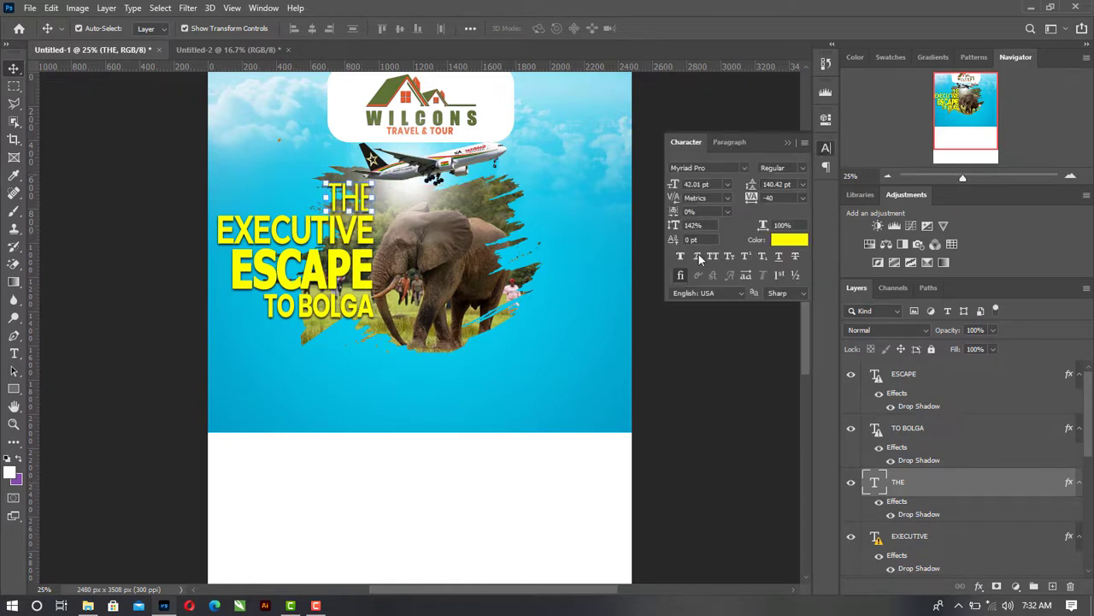
click(680, 256)
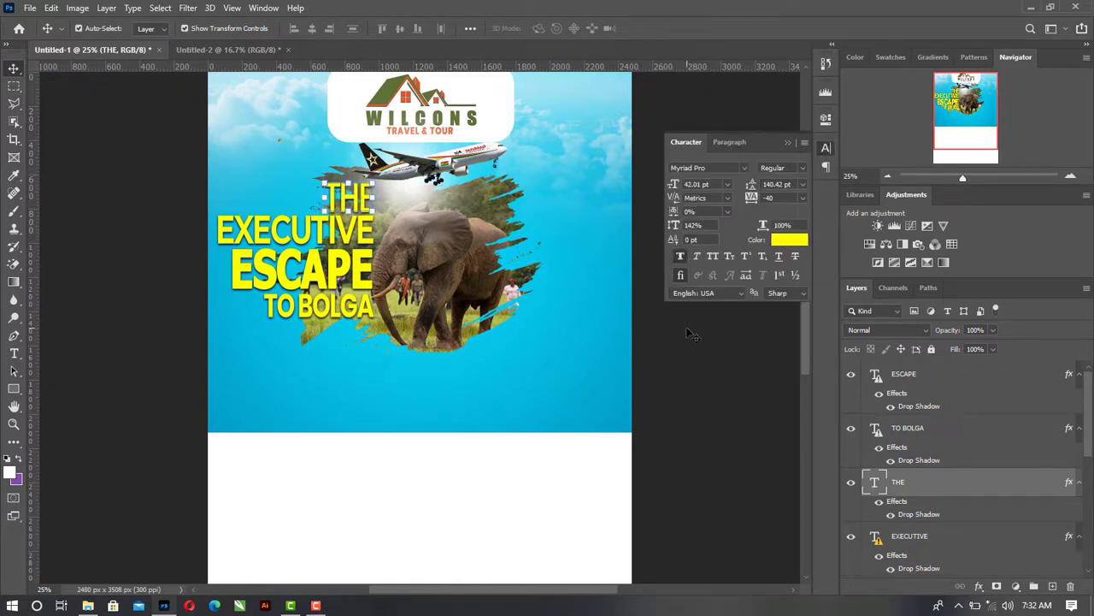
click(689, 340)
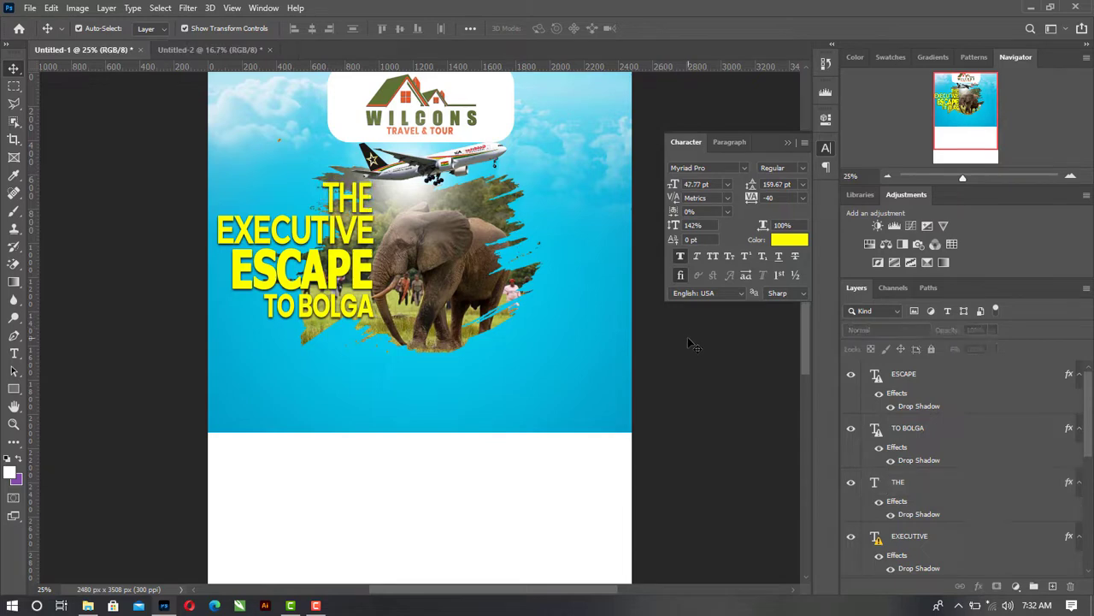
Copy the "A TRIP FOR ALL YOUNG ENTERPRENEUR'S" text layer from Untitled-2 into Untitled-1, below TO BOLGA
click(210, 53)
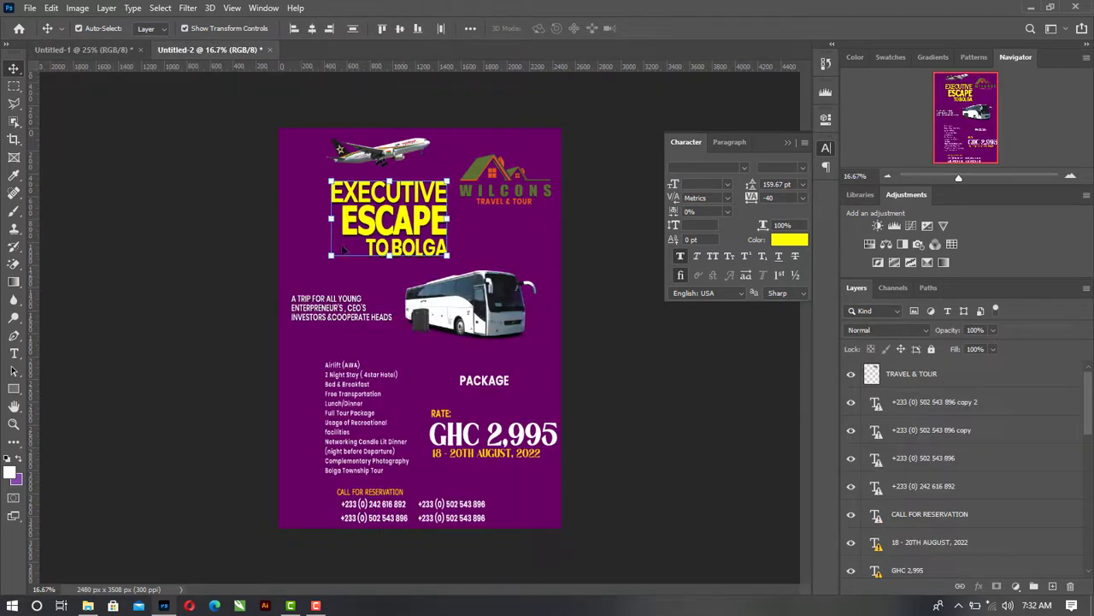
drag(329, 311, 322, 375)
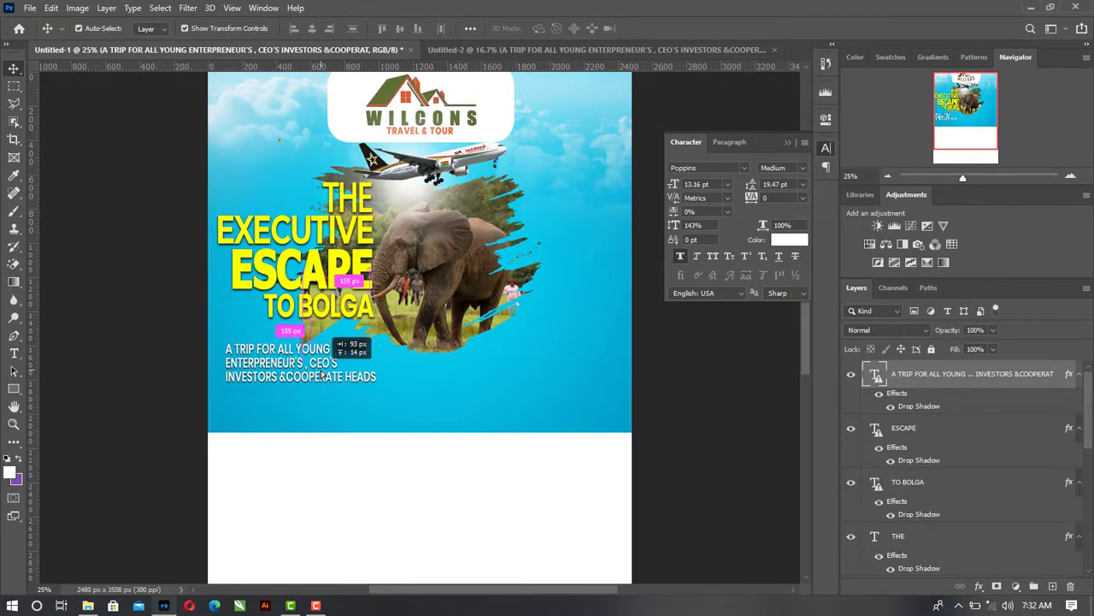
drag(322, 375, 322, 377)
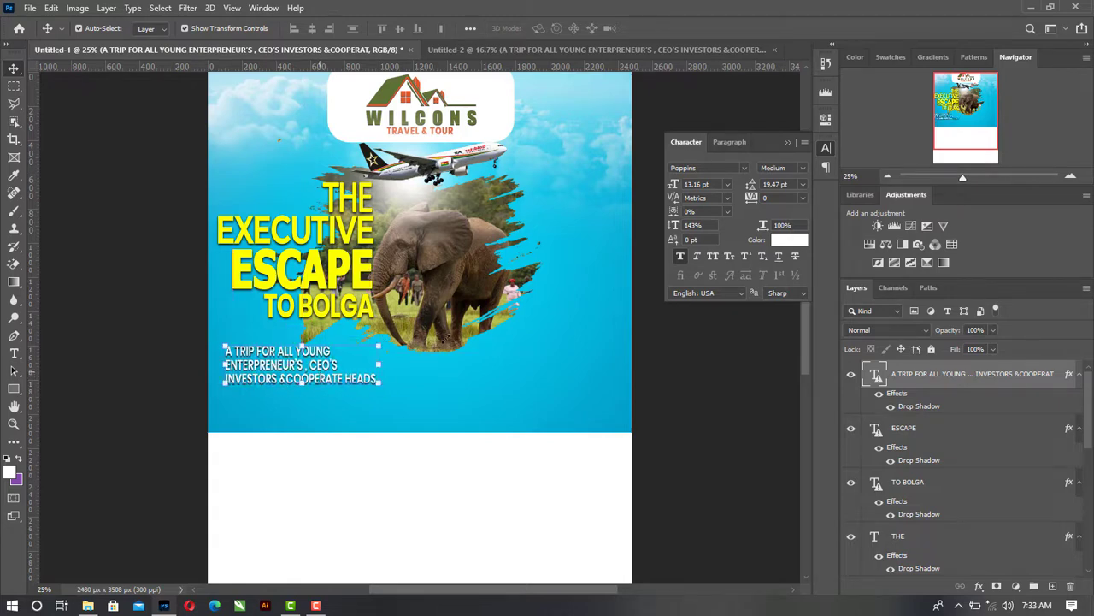
click(131, 287)
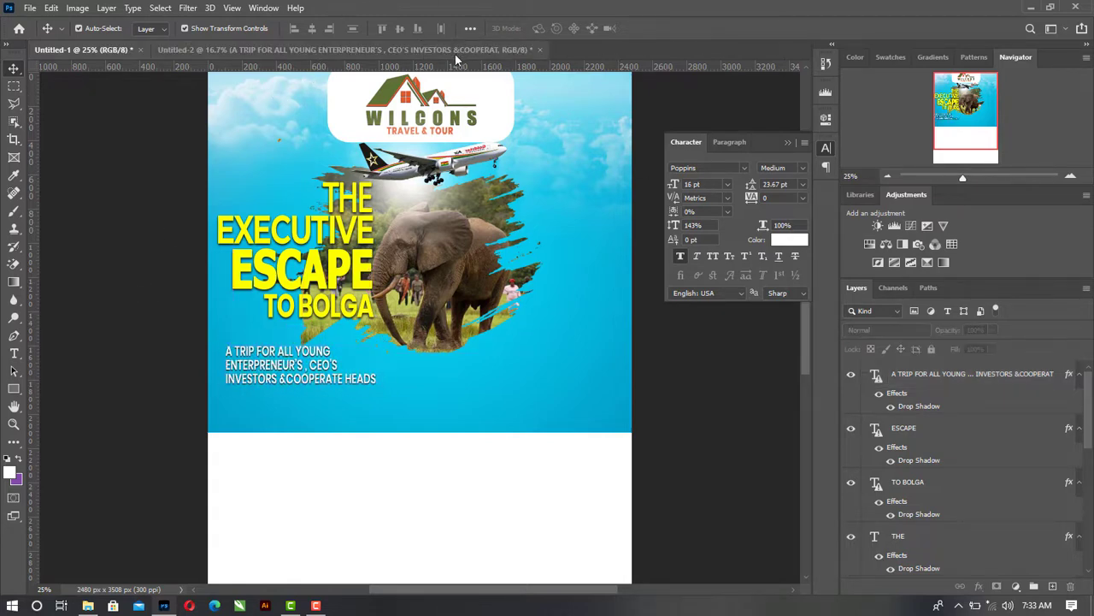
Place bus_PNG101204 from the USB drive folder, scaled to about 14.76%, below the elephant at about X 1571, Y 1734 px
click(89, 606)
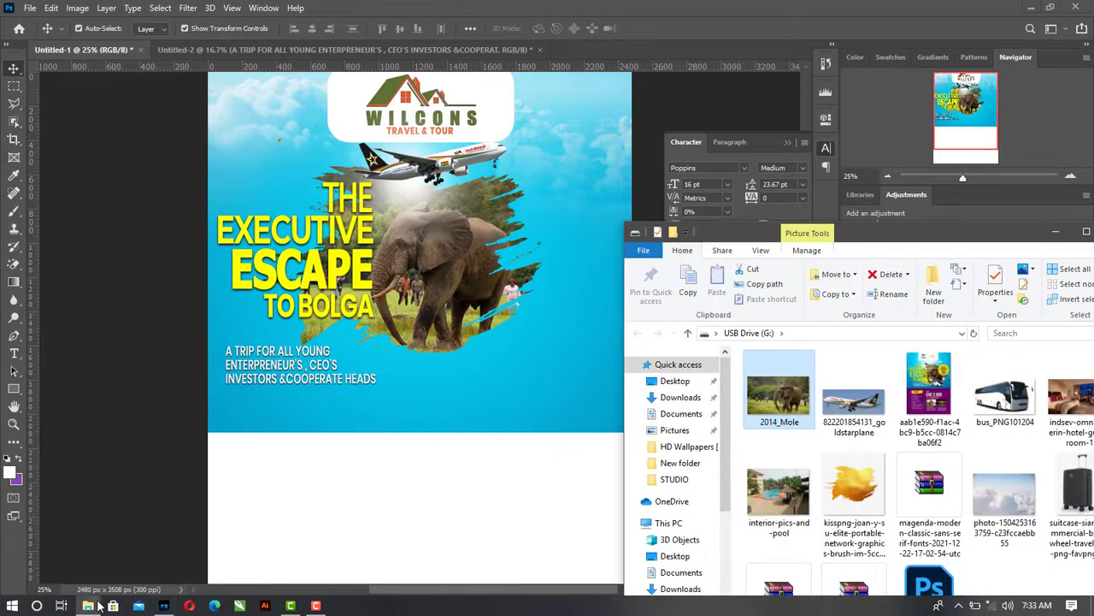
drag(932, 227, 874, 212)
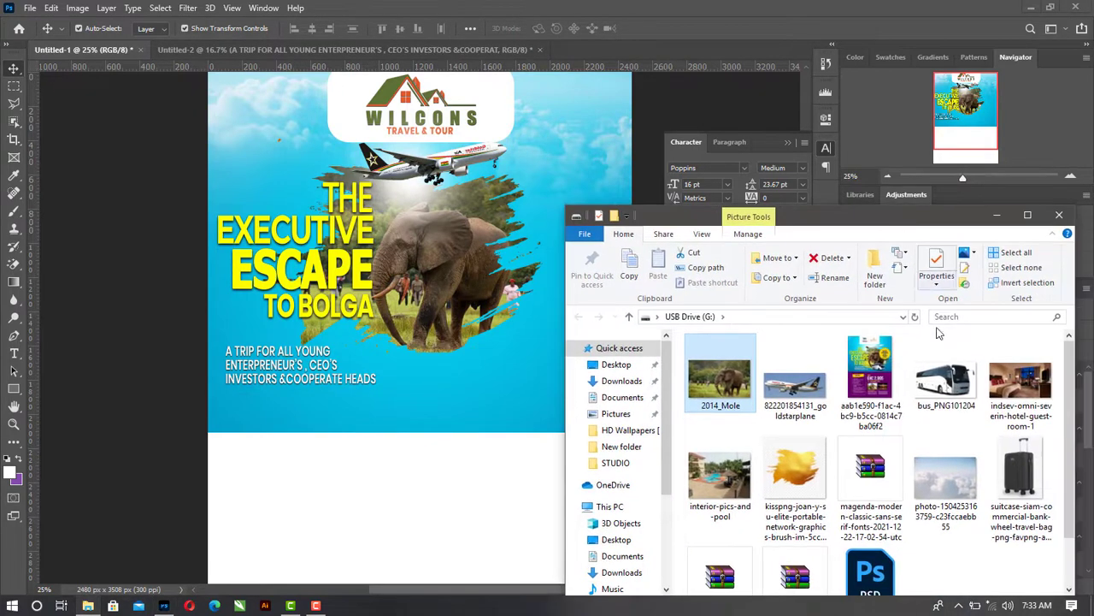
drag(951, 391, 425, 374)
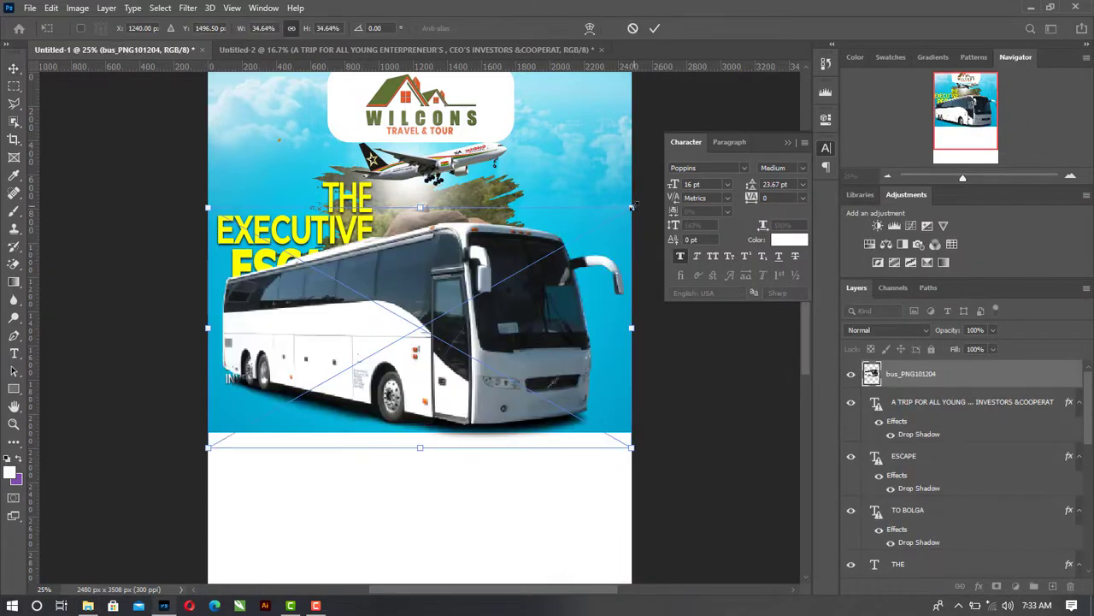
drag(631, 209, 377, 340)
drag(303, 399, 475, 349)
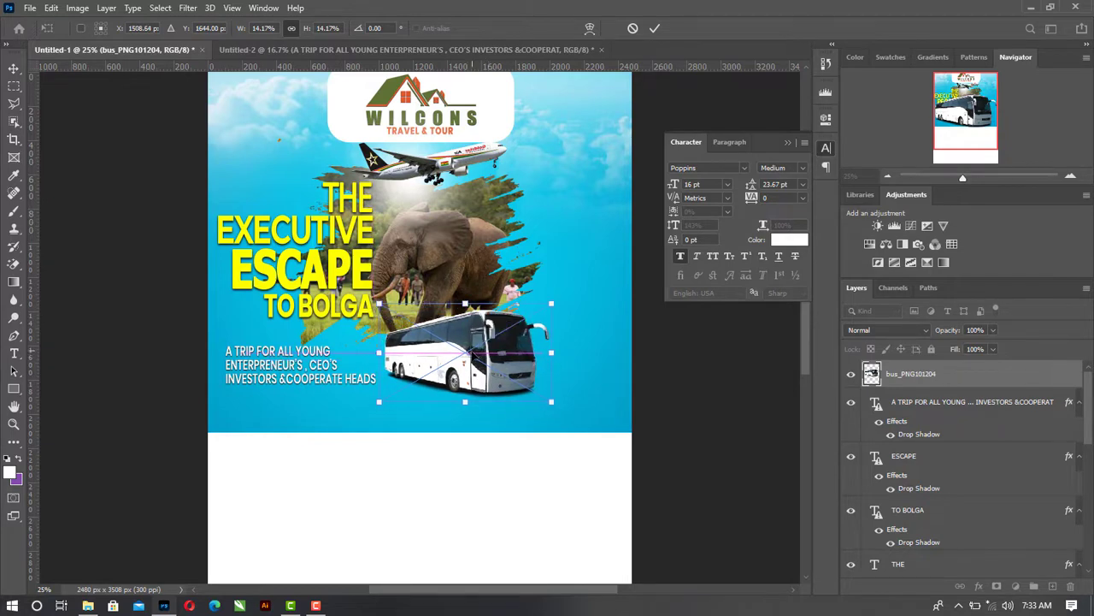
drag(552, 405, 559, 406)
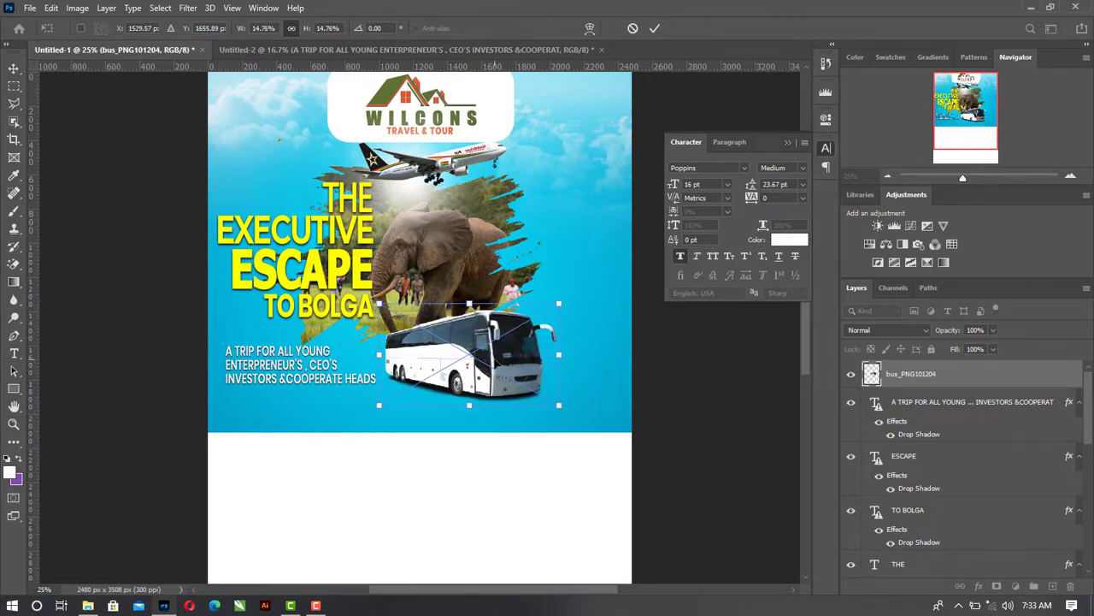
drag(511, 325, 519, 343)
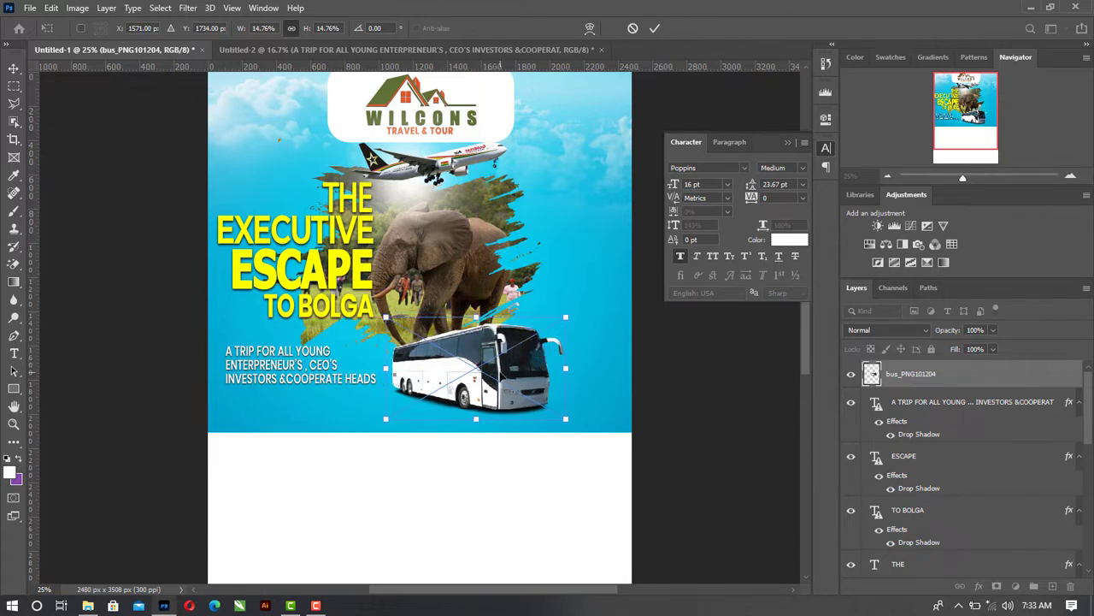
key(Return)
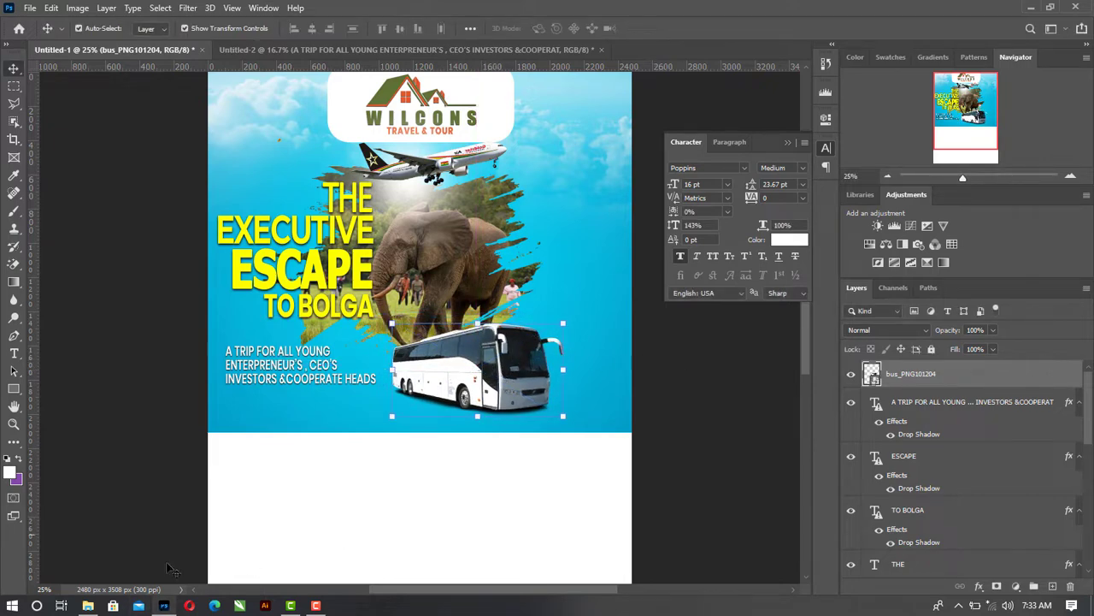
Place the suitcase-siam-commercial-bank image from the USB drive folder, scaled to 40.40% and moved over the flyer at about X 971, Y 2020 px
click(87, 605)
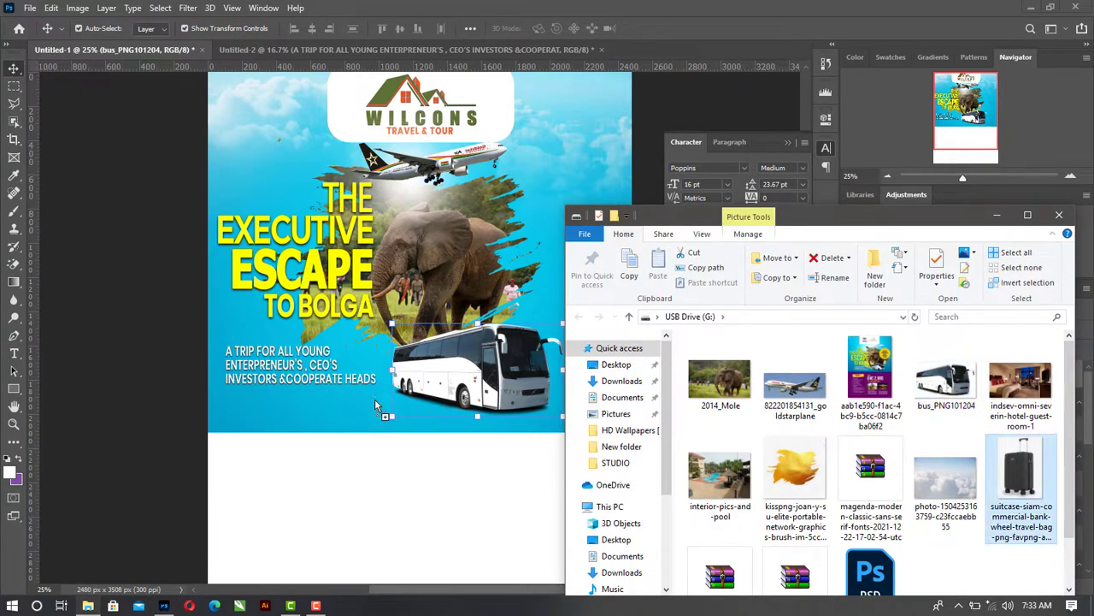
click(383, 418)
drag(388, 418, 393, 419)
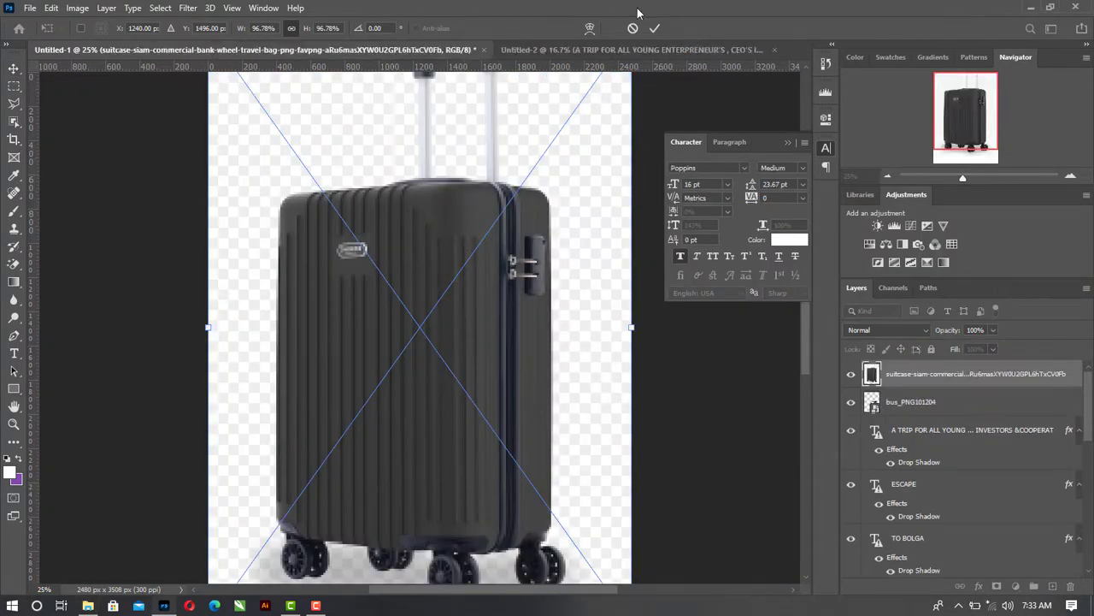
key(ctrl+minus)
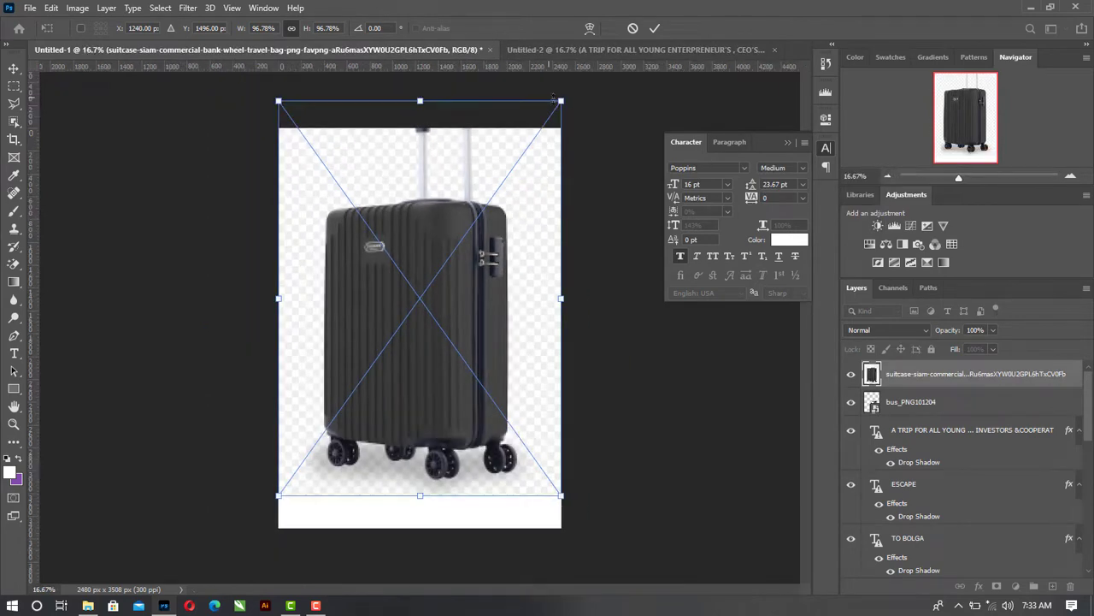
drag(567, 99, 436, 326)
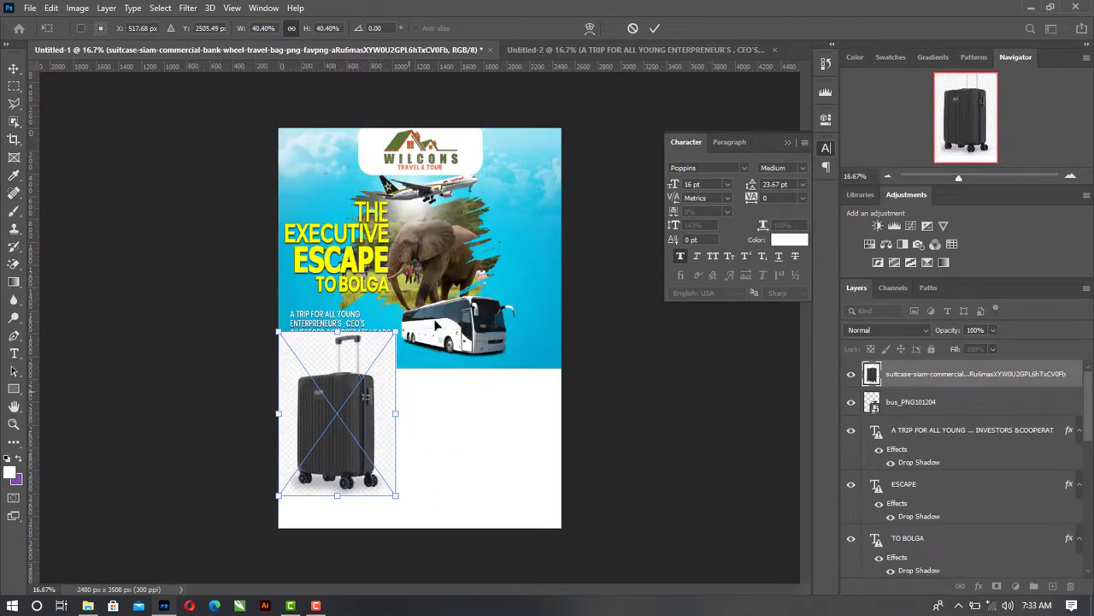
click(1071, 176)
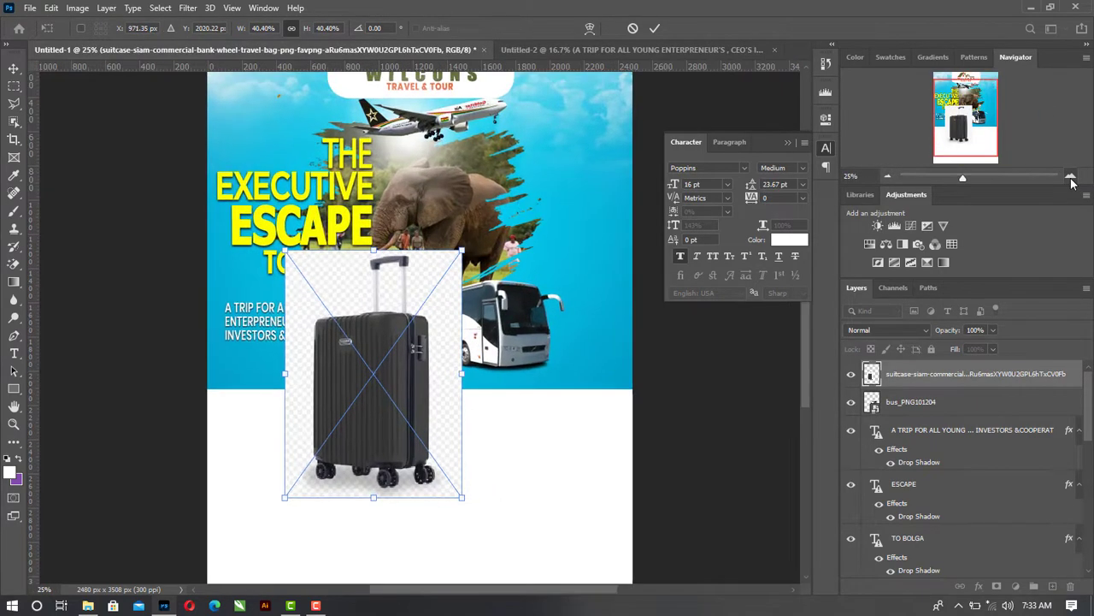
click(1071, 179)
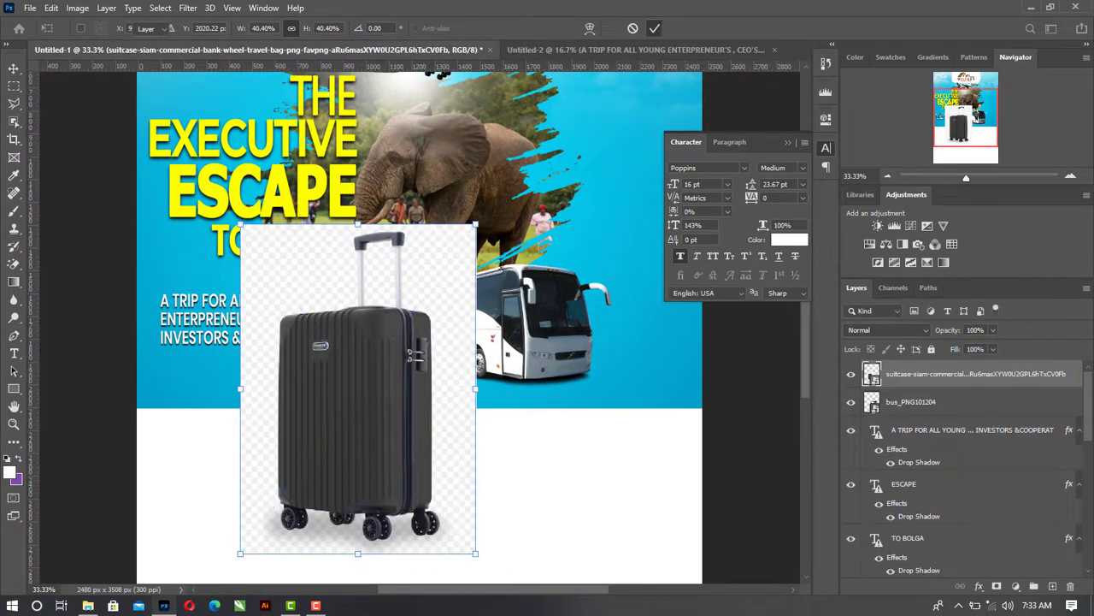
key(Return)
Rasterize the suitcase layer and erase the checkerboard background around the suitcase with the Magic Eraser at tolerance 50
click(13, 266)
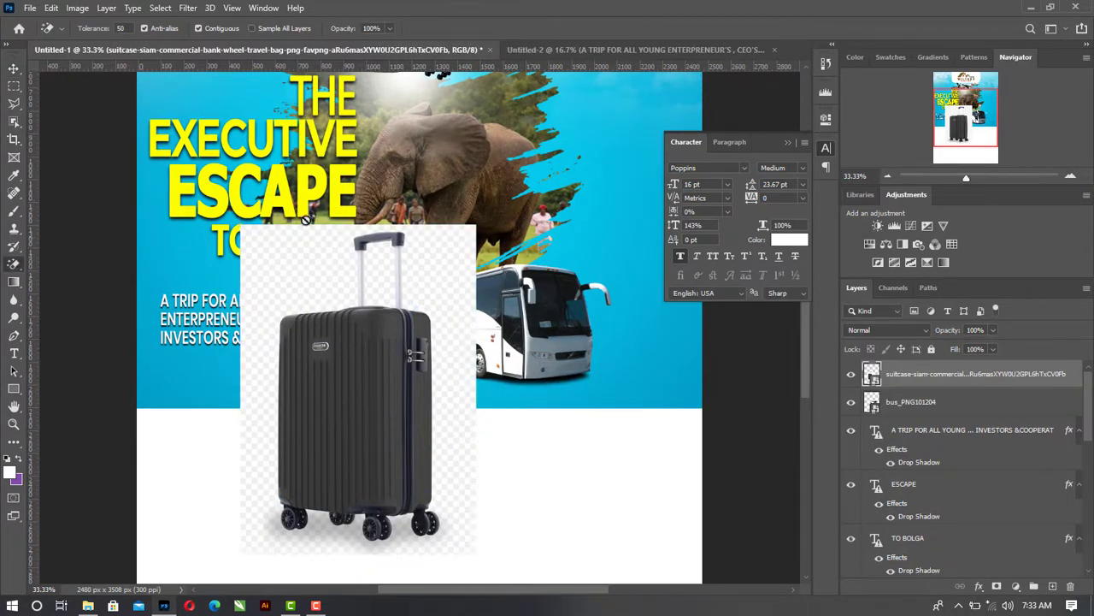
click(461, 262)
key(Escape)
click(453, 264)
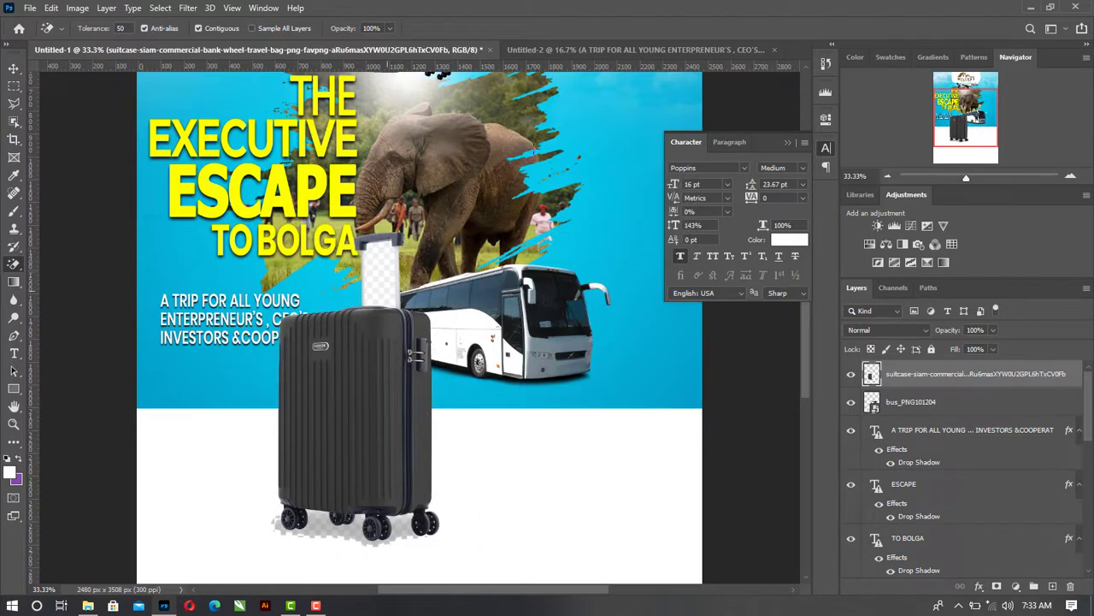
Lower the Magic Eraser tolerance to 30 and erase the checkerboard remnants inside the suitcase handle and around its wheels
click(382, 272)
key(ctrl+z)
click(373, 270)
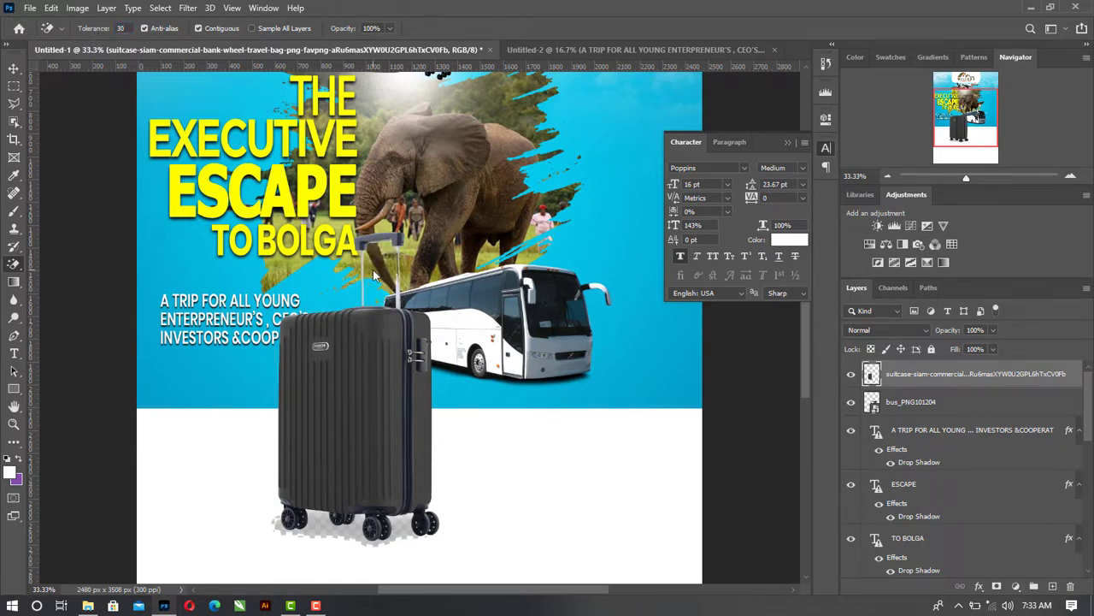
click(407, 528)
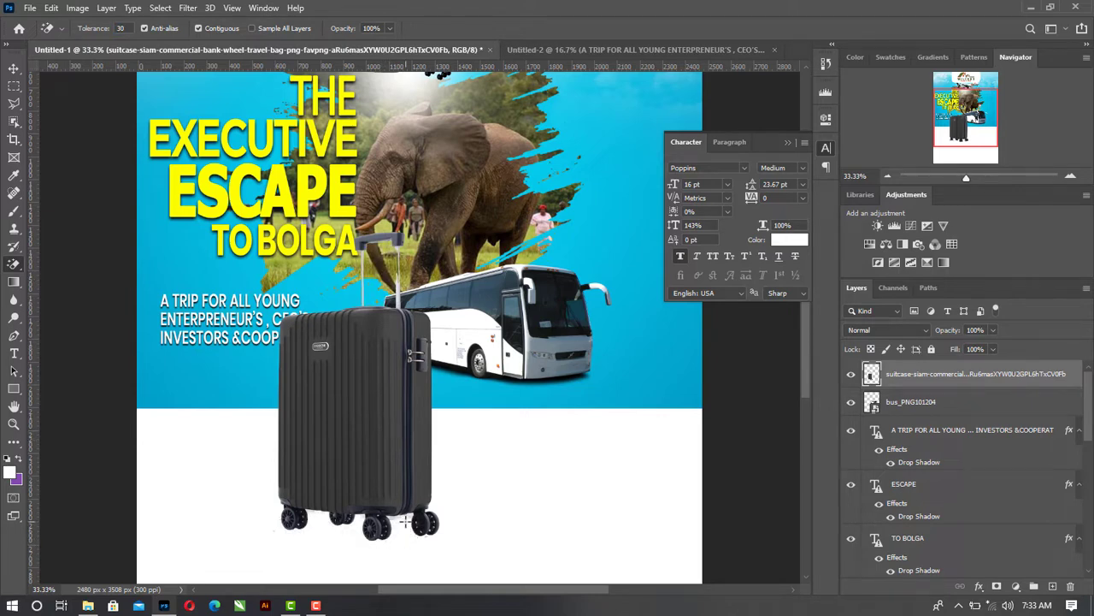
click(408, 523)
key(ctrl+z)
Scale the suitcase down to less than the bus's height and position it standing in front of the bus's rear end
click(14, 68)
drag(436, 237, 398, 333)
click(399, 333)
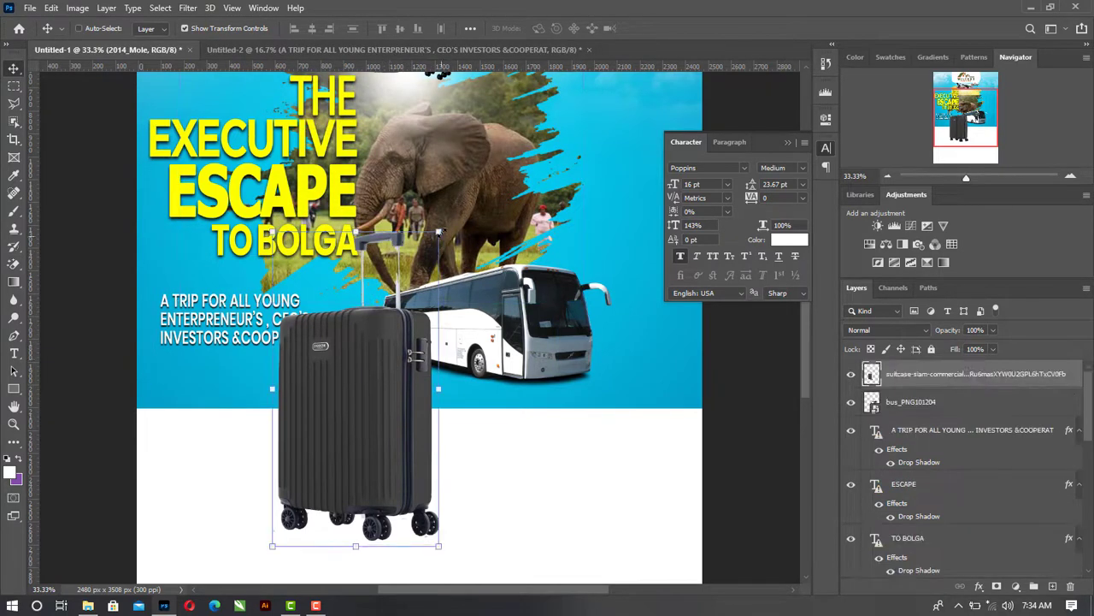
key(ctrl+t)
drag(419, 282, 441, 315)
key(Return)
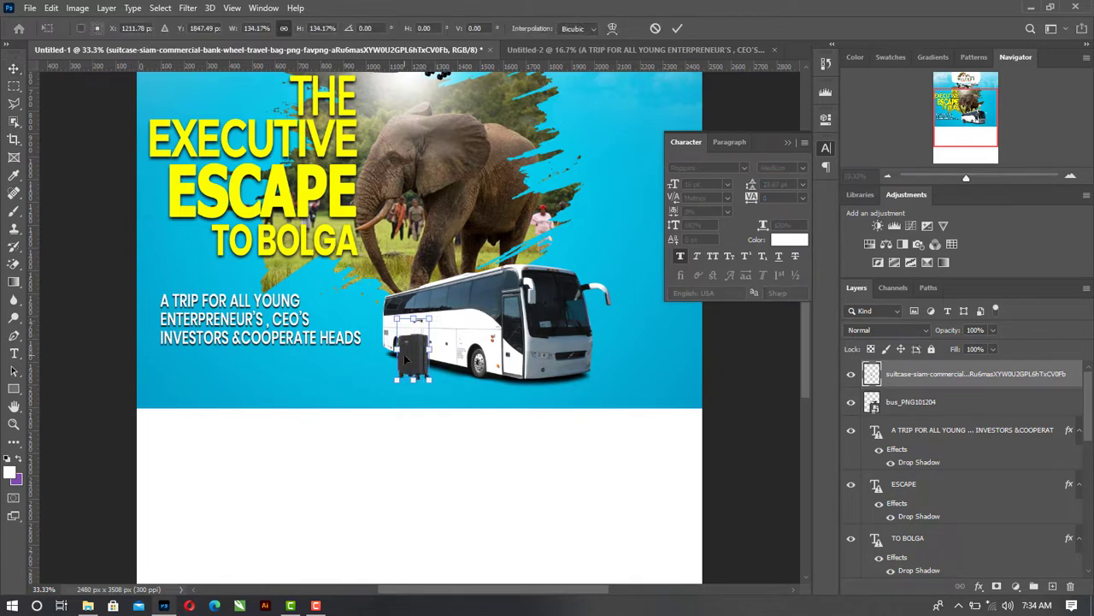
key(Return)
mouse_move(417, 362)
mouse_down()
mouse_move(431, 358)
mouse_move(404, 353)
mouse_up()
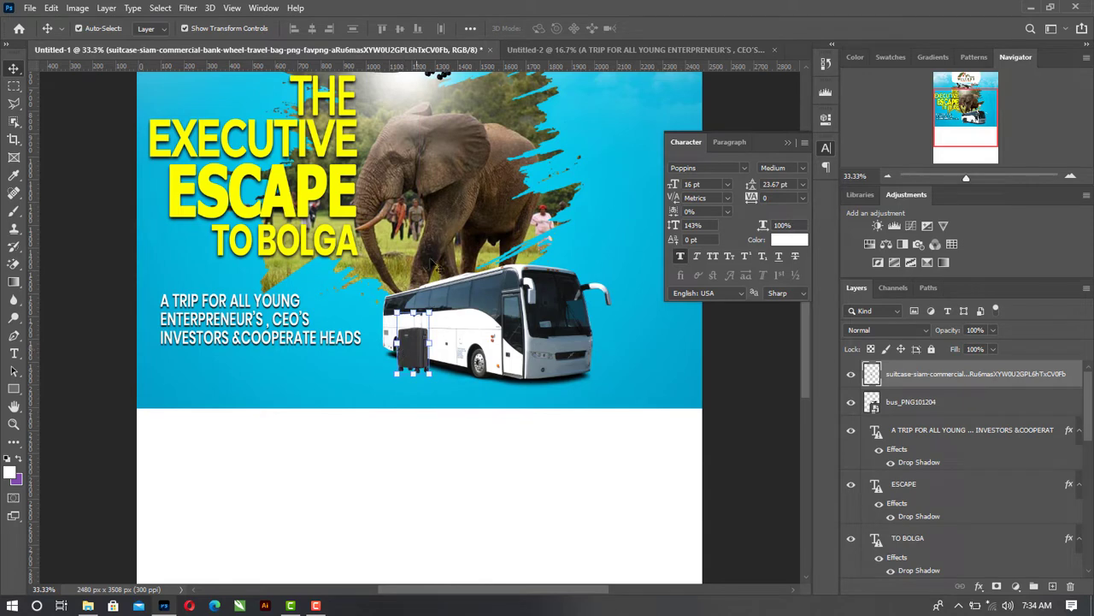
click(765, 350)
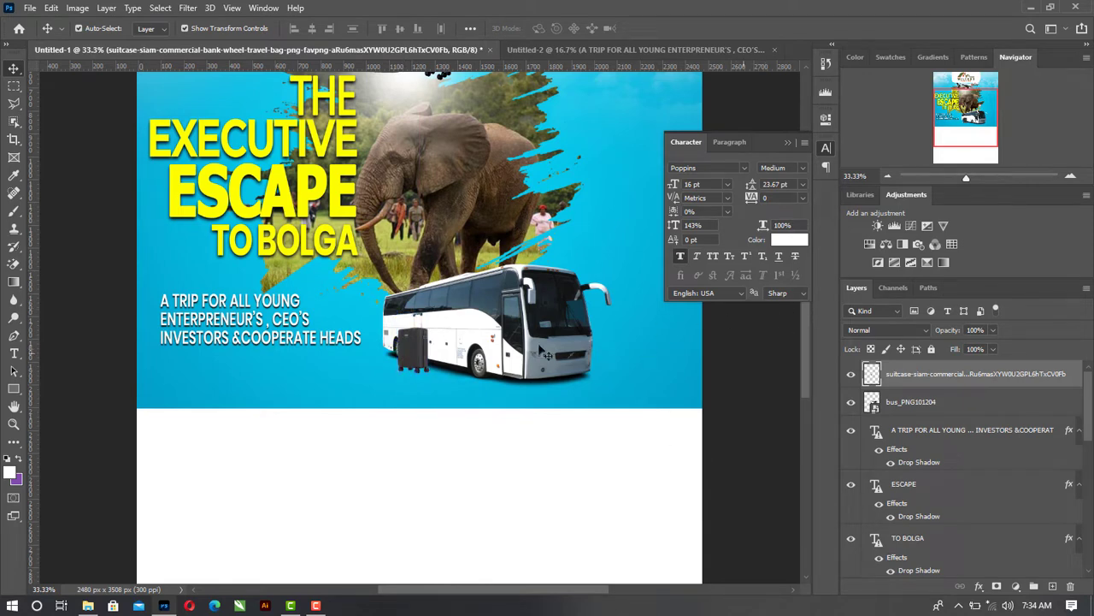
click(540, 351)
click(406, 345)
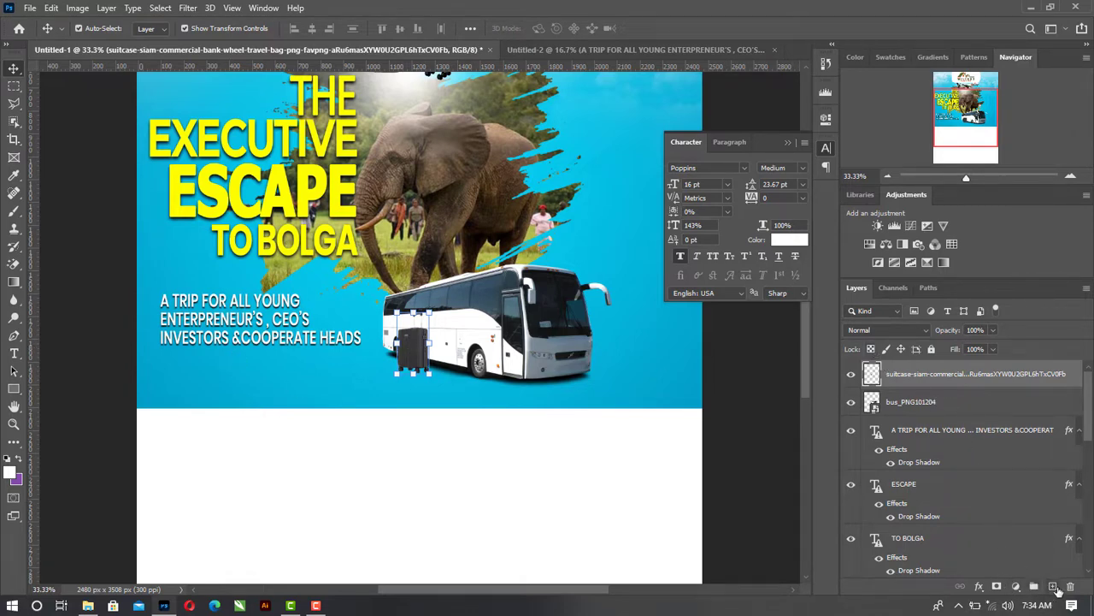
Draw a flat ellipse about 158 × 37 px at the suitcase's wheels, at about X 1141, Y 1933 px
click(18, 388)
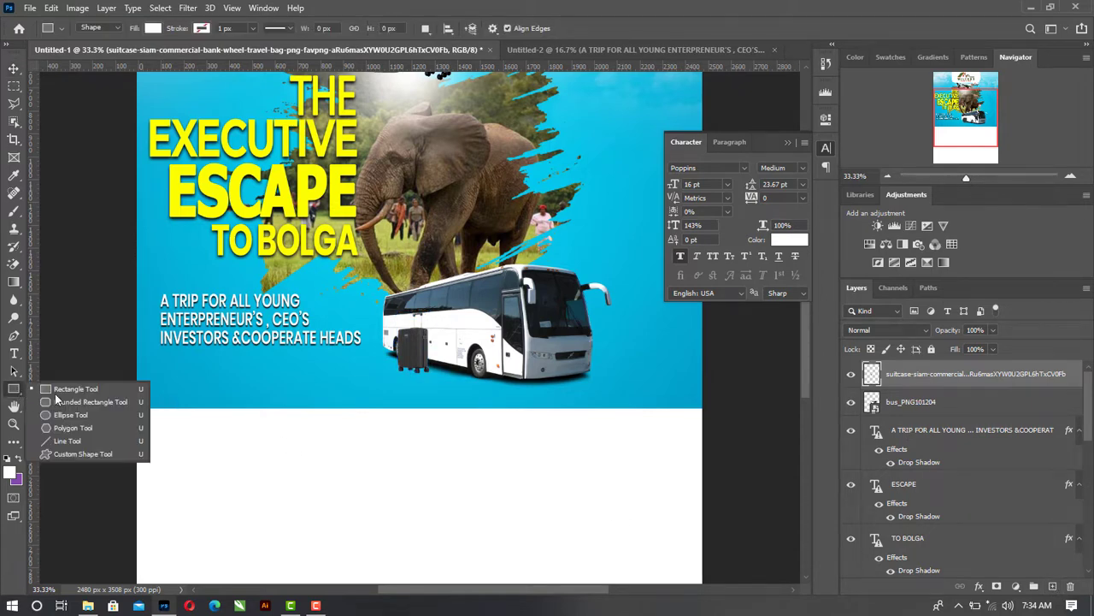
click(371, 345)
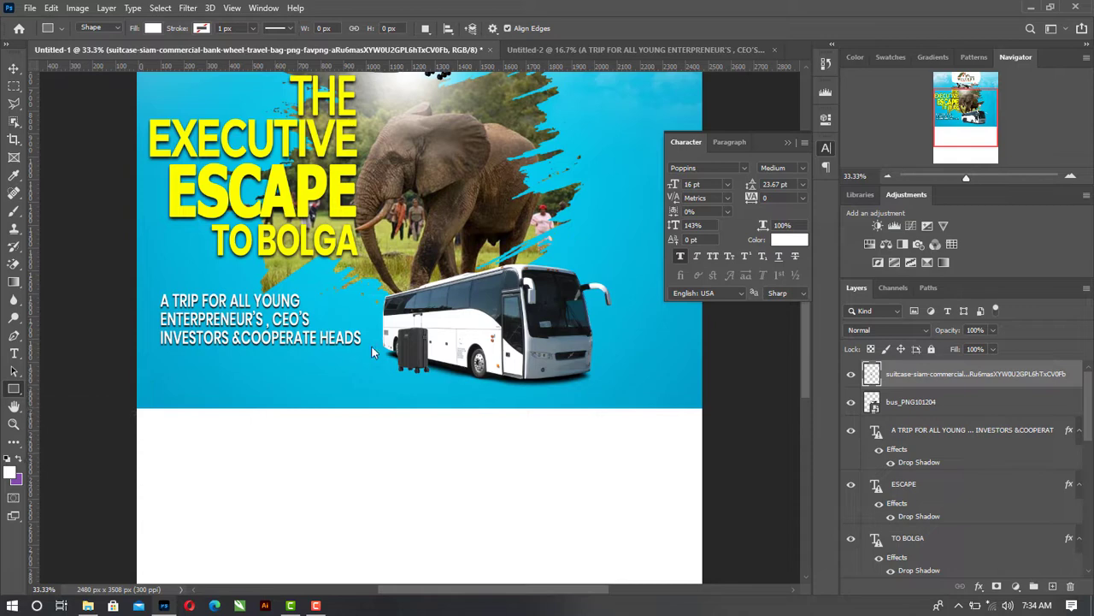
drag(395, 369, 434, 377)
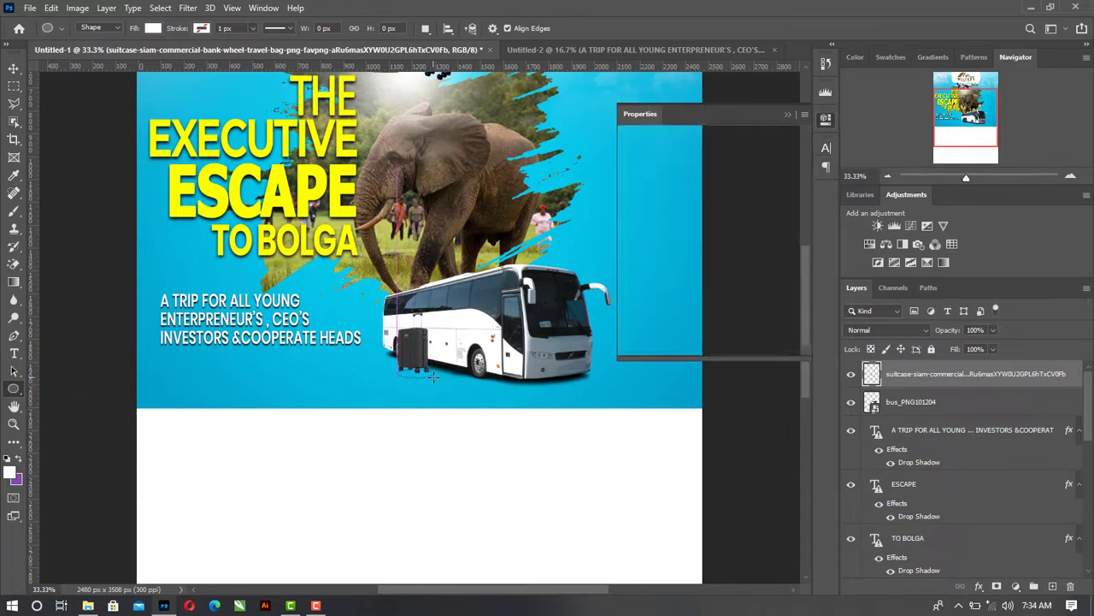
key(v)
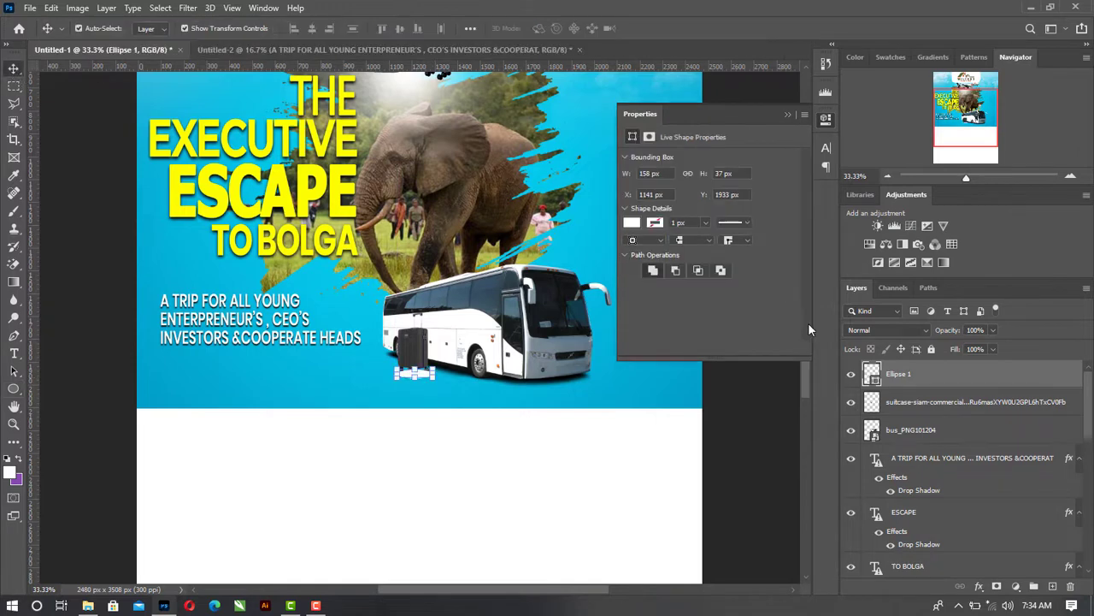
Set the fill colour of the ellipse at the suitcase's base to black
double_click(872, 374)
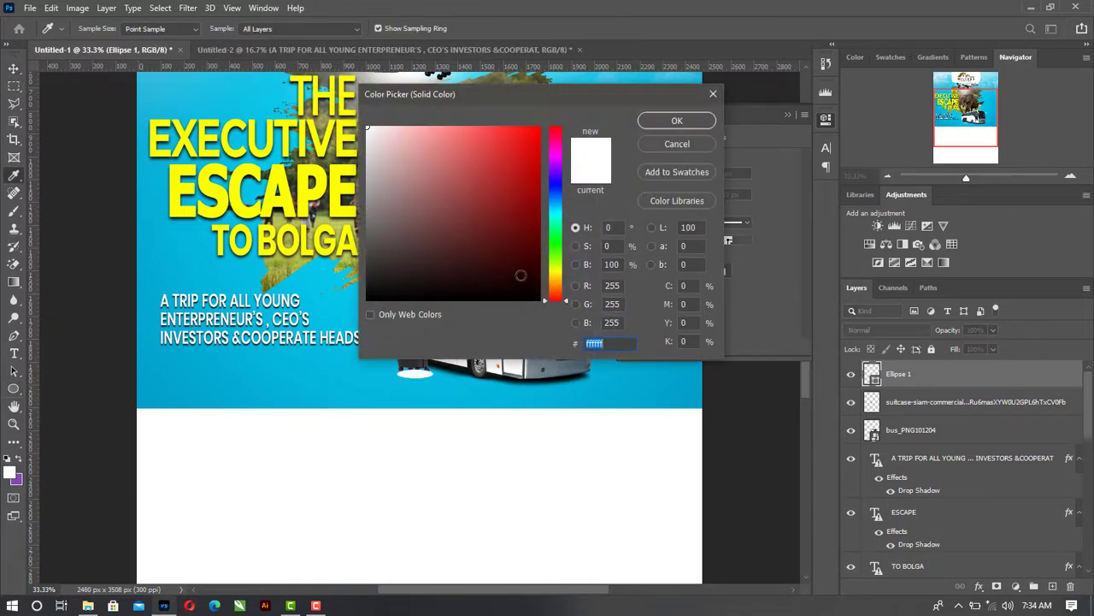
click(521, 300)
click(651, 124)
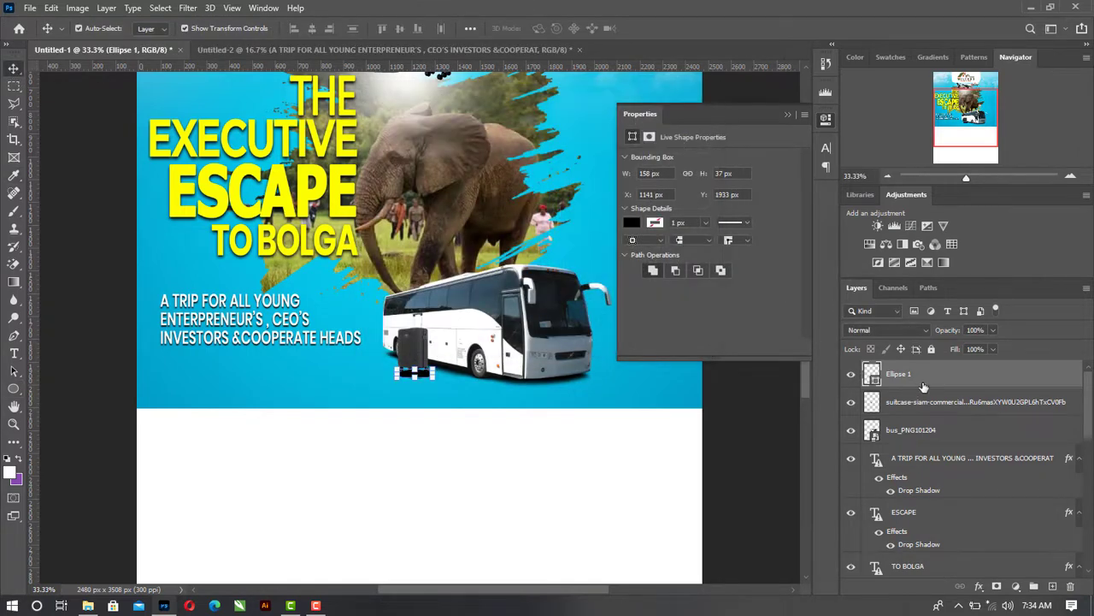
Move the Ellipse 1 layer below the suitcase layer and nudge the ellipse left to X 1129 px
drag(916, 389, 869, 423)
key(Left)
key(Left)
key(Left)
key(Left)
key(Left)
key(Left)
key(Left)
key(Left)
key(Left)
key(Left)
key(Left)
key(Left)
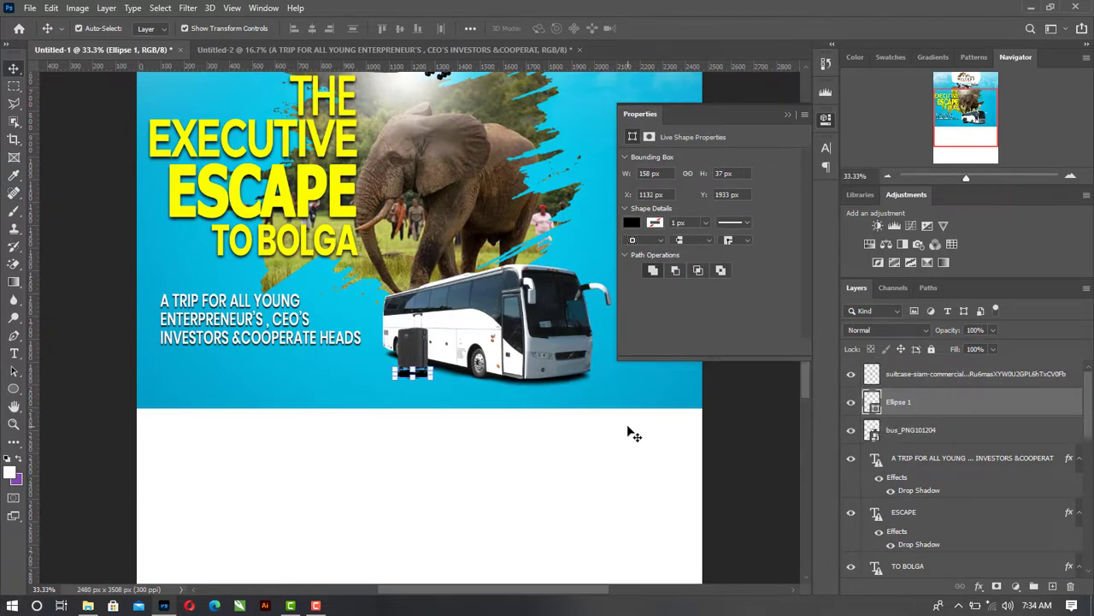
Rasterize the Ellipse 1 layer and apply a Gaussian Blur that softens it into a shadow
right_click(945, 403)
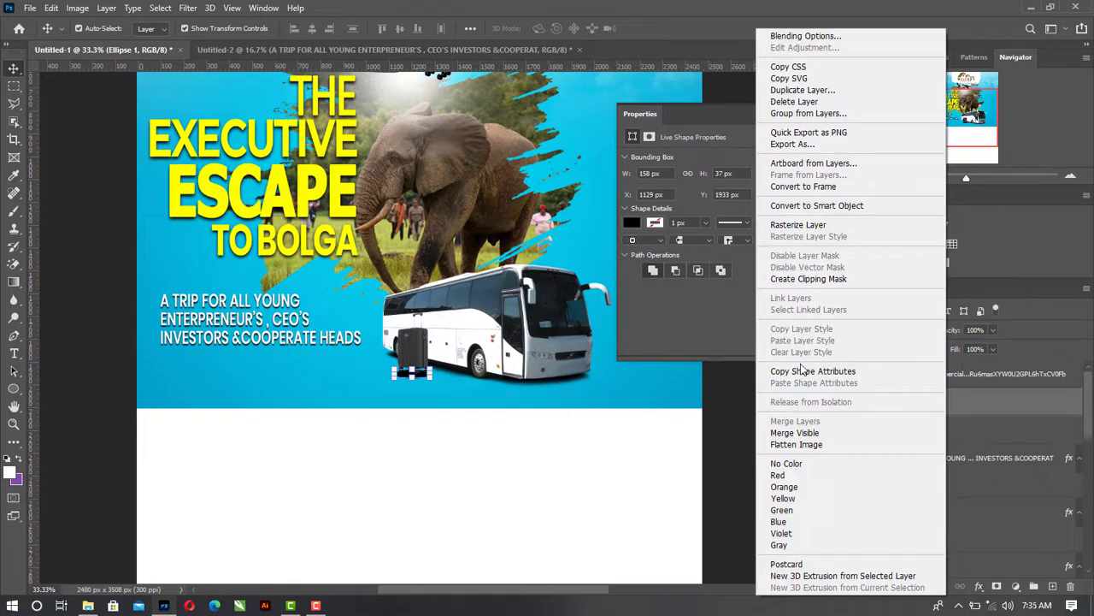
click(787, 226)
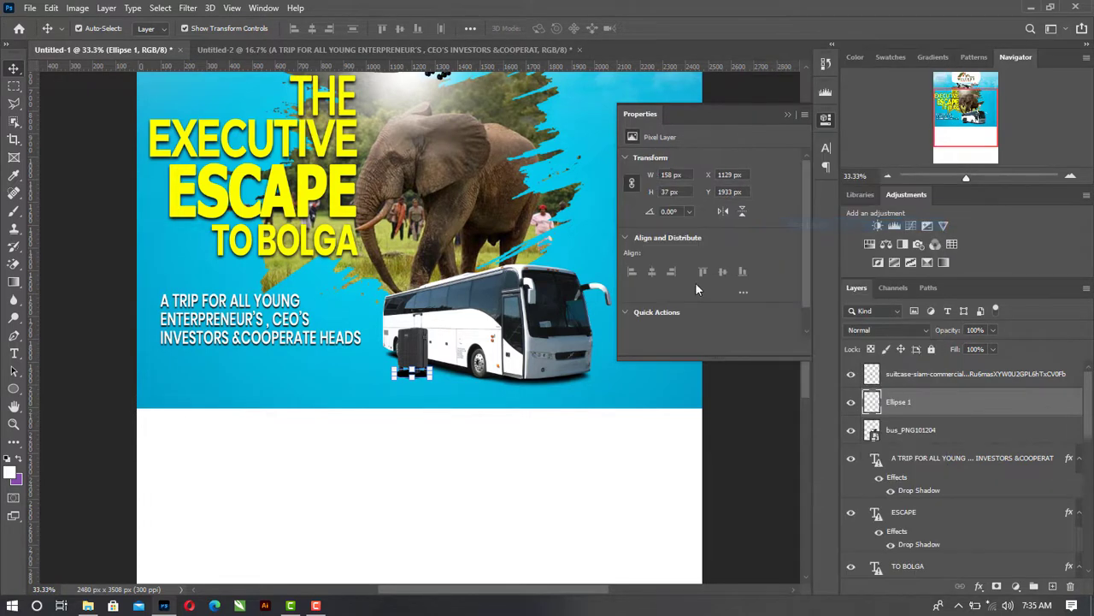
click(189, 7)
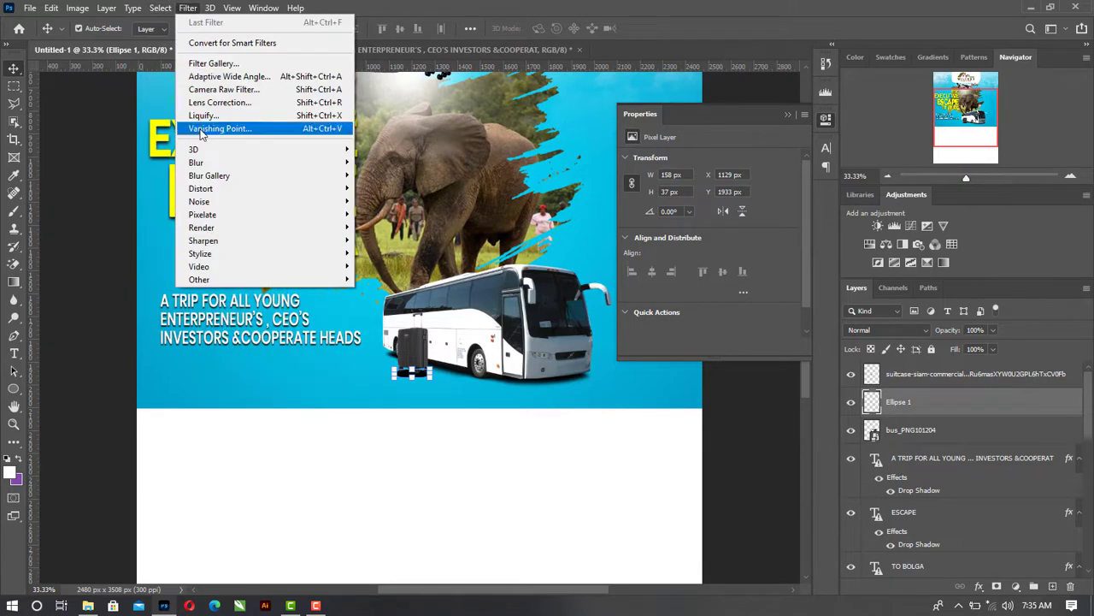
mouse_move(205, 164)
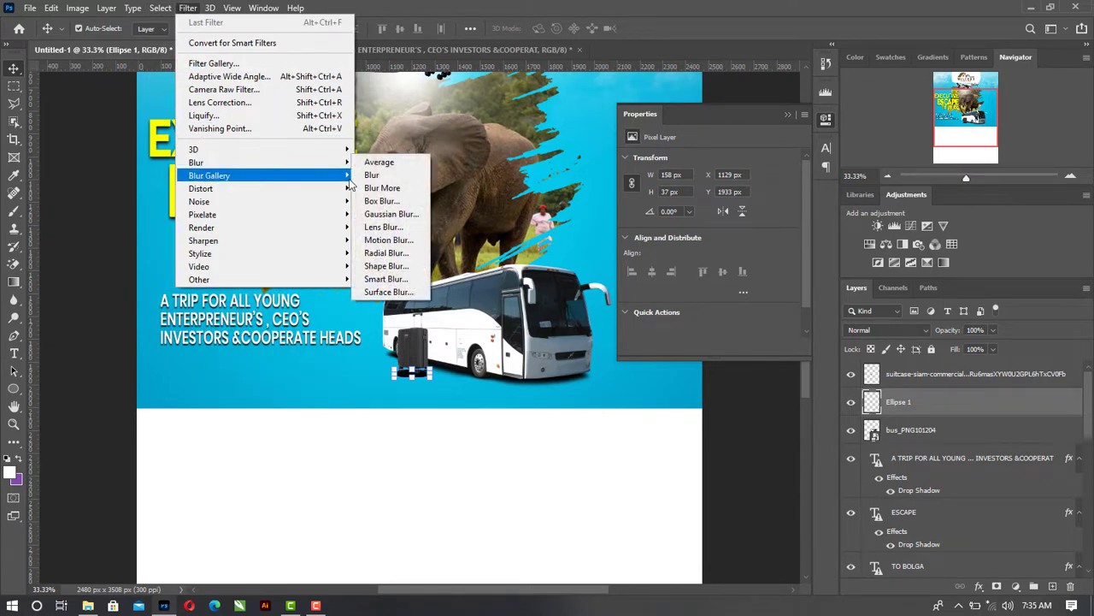
click(386, 215)
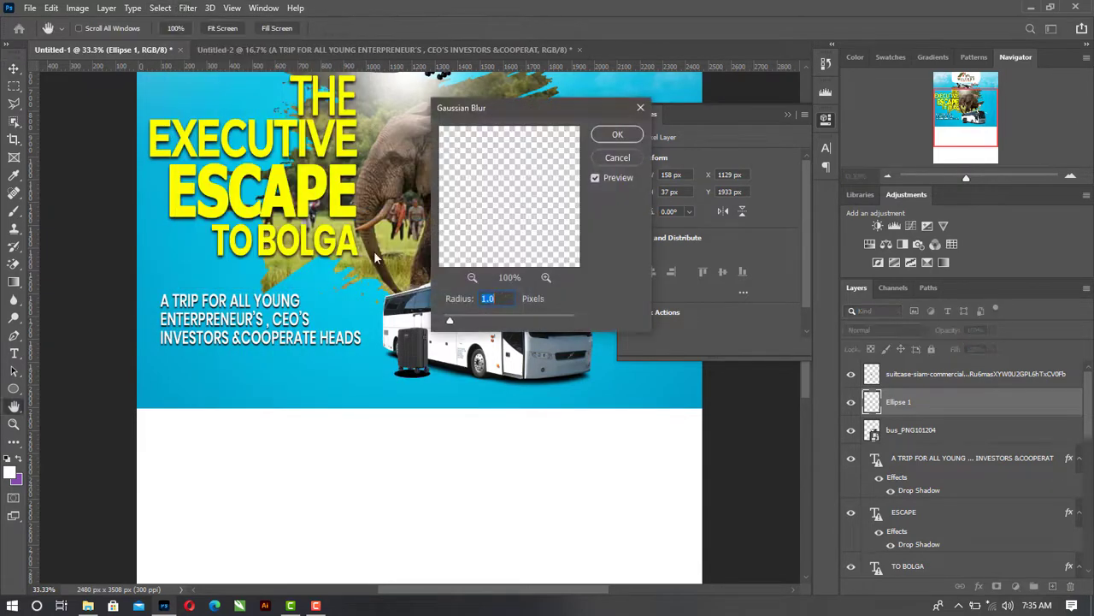
click(464, 320)
drag(470, 320, 470, 319)
drag(496, 320, 496, 320)
click(615, 134)
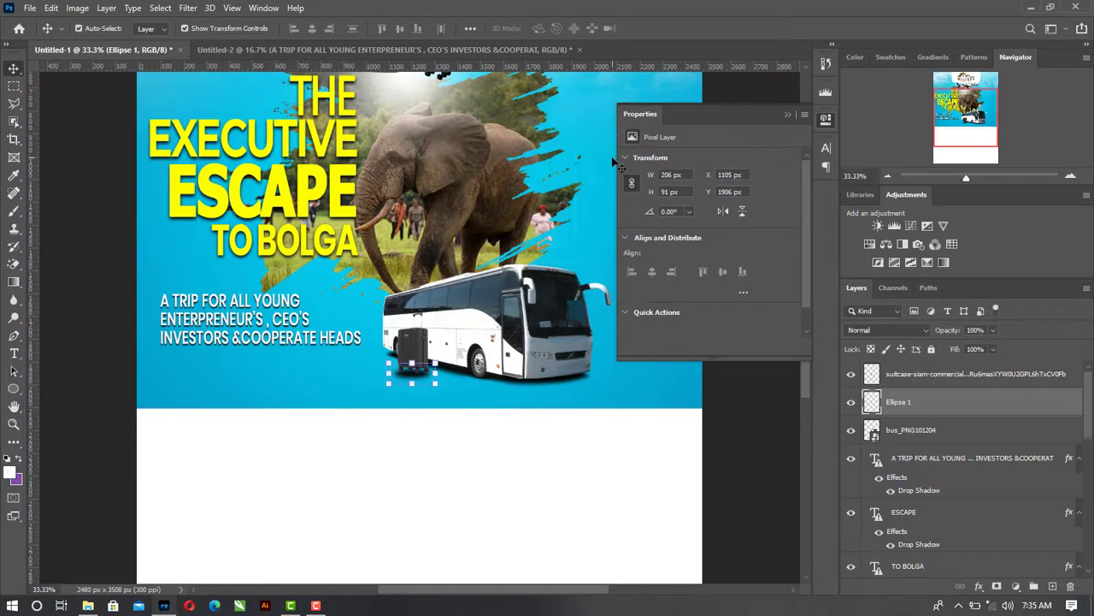
Nudge the blurred ellipse up and slightly right so the shadow sits directly under the suitcase's wheels, and deselect it
key(Up)
key(Up)
key(Up)
key(Up)
key(Up)
key(Up)
key(Up)
key(Up)
key(Up)
key(Up)
key(Up)
key(Up)
key(Up)
key(Up)
key(Up)
key(Up)
key(Up)
key(Up)
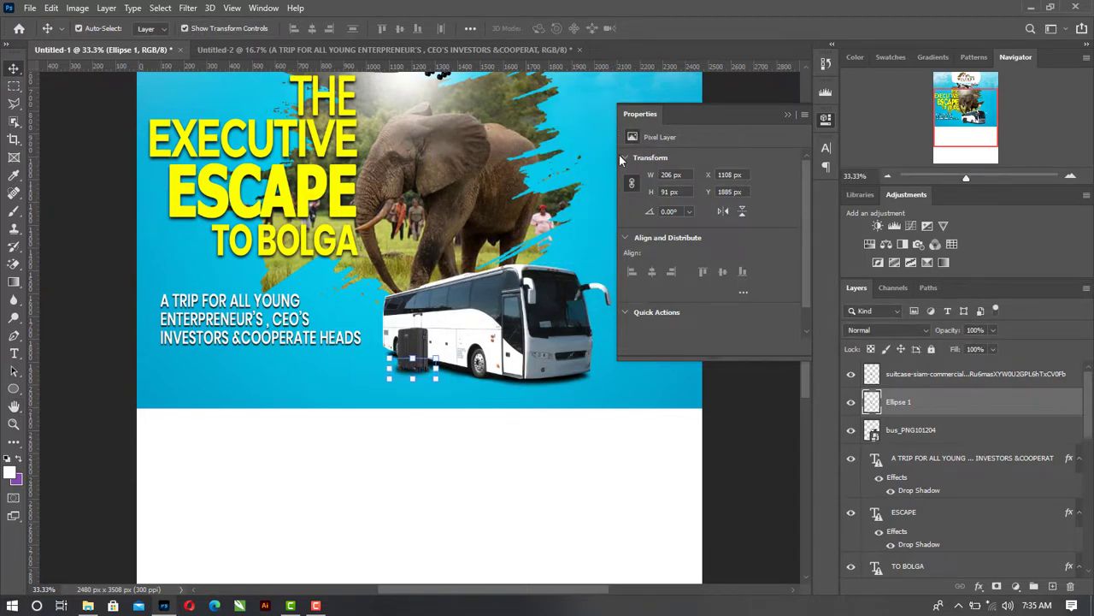
key(Right)
key(Right)
key(Right)
key(Down)
key(Down)
key(Down)
click(767, 396)
click(788, 115)
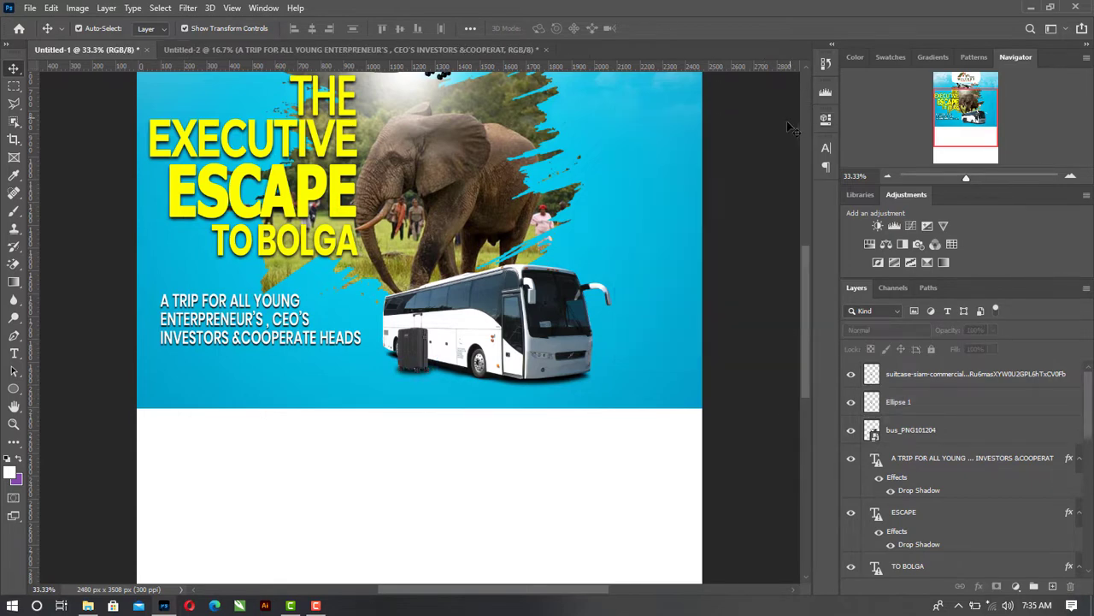
click(247, 50)
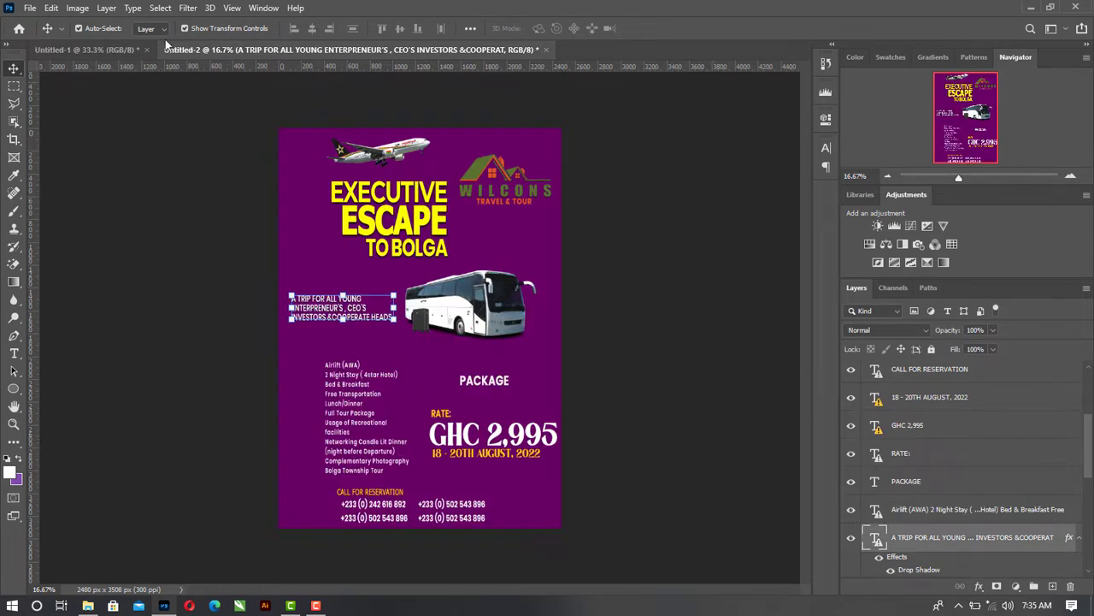
click(117, 50)
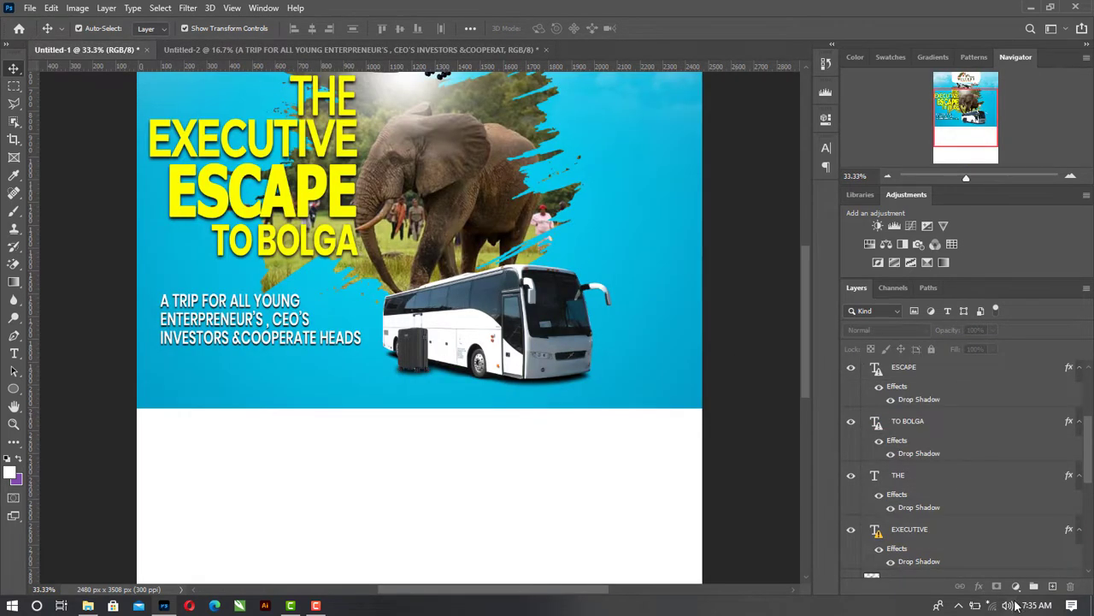
click(323, 606)
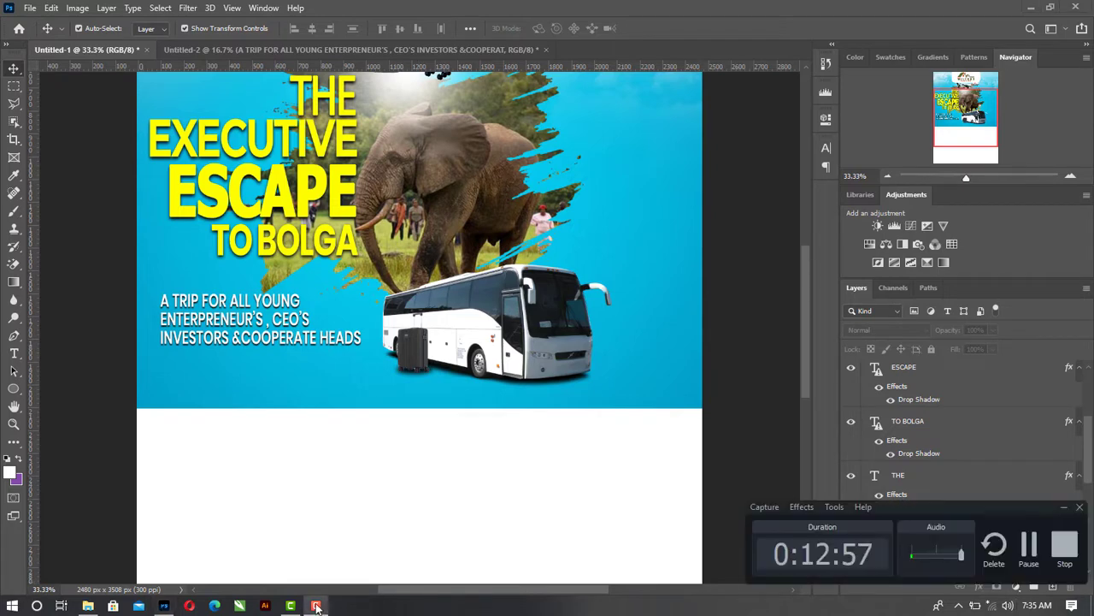
Draw a circle about 627 px wide with the Ellipse tool and place it beside the airplane and elephant, near the poster's edge
click(1028, 548)
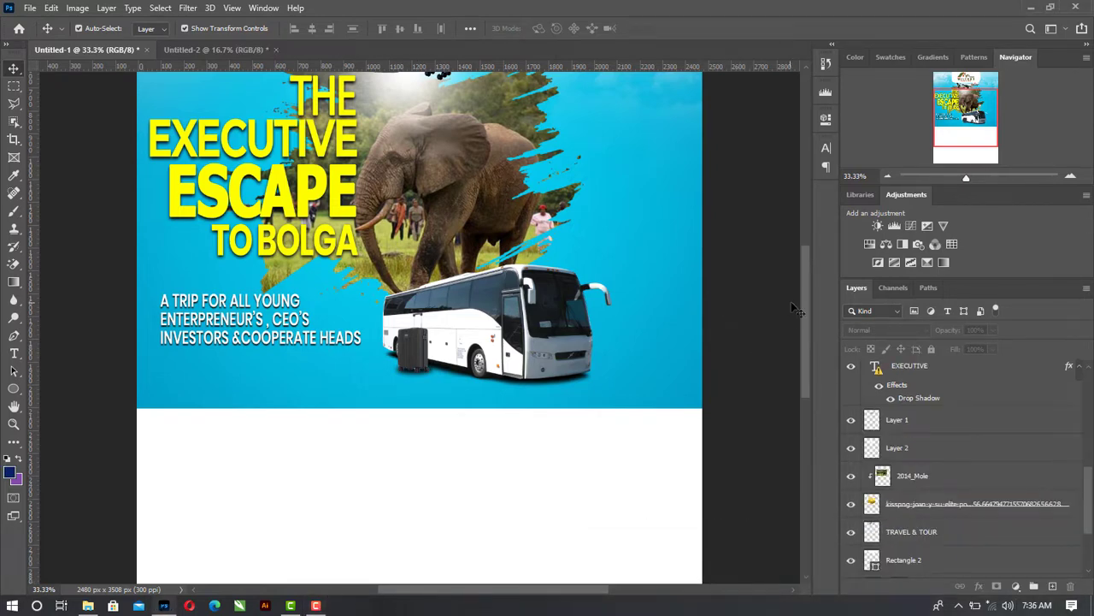
scroll(795, 242, up, 3)
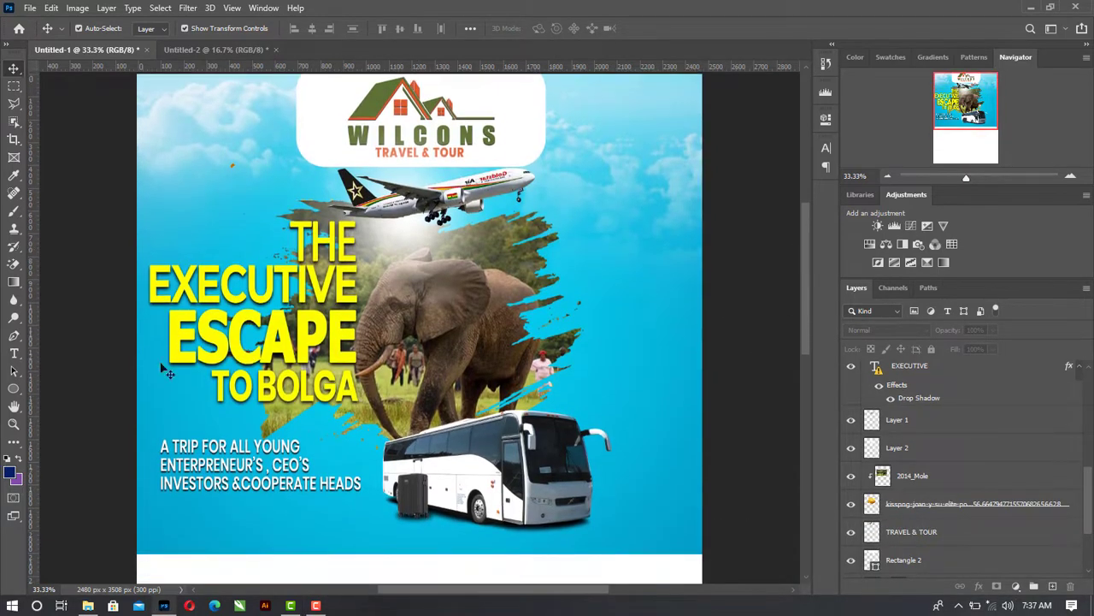
click(13, 391)
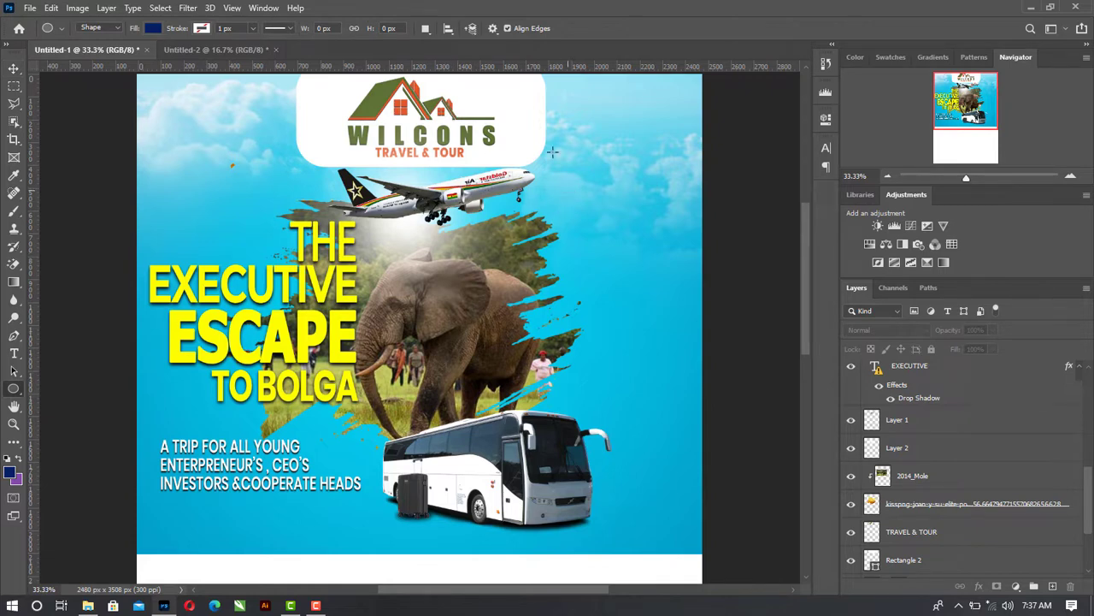
drag(566, 172, 708, 376)
key(v)
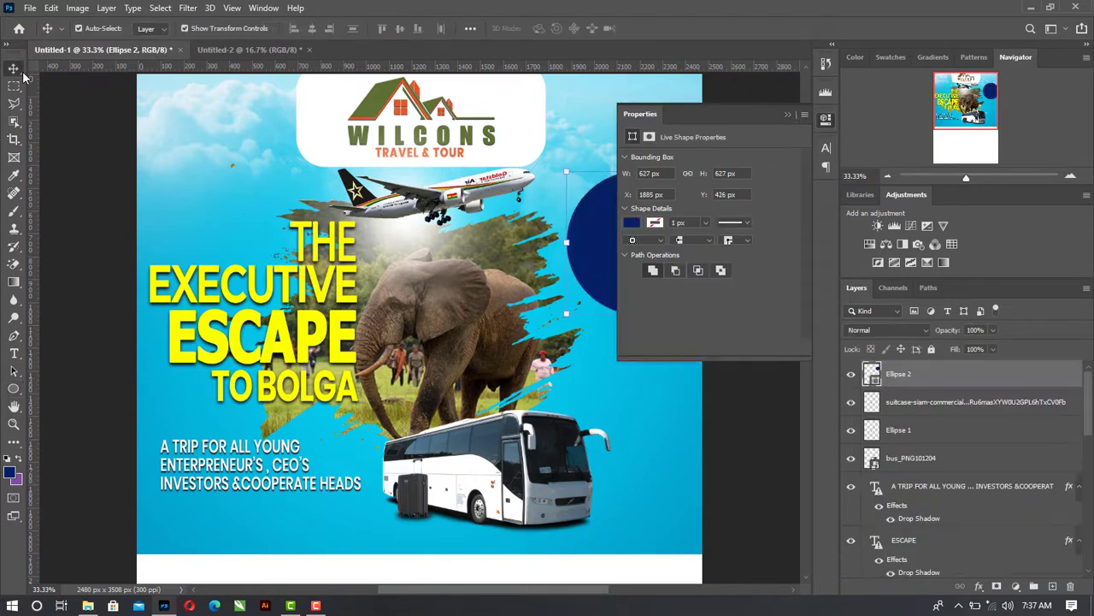
click(787, 115)
mouse_move(654, 236)
mouse_down()
mouse_move(631, 235)
mouse_move(628, 245)
mouse_move(636, 237)
mouse_up()
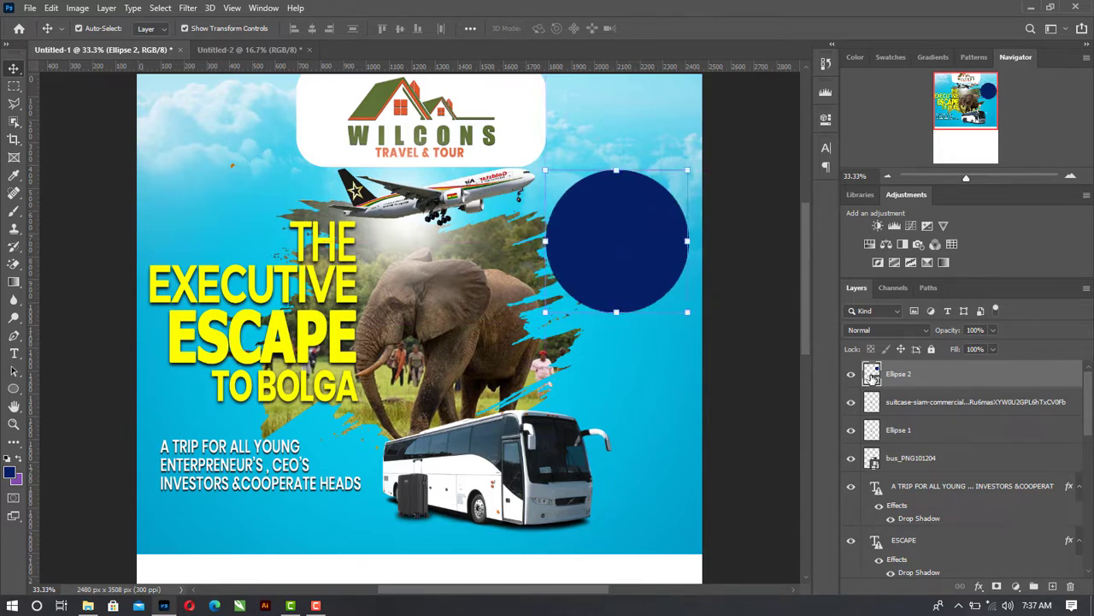
Recolour the new circle yellow #fdff01, sampled from the EXECUTIVE headline text
double_click(871, 377)
click(280, 320)
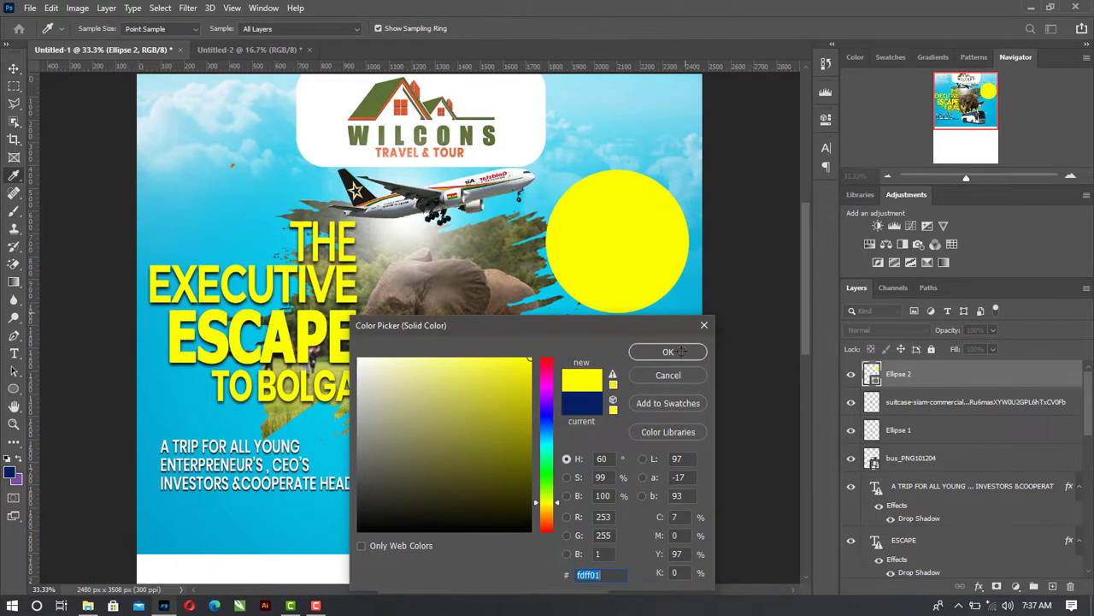
click(667, 351)
Duplicate the yellow circle and scale the copy about its centre to about 89%, roughly 558 px wide
key(ctrl+j)
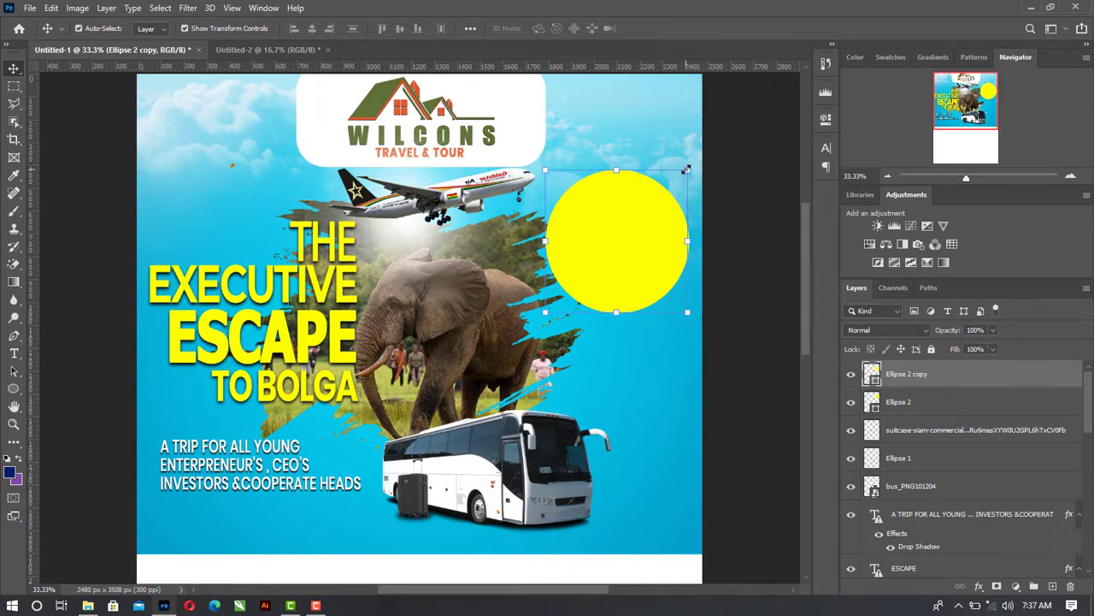
drag(686, 169, 680, 180)
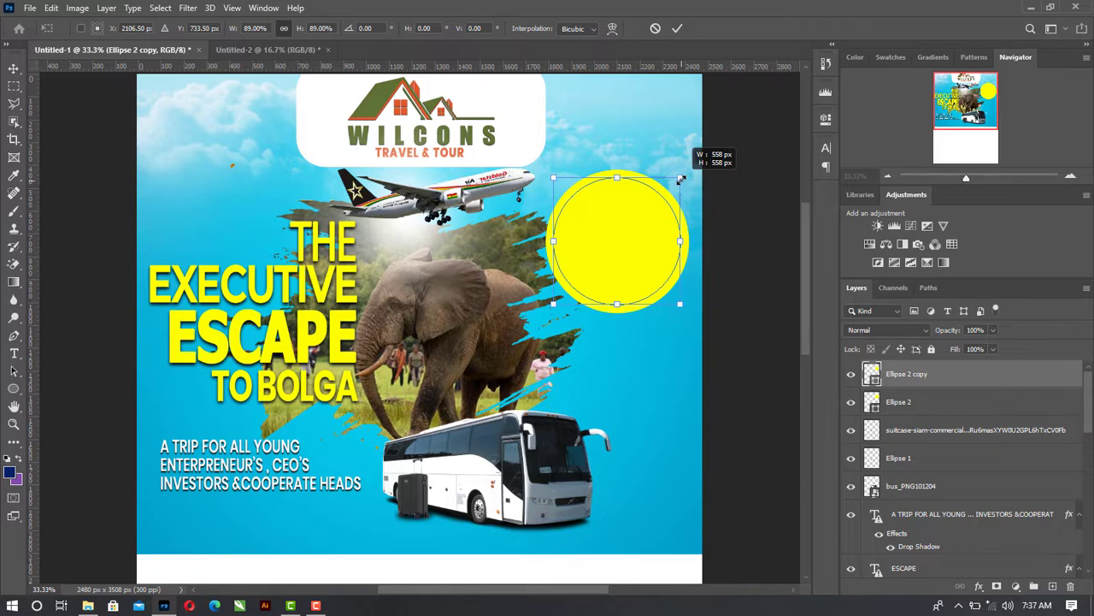
key(Return)
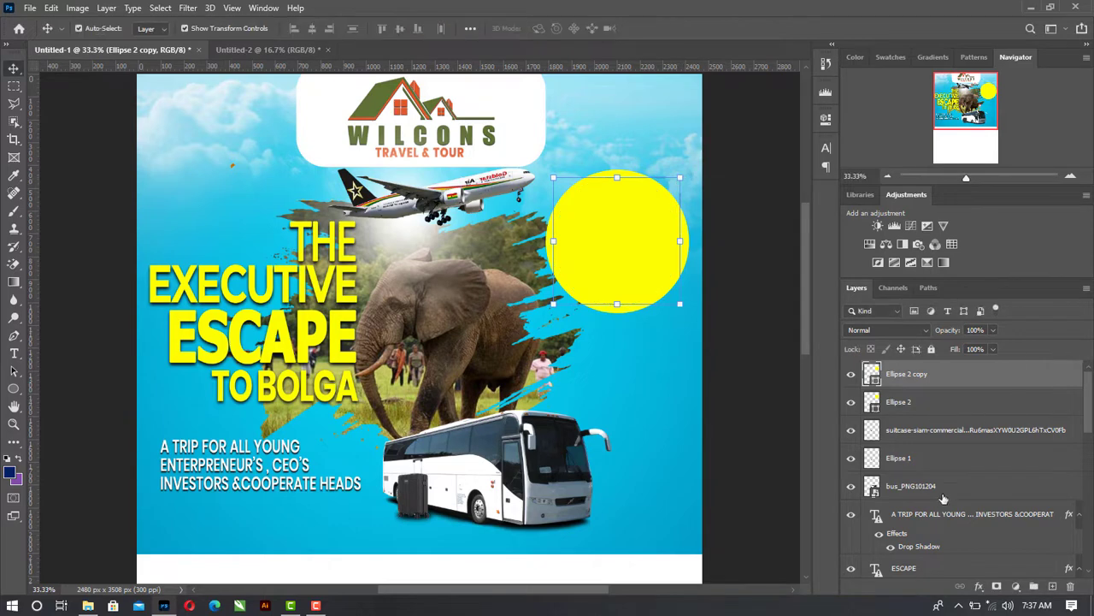
Add an inside stroke to the circle copy in the dark blue foreground colour #052061
click(979, 586)
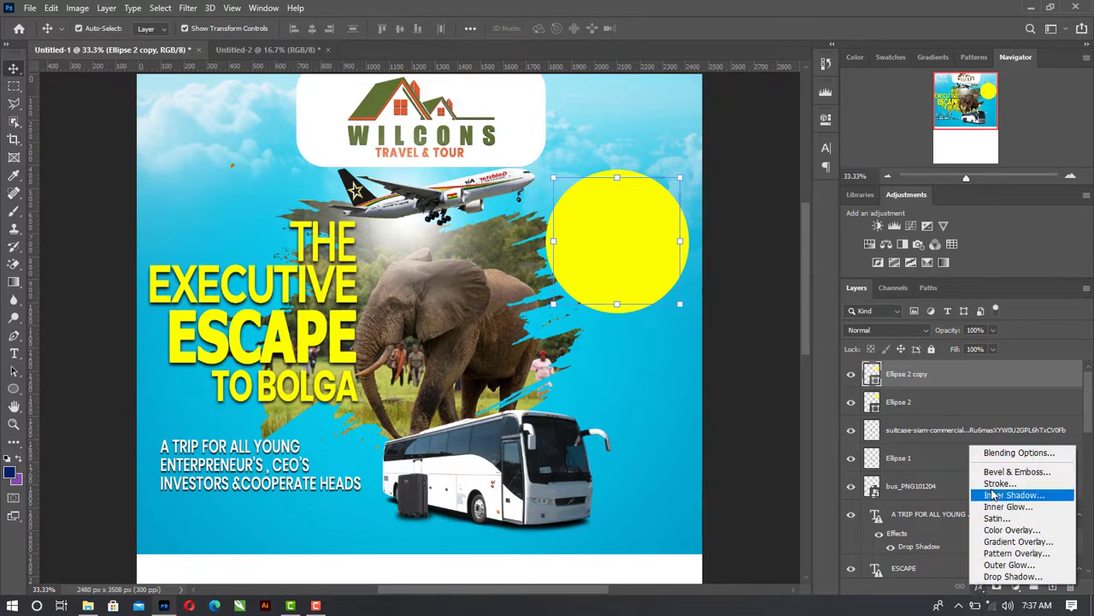
click(992, 485)
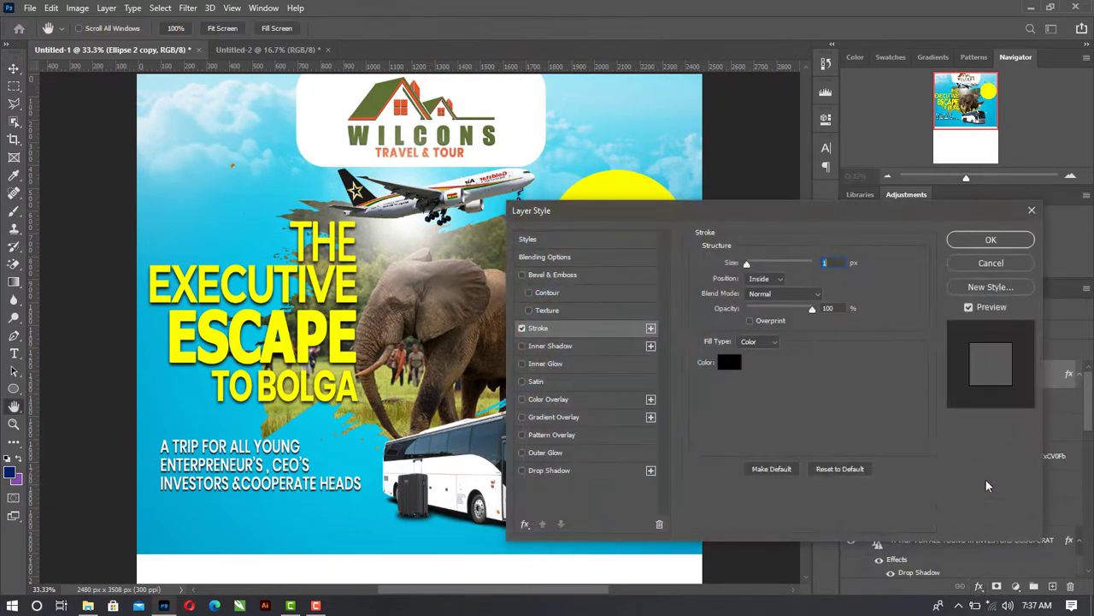
click(736, 359)
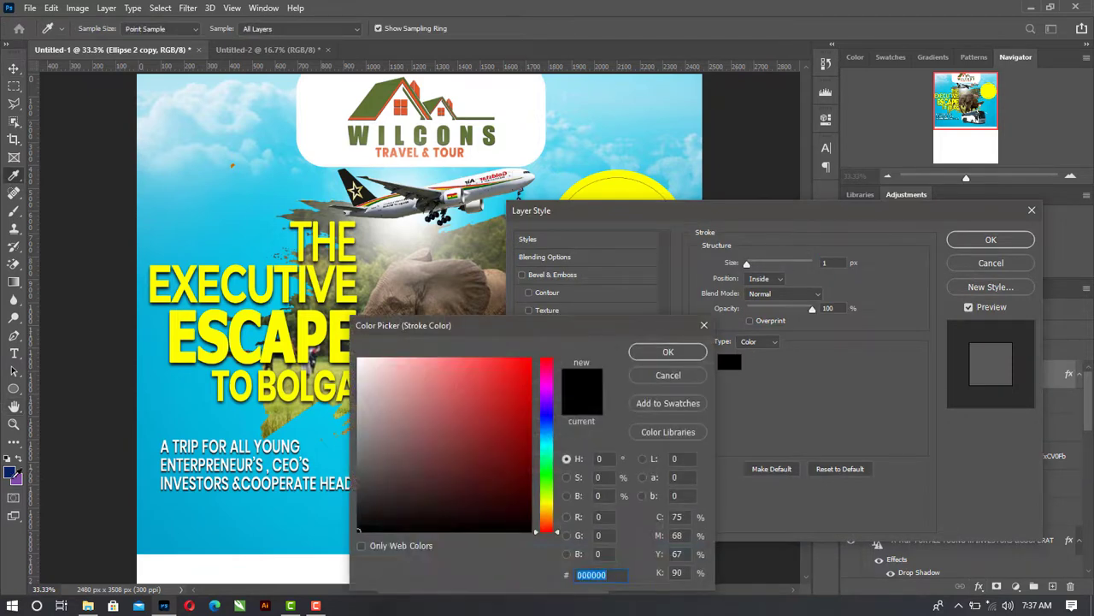
click(9, 471)
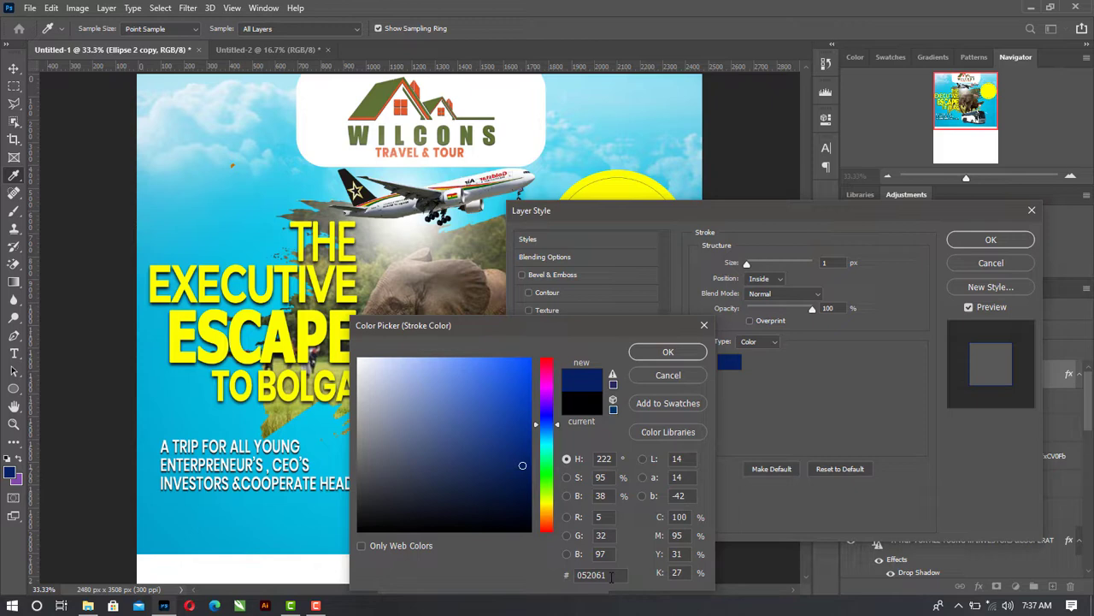
click(668, 351)
Set the circle copy's stroke size to 8 px and apply the layer style
drag(747, 265, 753, 268)
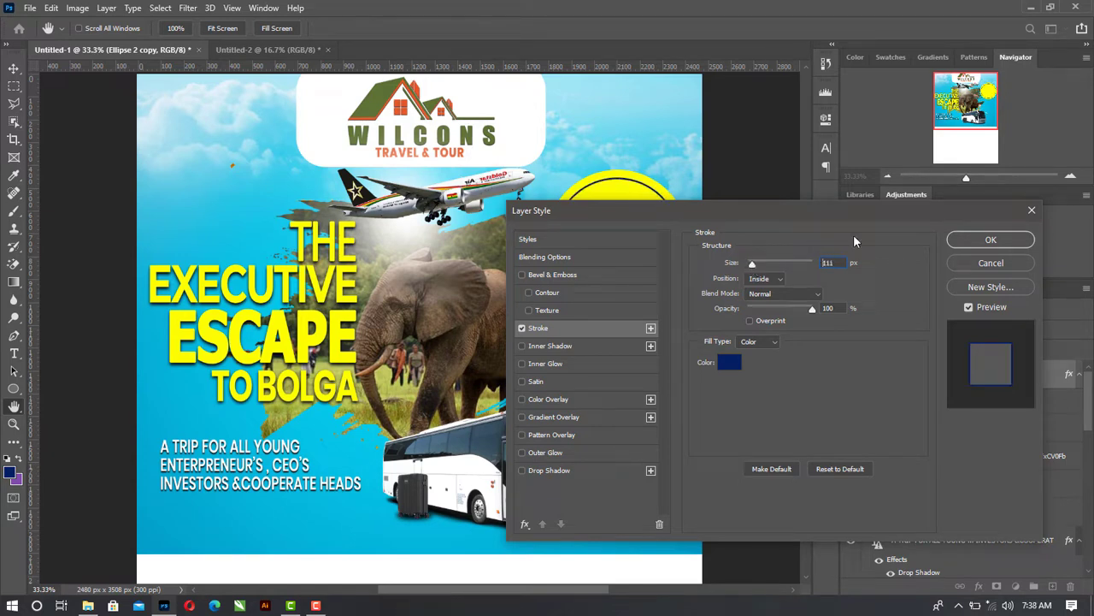
click(991, 239)
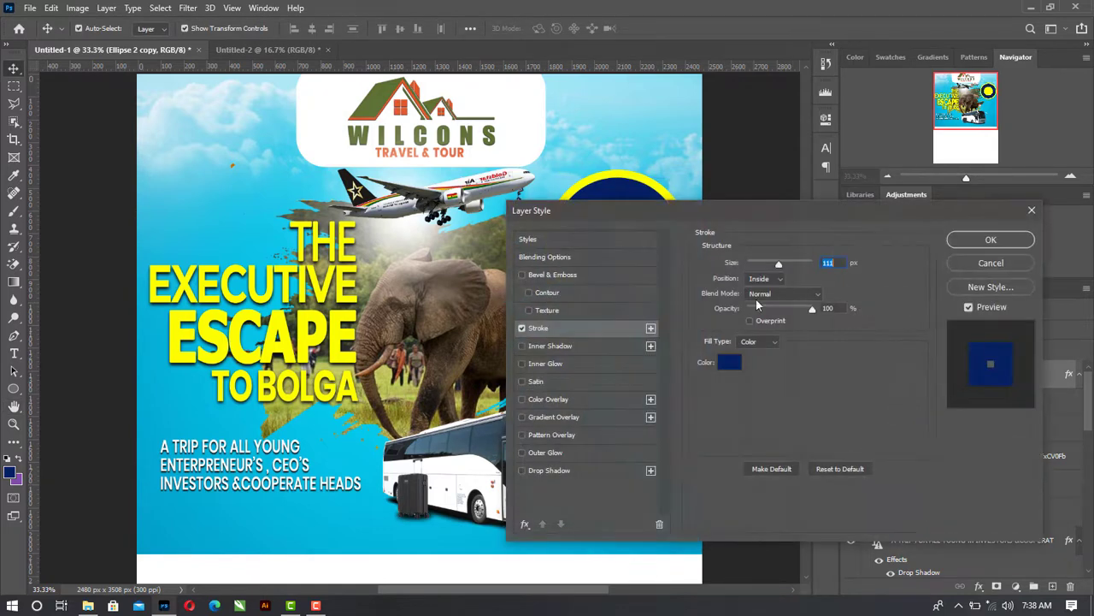
click(753, 265)
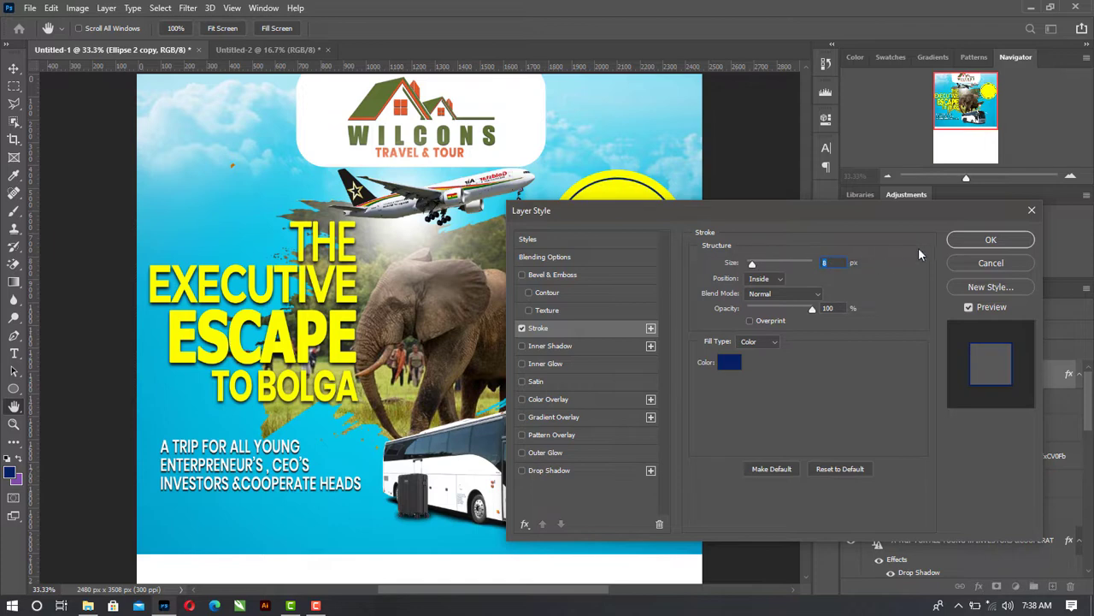
click(975, 240)
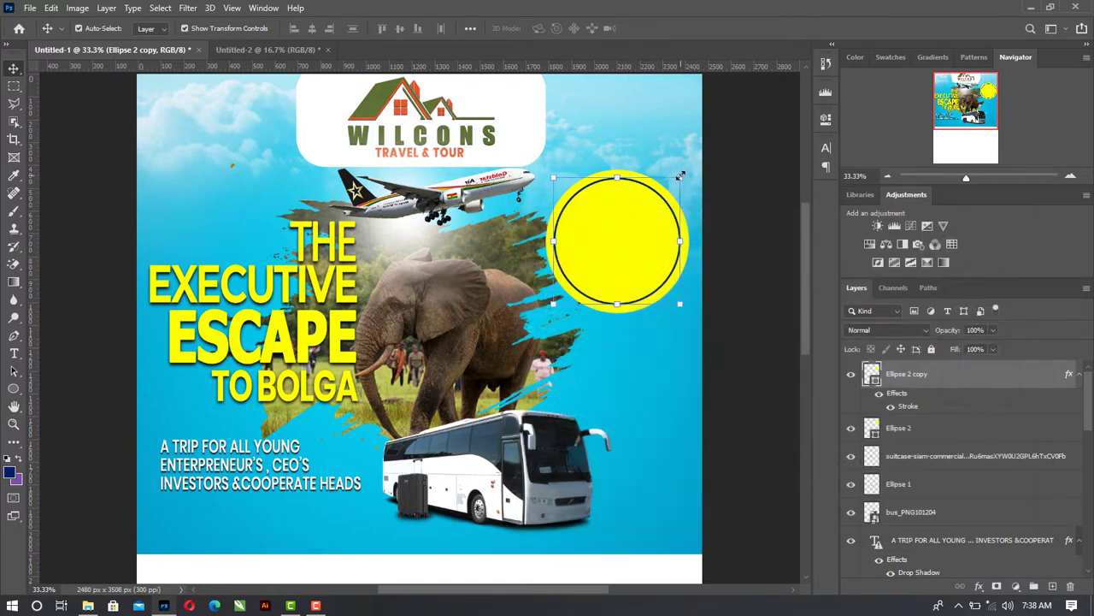
Enlarge the stroked inner circle slightly about its centre, bringing its ring nearer the outer circle's edge, and deselect it
drag(682, 175, 684, 172)
key(Return)
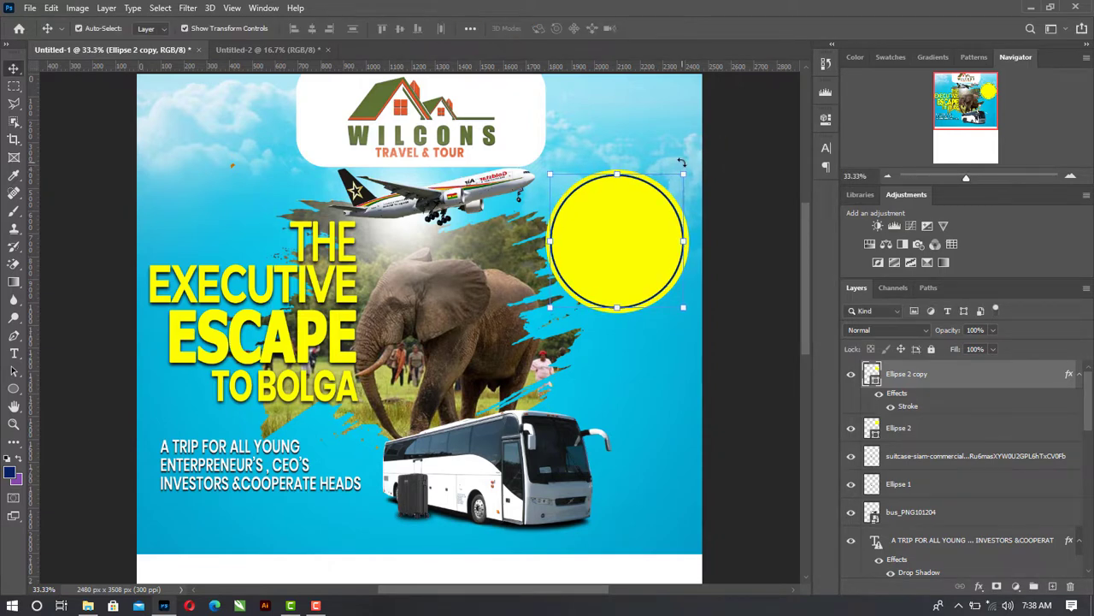
click(733, 176)
click(789, 204)
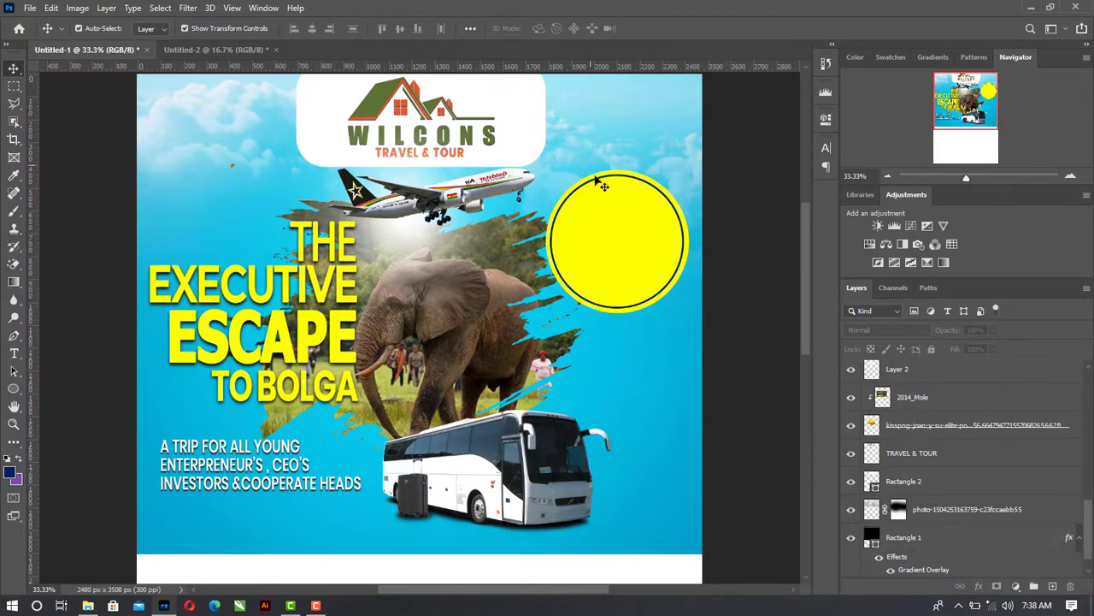
Bring the "A TRIP THAT COVERS" and "BUSINESS OPPORTUNITIES LUXURY, TOURISM & LEISURE" text layers from Untitled-2 onto the yellow circle in Untitled-1
click(636, 240)
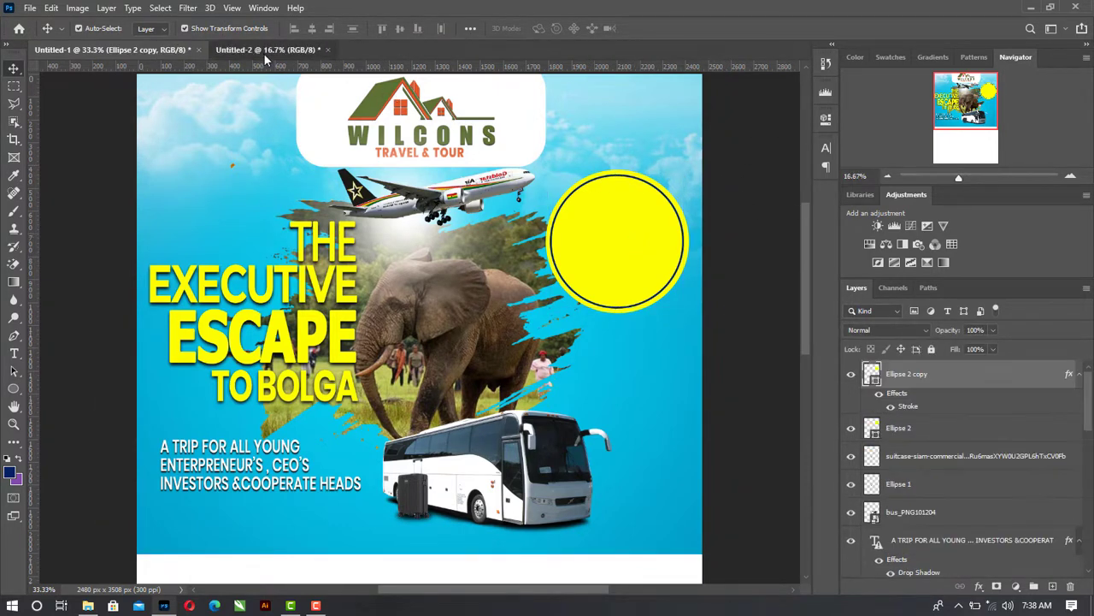
click(263, 53)
click(511, 227)
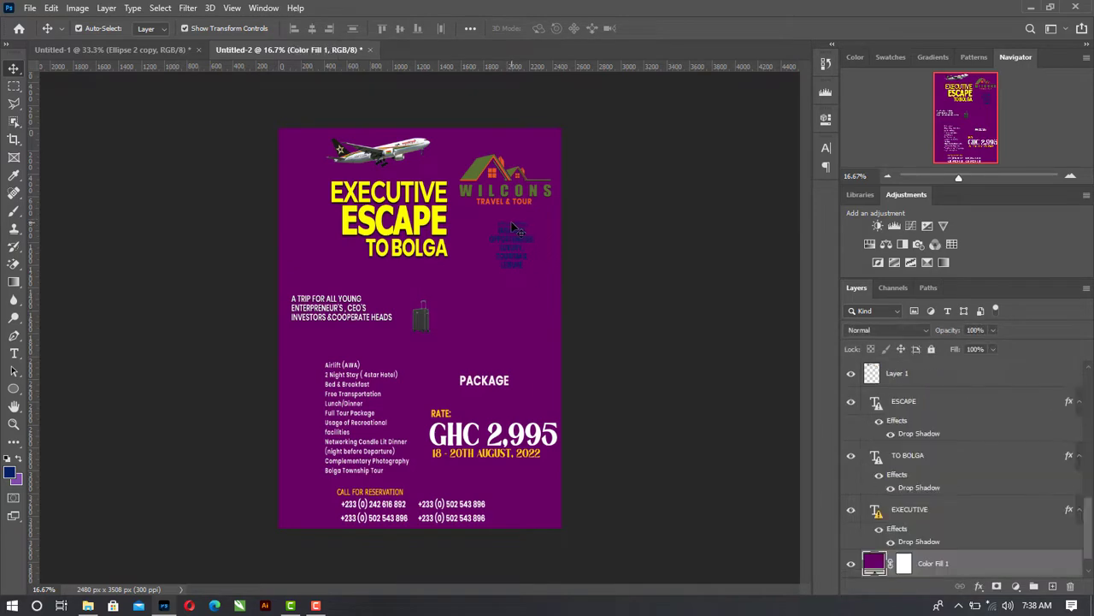
click(511, 227)
drag(516, 267, 627, 234)
click(661, 291)
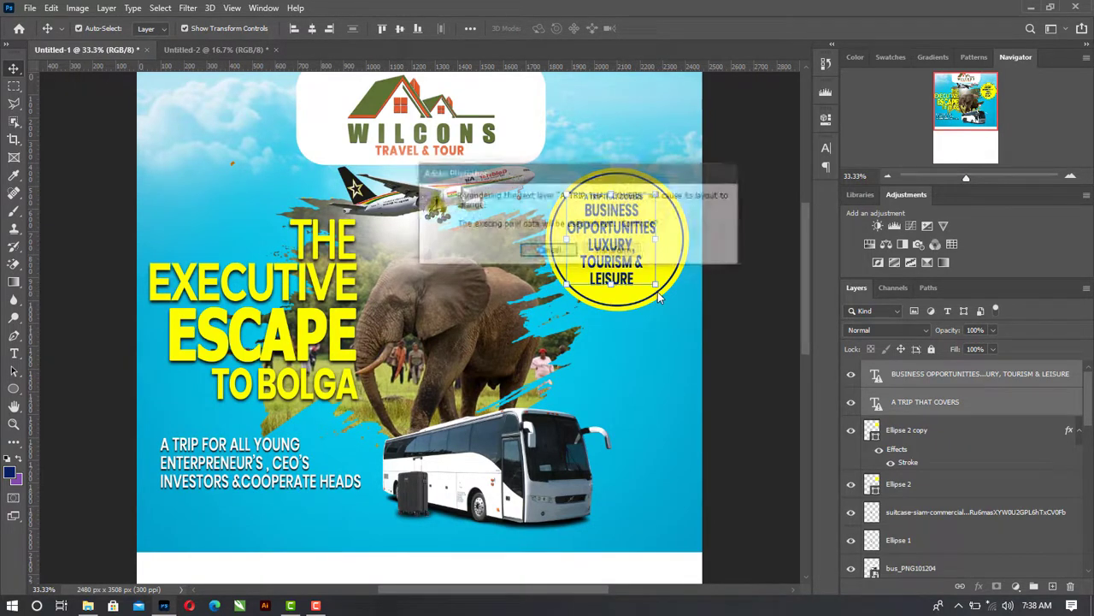
Scale both badge text layers to about 108% and centre them inside the yellow circle
click(629, 253)
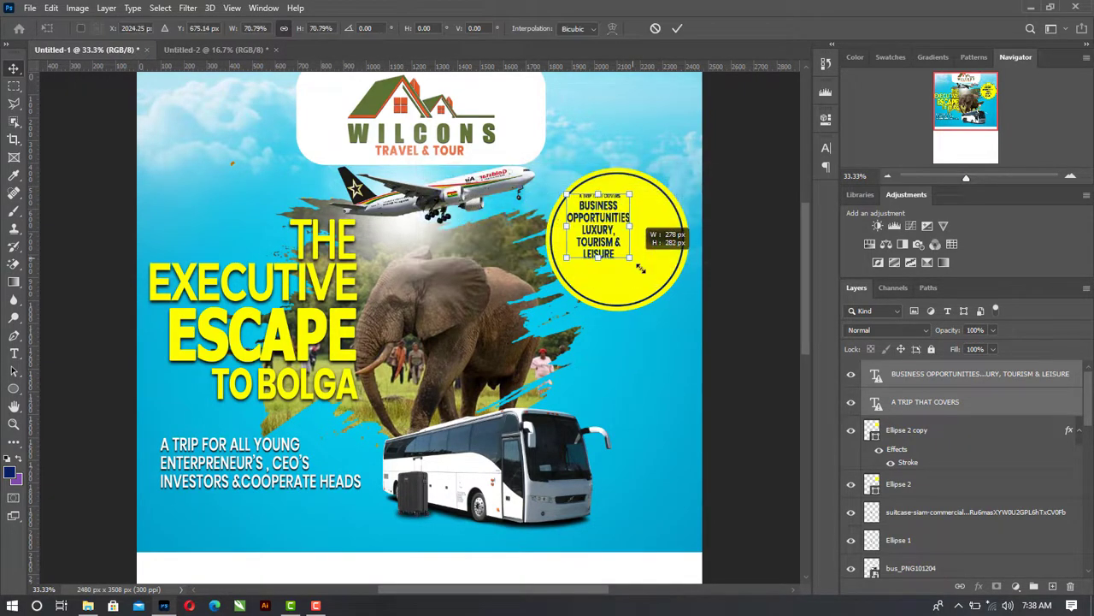
drag(655, 284, 665, 293)
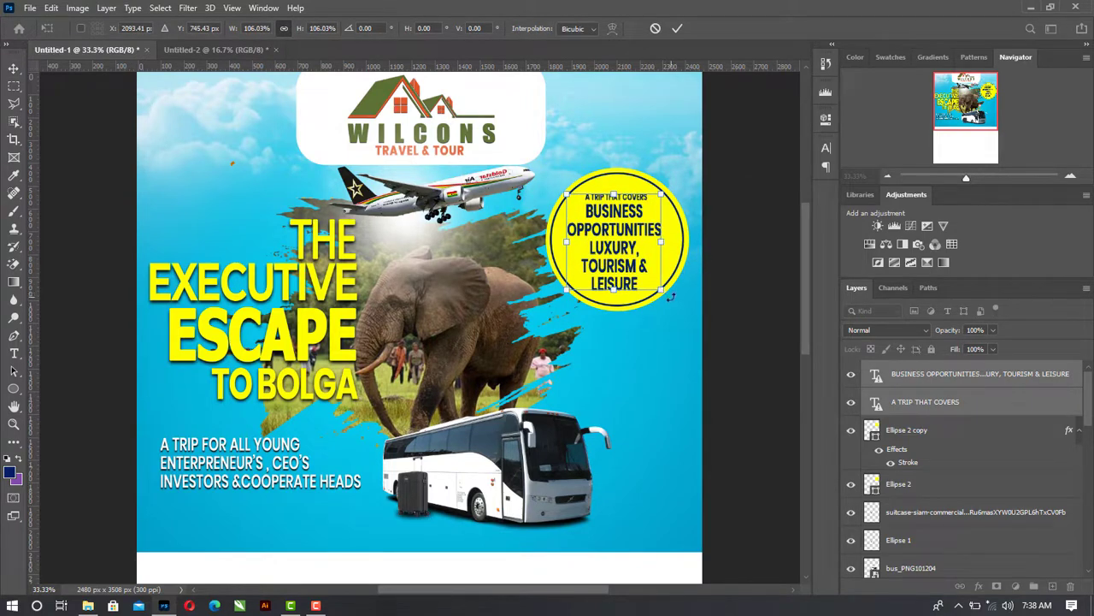
drag(666, 188, 668, 186)
key(Right)
key(Right)
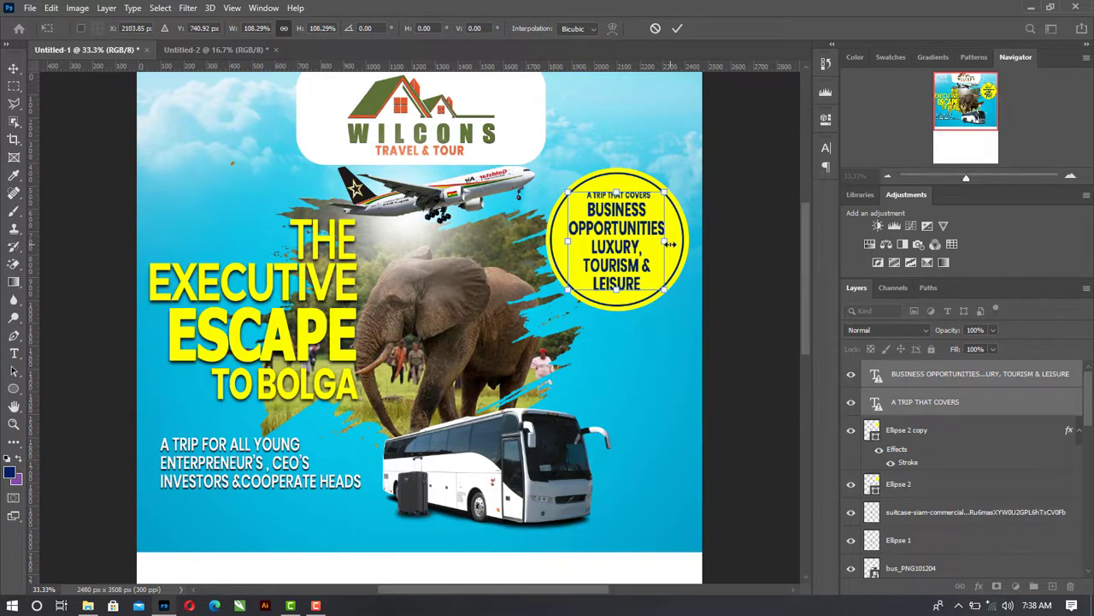
key(Down)
key(Right)
key(Right)
key(Down)
key(Down)
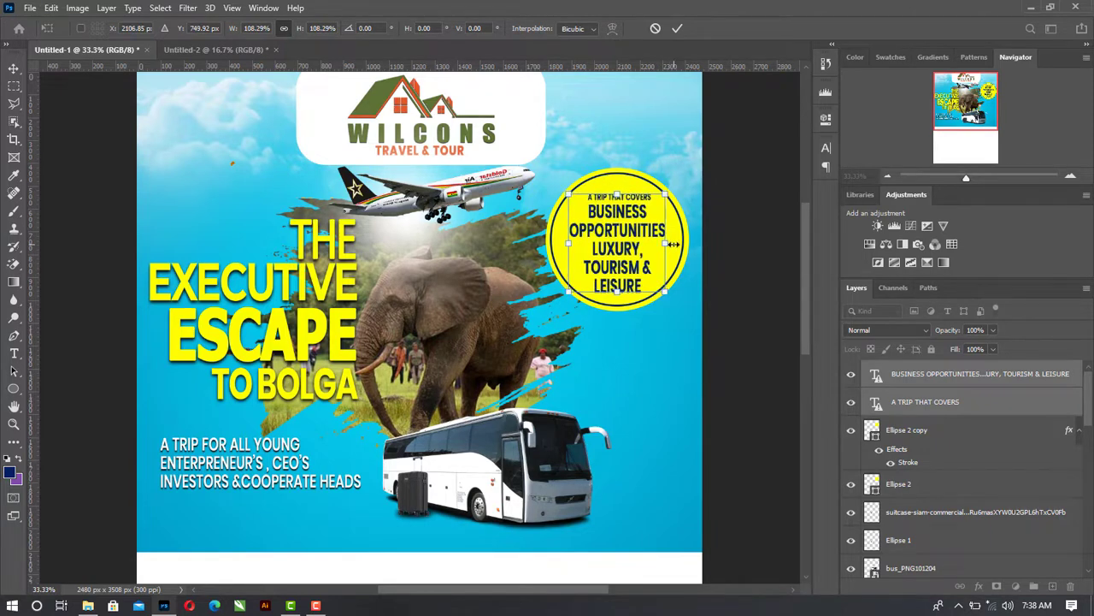
key(Return)
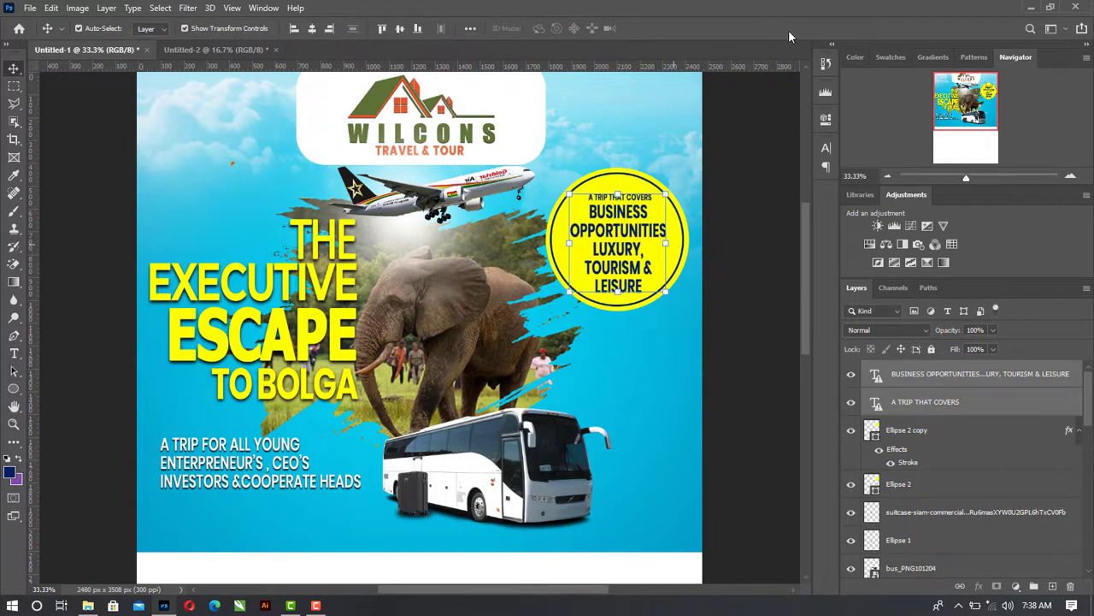
Enlarge the 2014_Mole elephant photo together with its brush-stroke shape to about 118% and reposition them behind the headline and bus
click(887, 175)
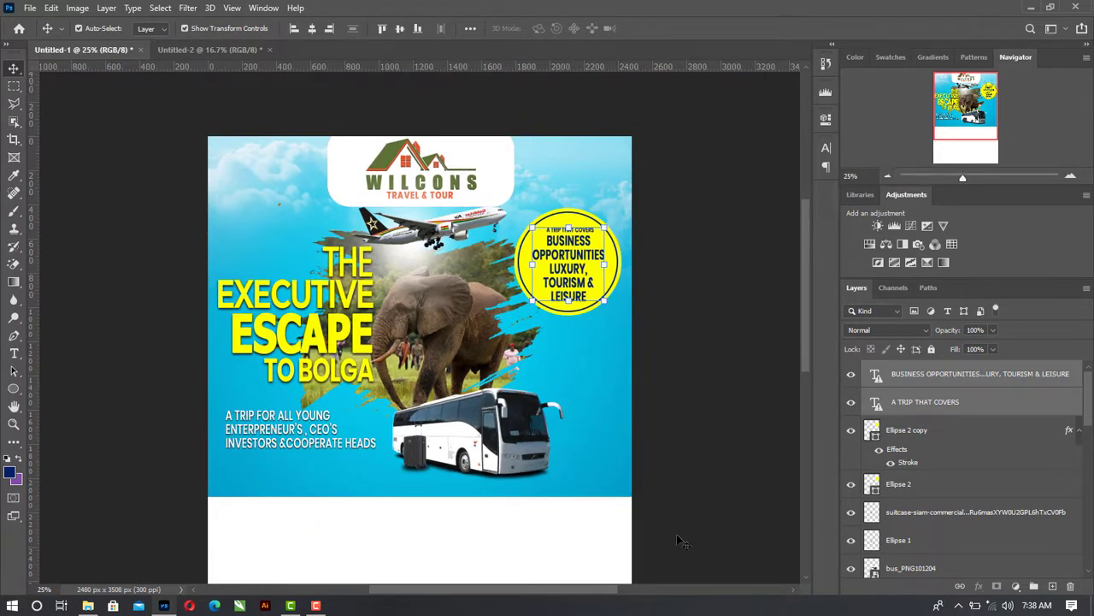
scroll(1050, 496, down, 5)
click(967, 536)
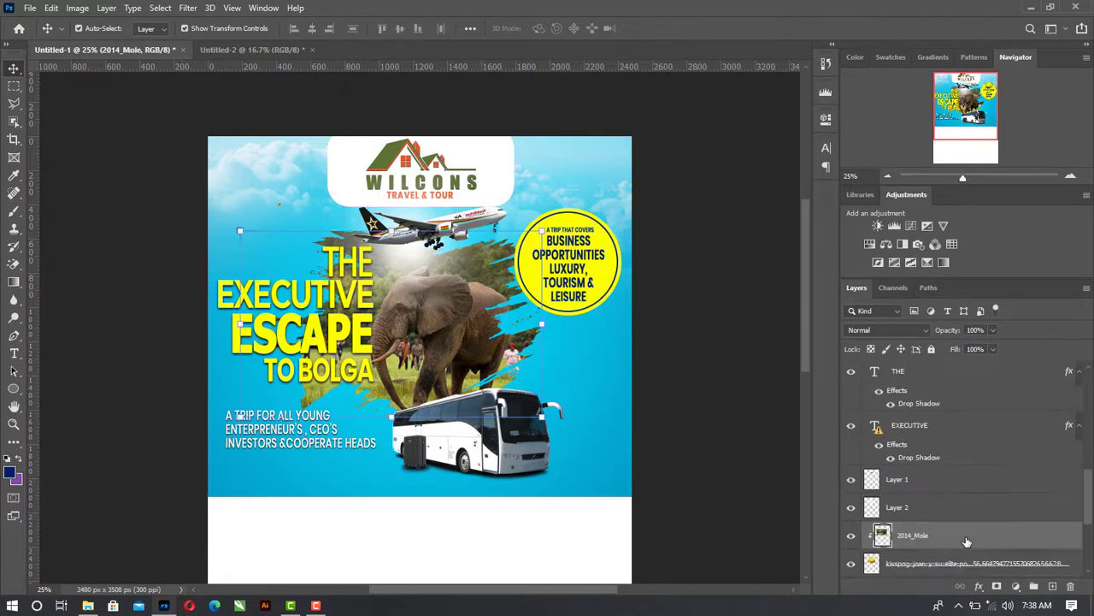
shift+click(923, 564)
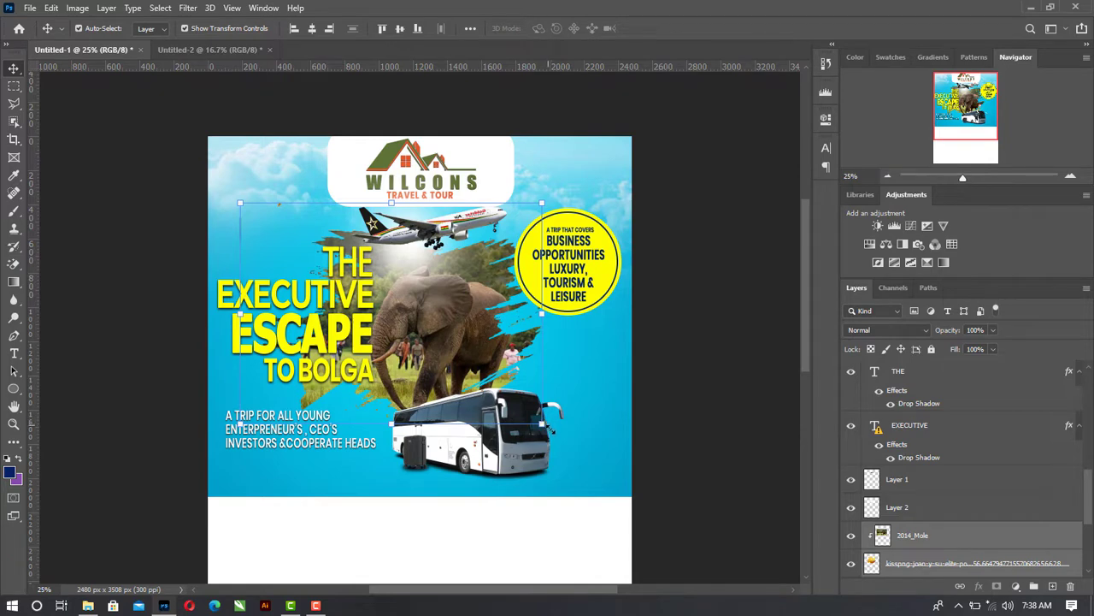
drag(547, 428, 569, 447)
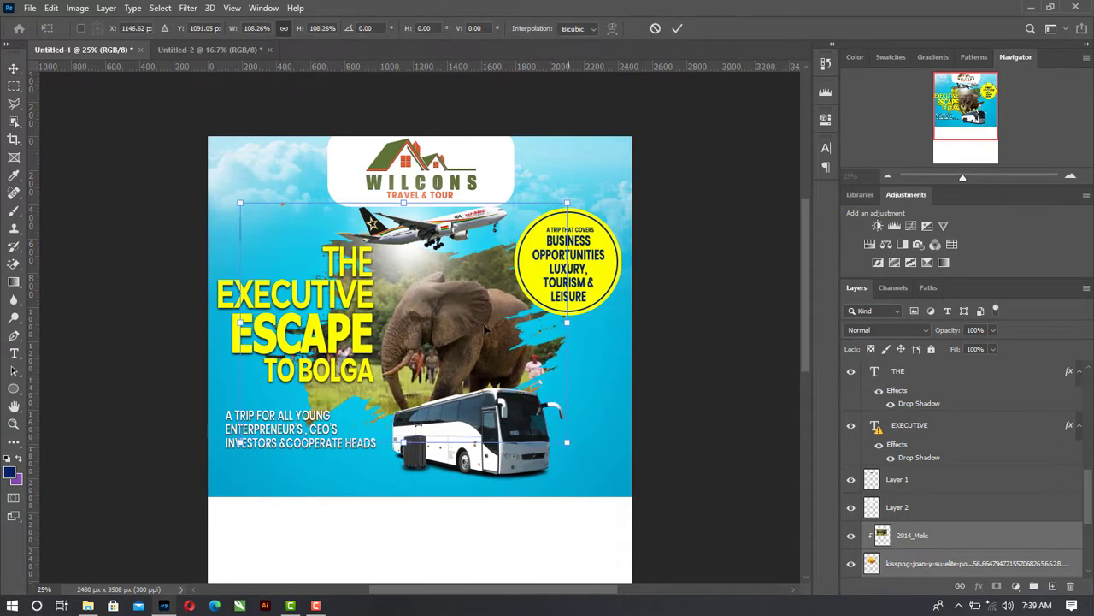
drag(482, 319, 471, 306)
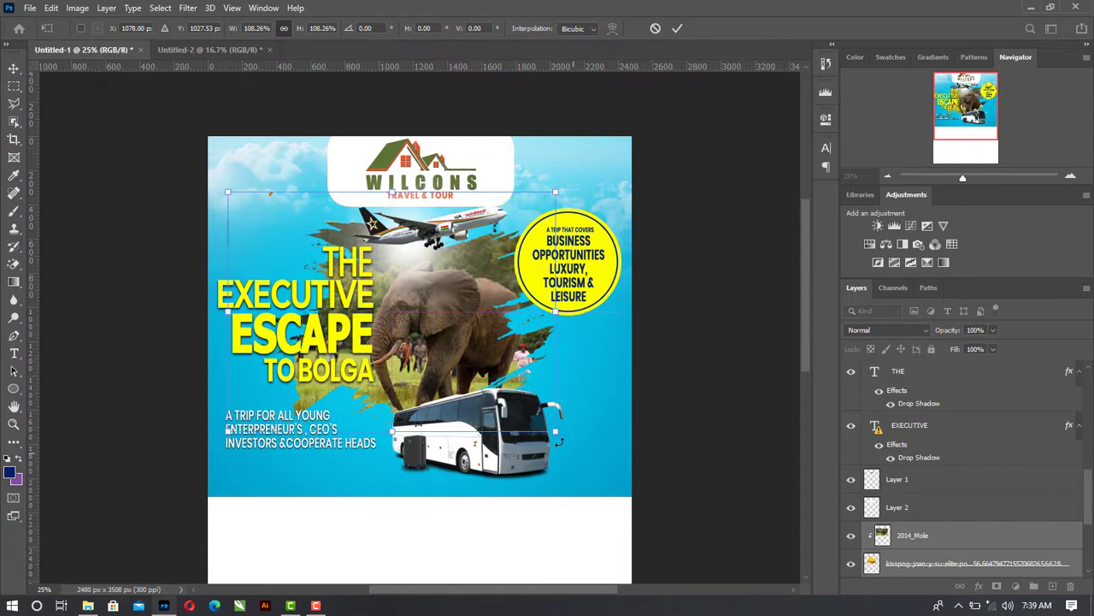
drag(554, 432, 585, 451)
drag(478, 330, 481, 330)
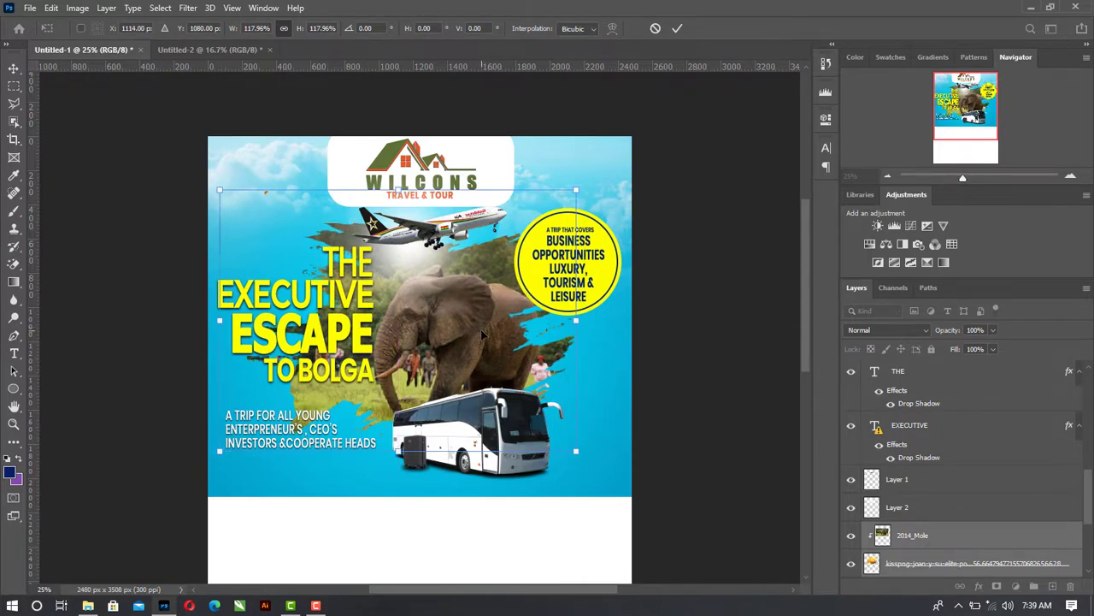
key(Return)
Apply the enlargement of the elephant photo and its brush-stroke shape, and leave no layer selected
click(402, 242)
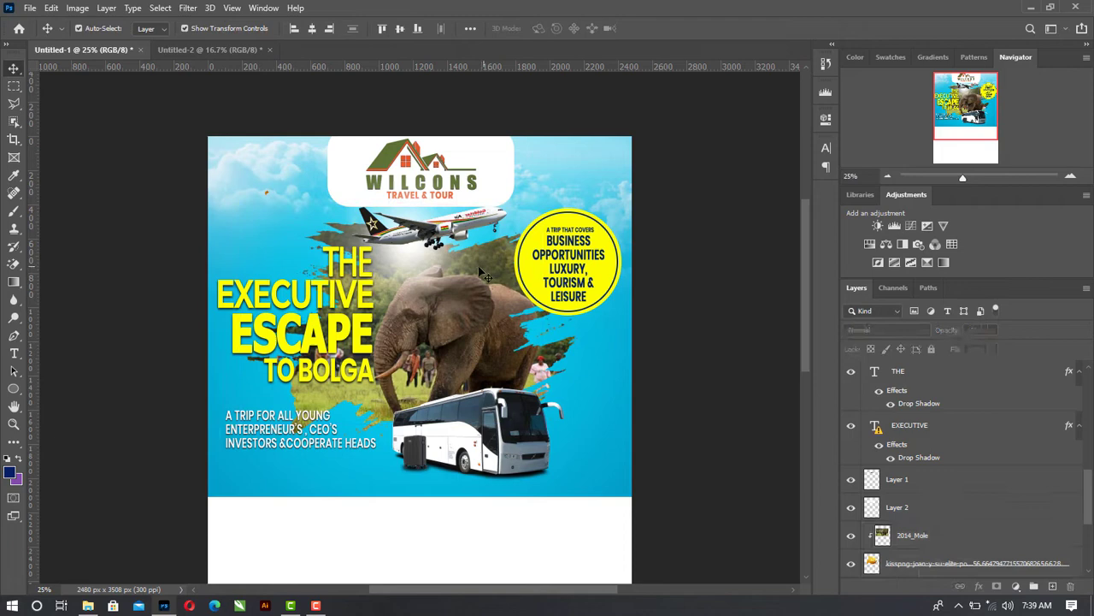
click(387, 248)
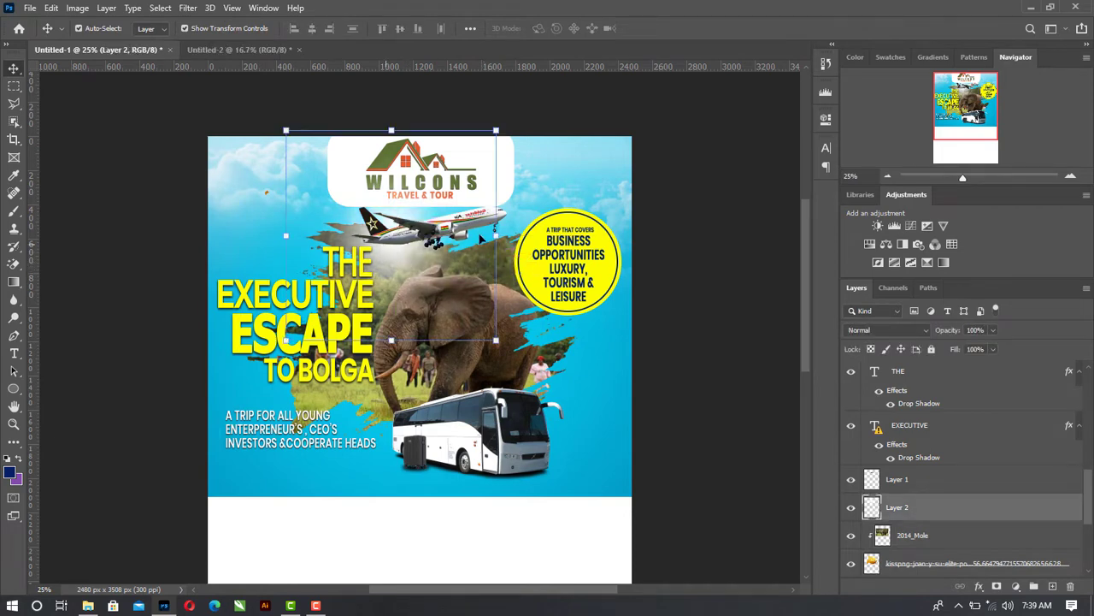
click(787, 198)
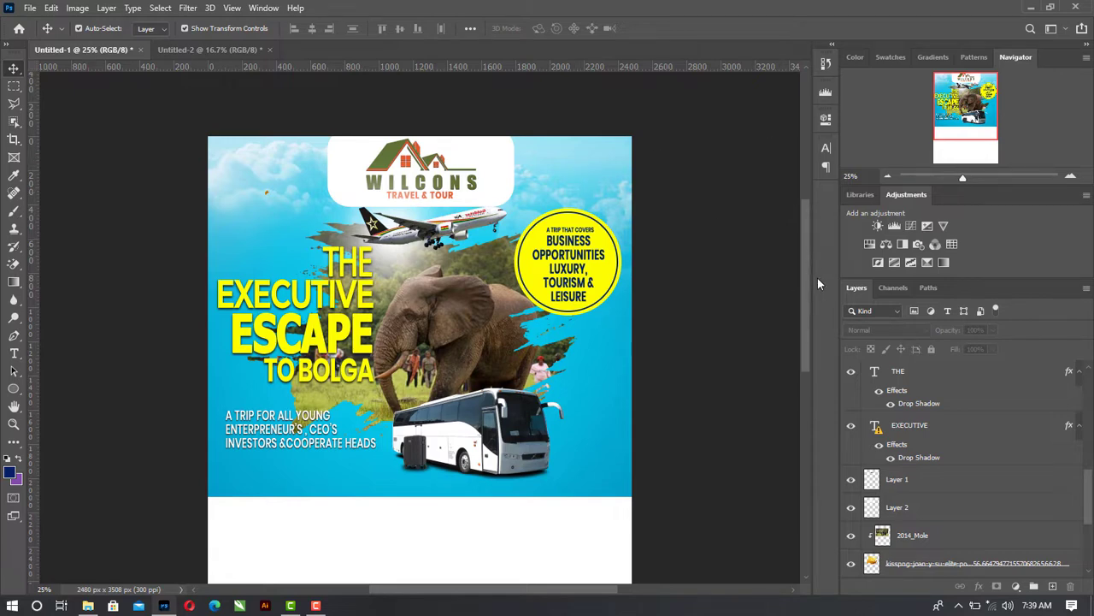
Sample the purple #660064 from the Untitled-2 background as the foreground colour
scroll(817, 278, down, 4)
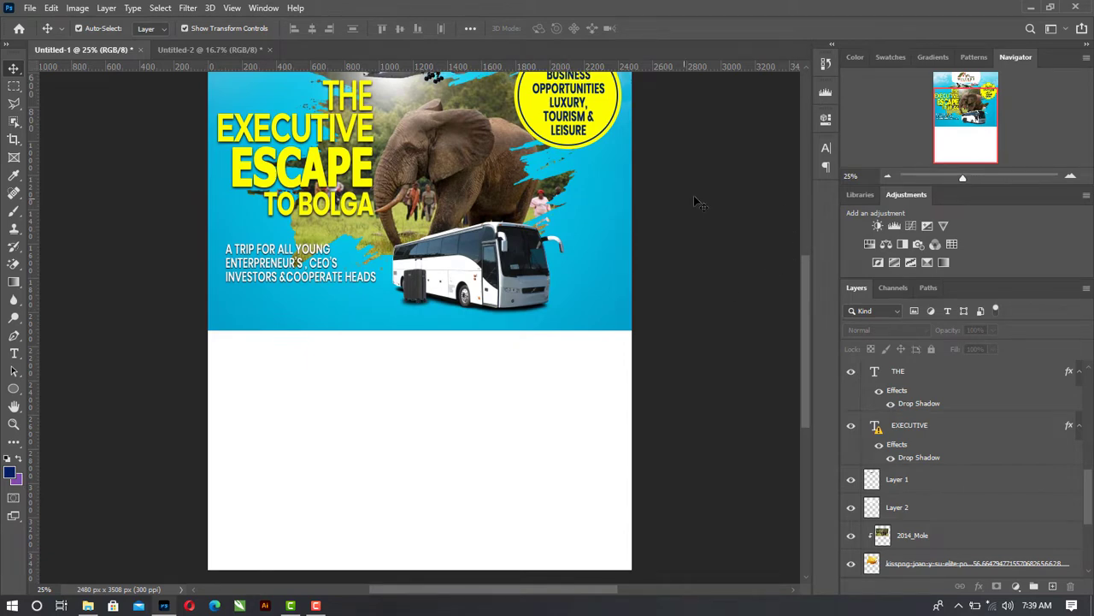
click(216, 47)
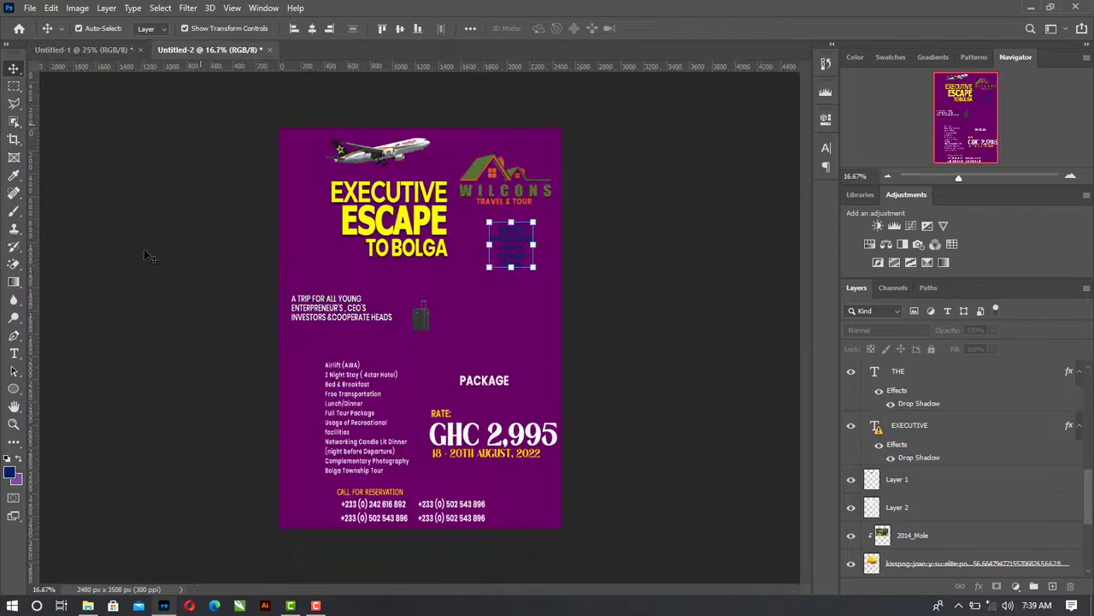
click(12, 475)
click(388, 266)
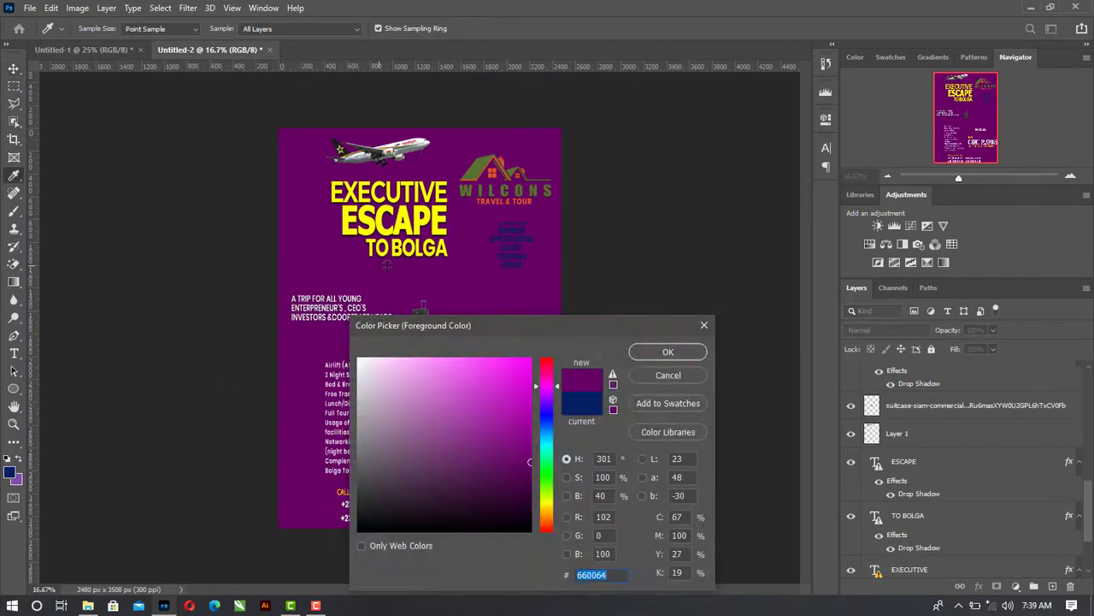
click(667, 353)
Draw a purple rectangle about 2524 x 1424 px over the blank white lower part of the Untitled-1 poster
click(95, 50)
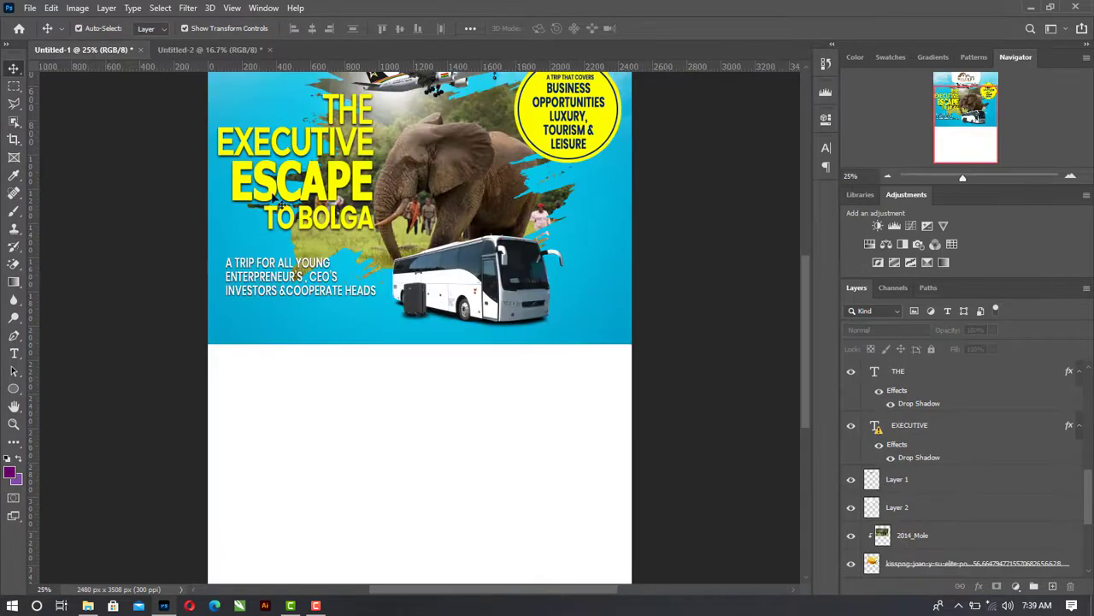
click(13, 388)
click(49, 389)
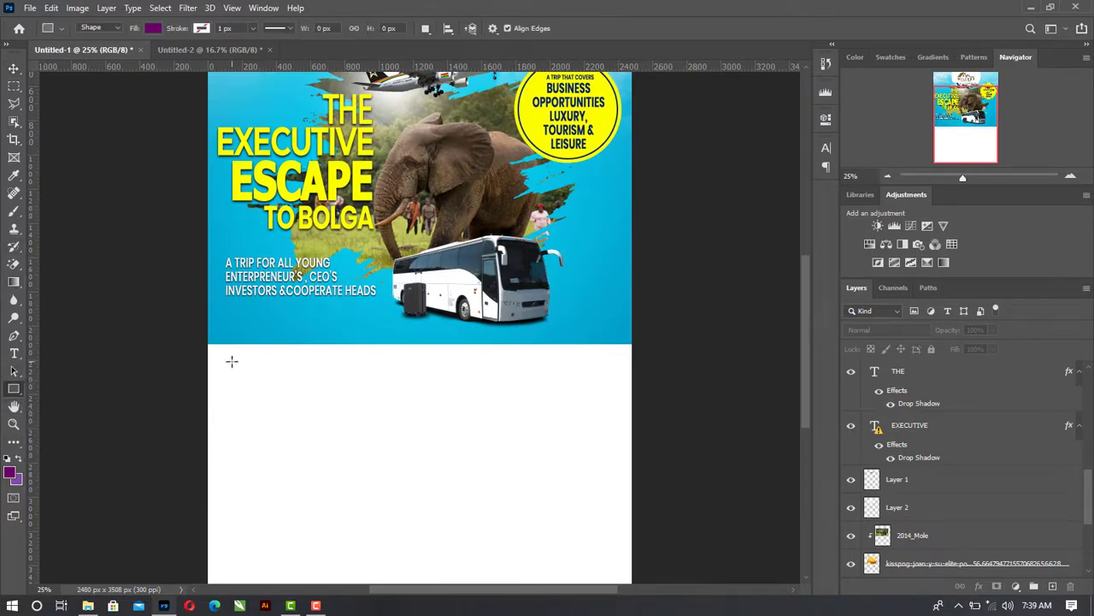
drag(202, 343, 635, 556)
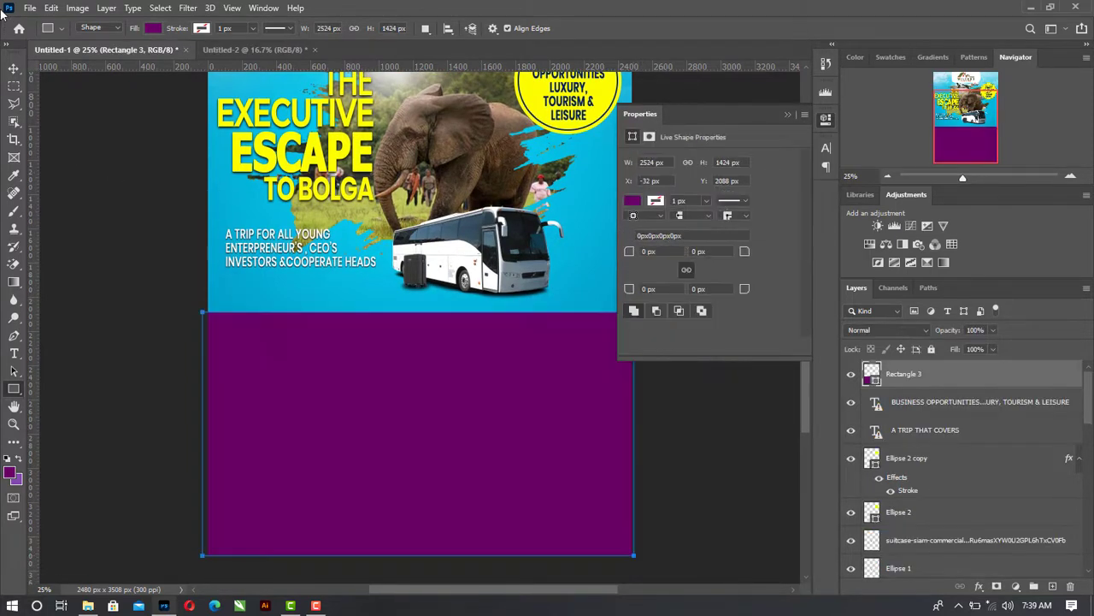
Stretch the purple rectangle's height to about 107.65%, nudge it down until its upper edge sits just below the bus, and deselect it
key(v)
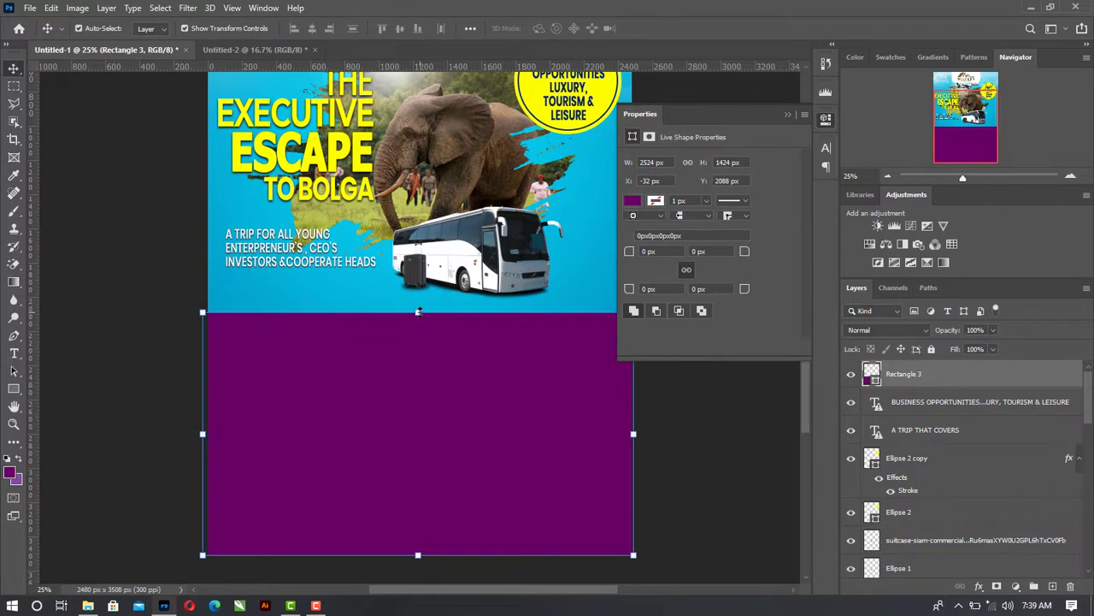
click(418, 311)
drag(418, 312, 417, 292)
key(Down)
key(Down)
key(Down)
key(Down)
key(Down)
key(Down)
key(Down)
key(Down)
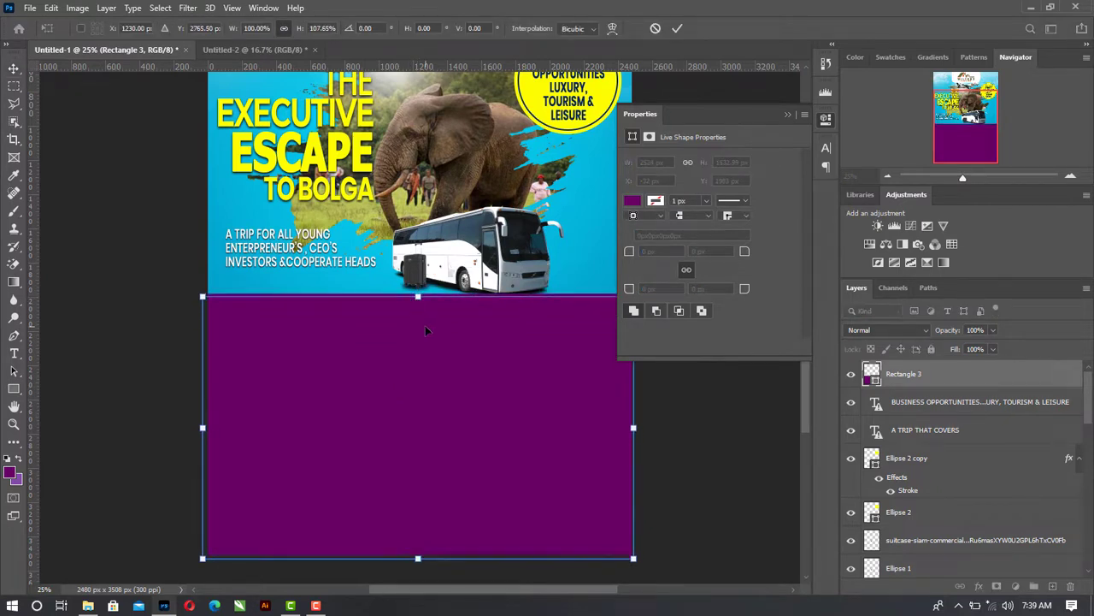
key(Down)
key(Down)
key(Down)
key(Down)
key(Down)
key(Down)
key(Down)
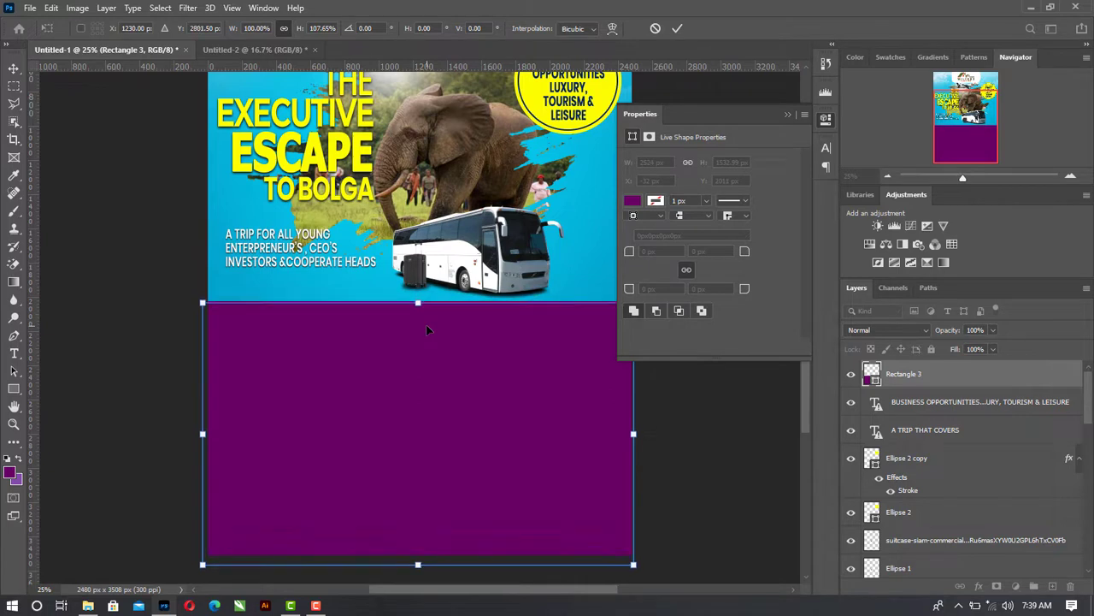
key(Down)
key(Down)
key(Down)
key(Down)
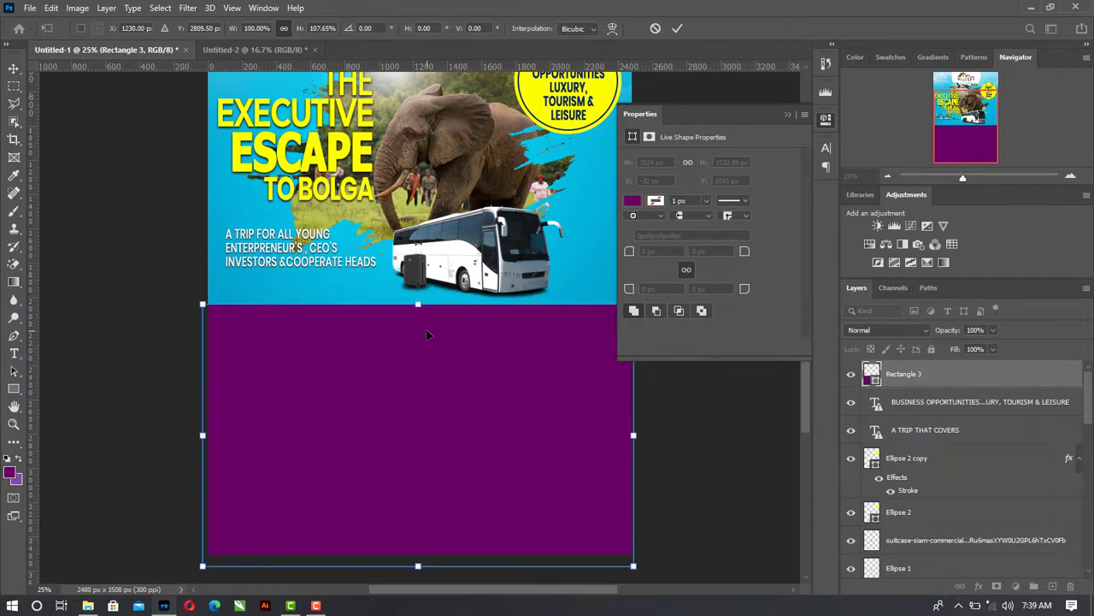
key(Return)
click(689, 442)
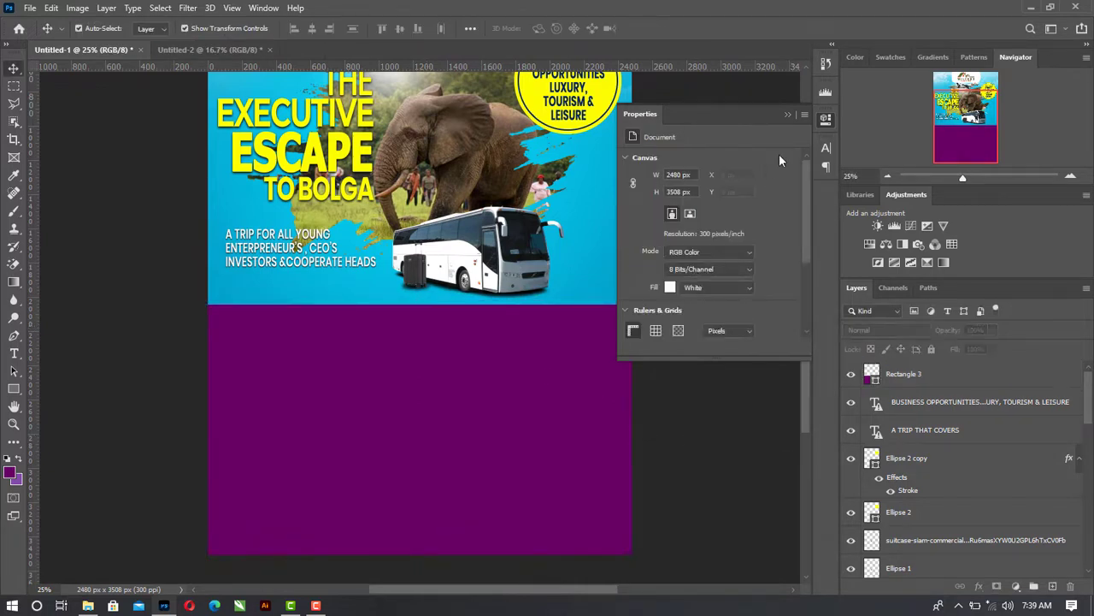
click(787, 115)
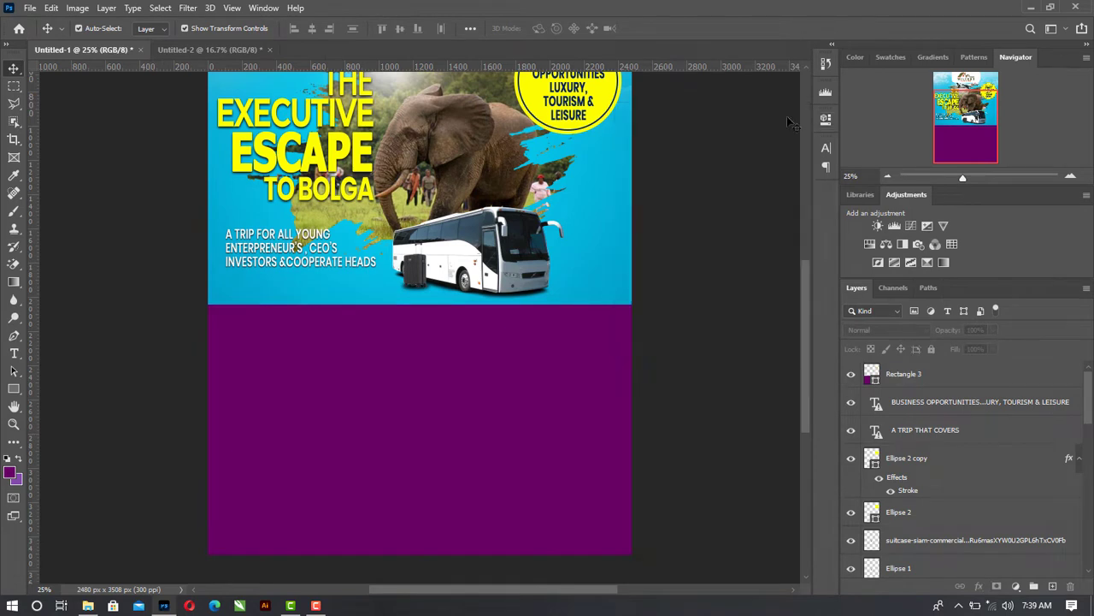
Draw a rectangle about 1012 x 1260 px on the left half of the purple area and fill it with white, #ffffff
click(14, 388)
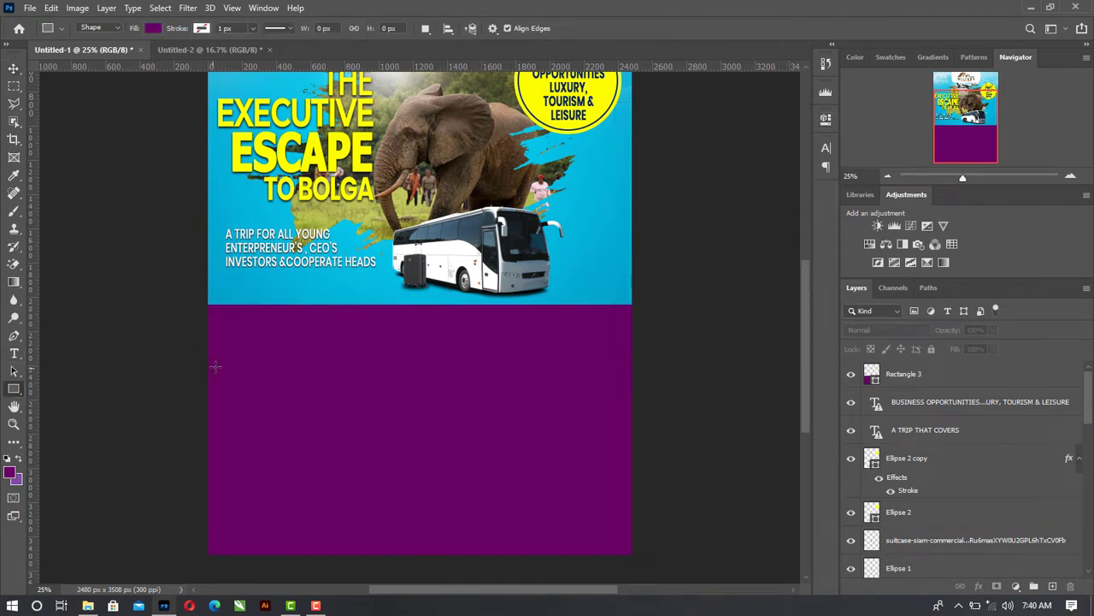
drag(243, 339, 405, 538)
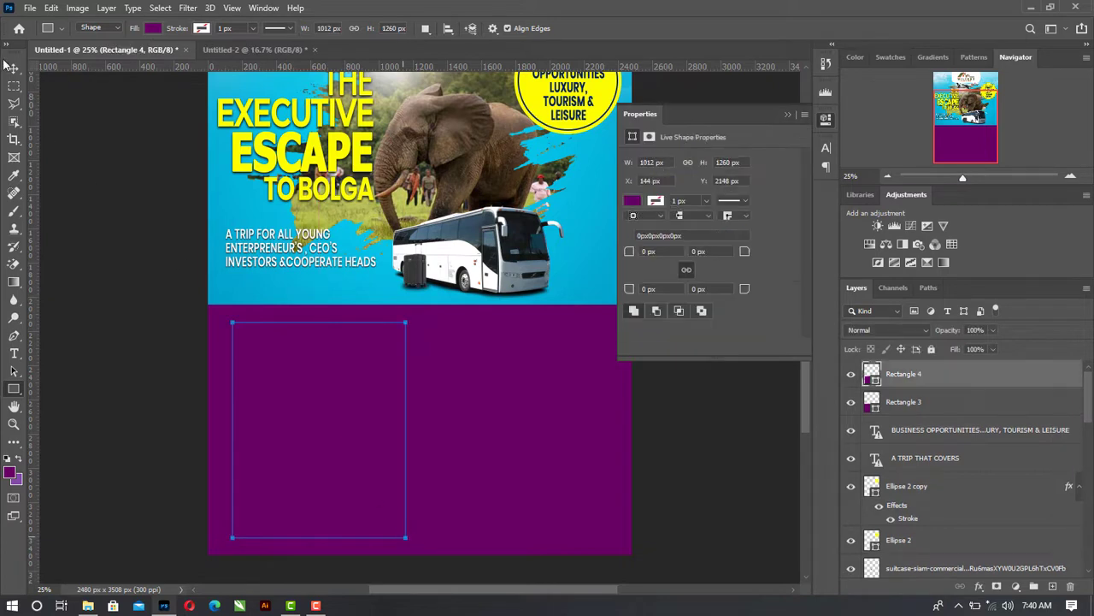
double_click(872, 374)
text(ffffff)
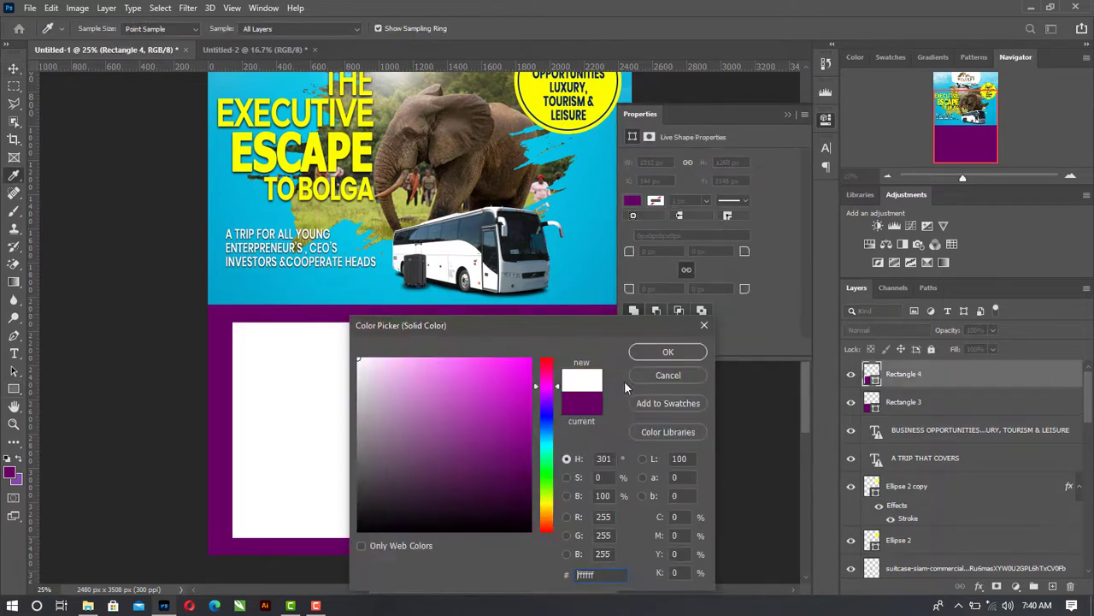
key(Return)
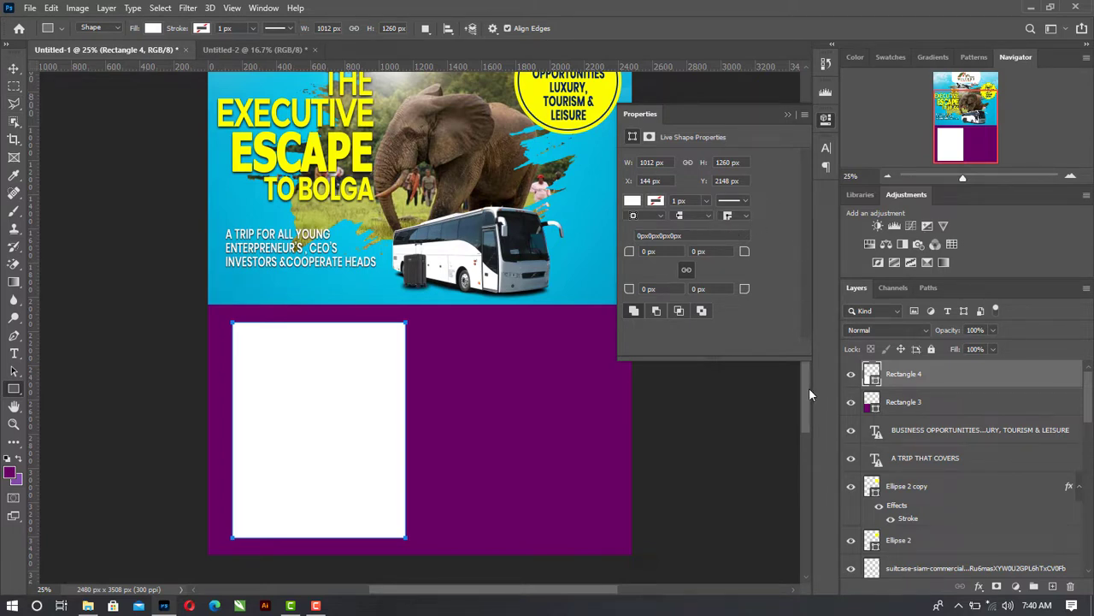
Give the white rectangle a 0.51 px white stroke and reduce its layer fill to 0%
click(264, 8)
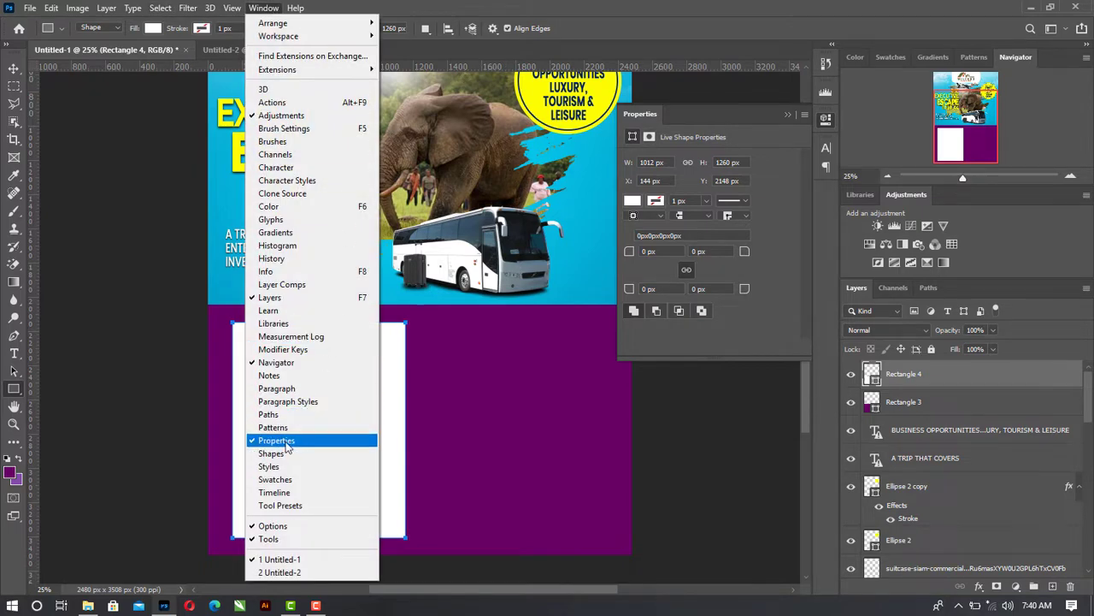
click(798, 205)
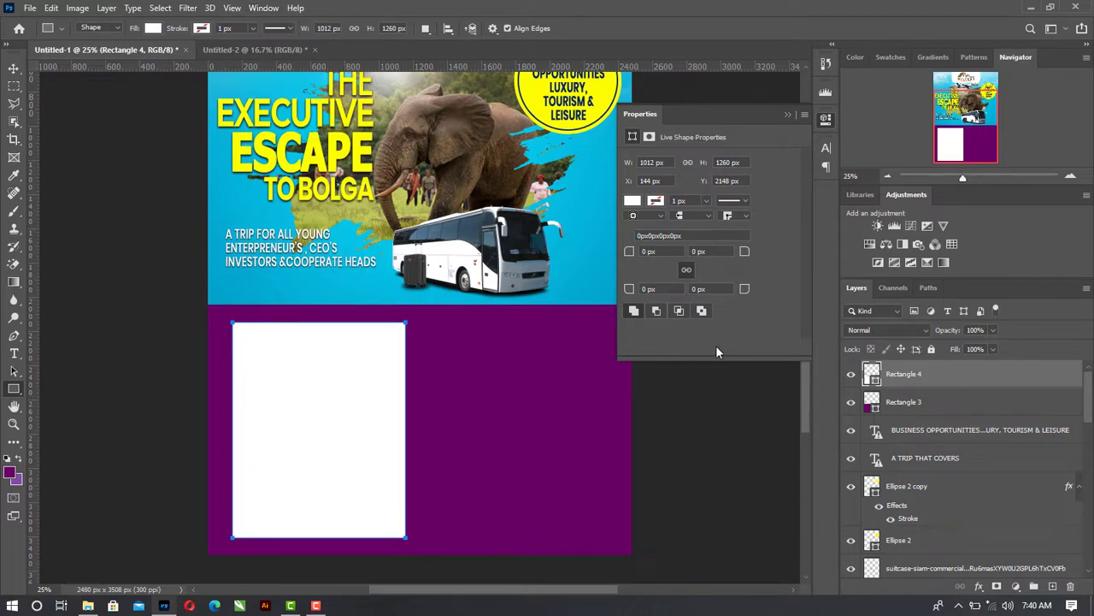
click(706, 204)
drag(705, 220, 702, 220)
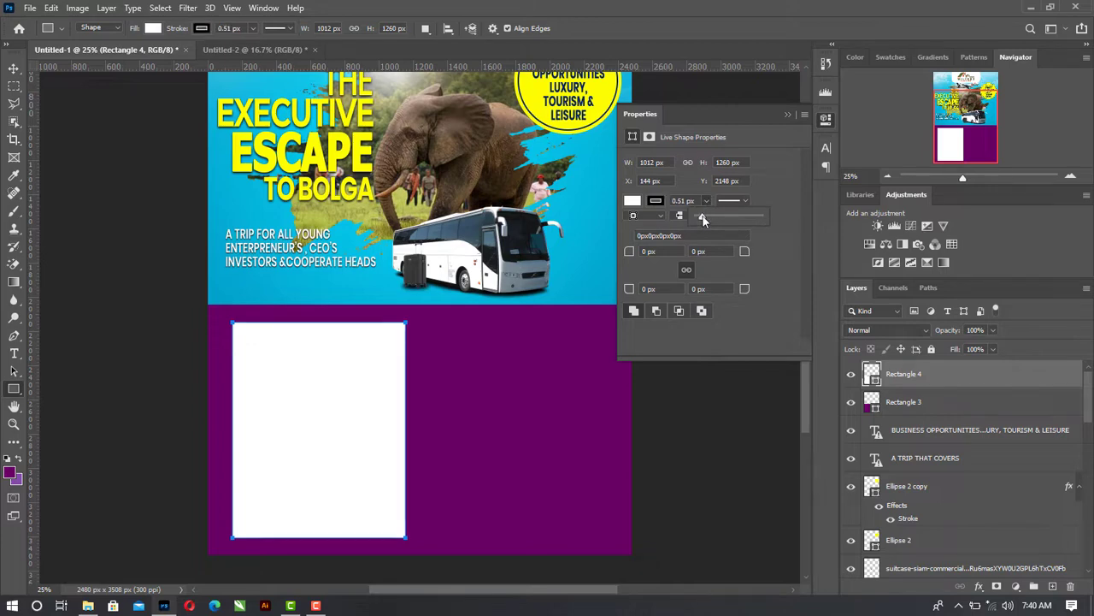
click(662, 201)
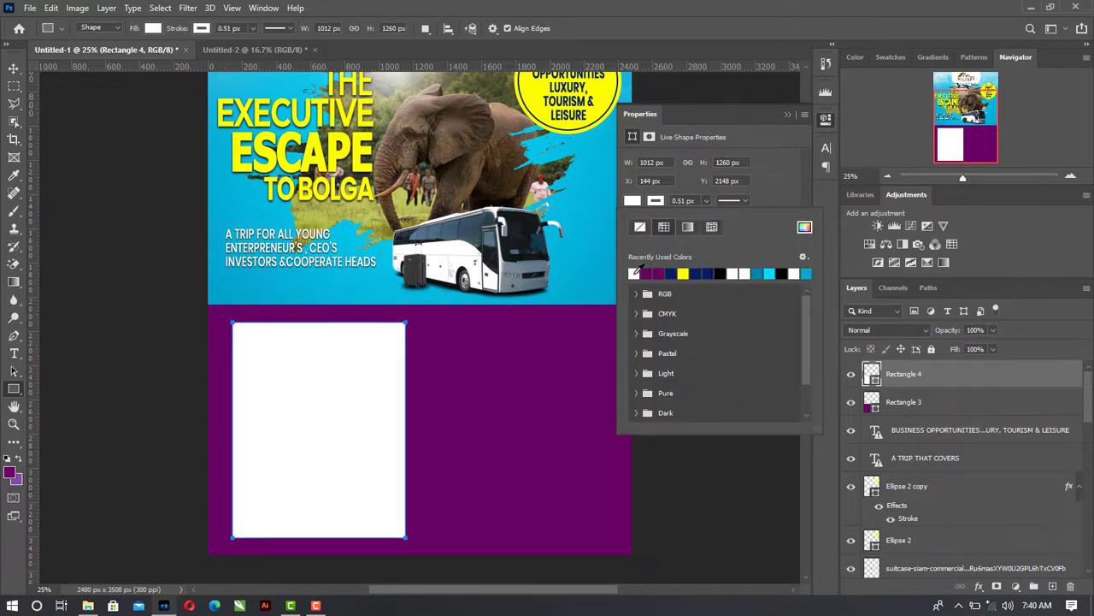
click(992, 350)
drag(932, 362, 923, 368)
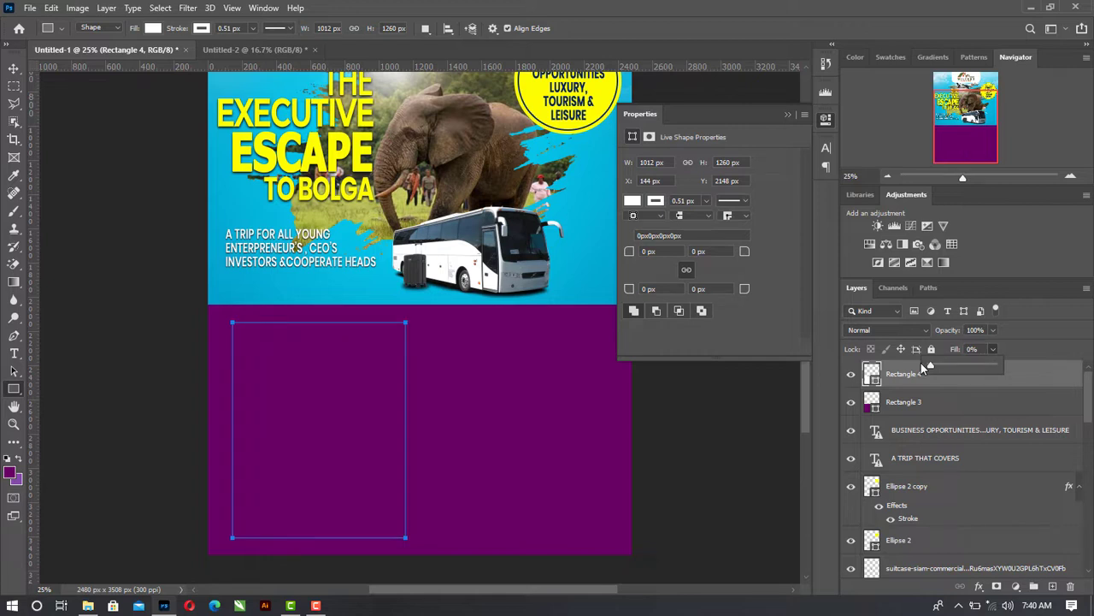
Unlink the outlined rectangle's corner radii and round only its upper-left corner to 10 px
click(628, 251)
click(629, 251)
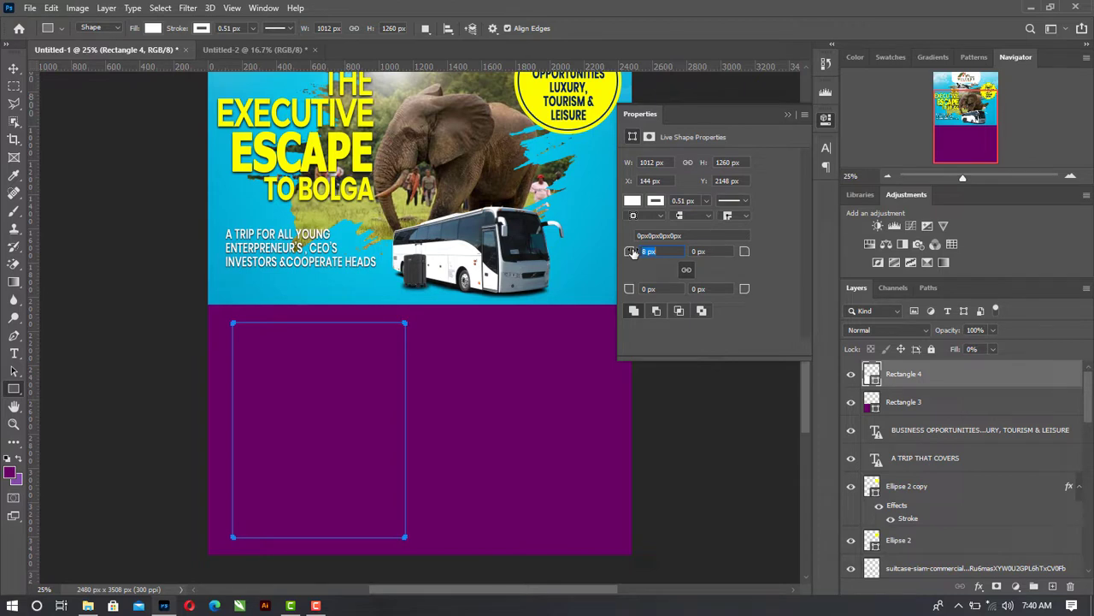
key(Return)
drag(633, 257, 604, 260)
drag(632, 252, 633, 254)
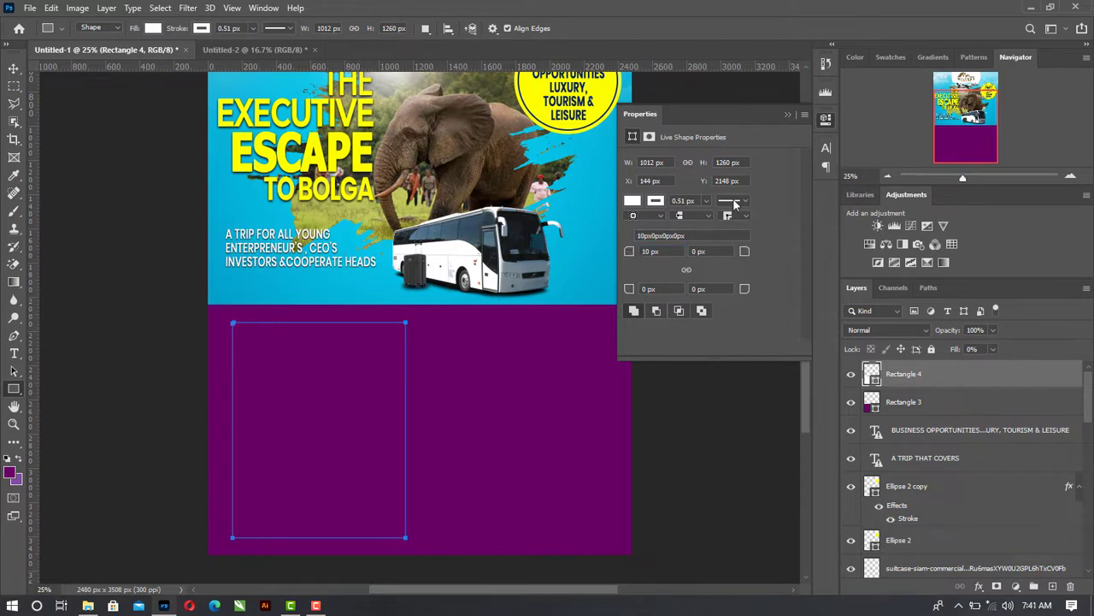
Make the rectangle's outline dotted and thicken its stroke to 12.87 px
click(733, 202)
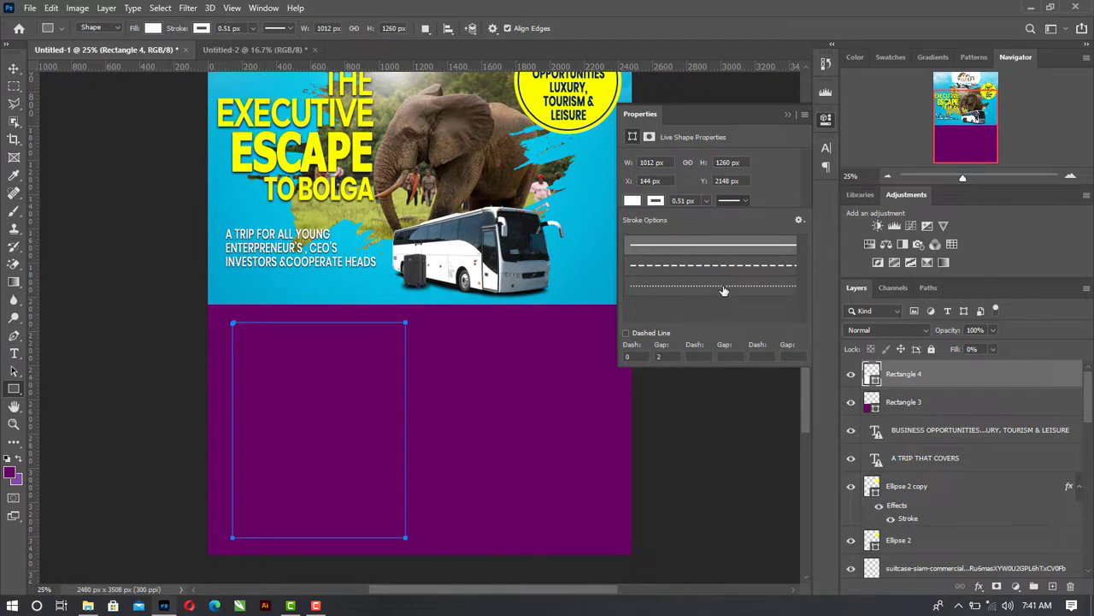
click(723, 291)
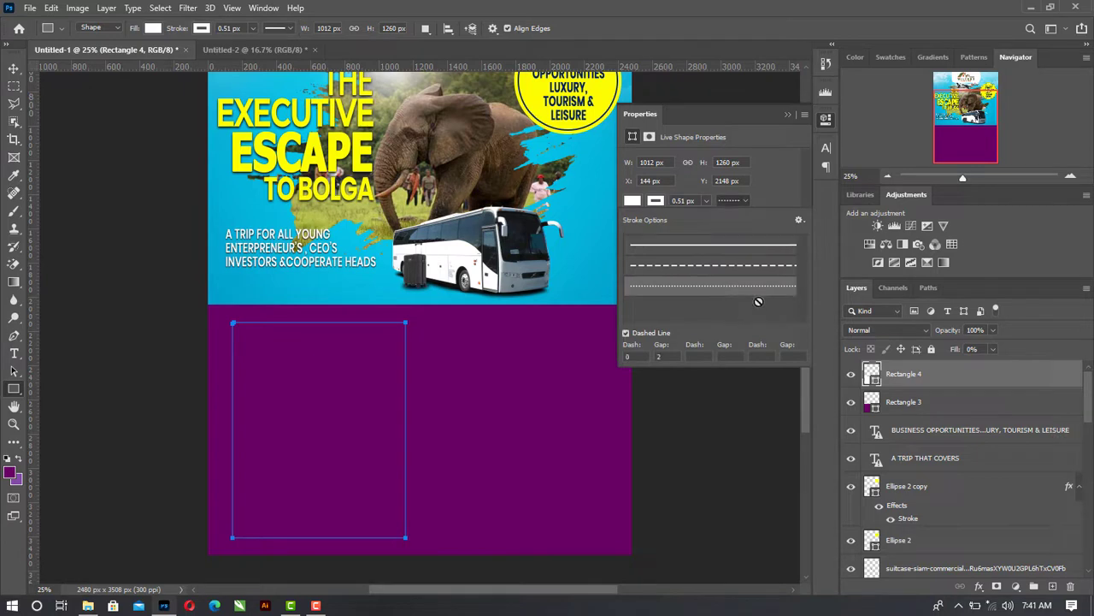
click(707, 201)
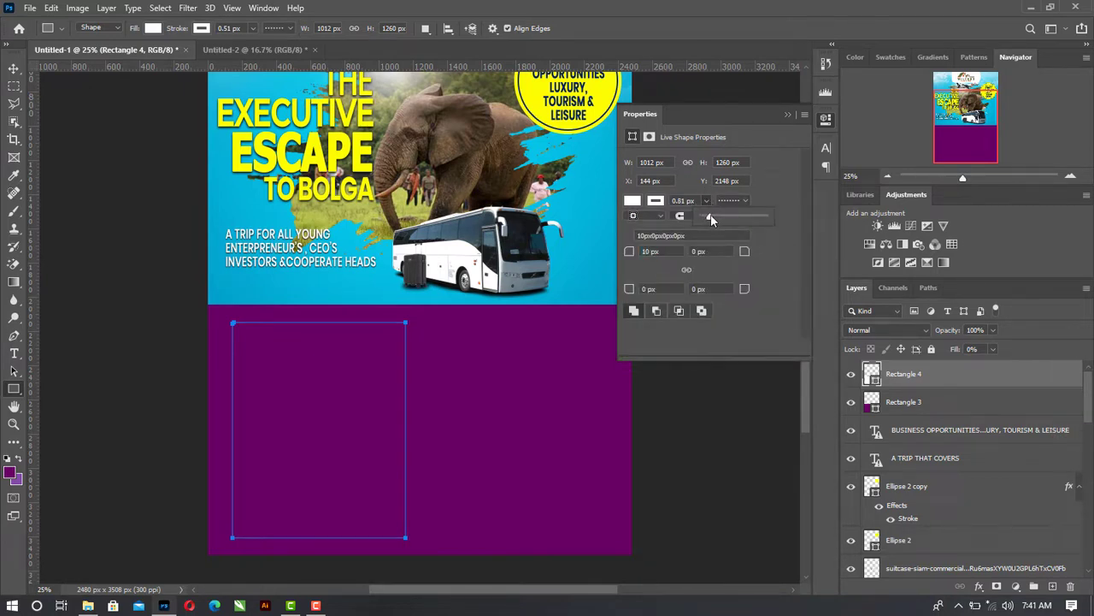
drag(712, 215, 715, 217)
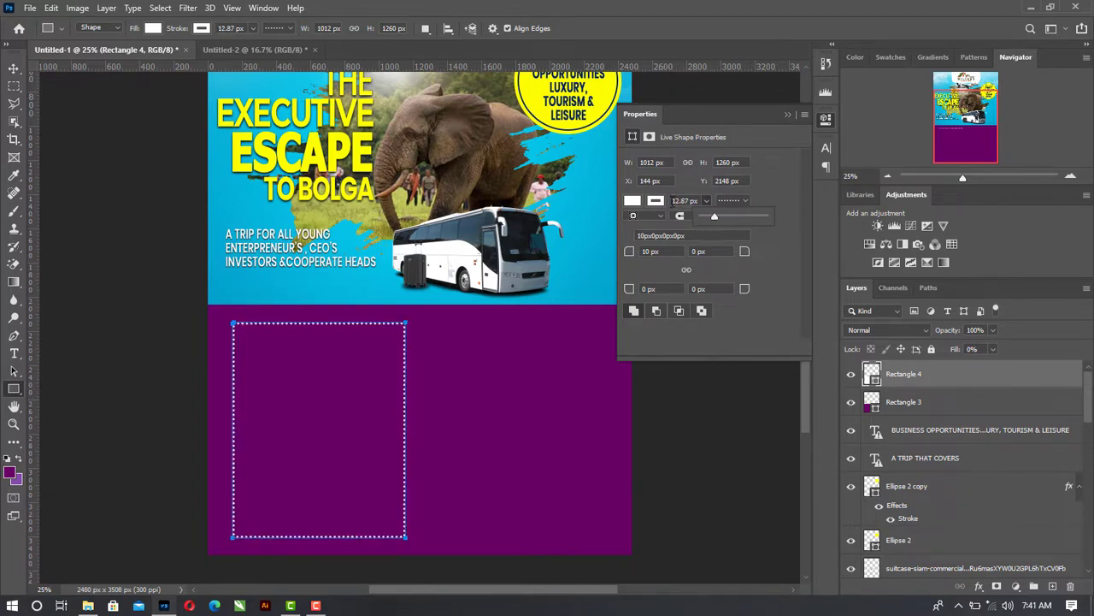
click(684, 202)
Set the dotted rectangle's upper-left corner radius to 37 px and move the rectangle slightly down, to Y 2160 px
drag(634, 256, 646, 265)
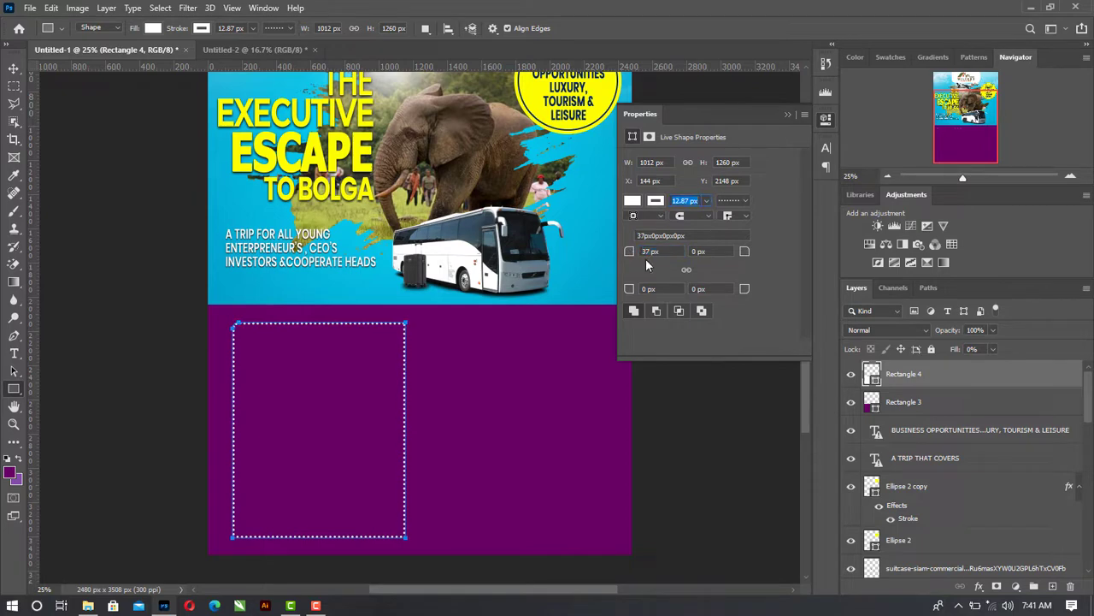
click(14, 68)
click(302, 350)
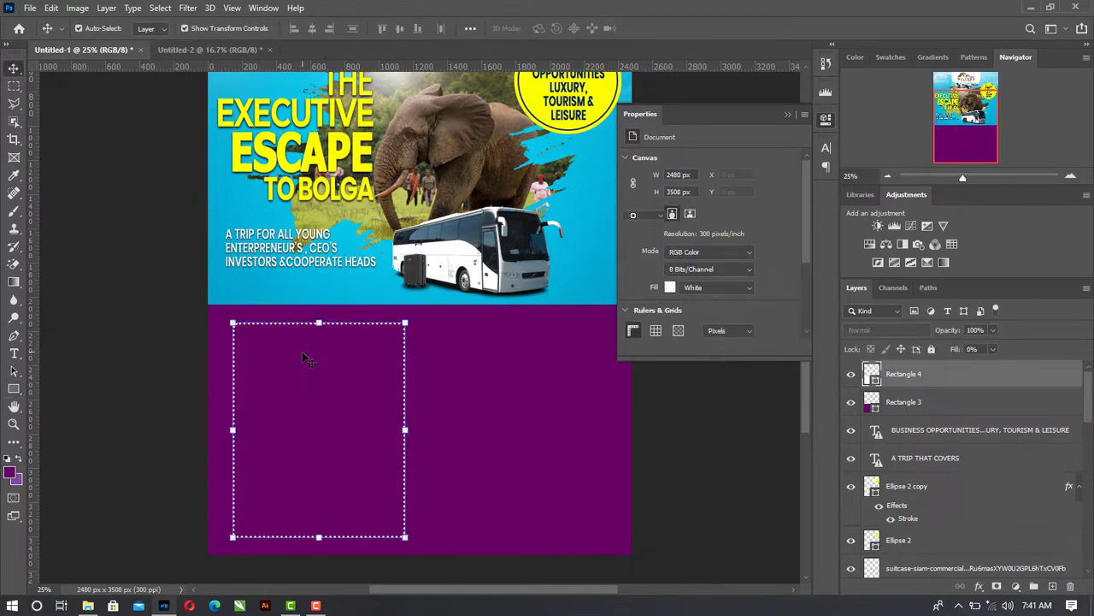
drag(302, 351, 301, 355)
click(61, 381)
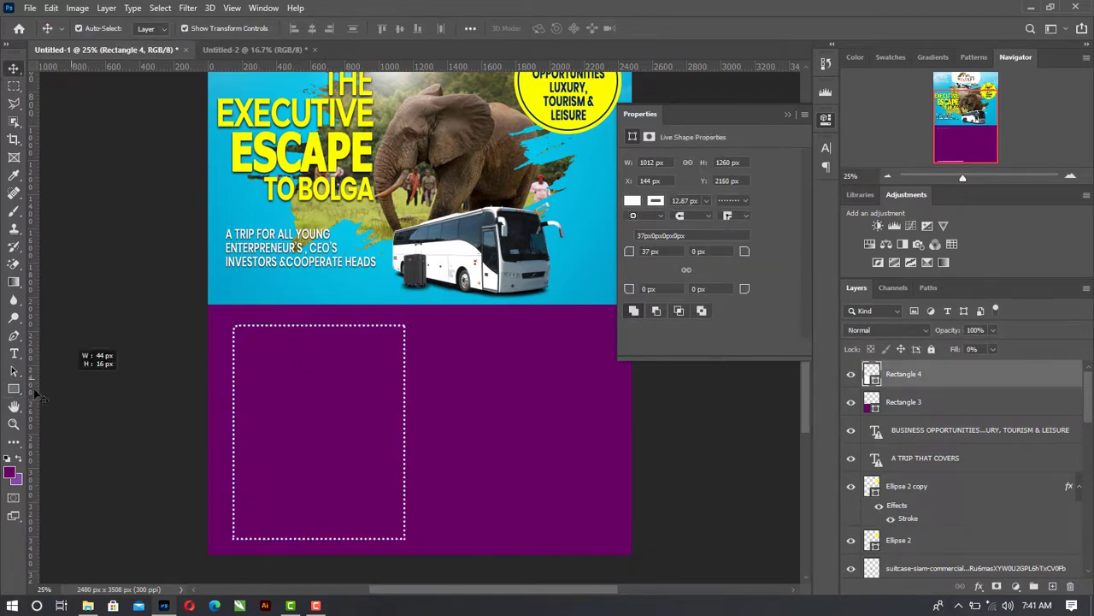
Draw a rectangle about 536 x 164 px across the dotted outline's upper edge and fill it with yellow sampled from the round badge
click(13, 389)
drag(284, 316, 305, 343)
key(v)
double_click(870, 374)
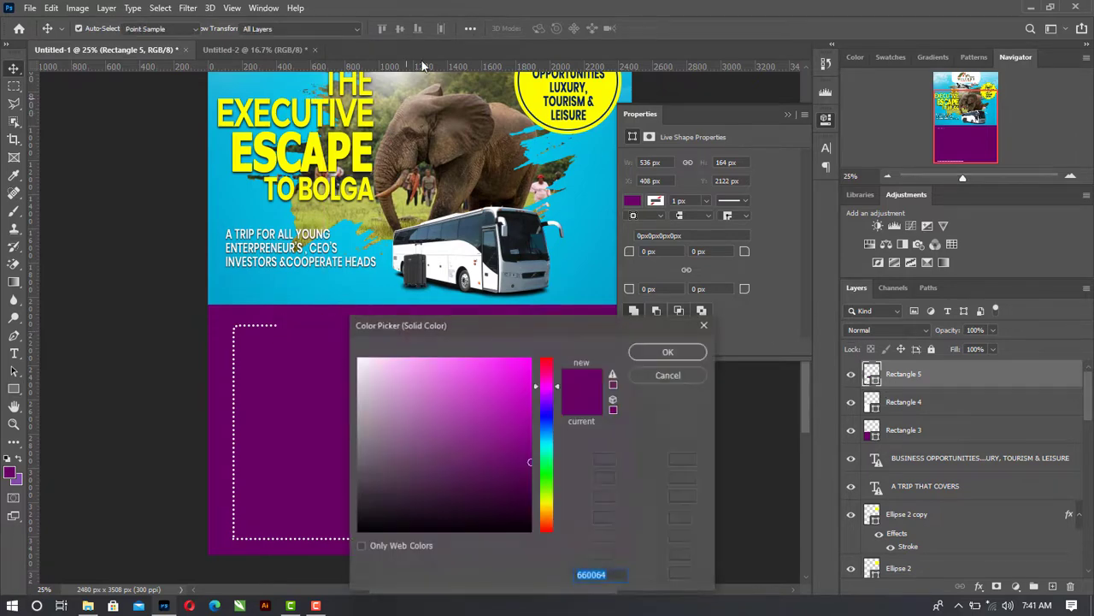
click(539, 94)
click(673, 352)
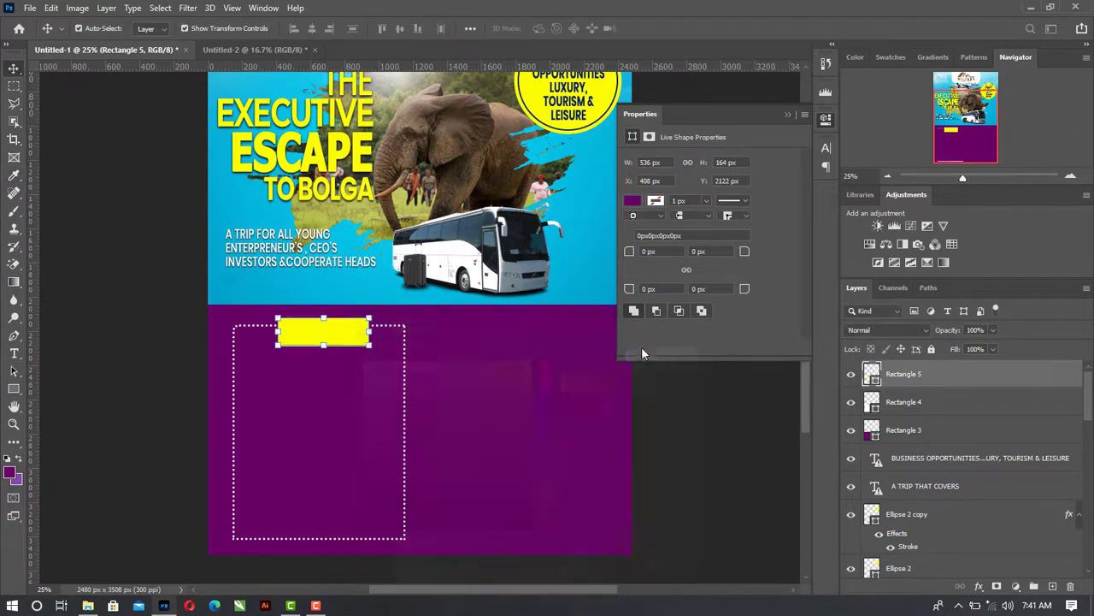
Copy the PACKAGE heading from Untitled-2 onto the yellow box in Untitled-1 and colour it purple, 660064
click(246, 45)
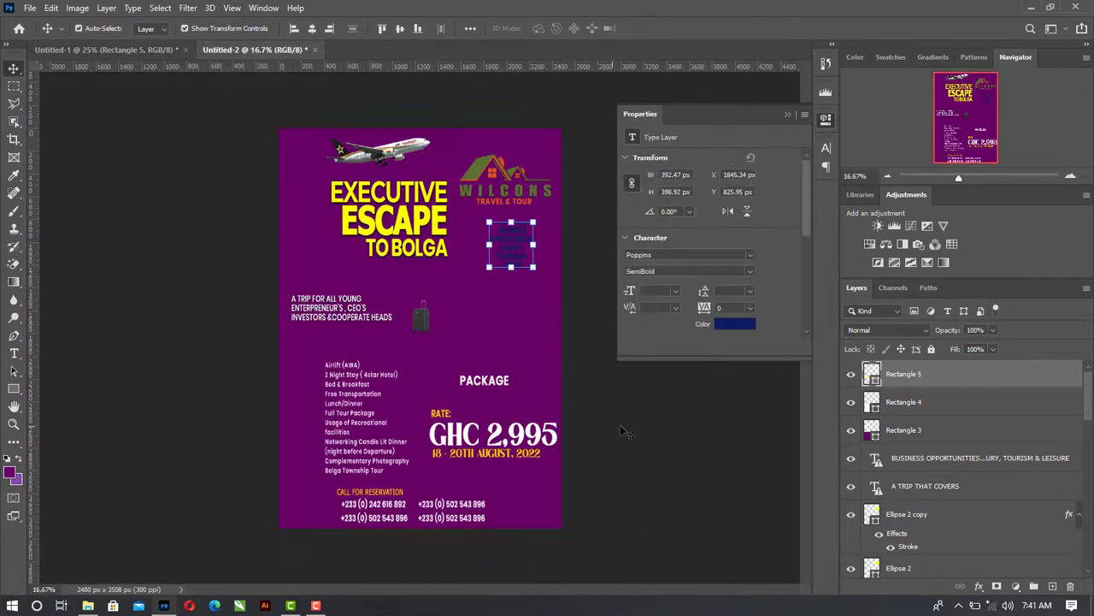
drag(534, 397, 339, 368)
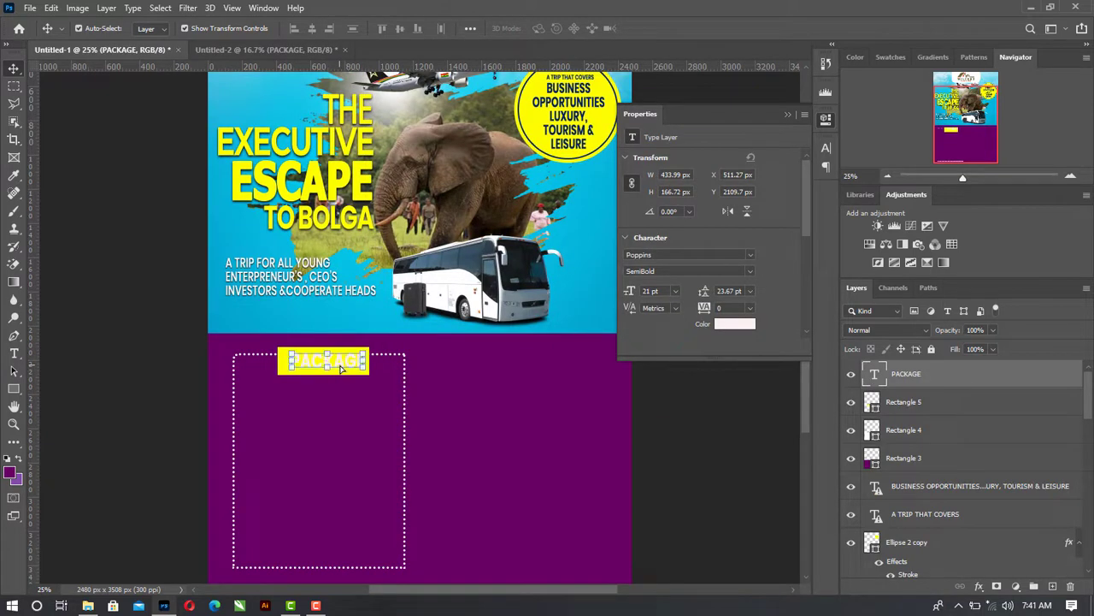
click(735, 323)
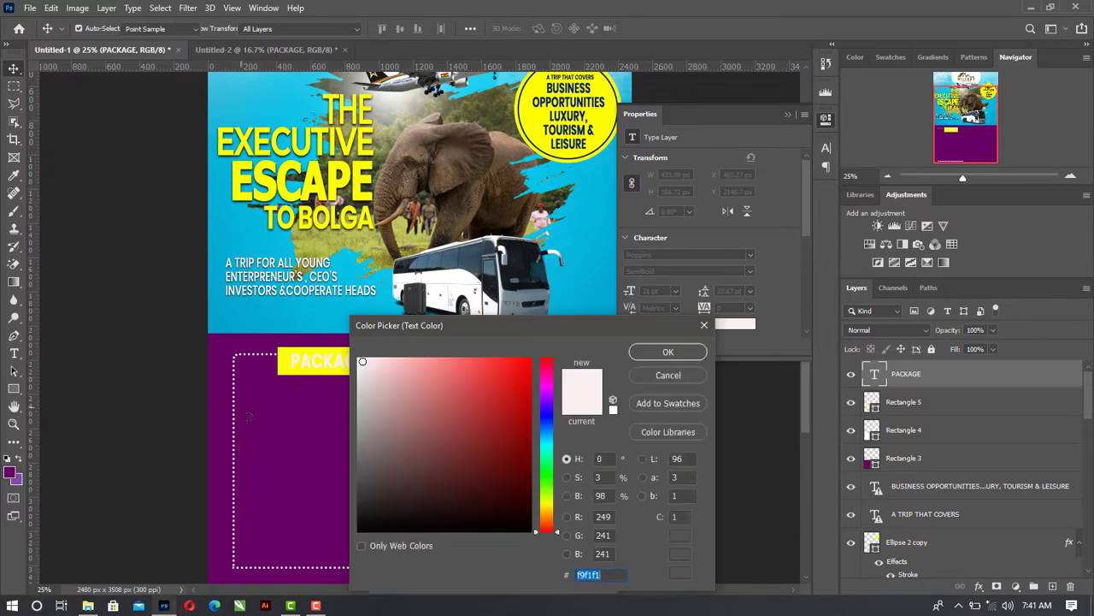
text(660064)
click(658, 353)
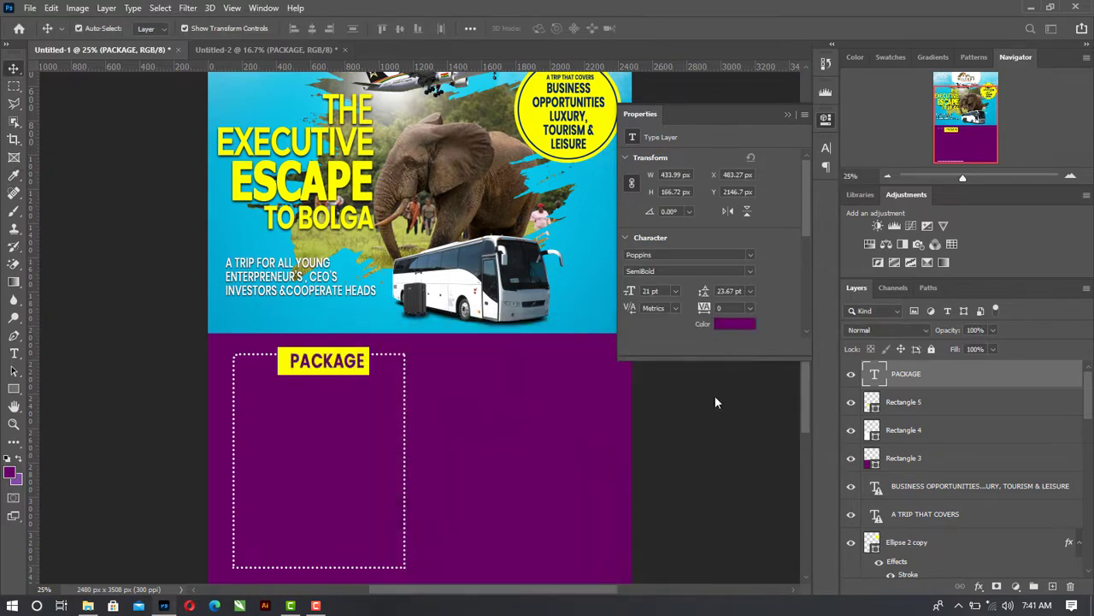
click(788, 114)
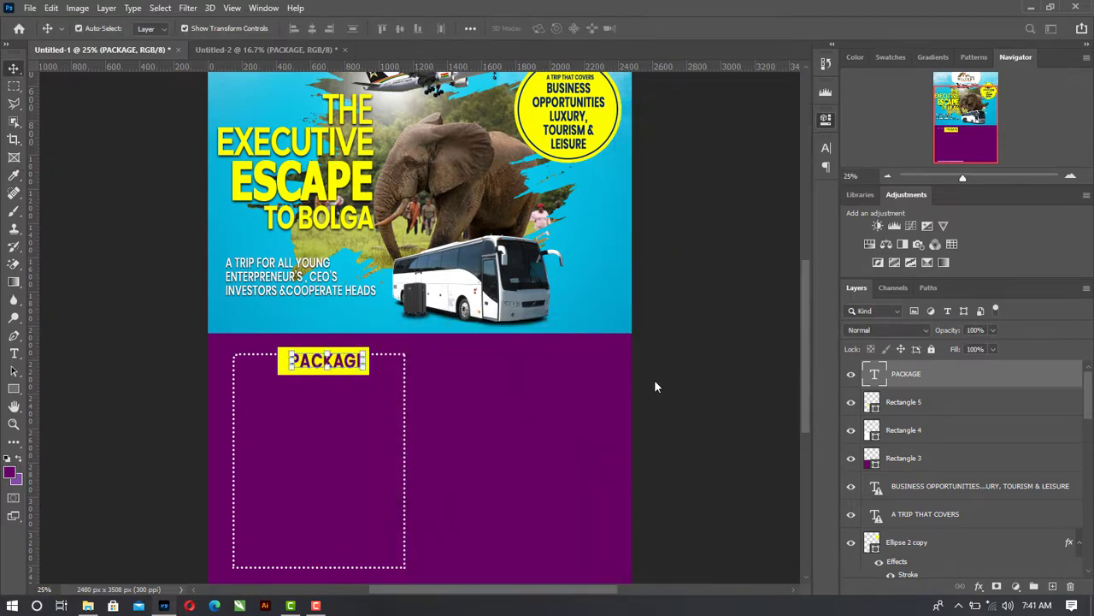
double_click(331, 362)
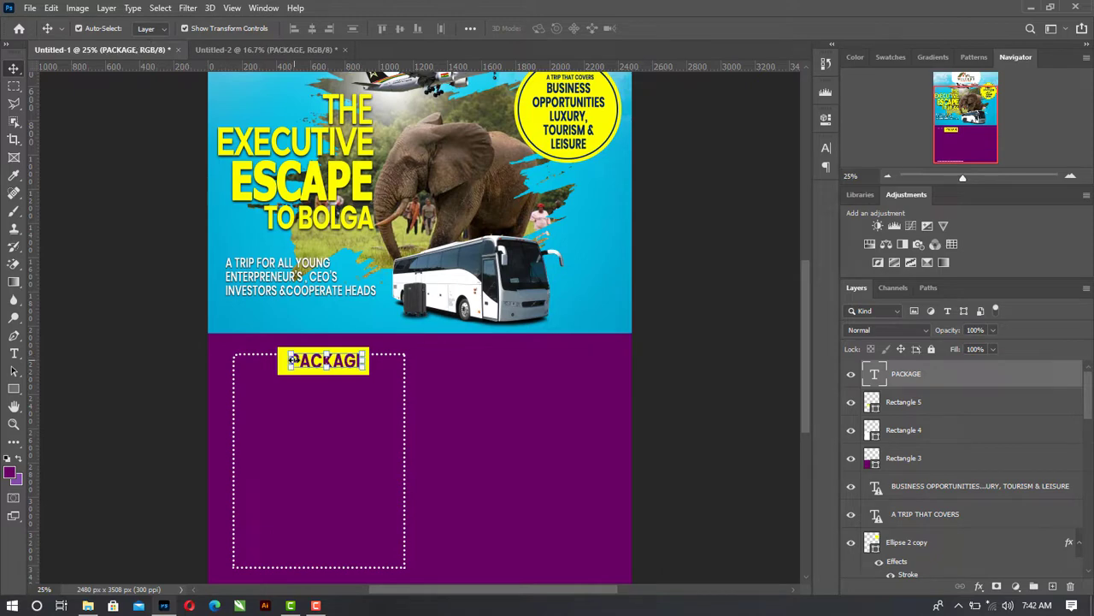
Copy the package list starting with "Airlift (AWA)" from Untitled-2 into the dotted frame, just below the PACKAGE heading
click(219, 50)
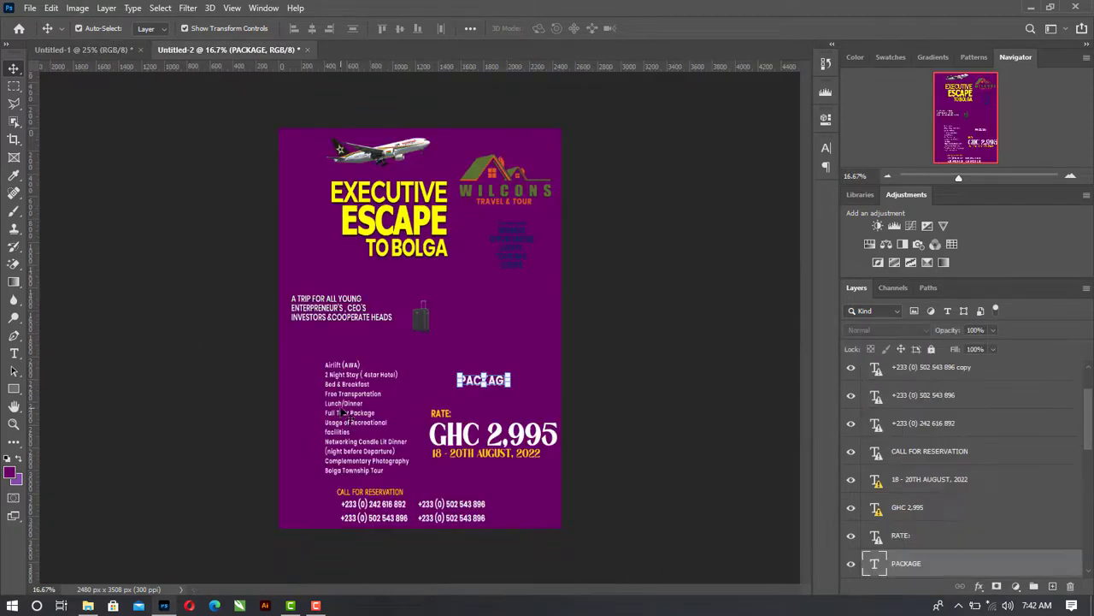
drag(346, 414, 193, 176)
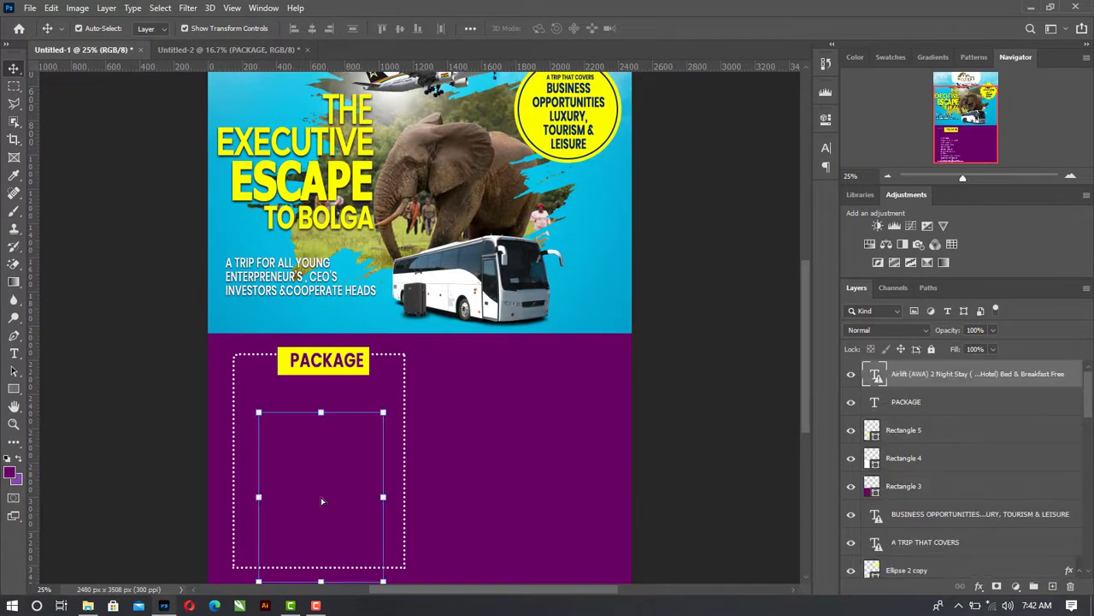
drag(324, 492, 328, 436)
click(768, 336)
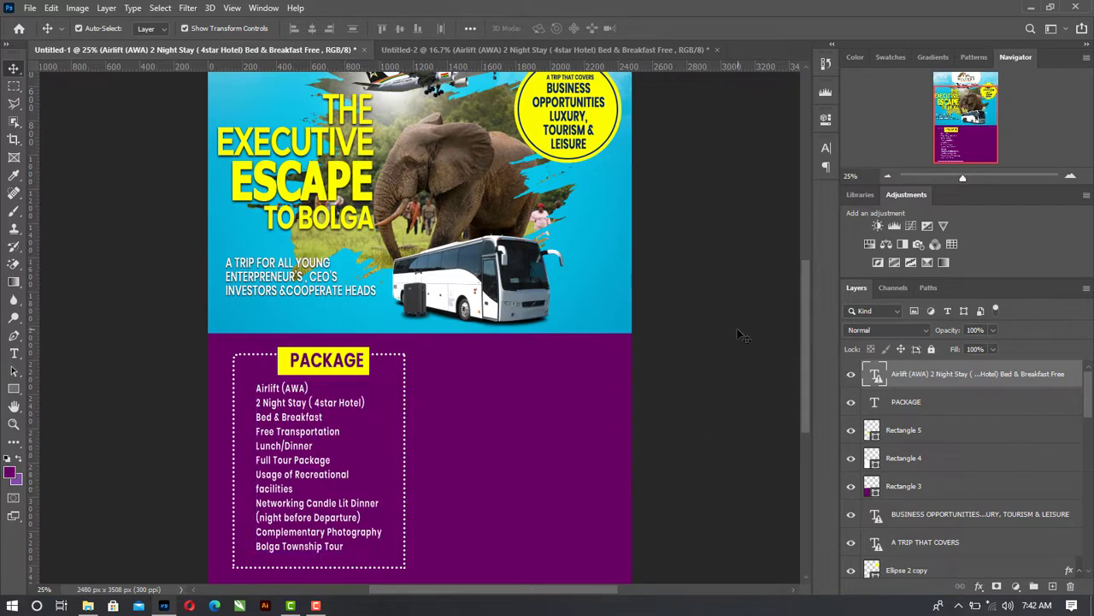
Draw a circle about 24 px across as a bullet in front of the "Airlift (AWA)" line
click(15, 388)
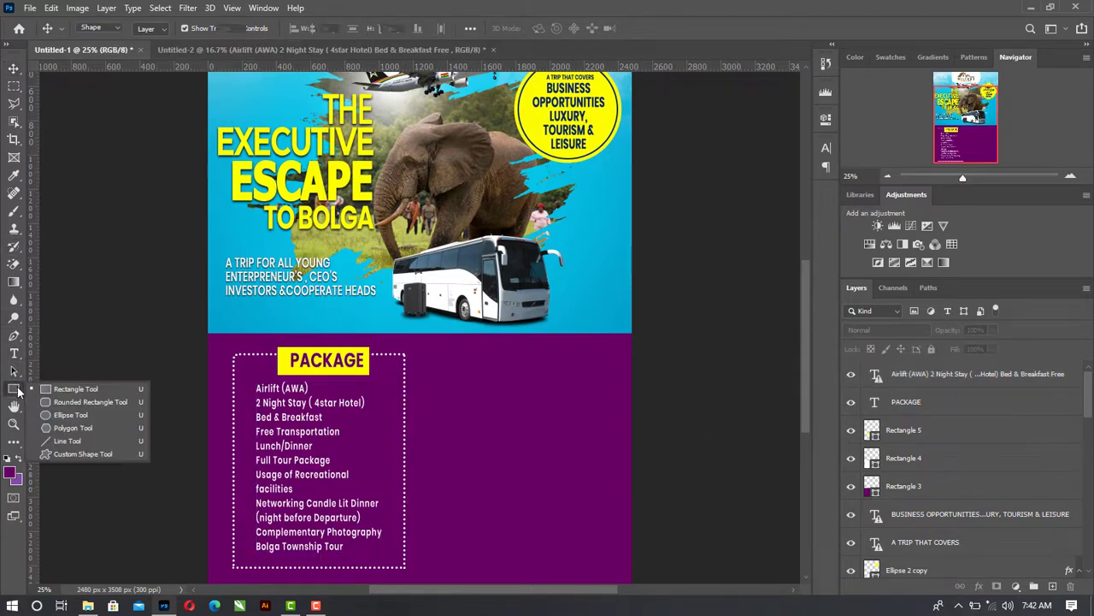
click(64, 416)
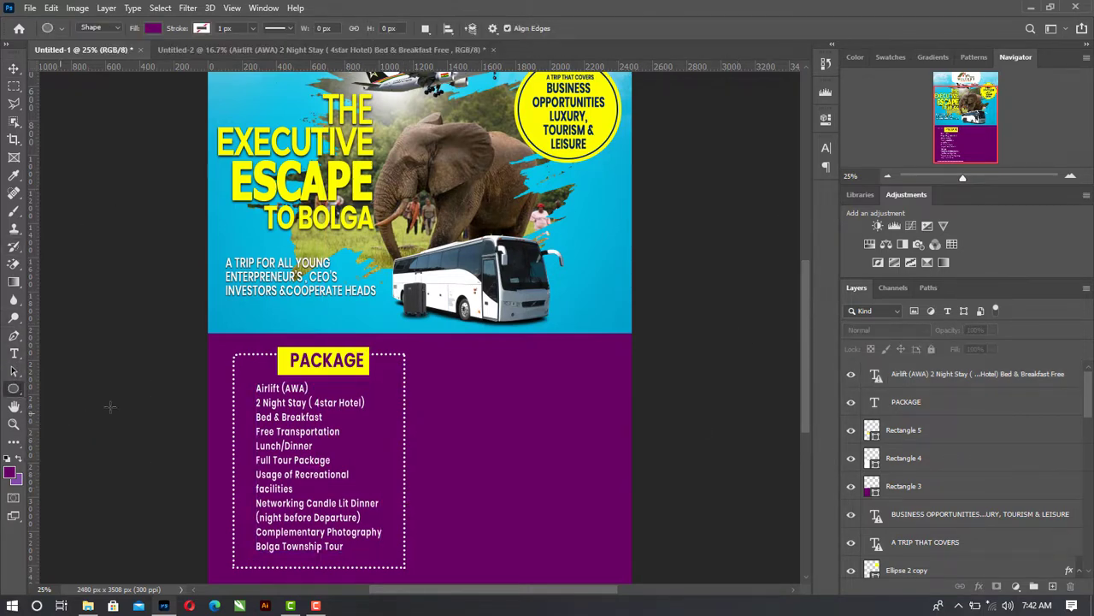
click(1070, 176)
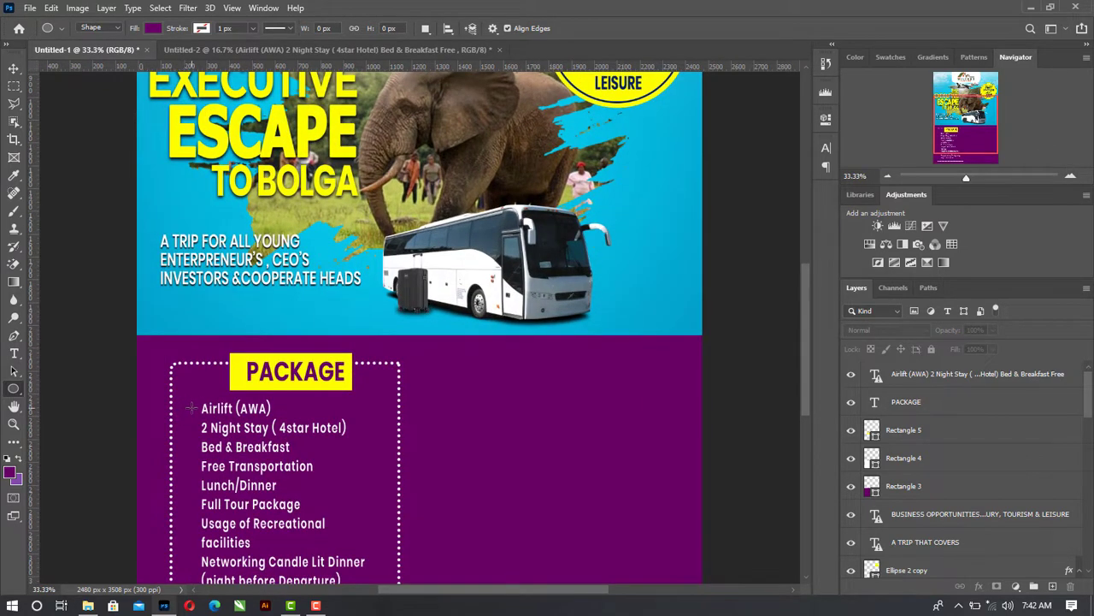
drag(190, 406, 197, 413)
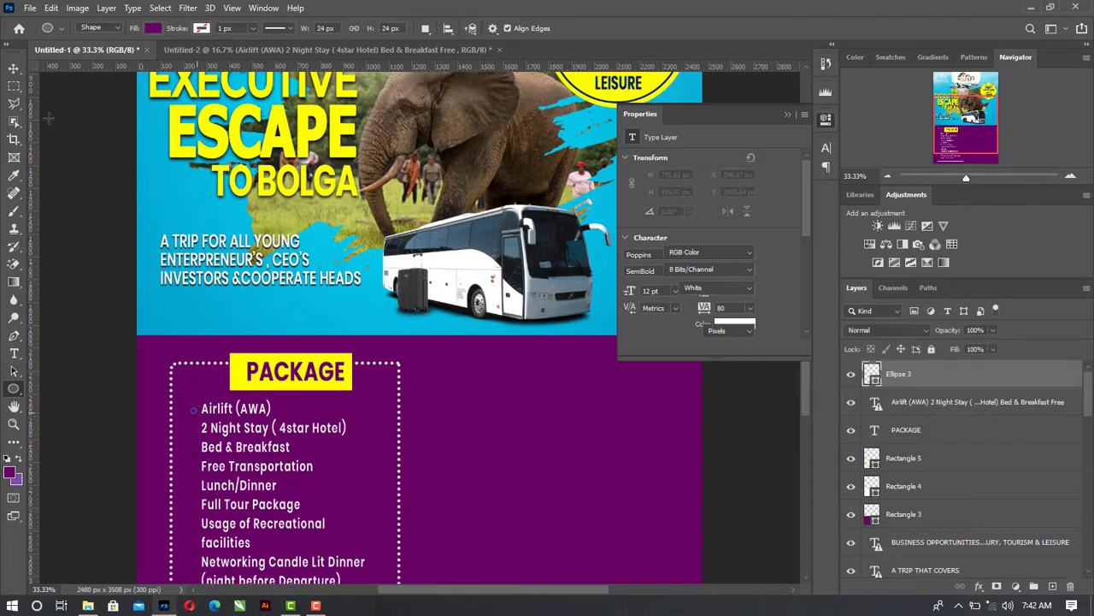
click(13, 69)
click(198, 421)
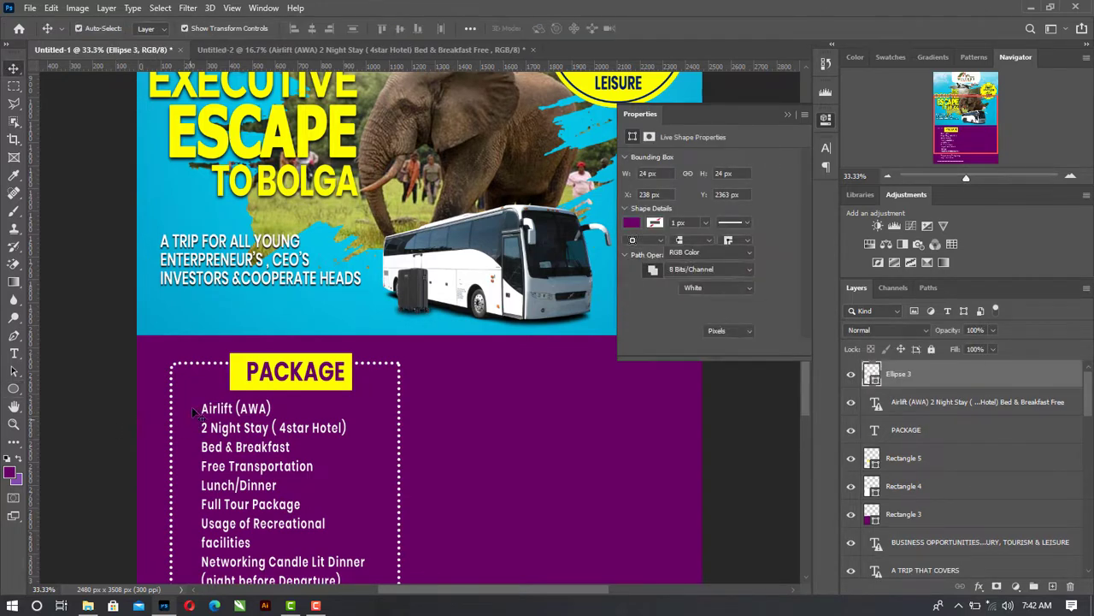
Fill the bullet circle beside "Airlift (AWA)" with white, ffffff
click(193, 410)
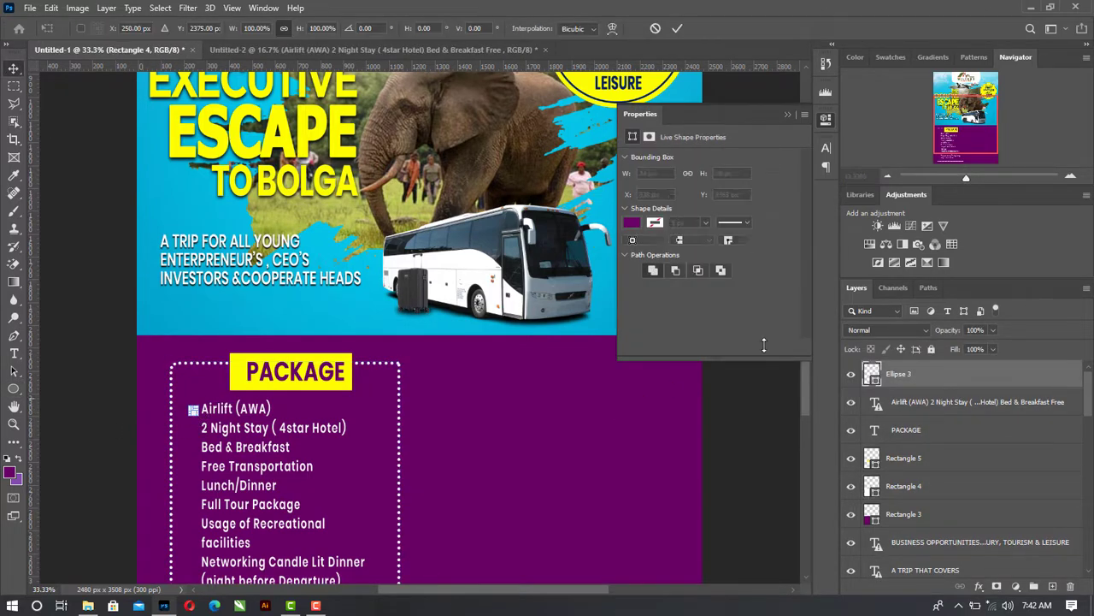
key(ctrl+t)
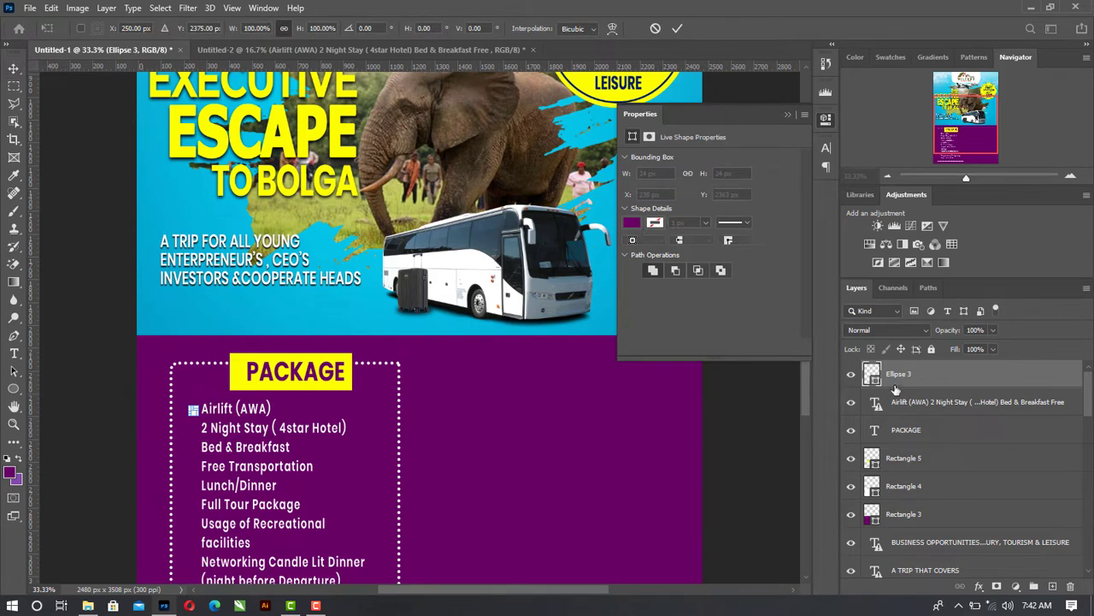
double_click(871, 373)
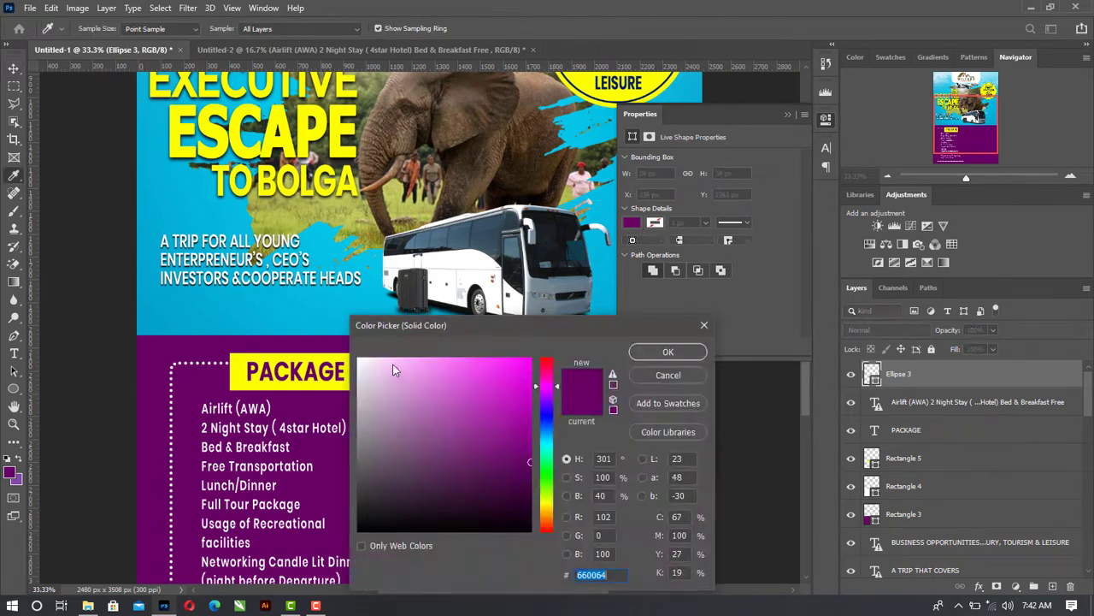
click(360, 359)
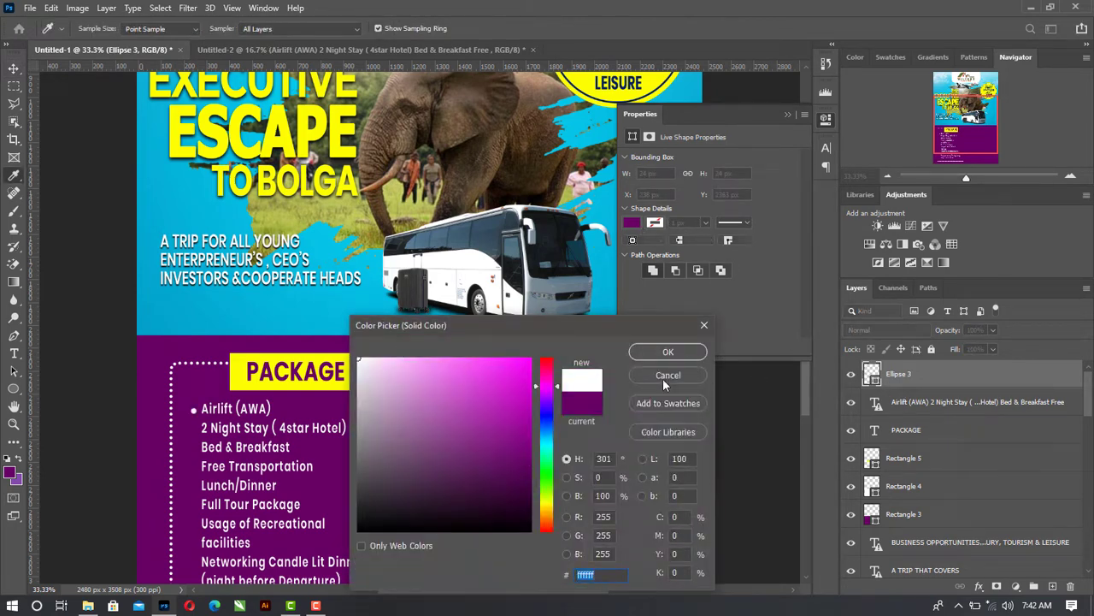
click(668, 352)
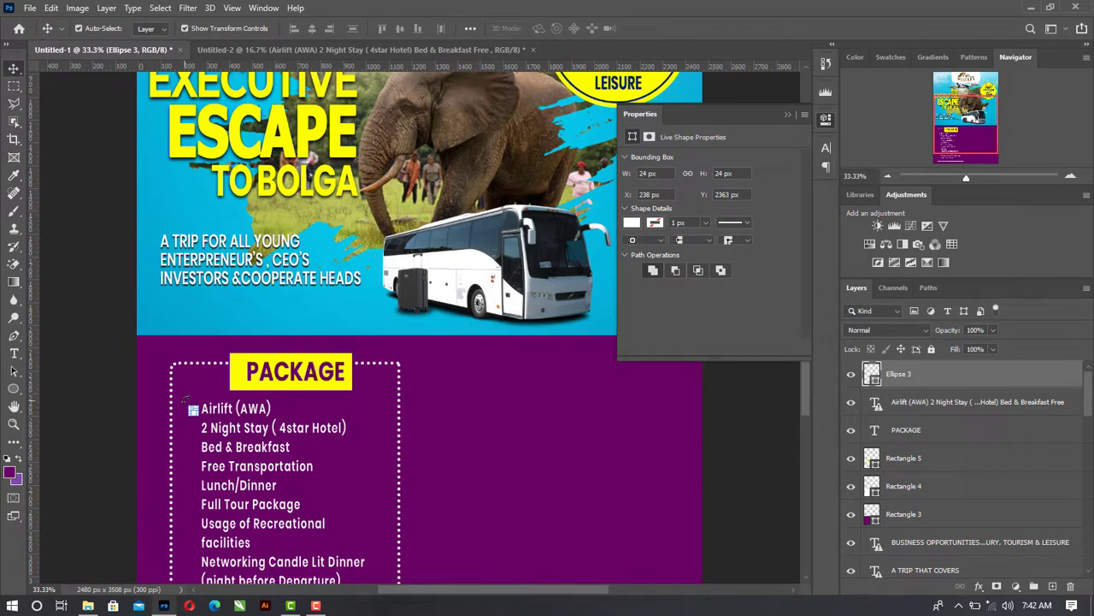
Enlarge the white bullet to about 42 px and centre it on the "Airlift (AWA)" line
key(ctrl+t)
drag(185, 401, 185, 401)
key(Return)
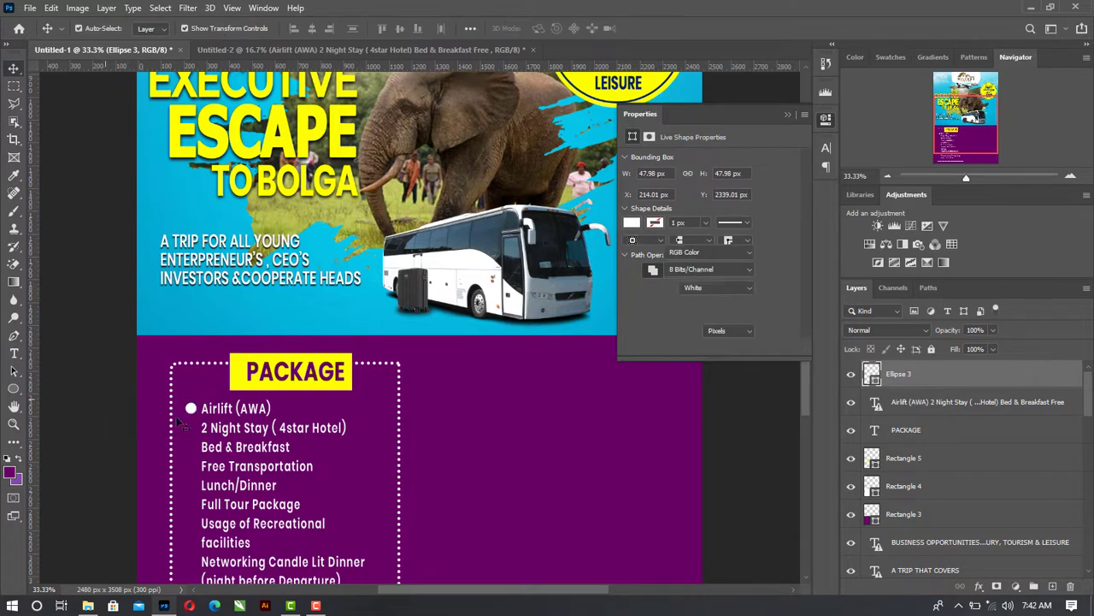
key(ctrl+t)
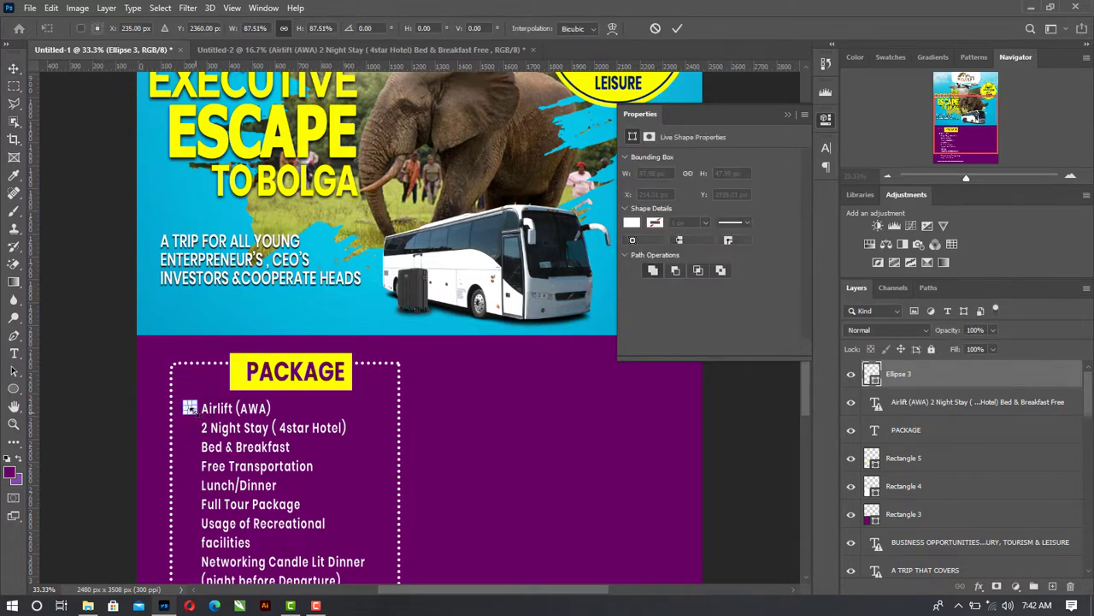
key(Return)
Duplicate the white bullet twice, placing the copies in front of "2 Night Stay ( 4star Hotel)" and "Bed & Breakfast"
click(194, 415)
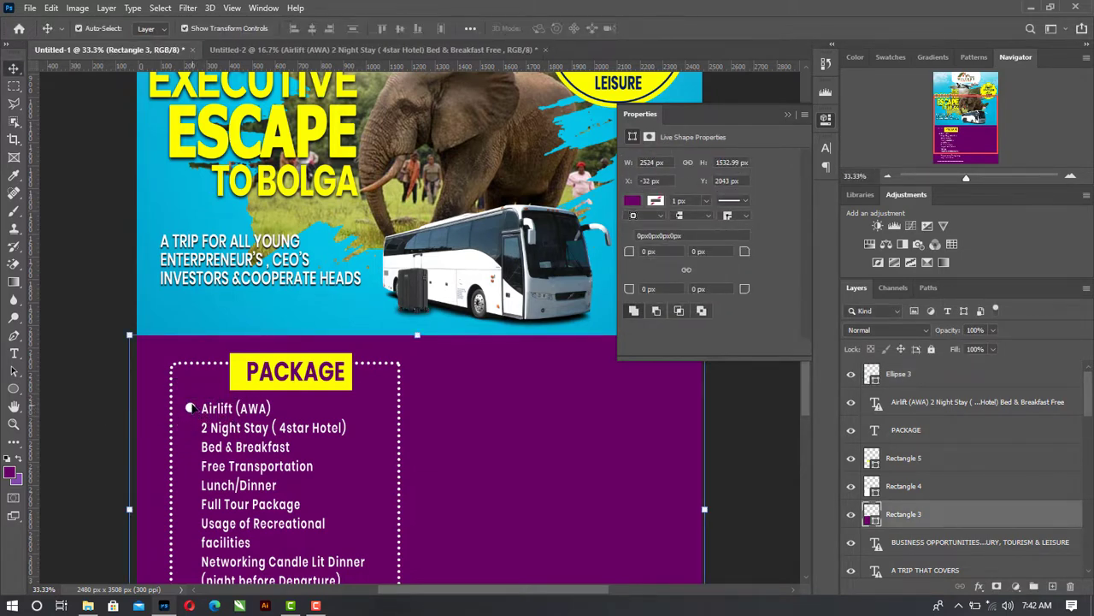
click(190, 408)
drag(190, 408, 193, 434)
key(ctrl+j)
ctrl+click(192, 432)
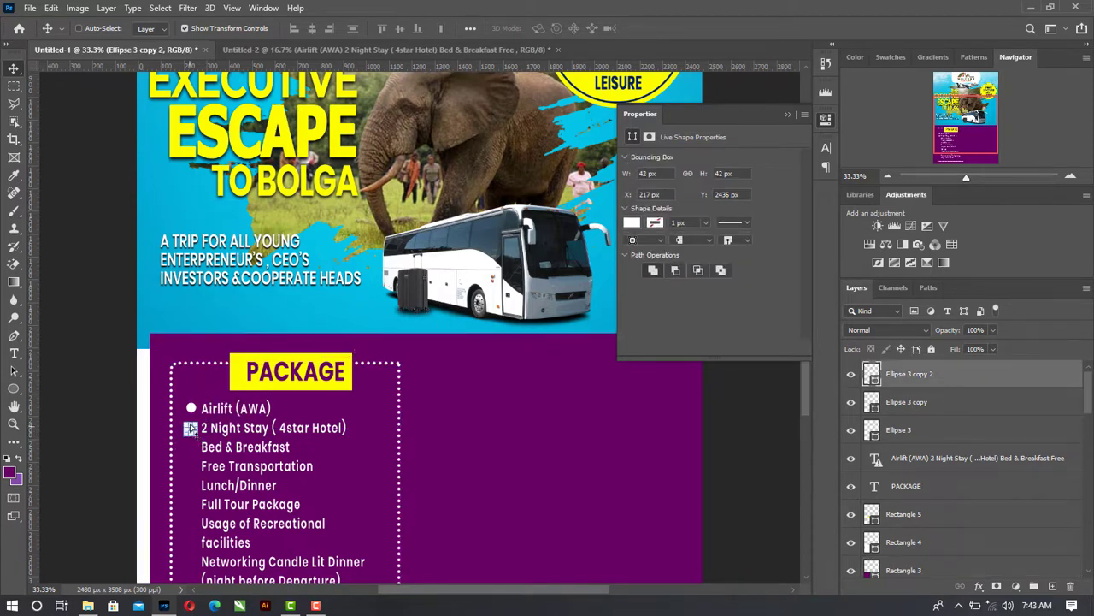
key(ctrl+z)
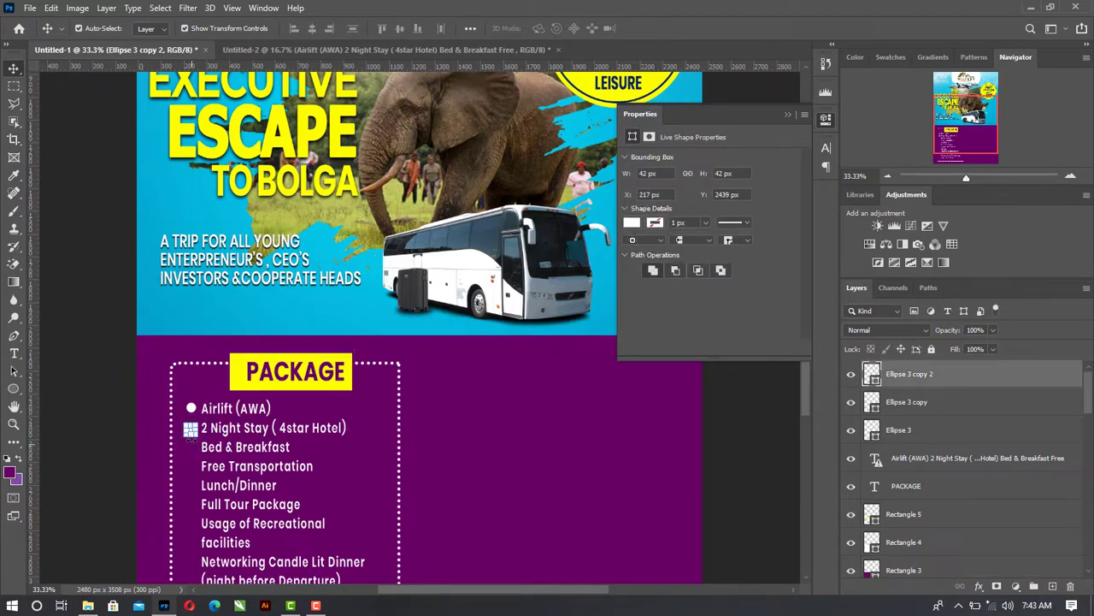
click(159, 441)
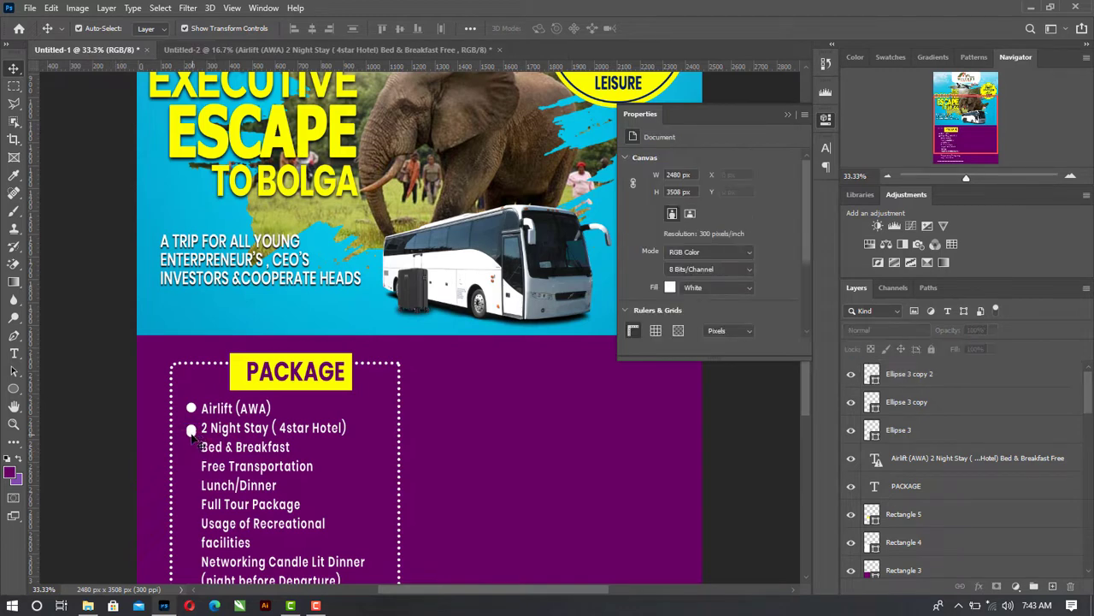
drag(190, 427, 190, 447)
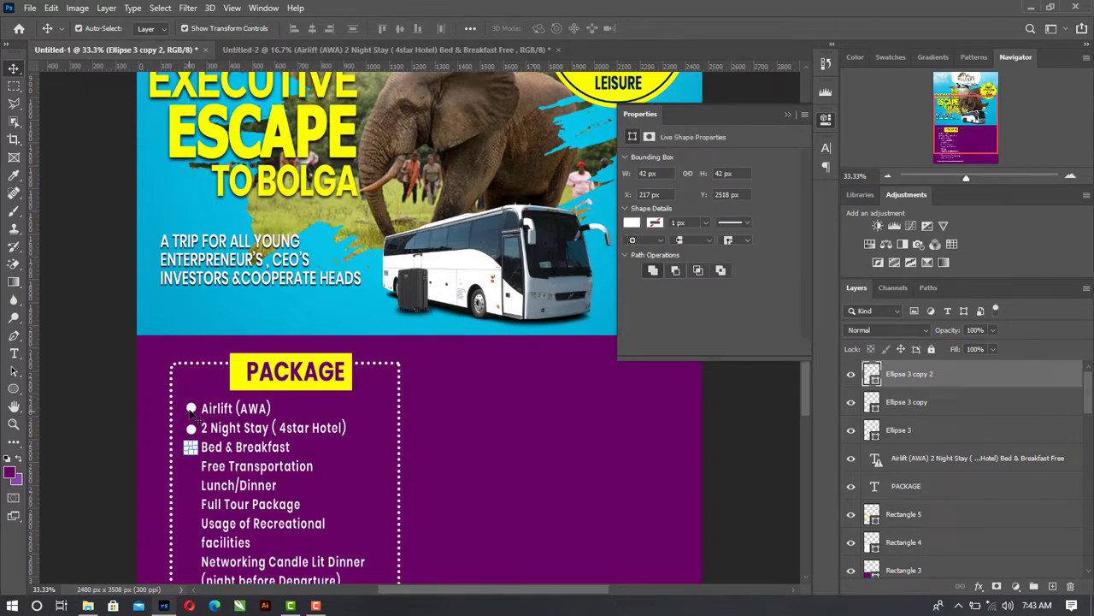
shift+click(192, 408)
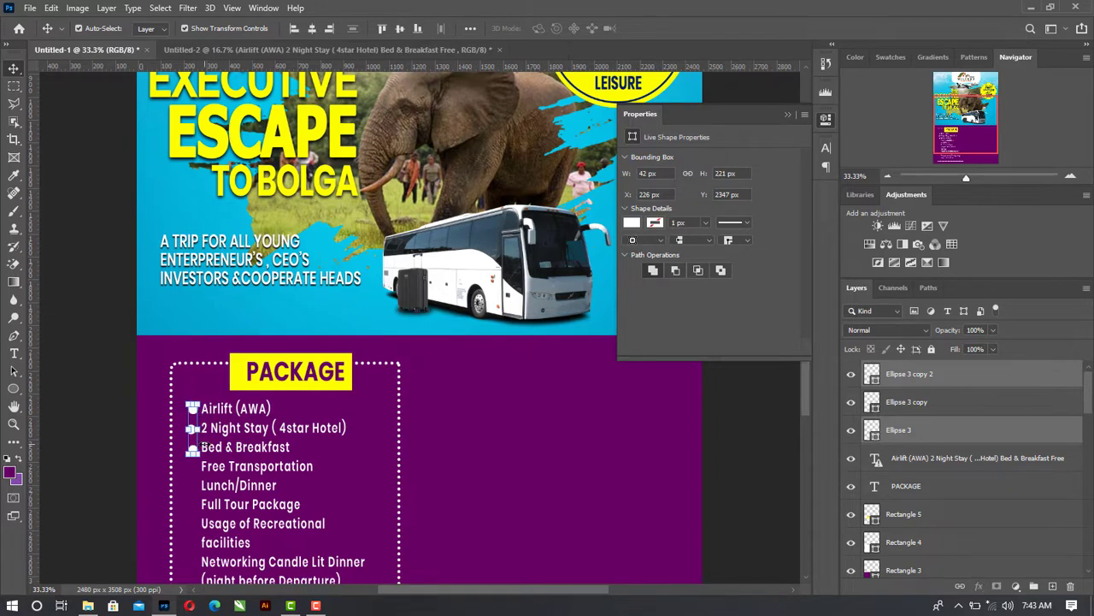
key(ctrl)
key(j)
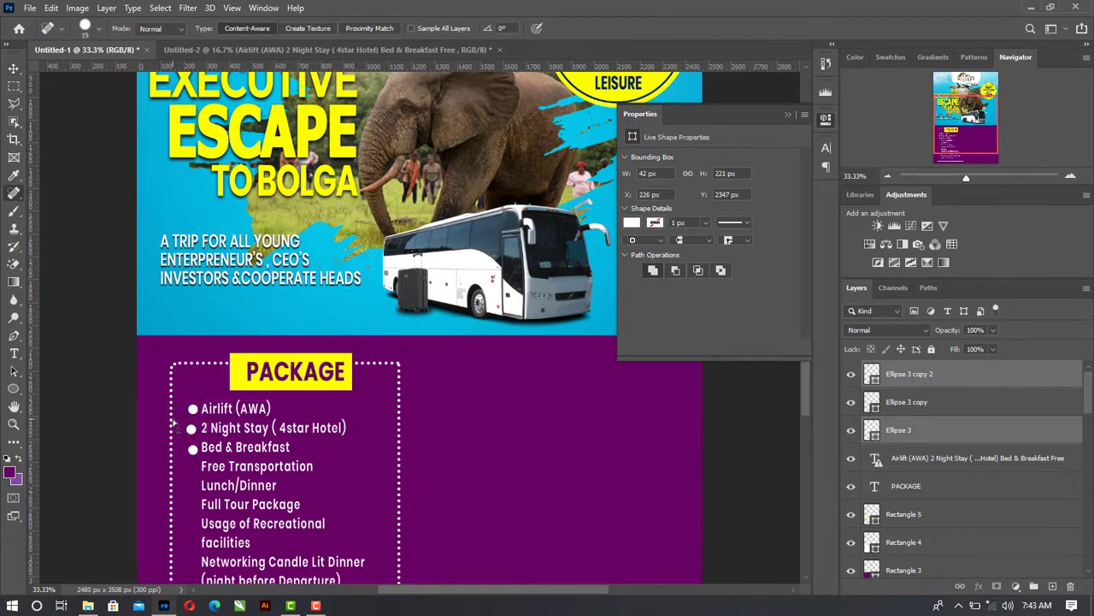
click(14, 67)
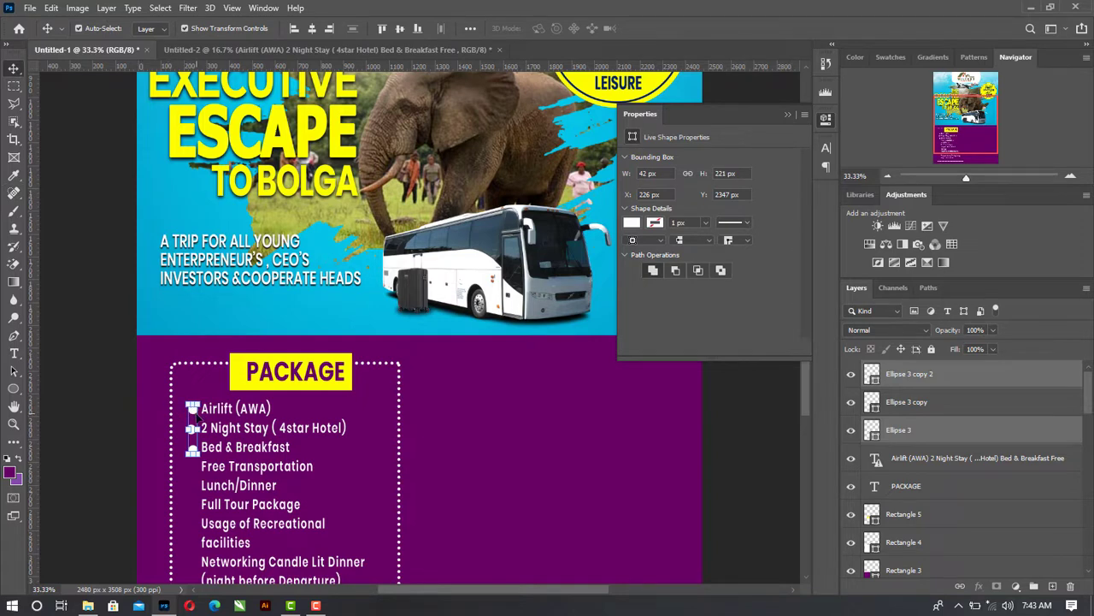
mouse_move(191, 414)
mouse_down()
mouse_move(213, 440)
mouse_move(190, 462)
mouse_move(183, 425)
mouse_move(171, 421)
mouse_up()
click(100, 445)
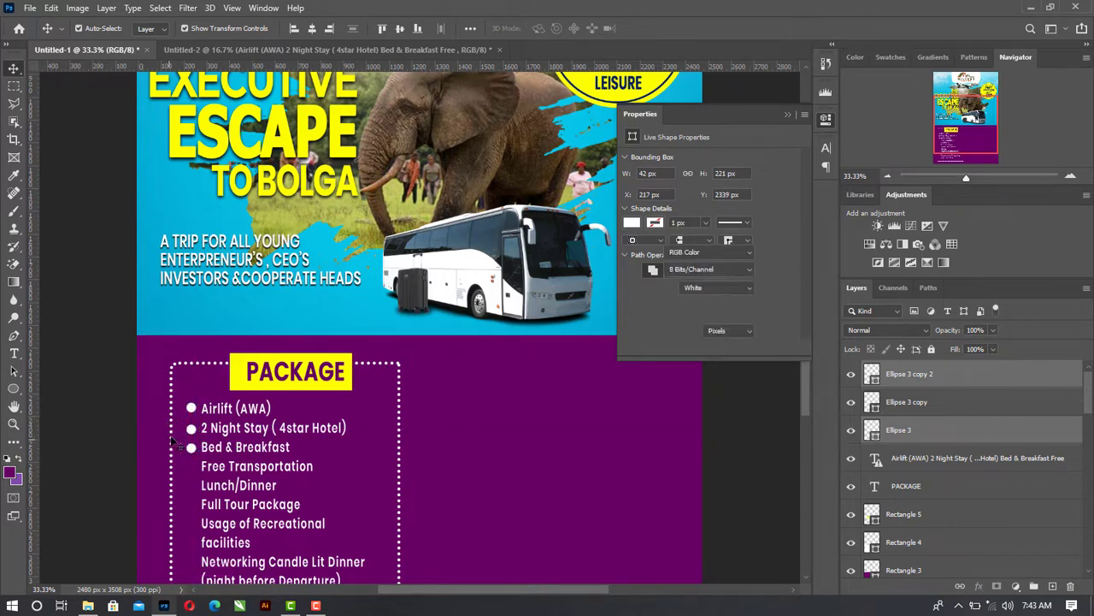
click(192, 427)
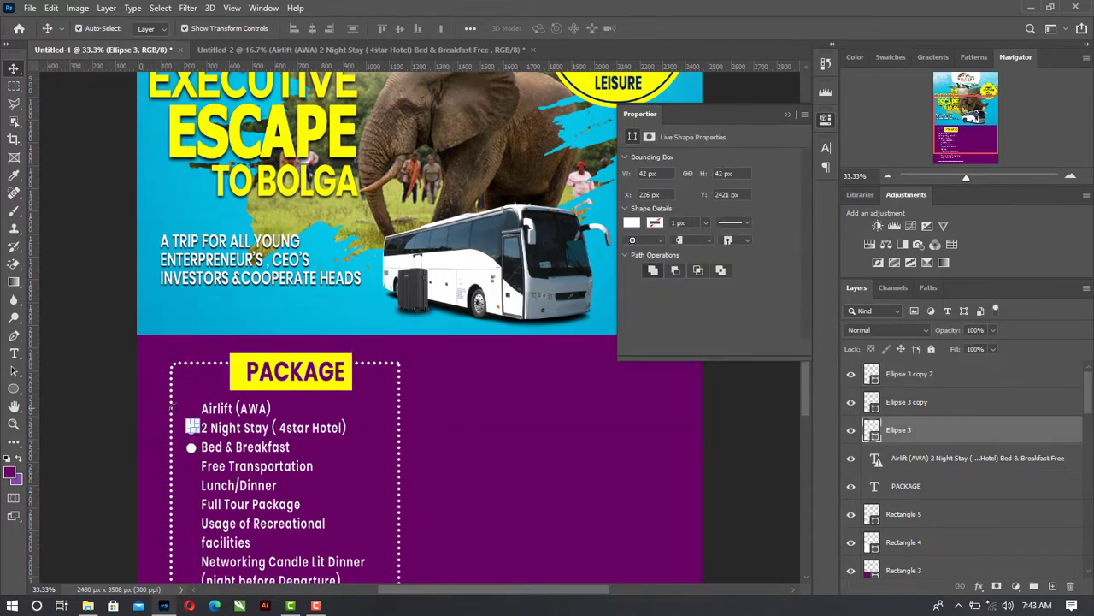
ctrl+click(195, 411)
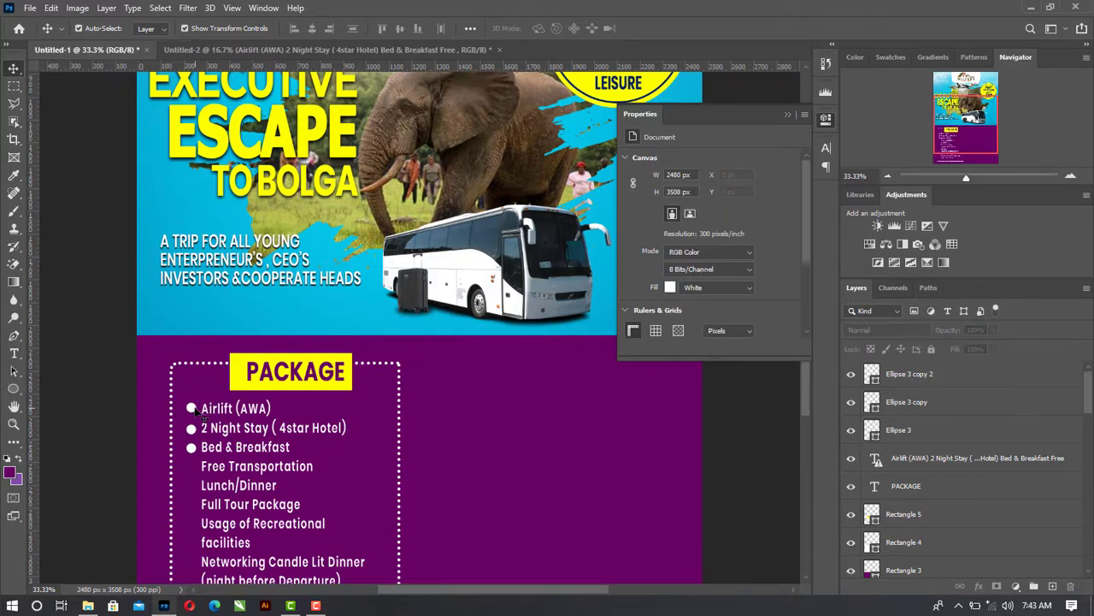
click(193, 410)
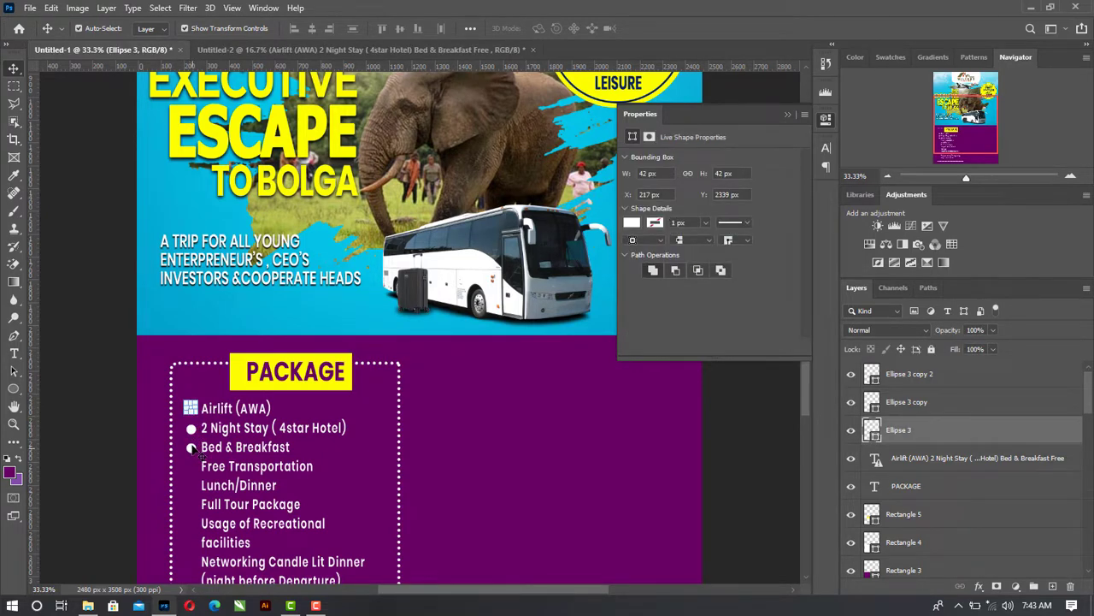
ctrl+shift+click(192, 448)
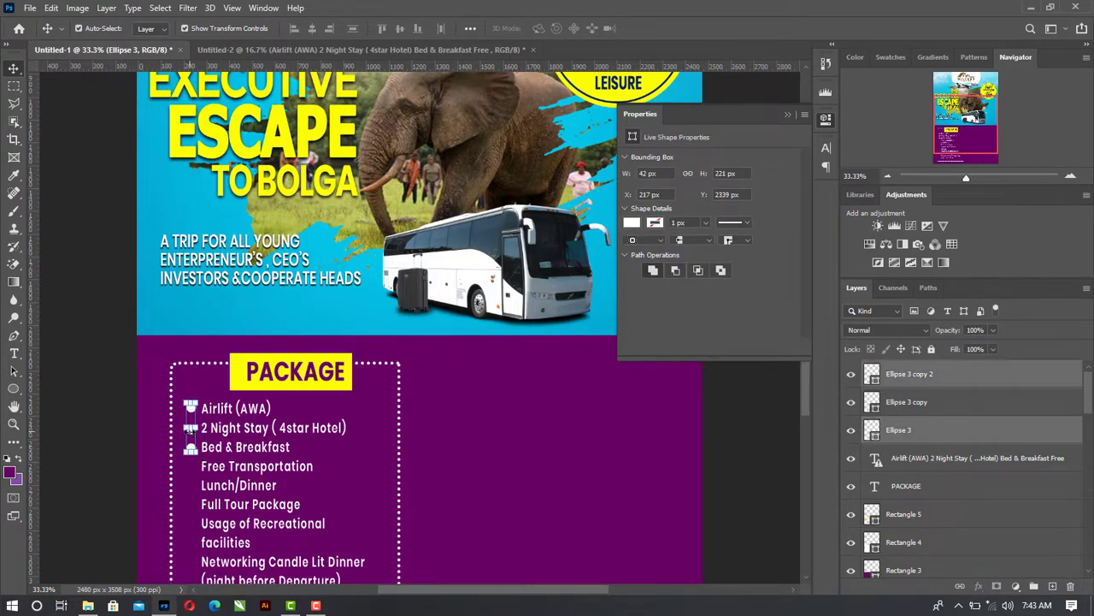
click(153, 443)
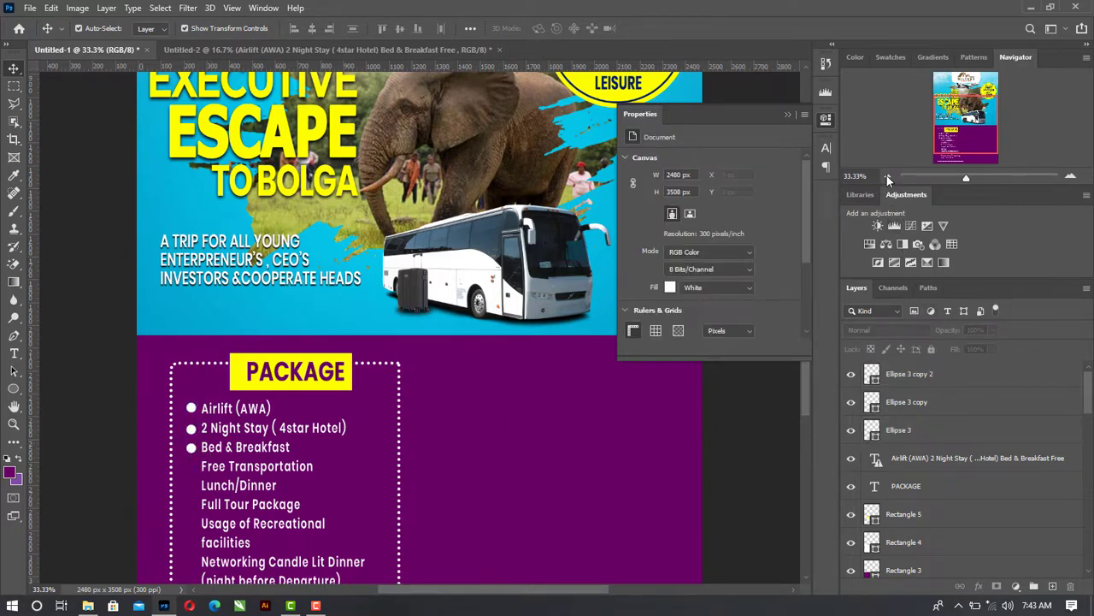
Duplicate the "Bed & Breakfast" bullet and place the copy in front of "Free Transportation"
click(887, 177)
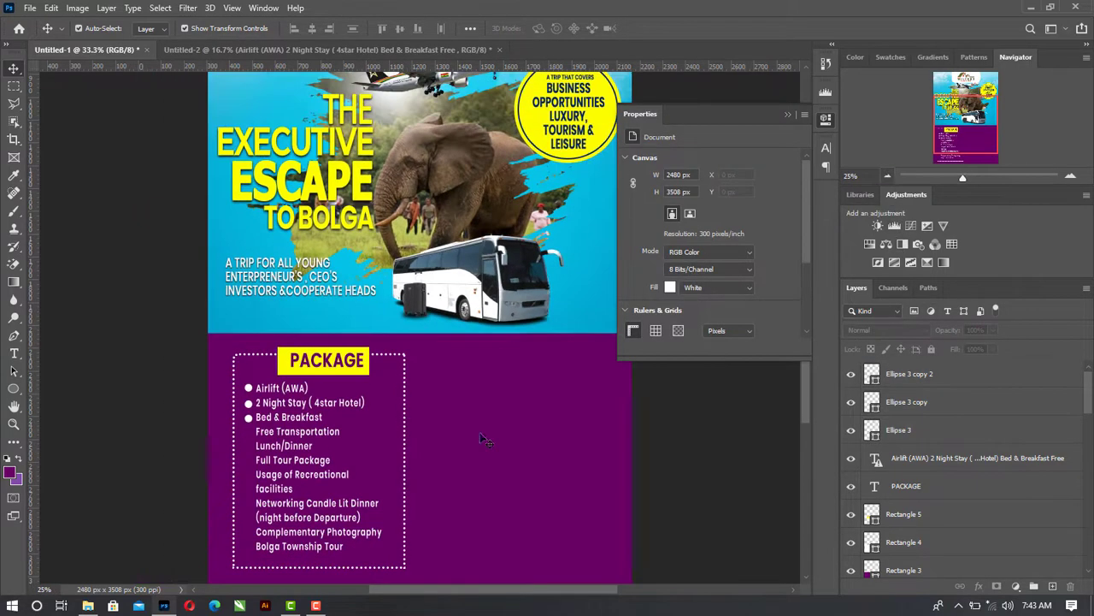
alt+click(248, 418)
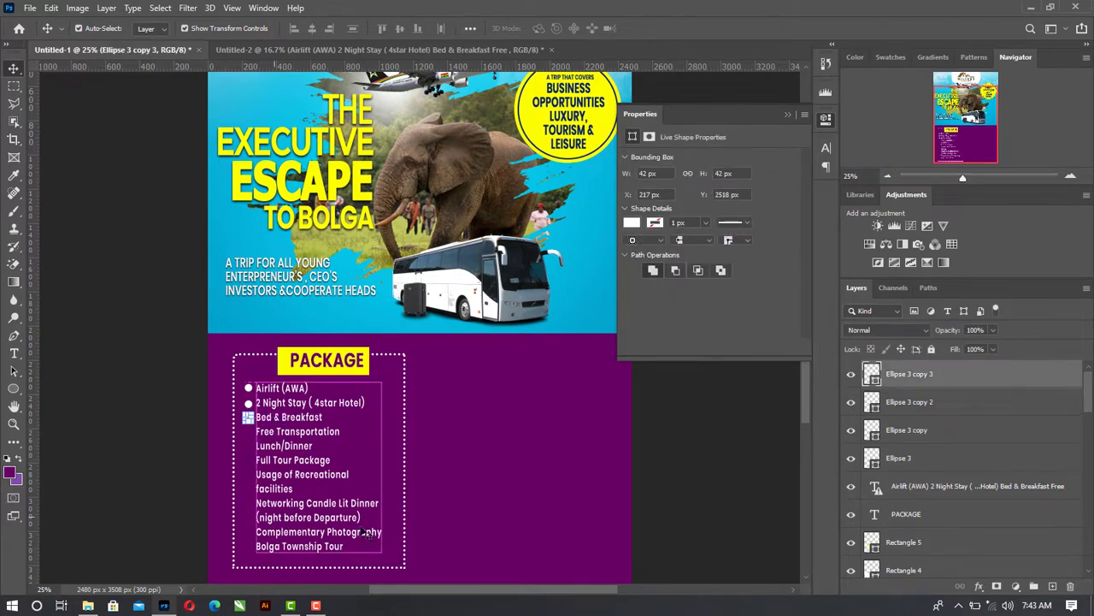
click(175, 310)
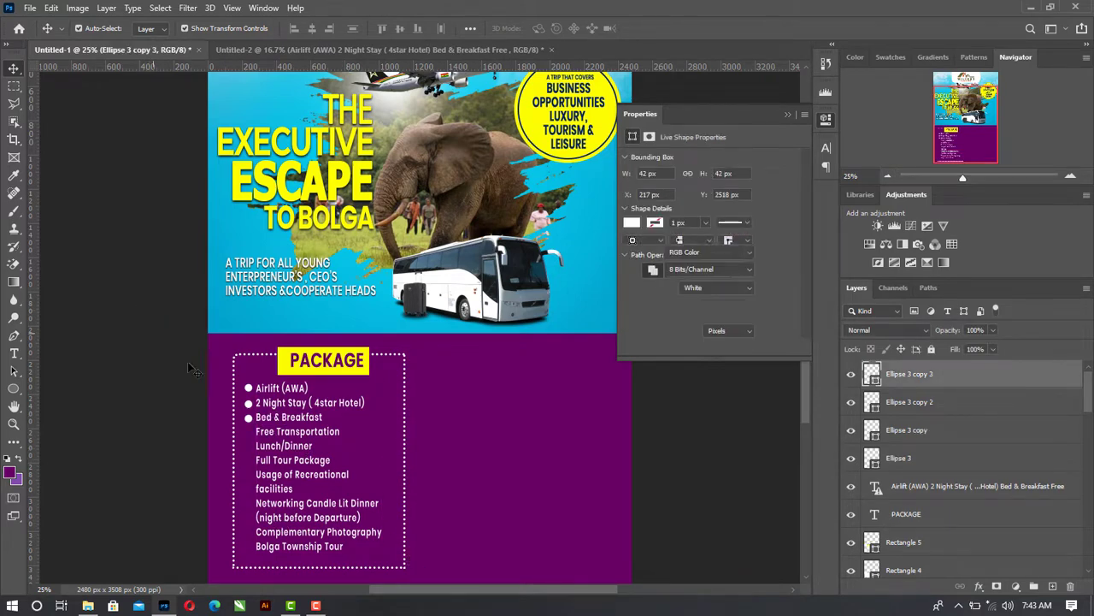
click(248, 426)
drag(248, 418, 248, 433)
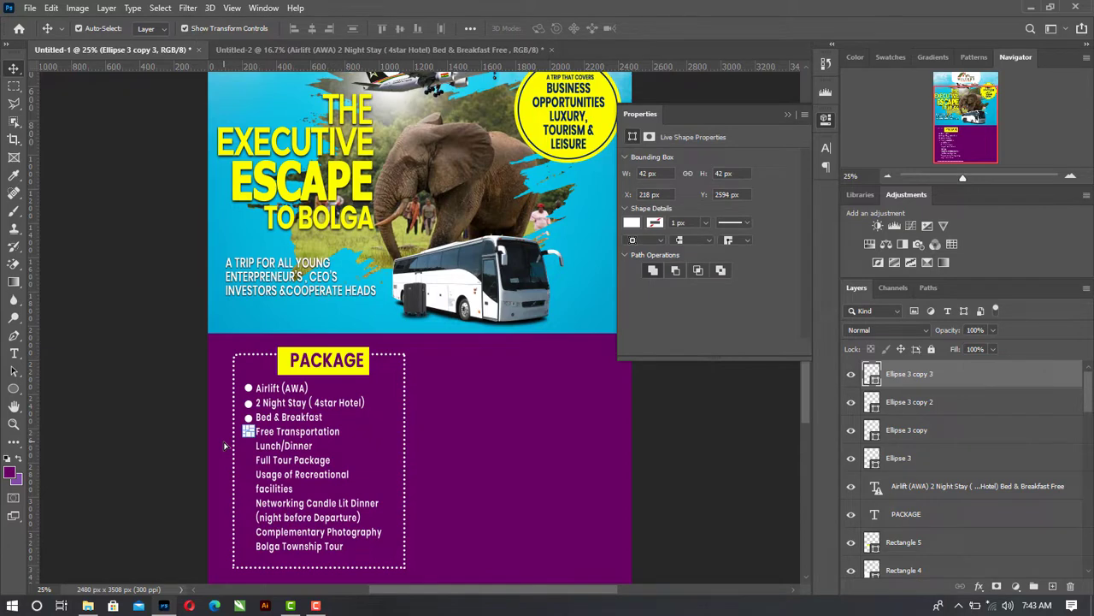
click(117, 415)
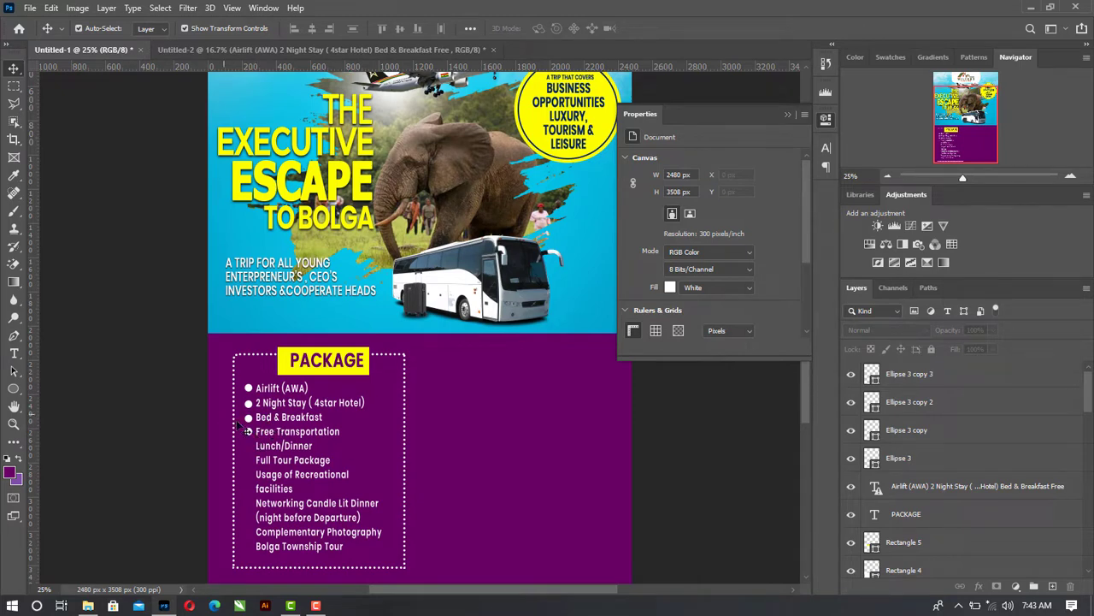
Nudge the bullets beside "Bed & Breakfast" and "2 Night Stay ( 4star Hotel)" slightly up to centre them on their lines
click(248, 418)
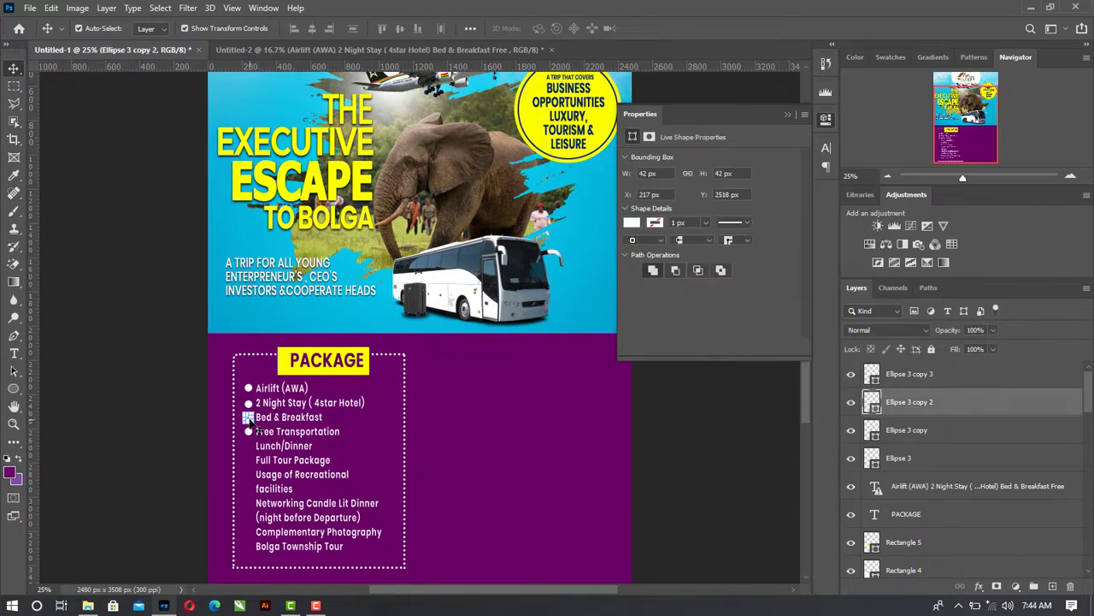
click(117, 420)
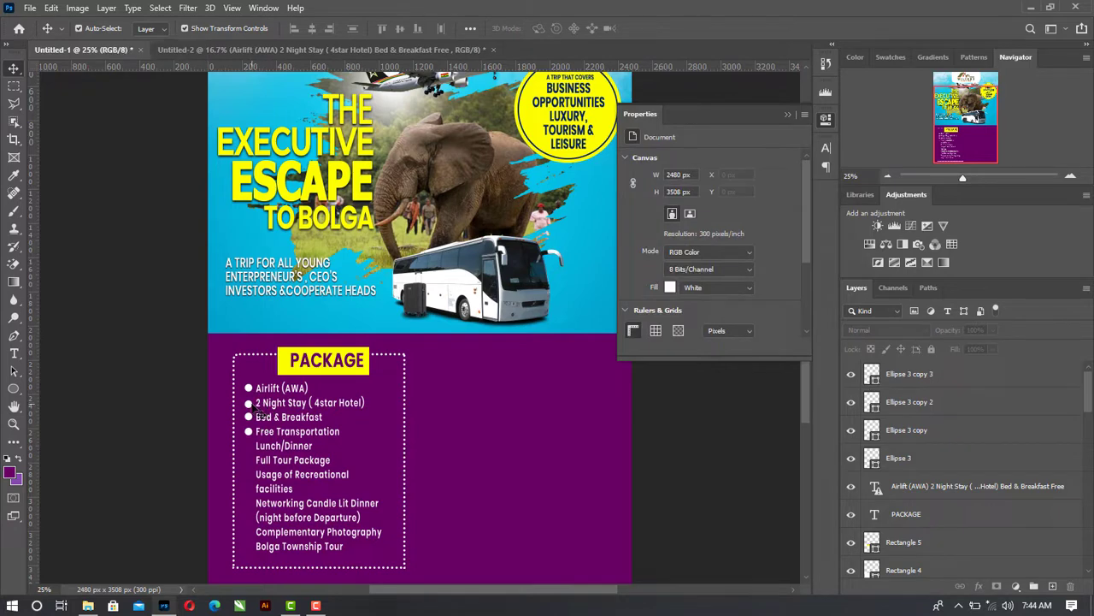
click(248, 403)
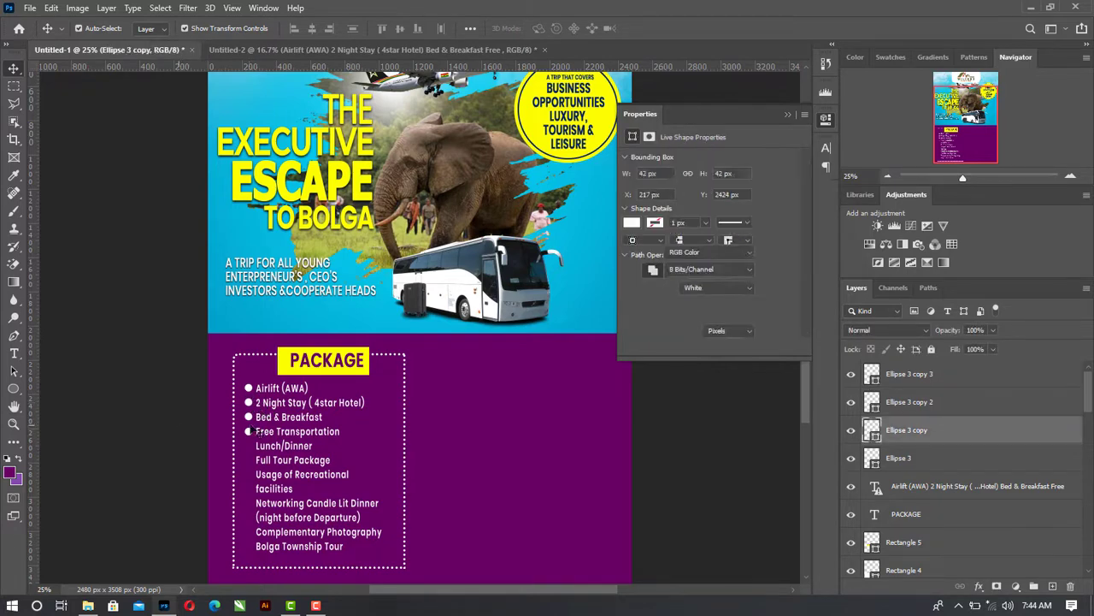
click(251, 442)
click(248, 436)
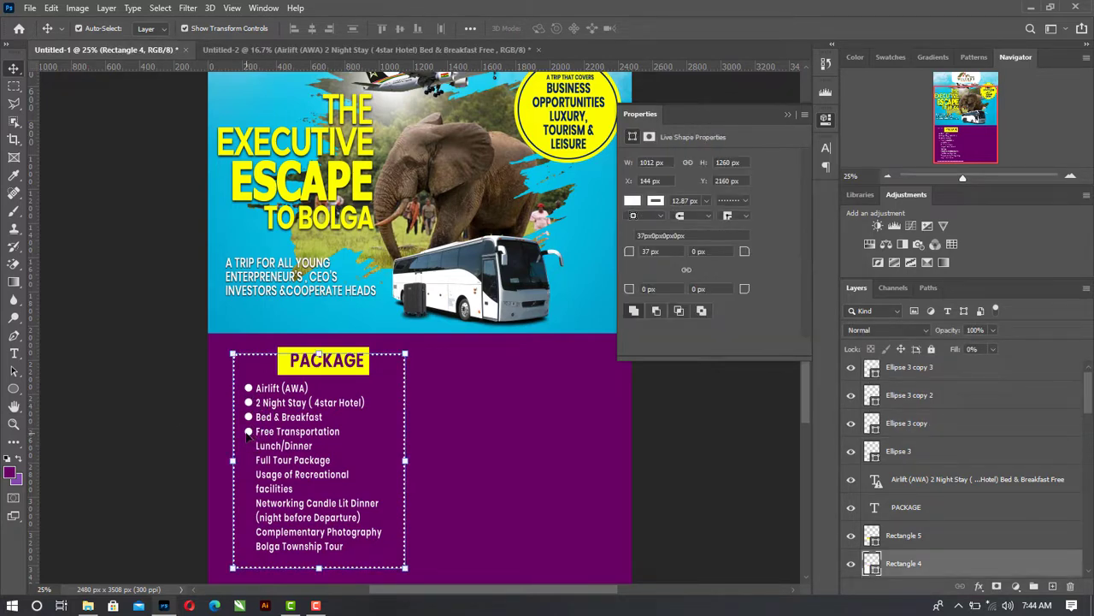
Duplicate the "Free Transportation" bullet and place the copy in front of "Lunch/Dinner"
click(248, 433)
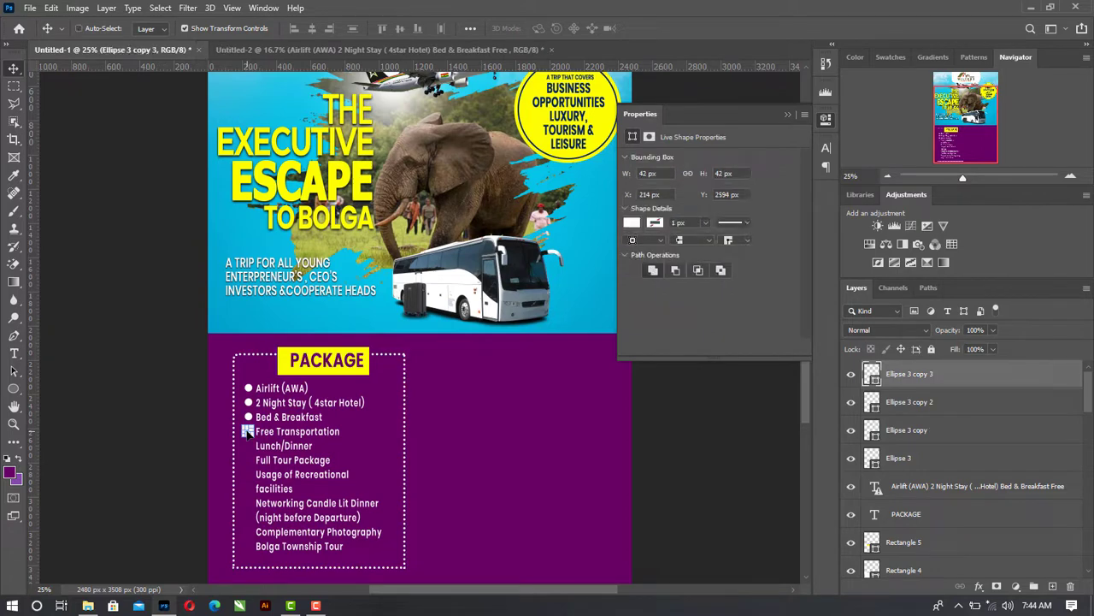
key(ctrl+j)
click(139, 109)
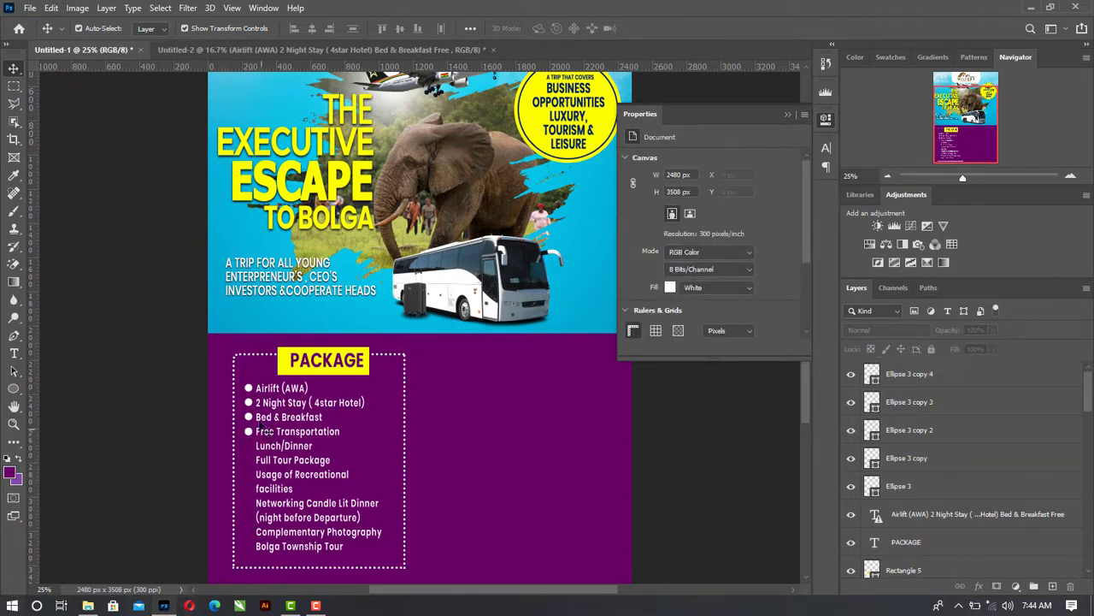
drag(249, 433, 246, 445)
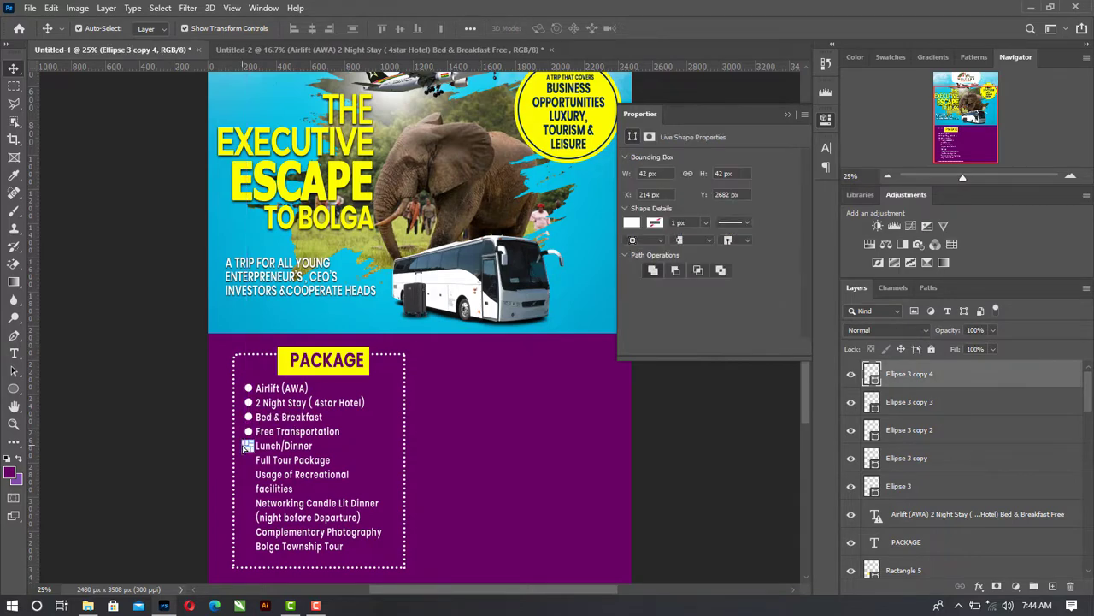
Duplicate the "Lunch/Dinner" bullet and place a copy in front of "Full Tour Package"
key(ctrl+j)
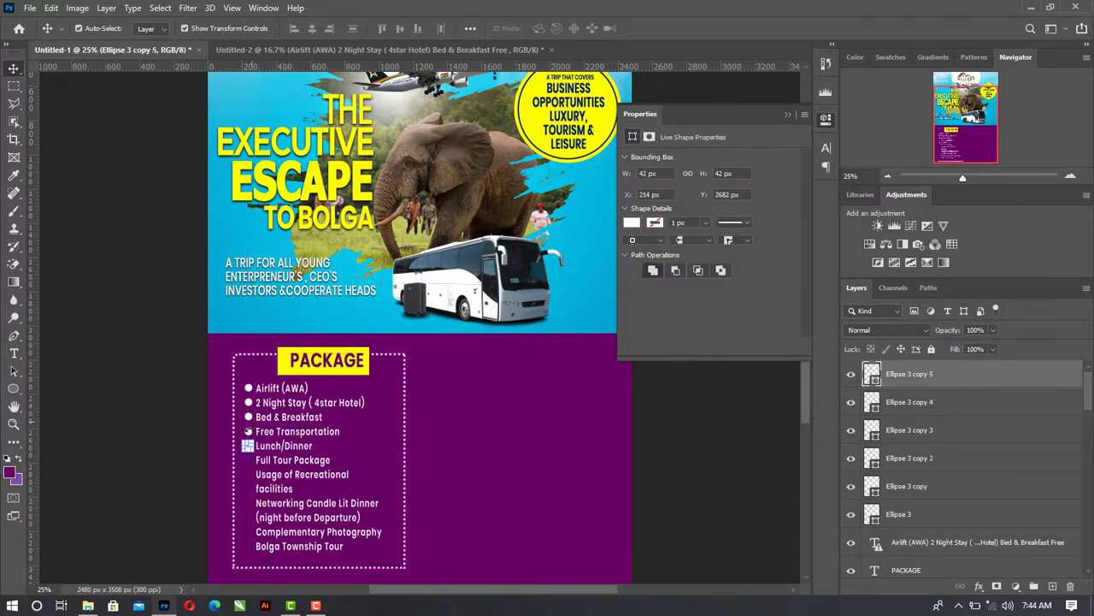
click(246, 445)
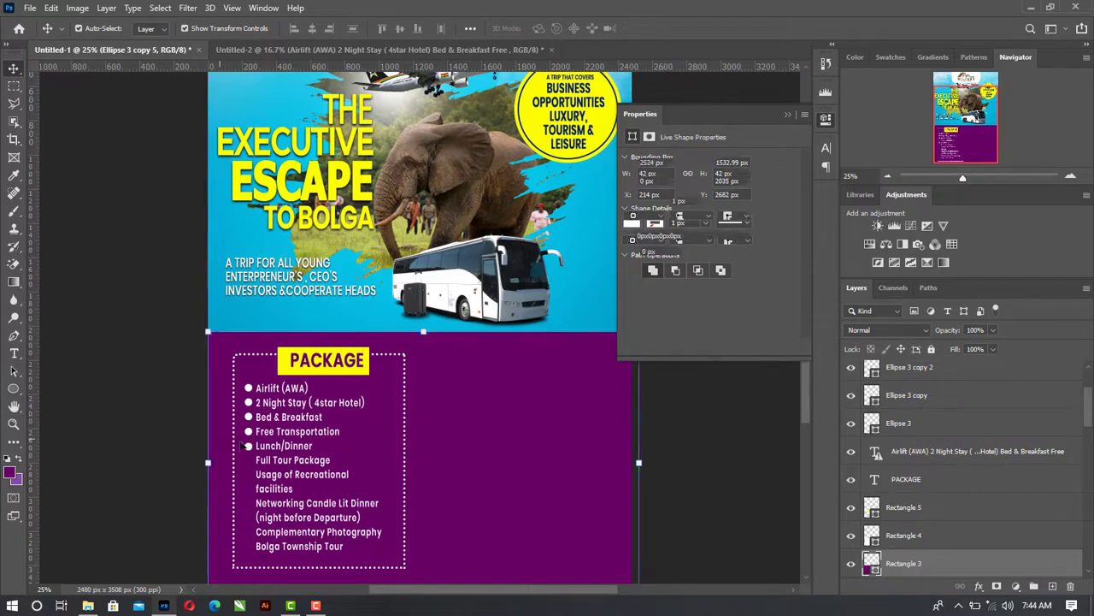
click(247, 445)
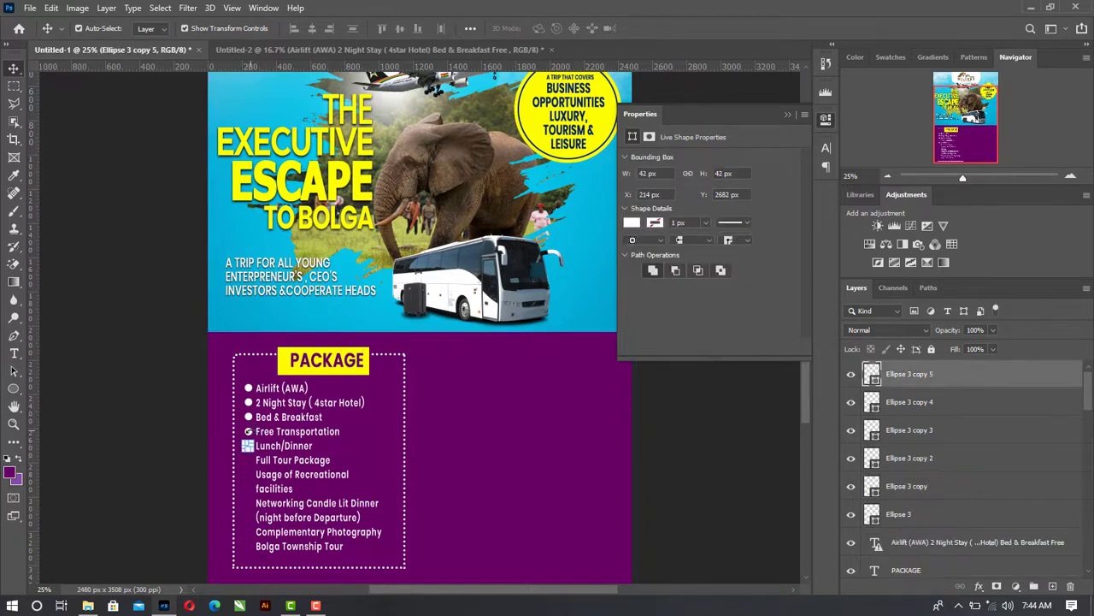
click(246, 448)
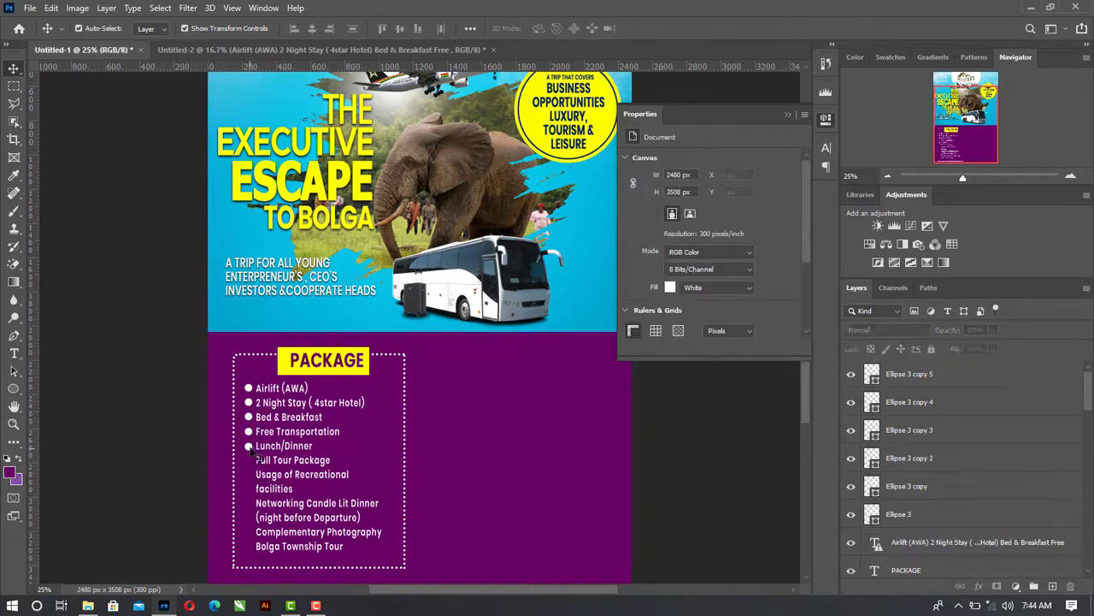
click(247, 445)
key(ctrl+j)
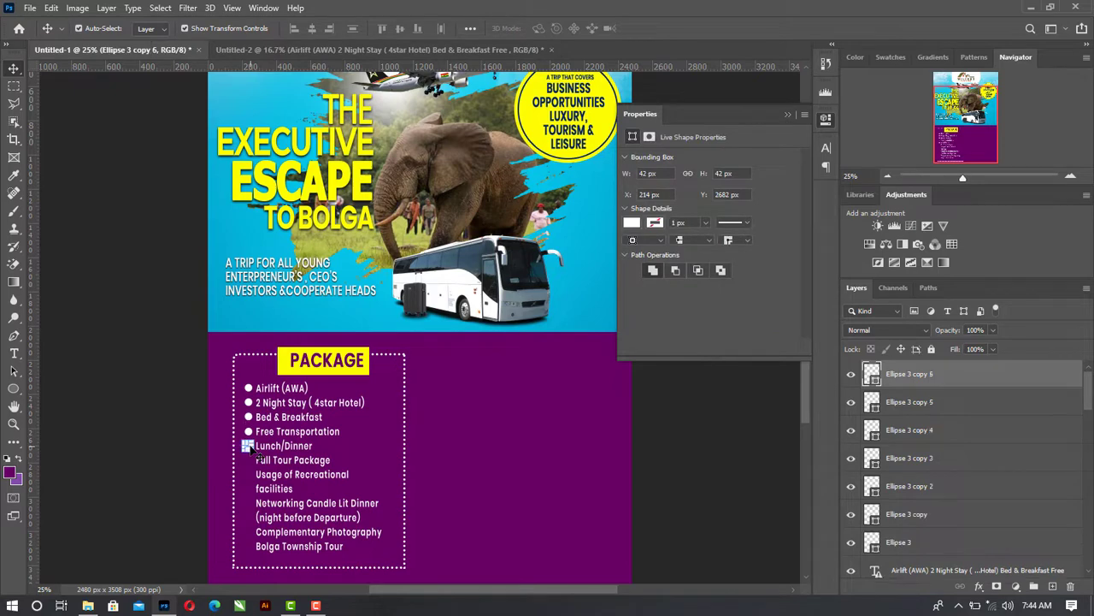
click(168, 387)
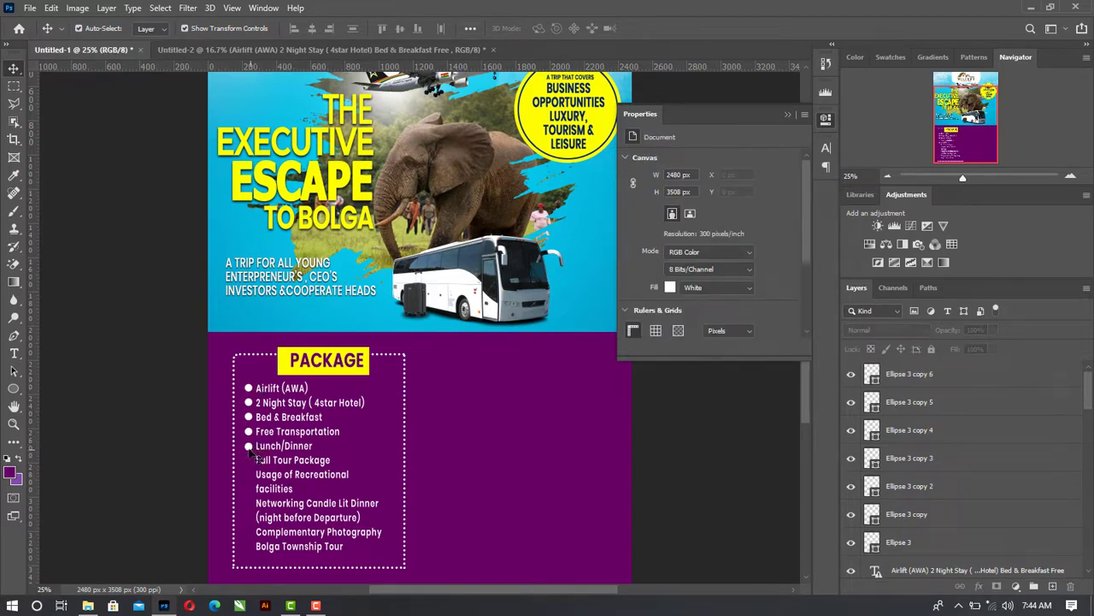
drag(250, 448, 248, 466)
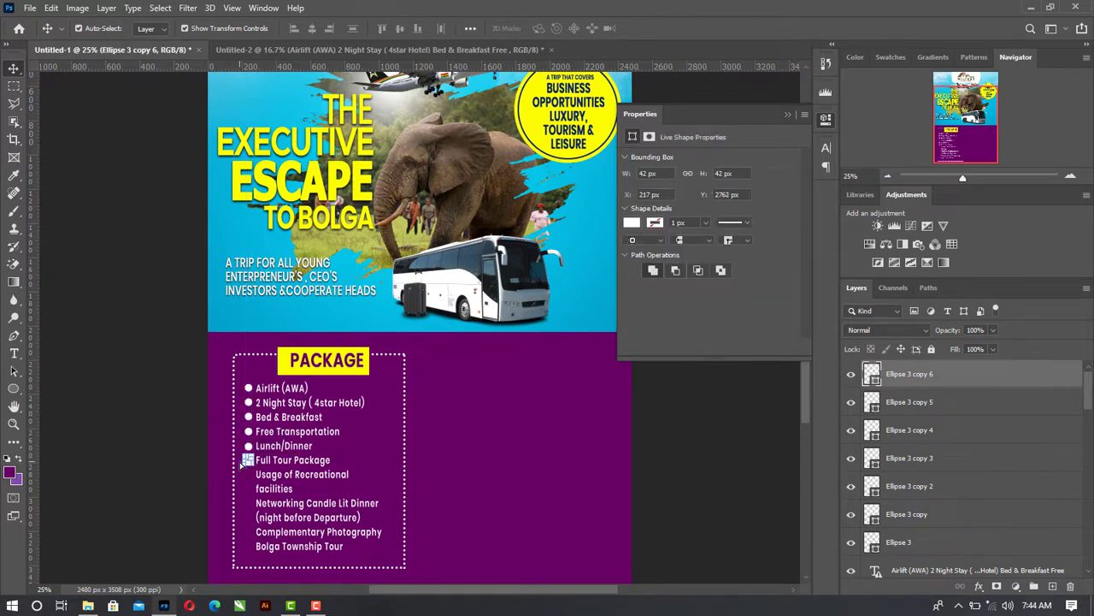
Place duplicate bullets in front of "Usage of Recreational facilities" and "Networking Candle Lit Dinner"
key(ctrl+j)
click(205, 475)
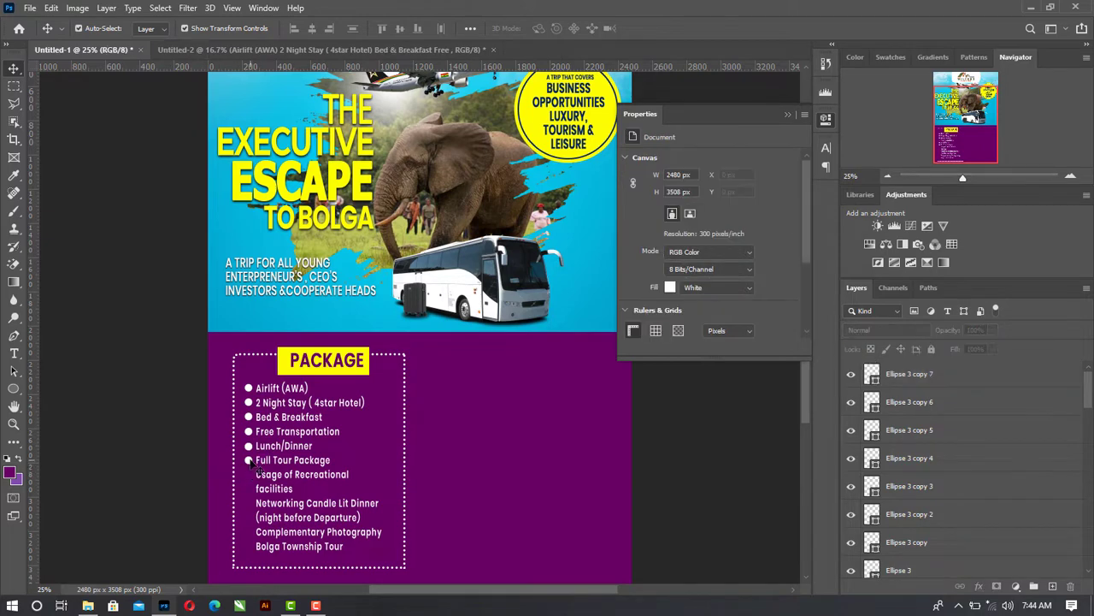
drag(249, 462, 248, 478)
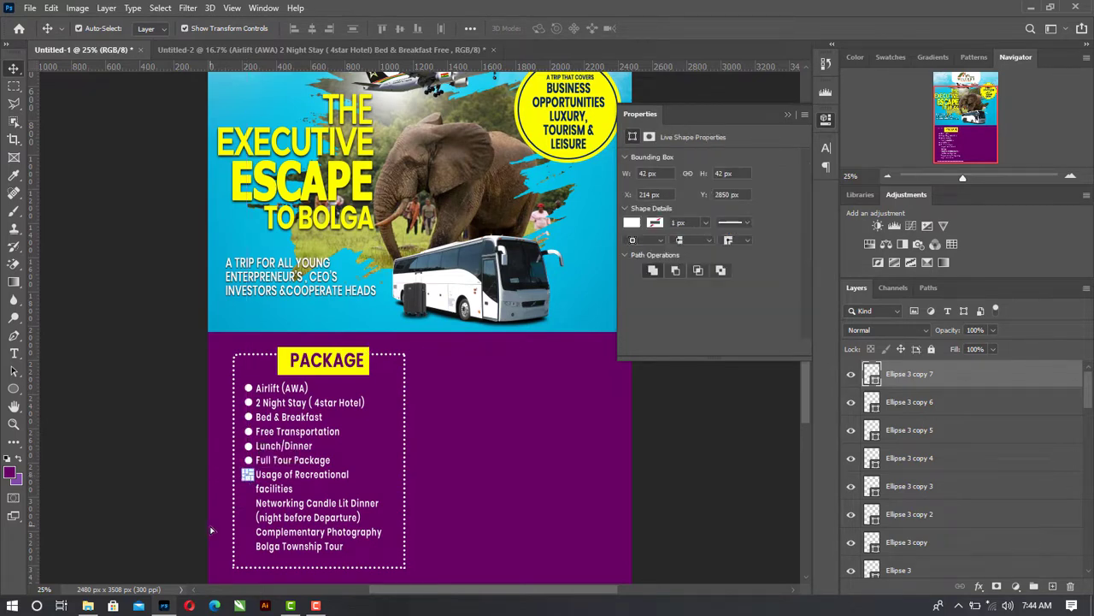
click(183, 495)
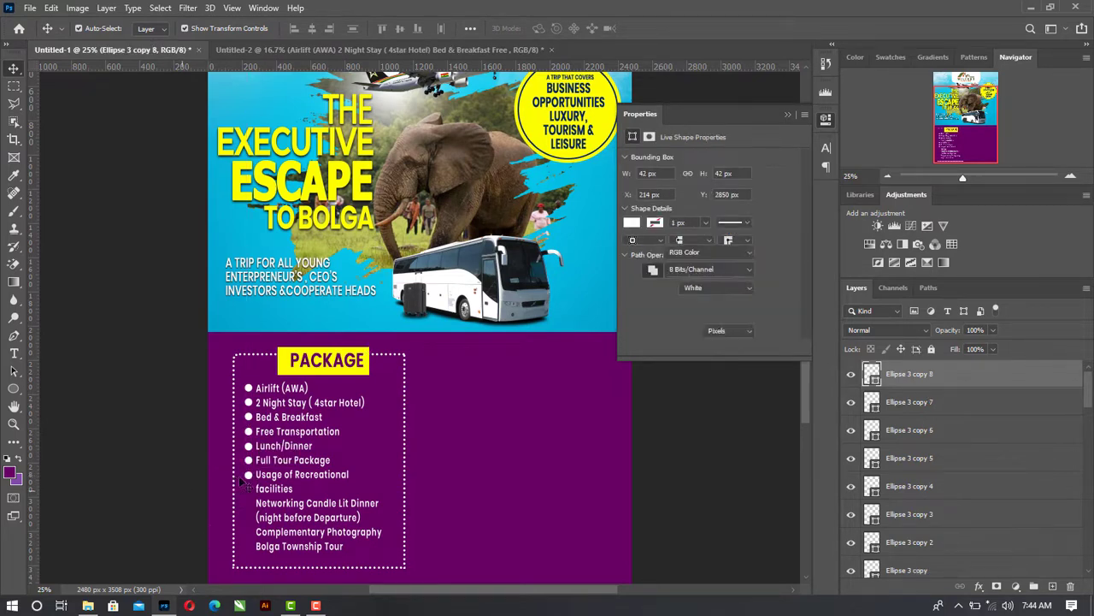
drag(249, 479, 249, 503)
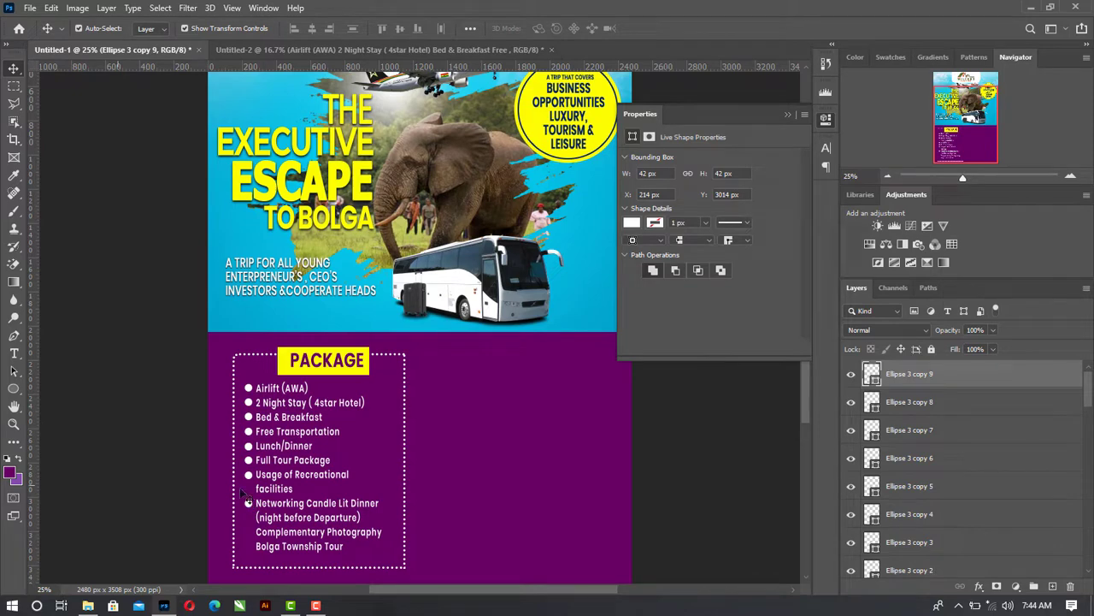
click(245, 504)
drag(250, 506, 246, 532)
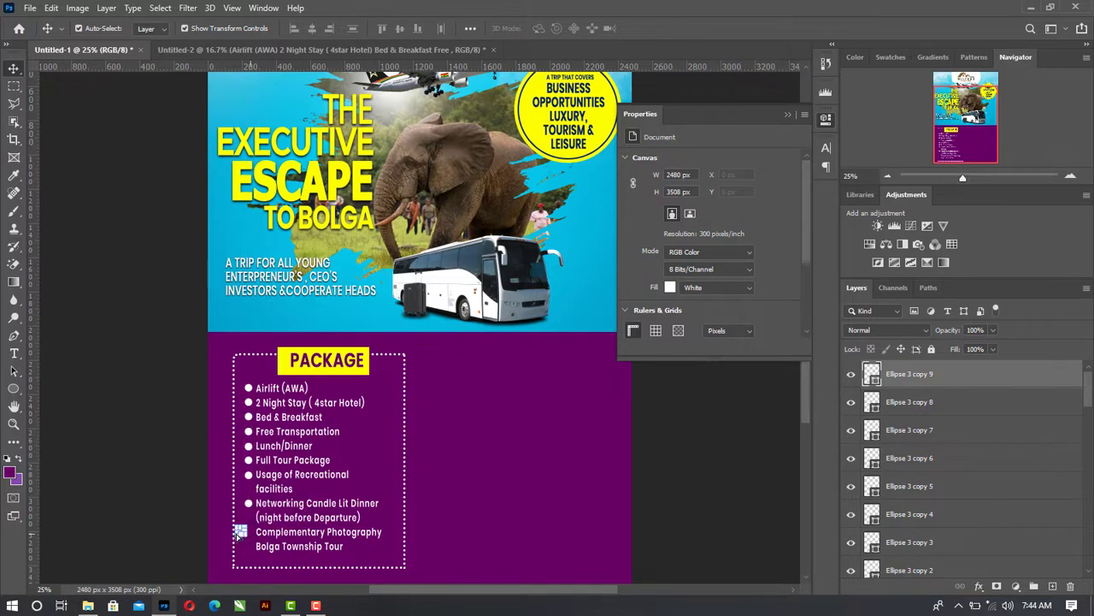
click(139, 518)
key(ctrl+z)
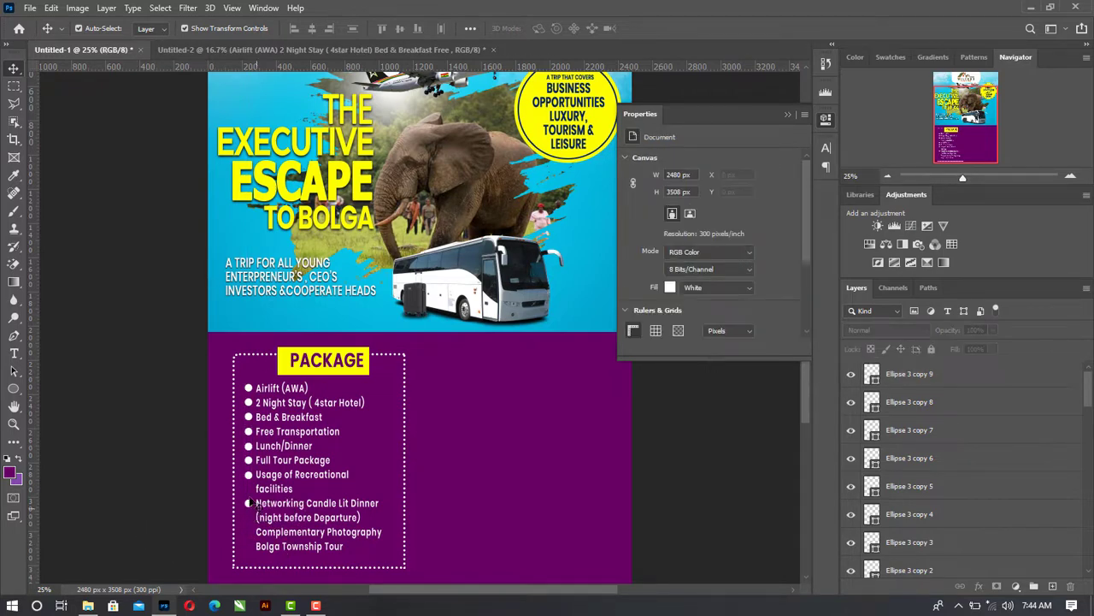
Place duplicate bullets in front of "Complementary Photography" and "Bolga Township Tour", aligned with the bullets above
drag(248, 506, 247, 532)
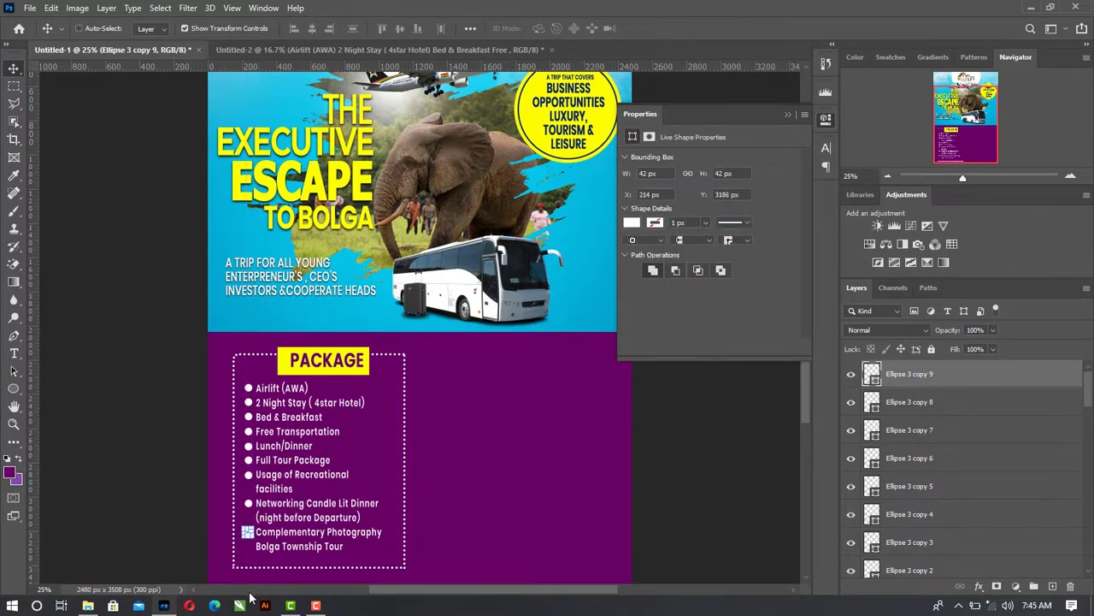
click(157, 519)
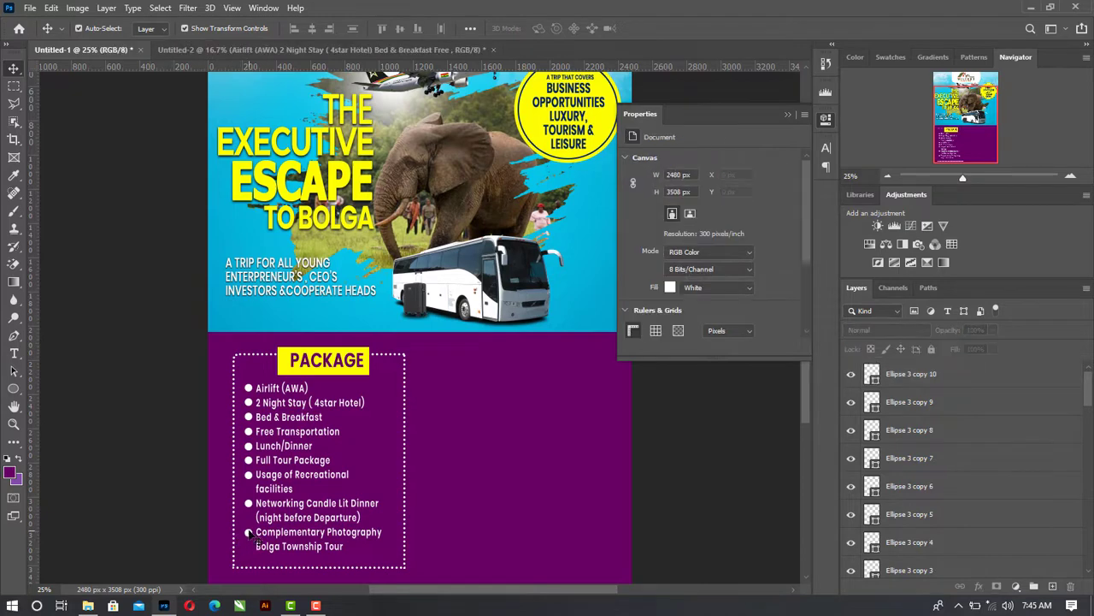
drag(247, 531, 246, 553)
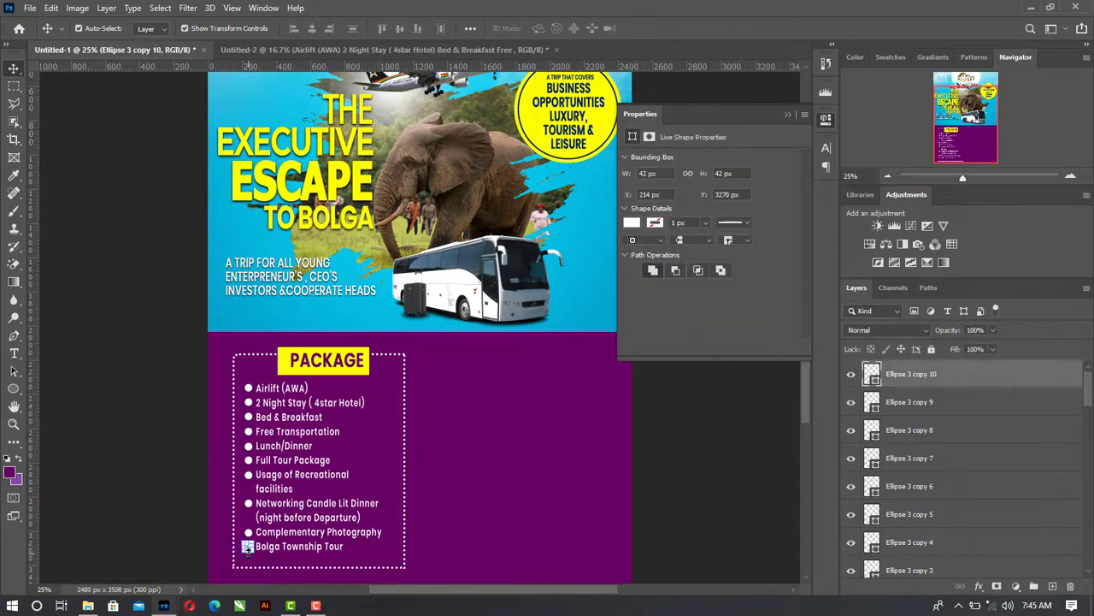
click(189, 552)
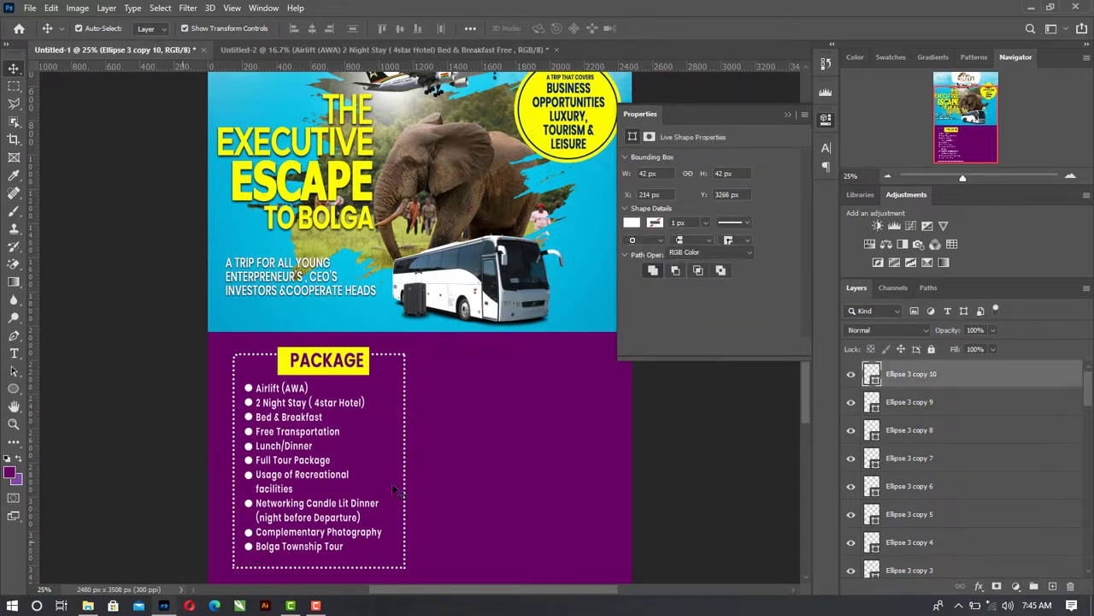
Bring the "RATE:", "GHC 2,995" and "18 - 20TH AUGUST, 2022" texts from Untitled-2 into the purple area of the Untitled-1 poster
click(887, 175)
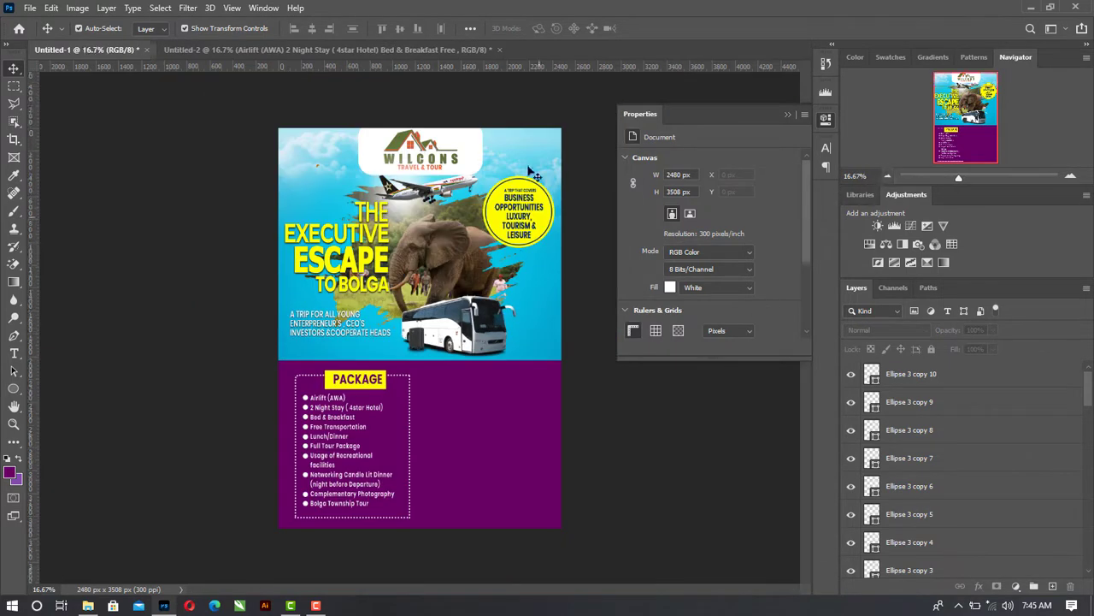
click(204, 49)
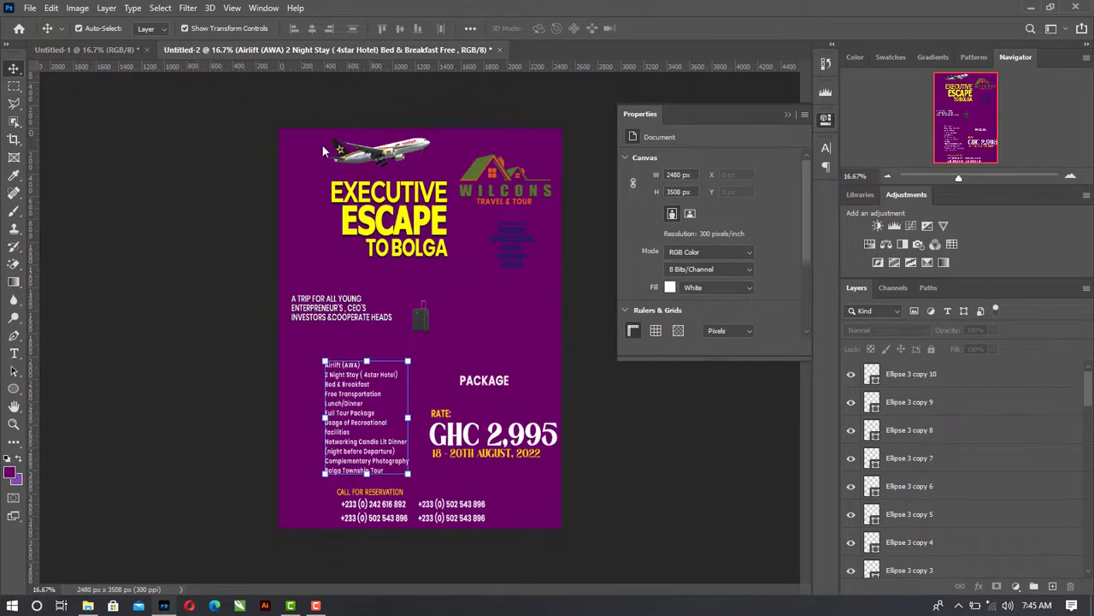
click(653, 460)
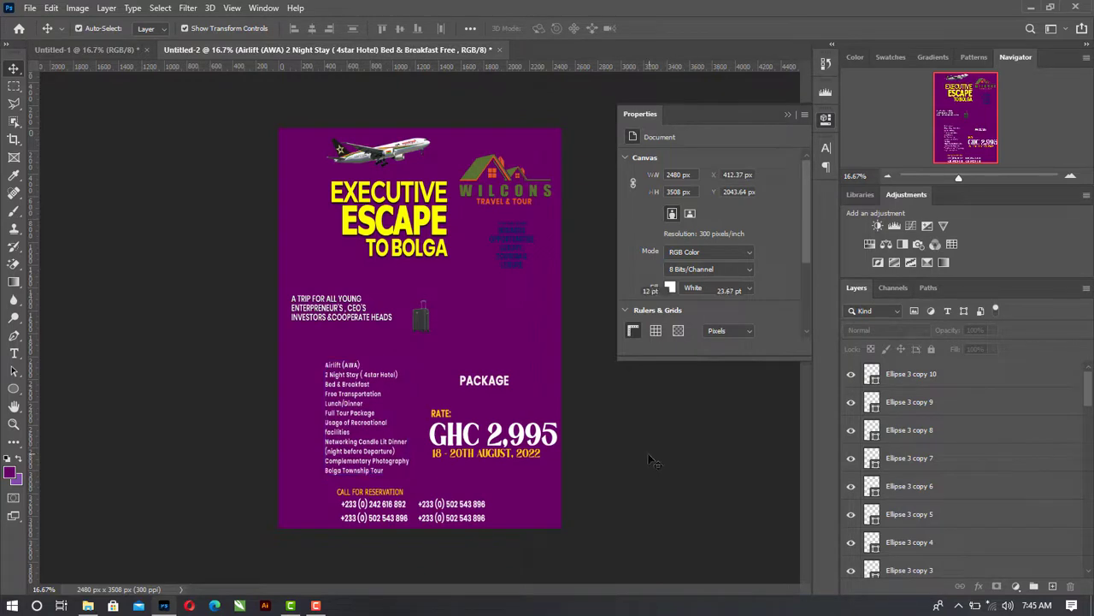
click(444, 424)
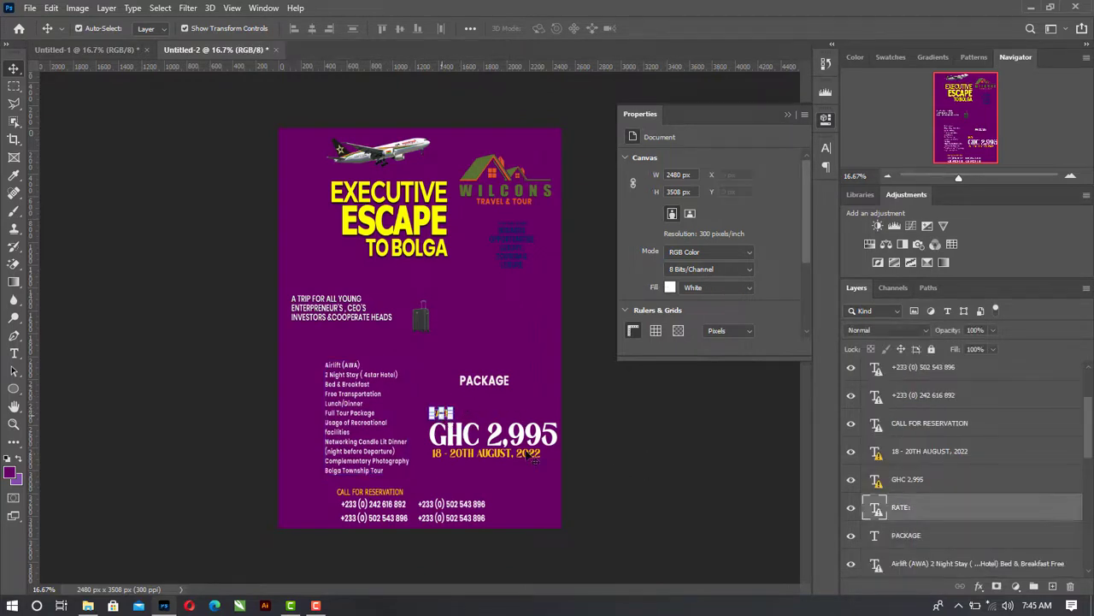
click(647, 481)
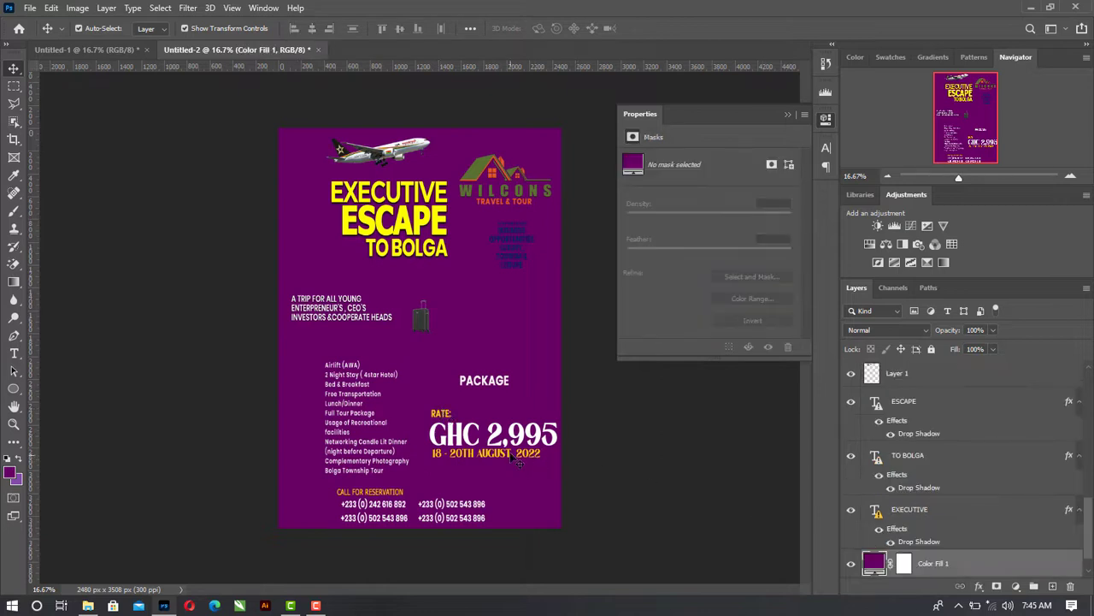
click(489, 437)
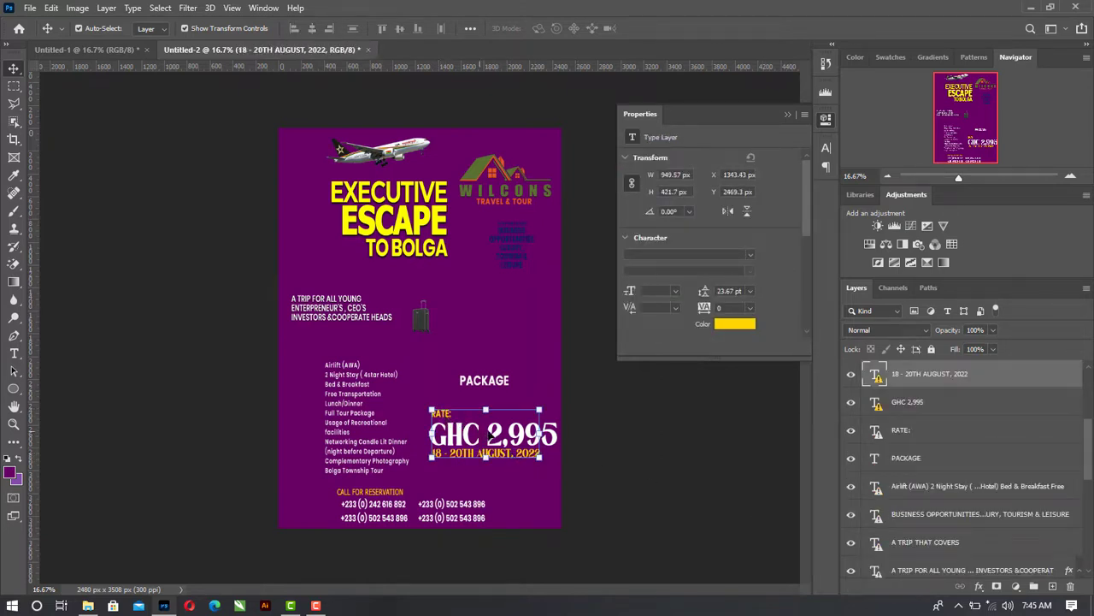
shift+click(440, 414)
shift+click(488, 435)
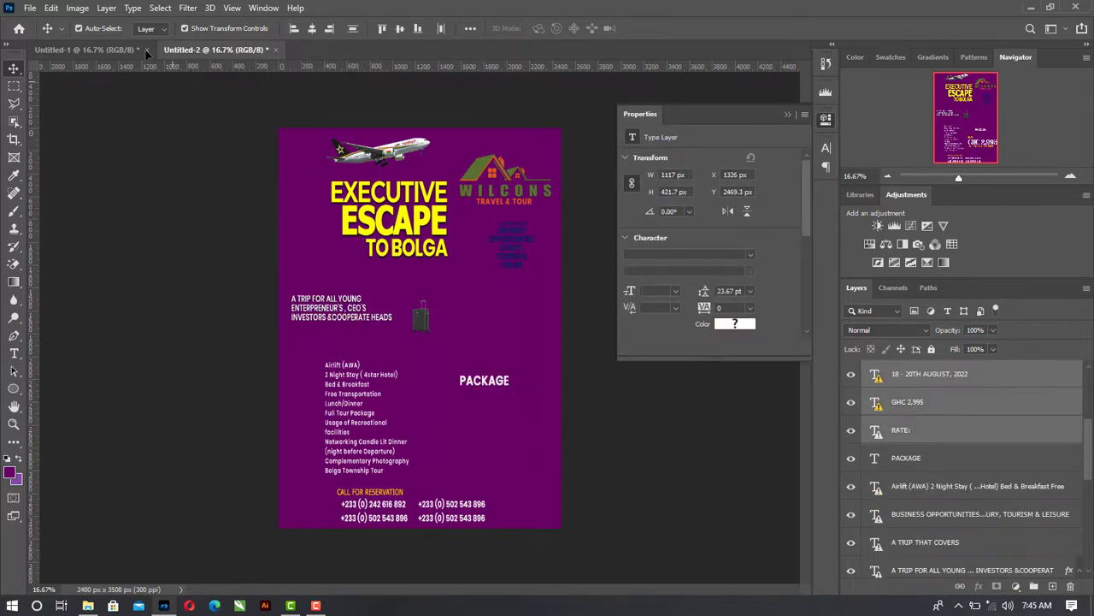
click(93, 49)
drag(479, 425, 479, 425)
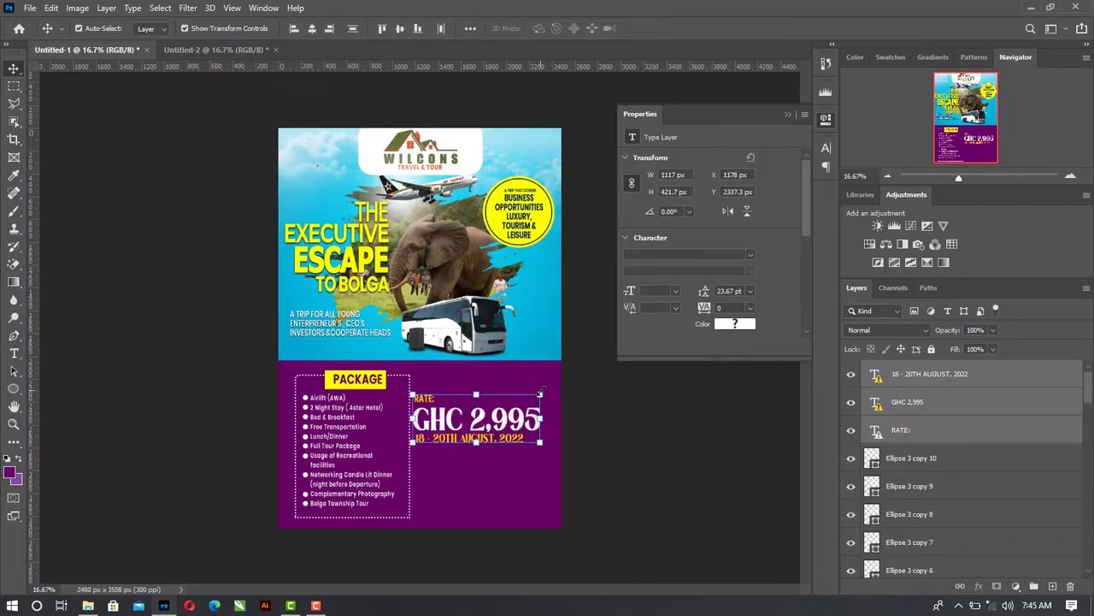
Scale the rate, price and date texts together to about 93% and position them beside the PACKAGE heading, just below the bus
drag(539, 393, 531, 400)
click(584, 254)
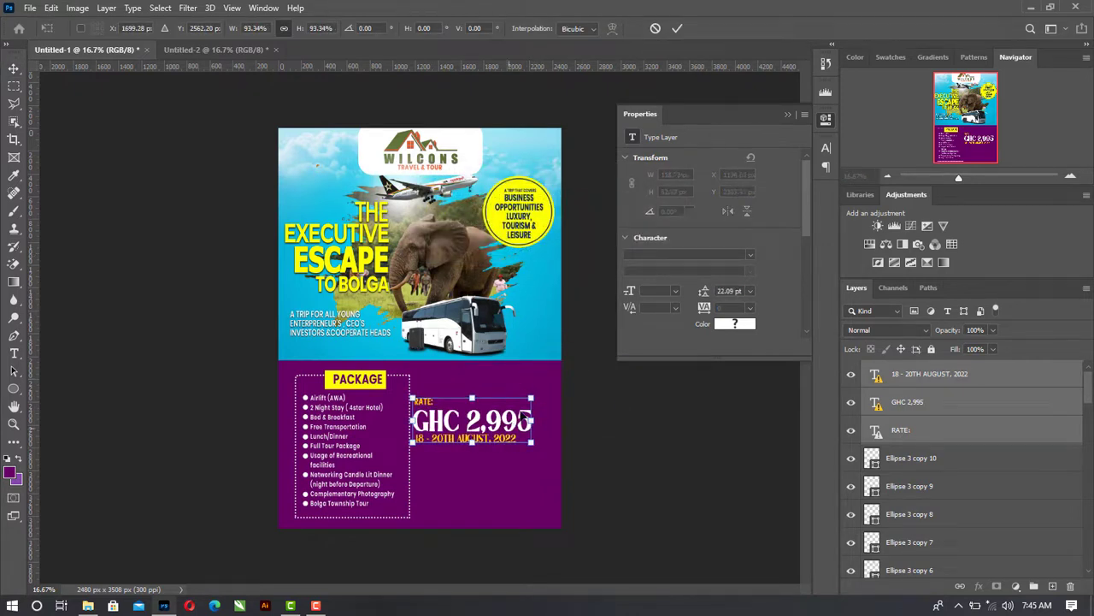
drag(524, 408, 533, 373)
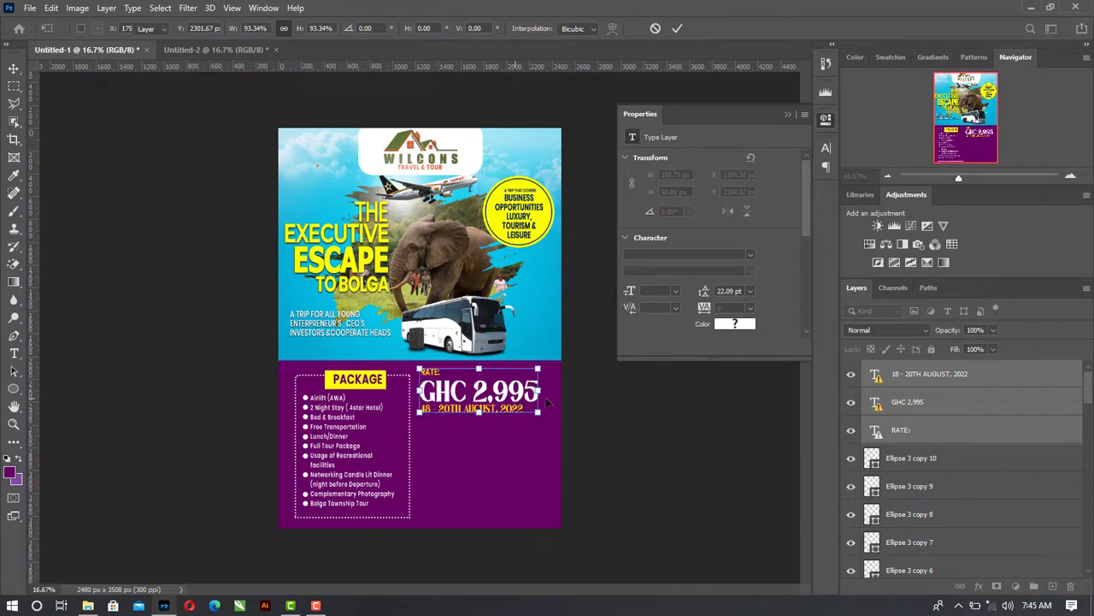
key(Return)
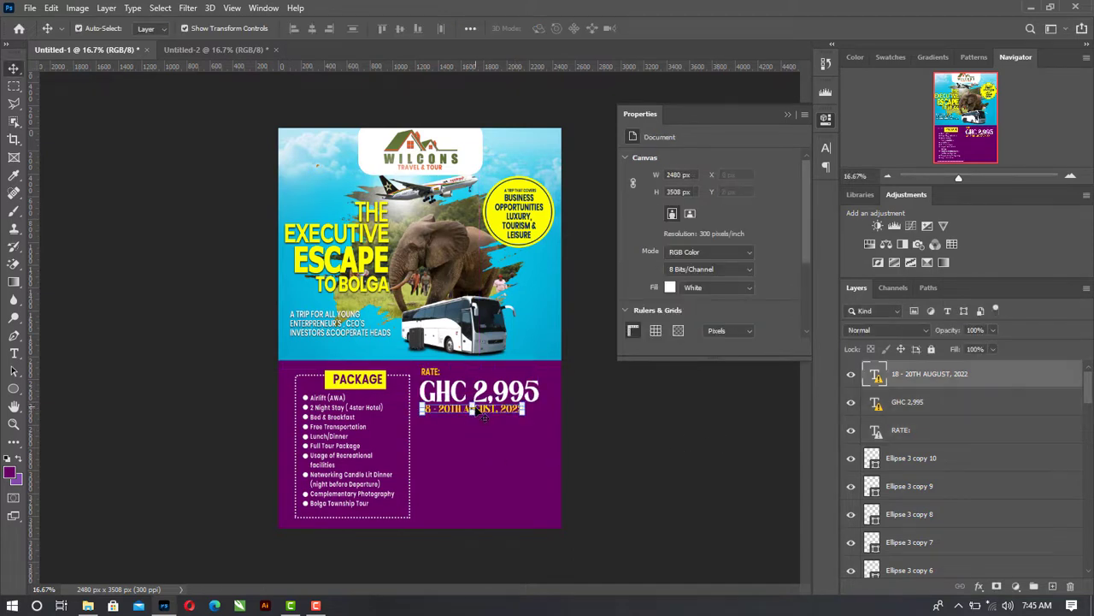
click(481, 411)
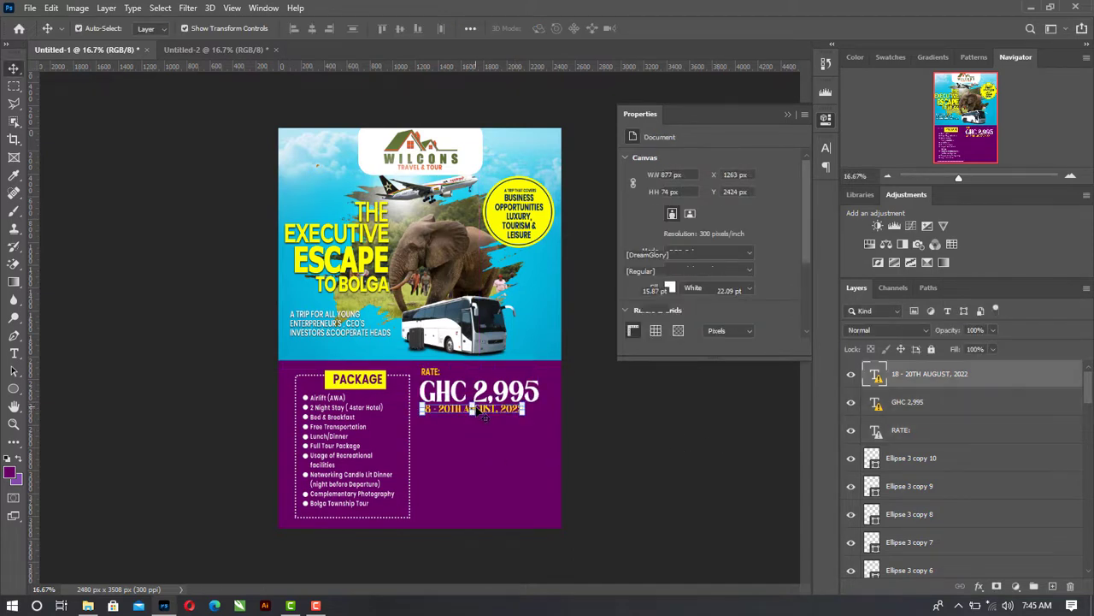
click(650, 458)
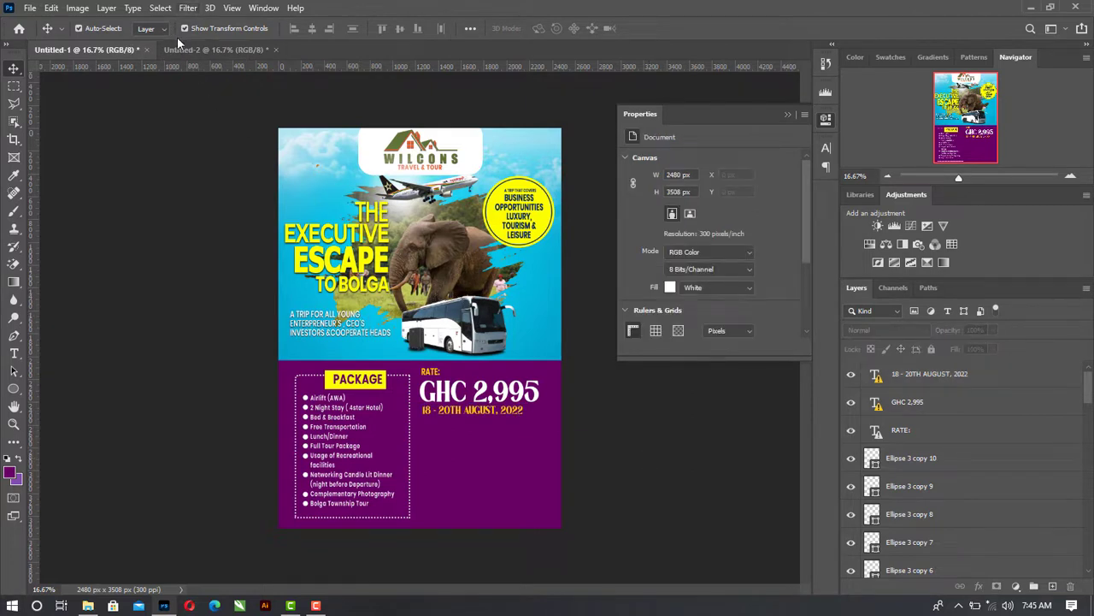
Draw a rectangle about 612 x 403 px below the date text and nudge it slightly toward the PACKAGE box
click(14, 390)
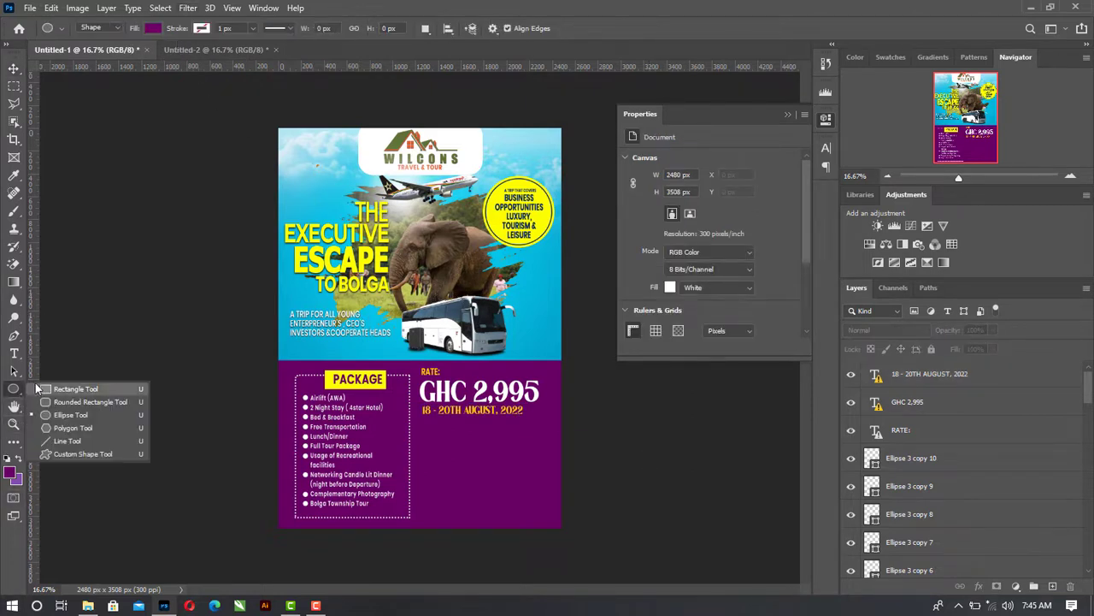
click(43, 389)
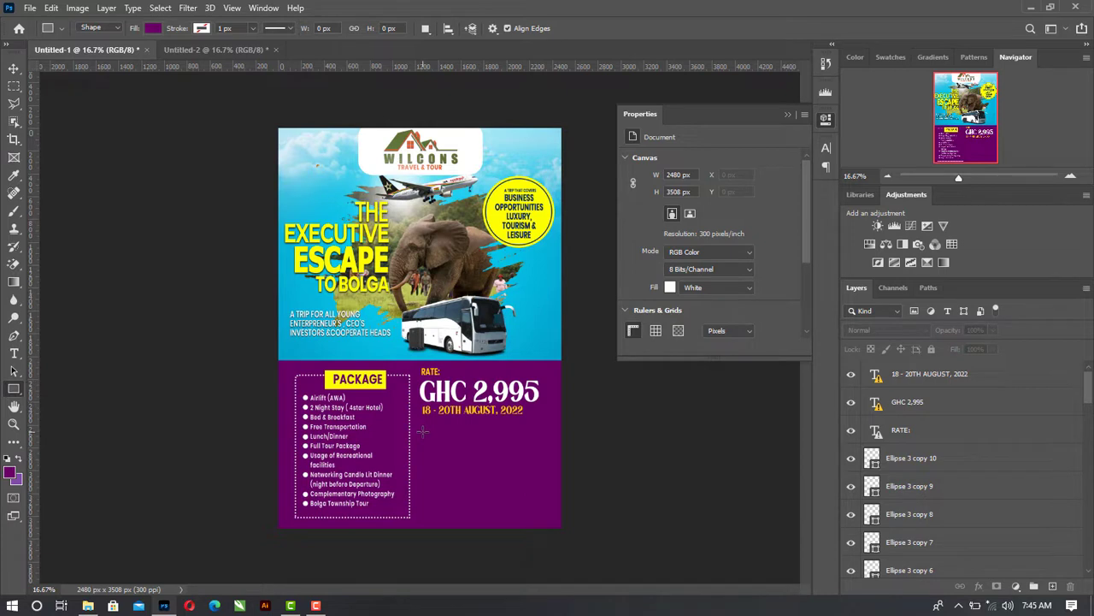
drag(431, 438, 491, 477)
click(15, 70)
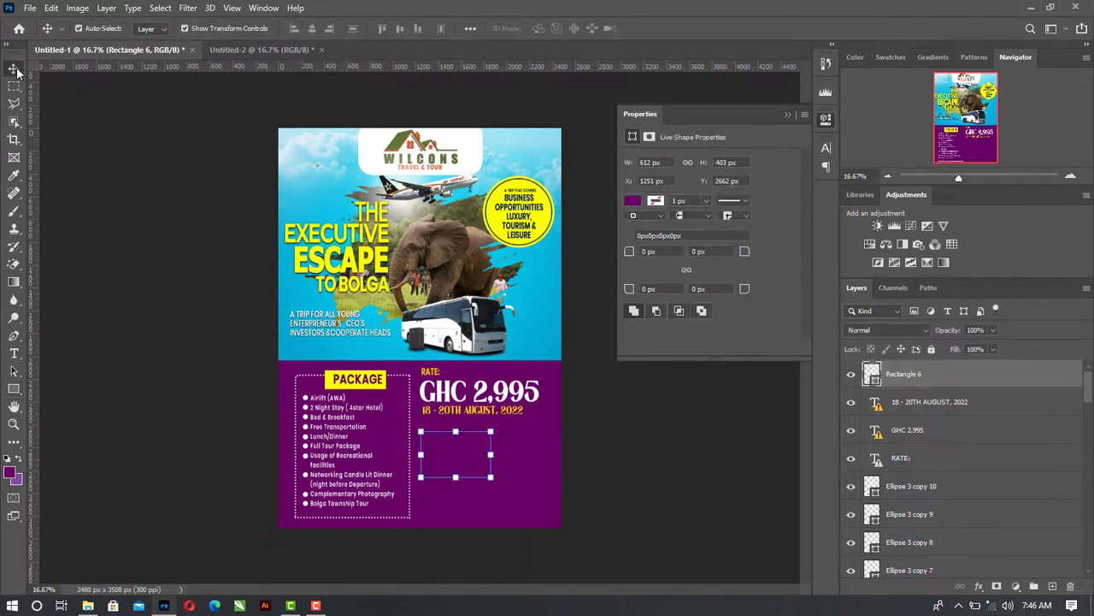
key(shift+Left)
key(shift+Left)
key(shift+Left)
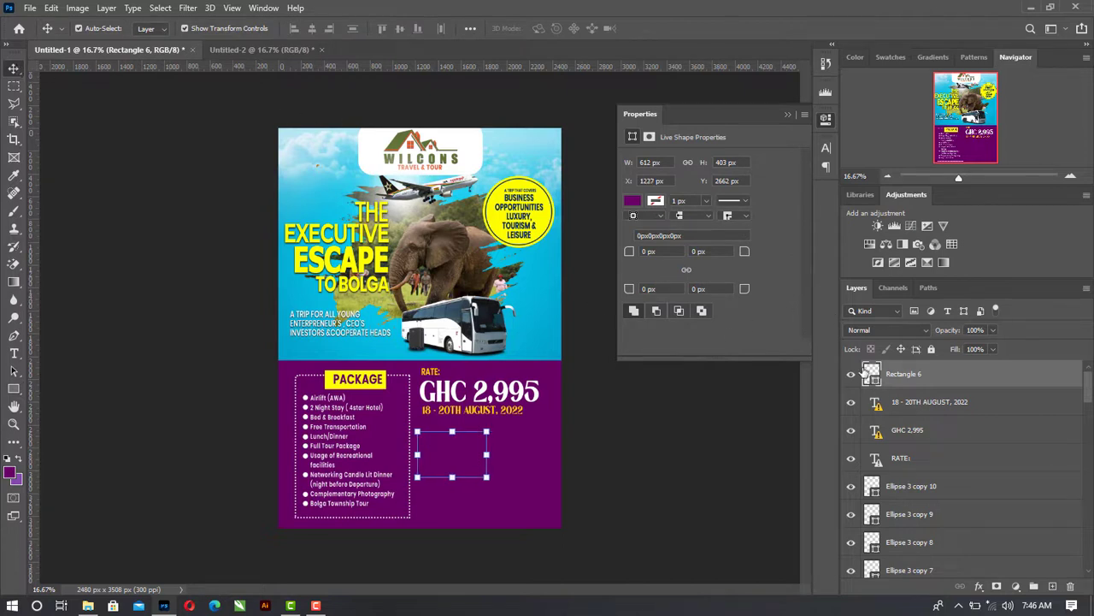
Set the new rectangle's fill color to white, ffffff
click(852, 374)
click(852, 374)
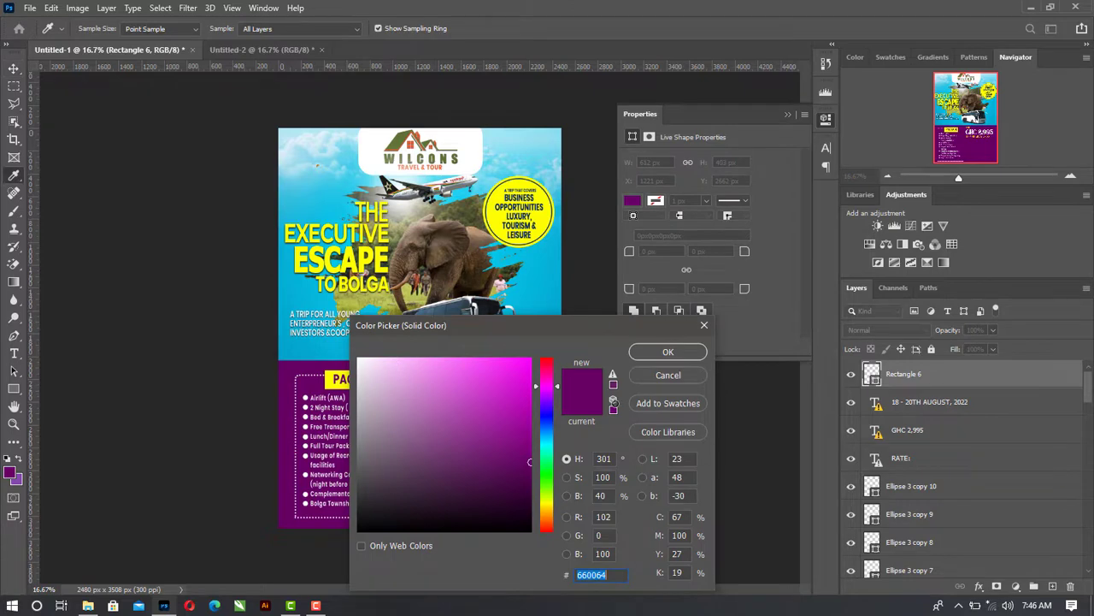
text(ffffff)
key(Return)
Duplicate the white rectangle and line up the two rectangles side by side with a small gap, directly below the date text
key(ctrl+plus)
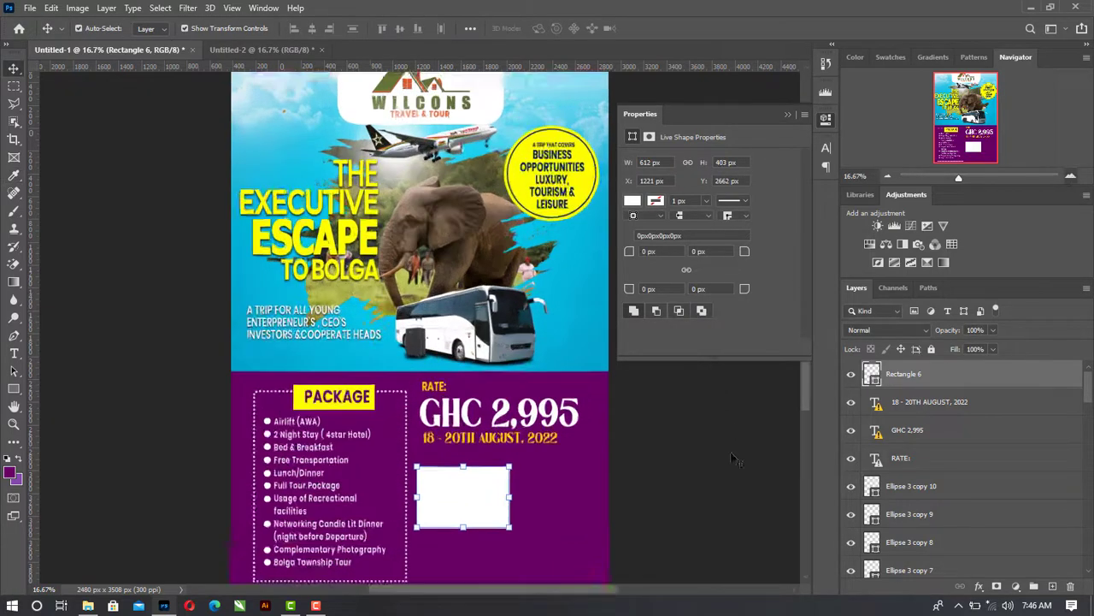
drag(484, 520, 575, 488)
key(Down)
key(Down)
key(Down)
key(Down)
key(Down)
key(Down)
key(Down)
key(Down)
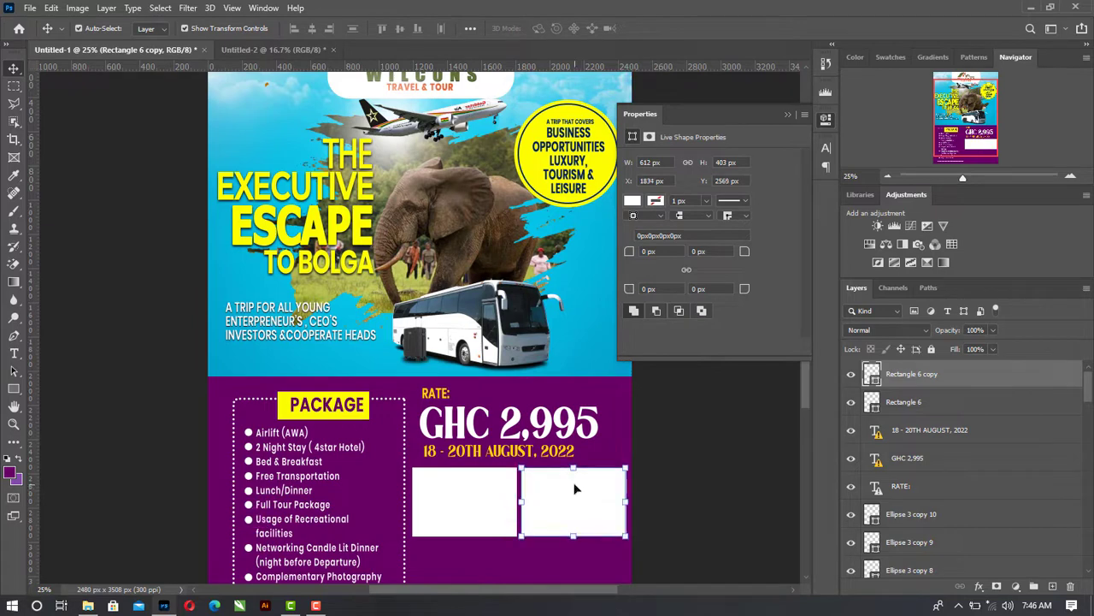
click(785, 503)
Place the interior-pics-and-pool image from the USB drive above the white rectangle nearest the PACKAGE box and clip it to that rectangle
click(504, 513)
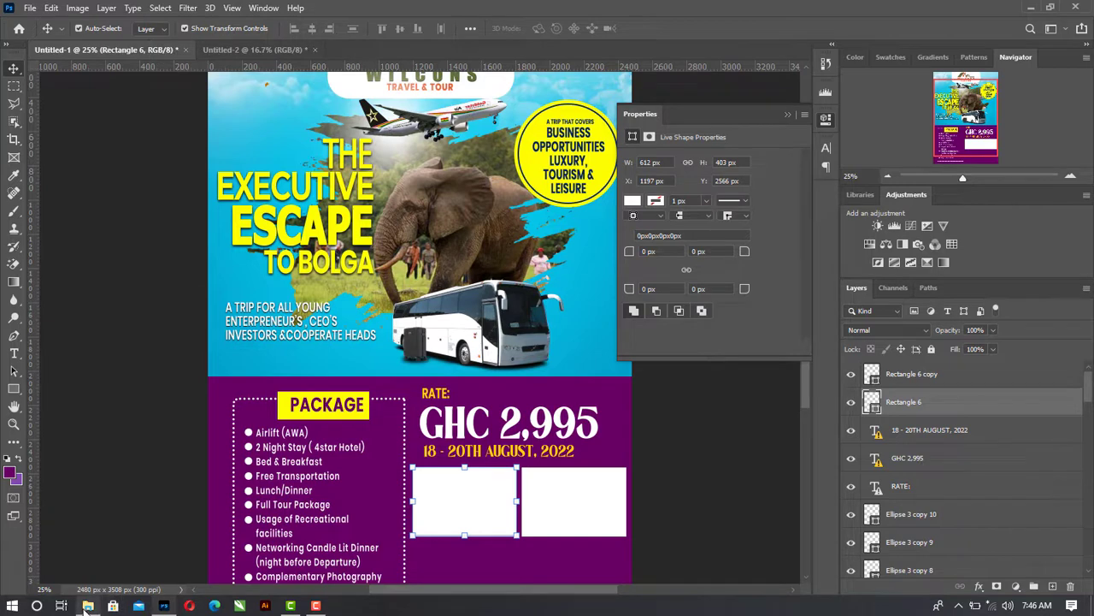
click(87, 605)
scroll(753, 273, up, 1)
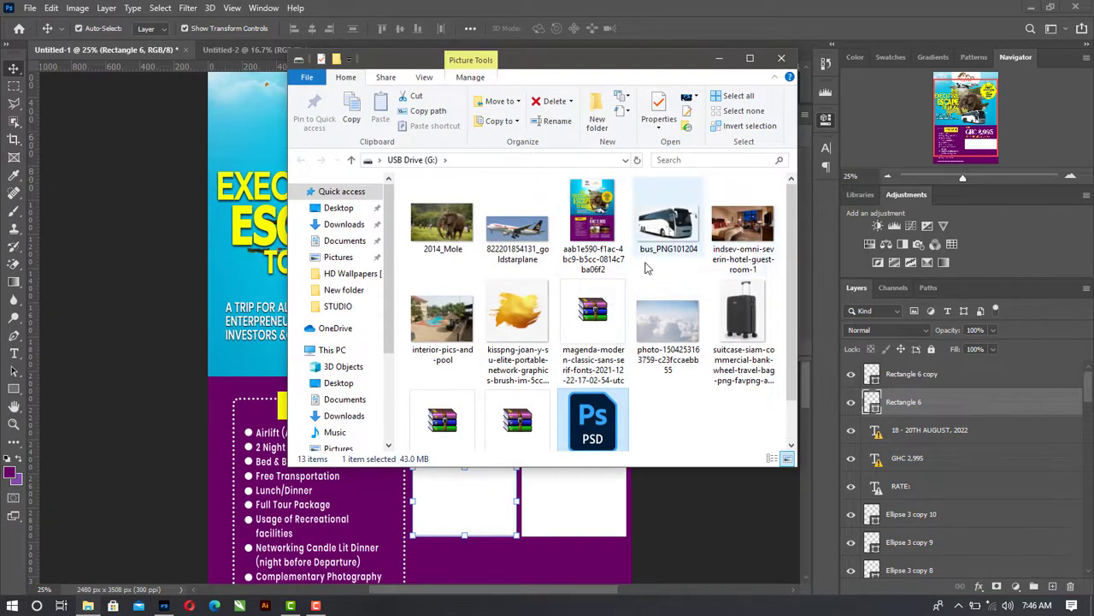
drag(442, 321, 224, 363)
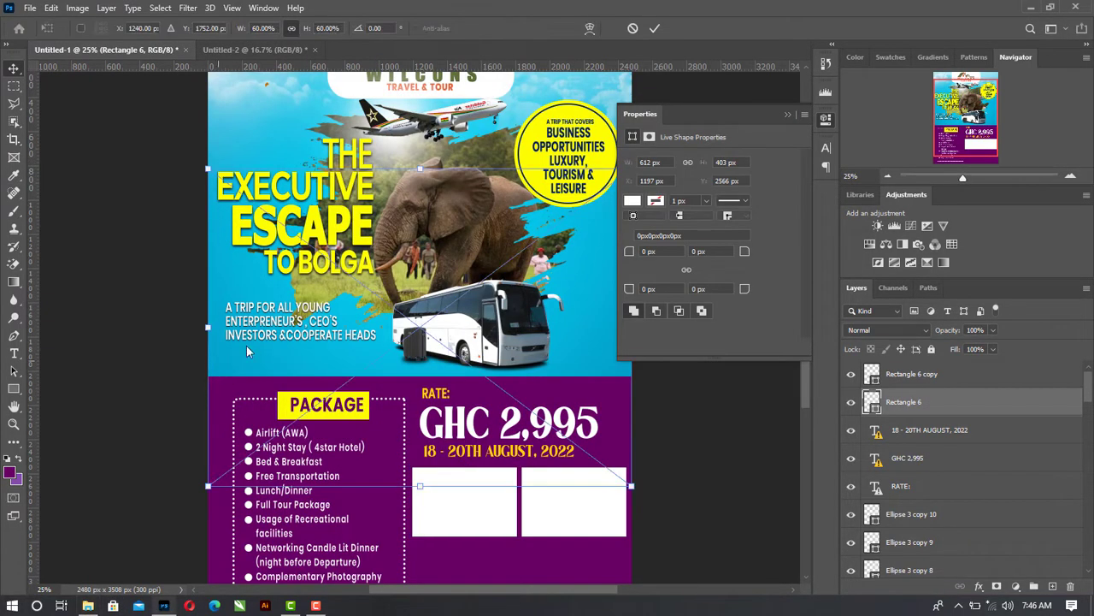
drag(434, 421, 446, 459)
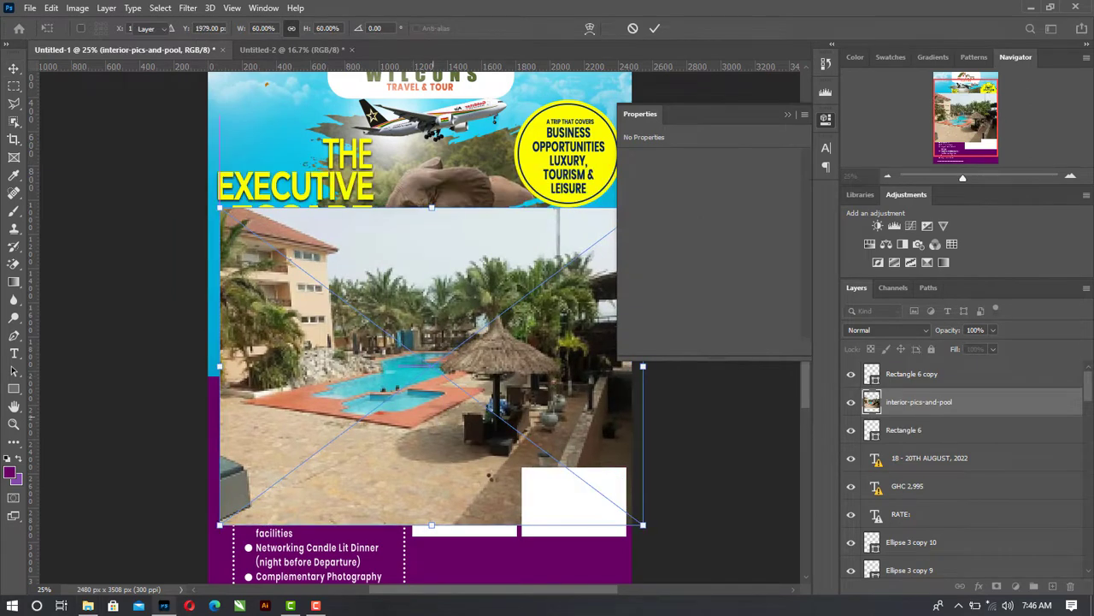
key(Return)
right_click(894, 409)
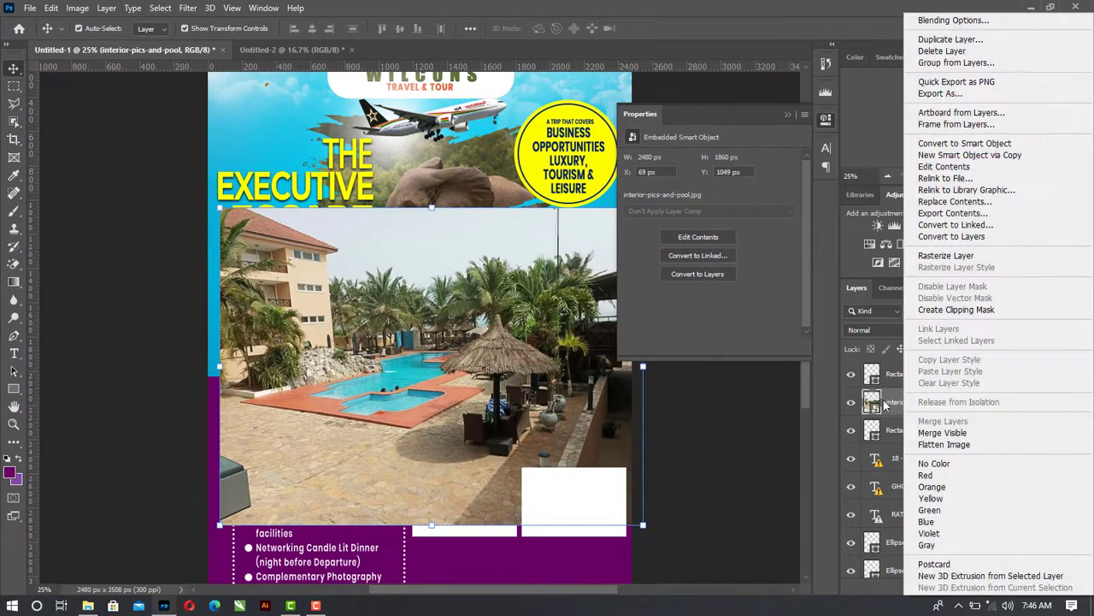
click(956, 311)
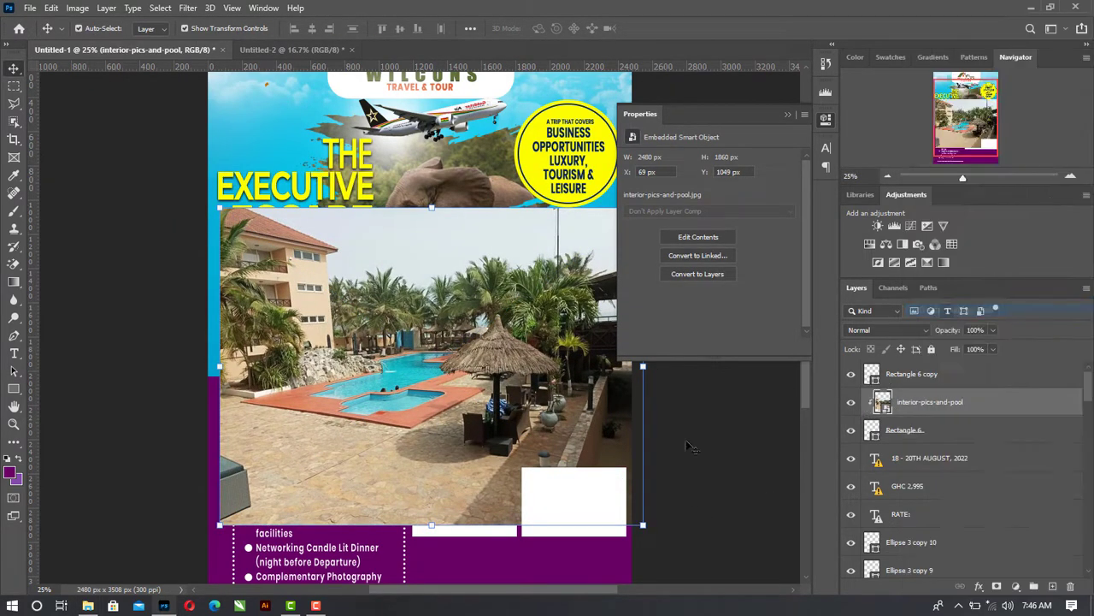
drag(643, 525, 423, 350)
drag(335, 286, 478, 503)
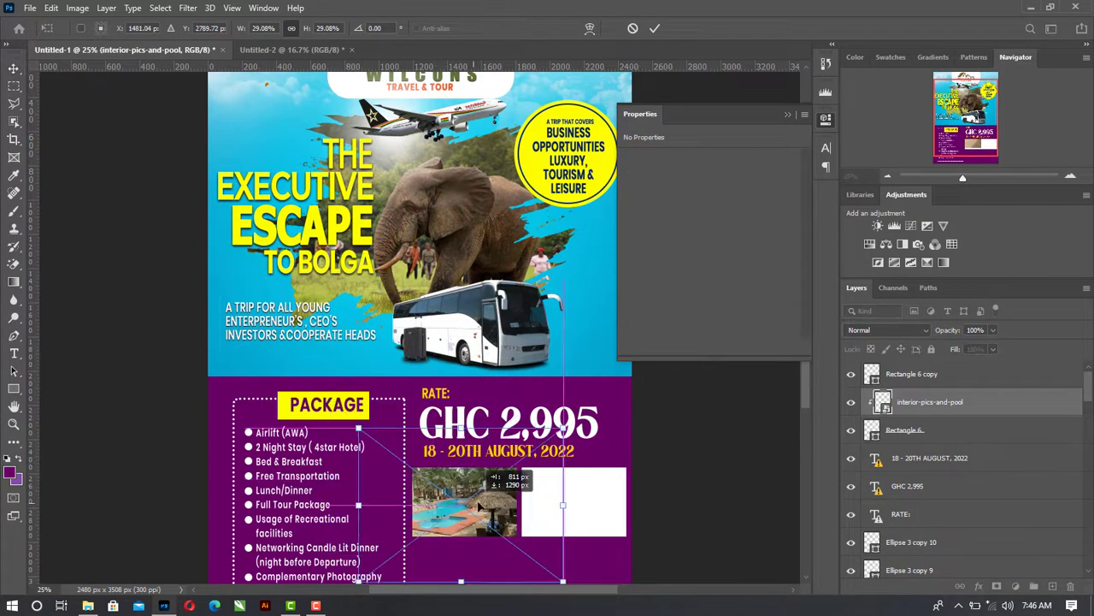
drag(568, 586, 505, 538)
drag(423, 477, 481, 508)
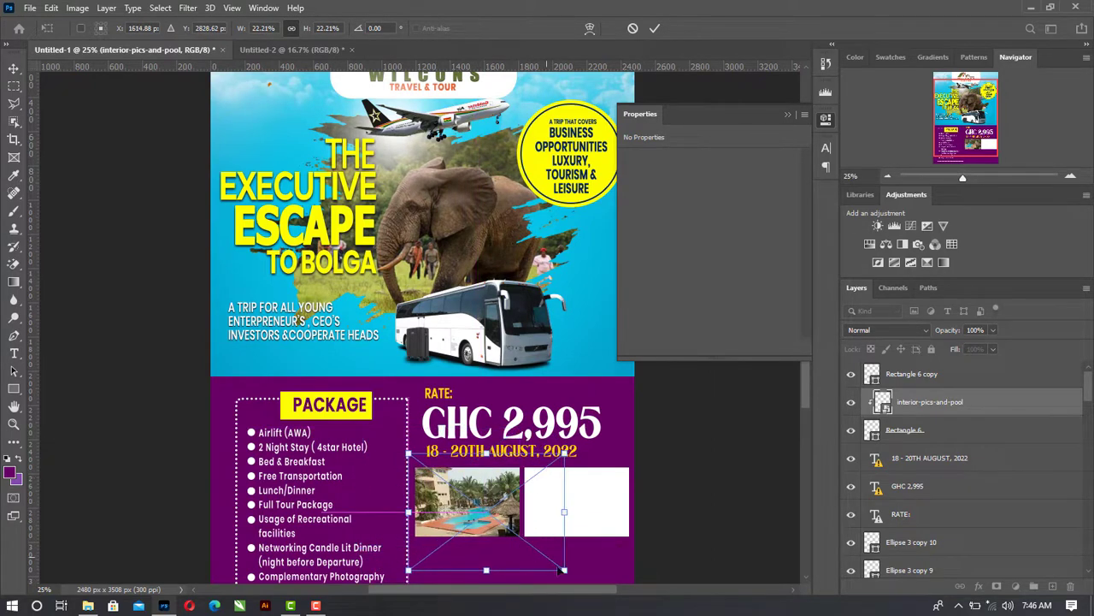
drag(564, 569, 482, 491)
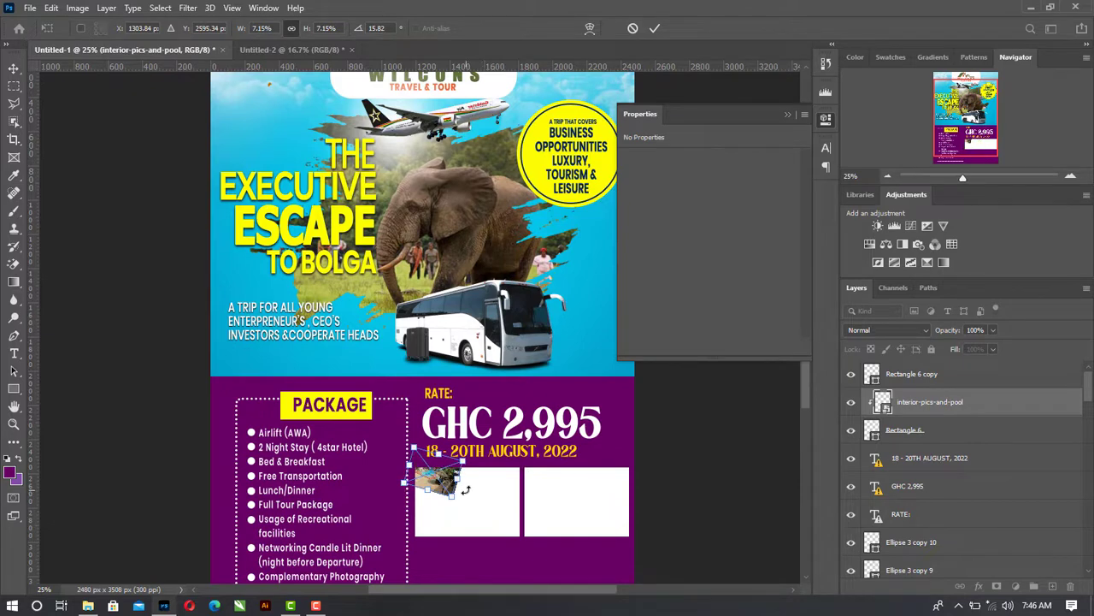
key(Escape)
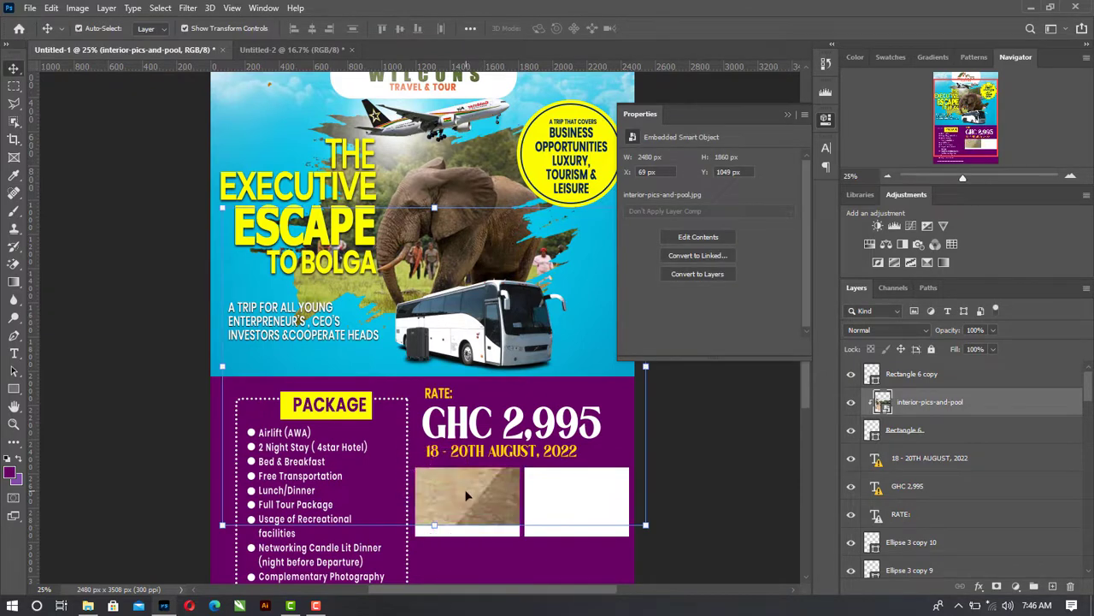
Scale the clipped pool photo to about 15% and position it so it fills the rectangle beside the PACKAGE box
drag(647, 526, 403, 343)
drag(349, 295, 499, 532)
drag(481, 496, 494, 509)
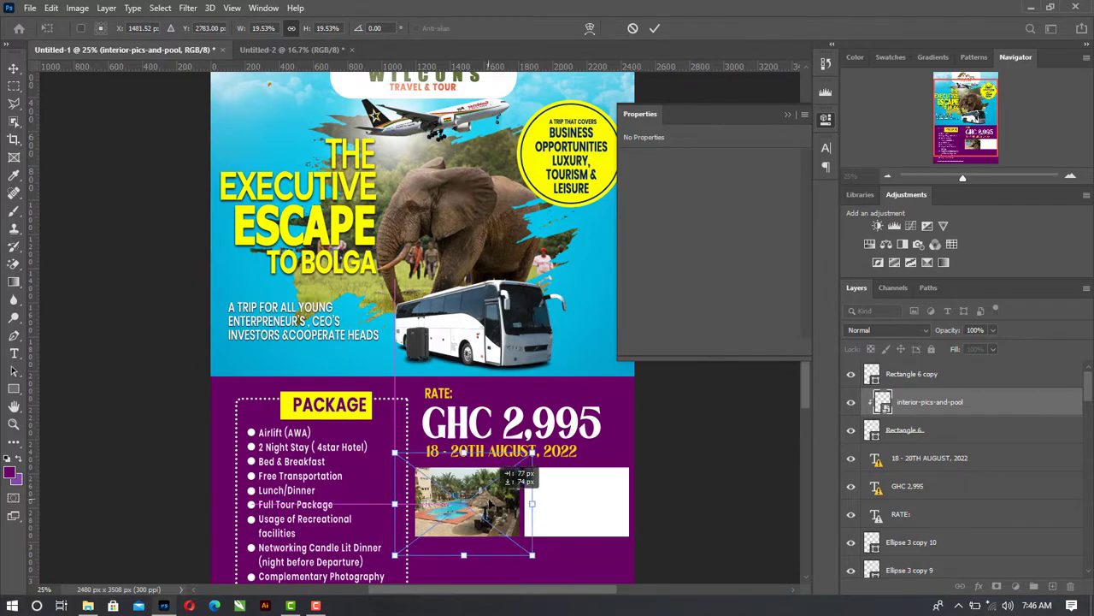
drag(532, 554, 510, 523)
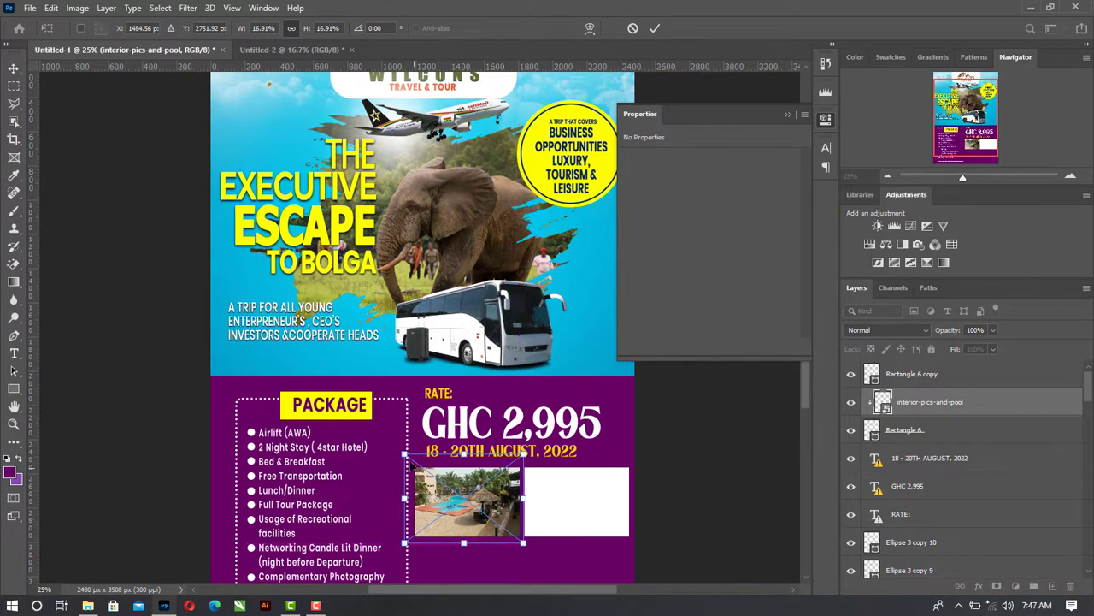
drag(404, 453, 418, 467)
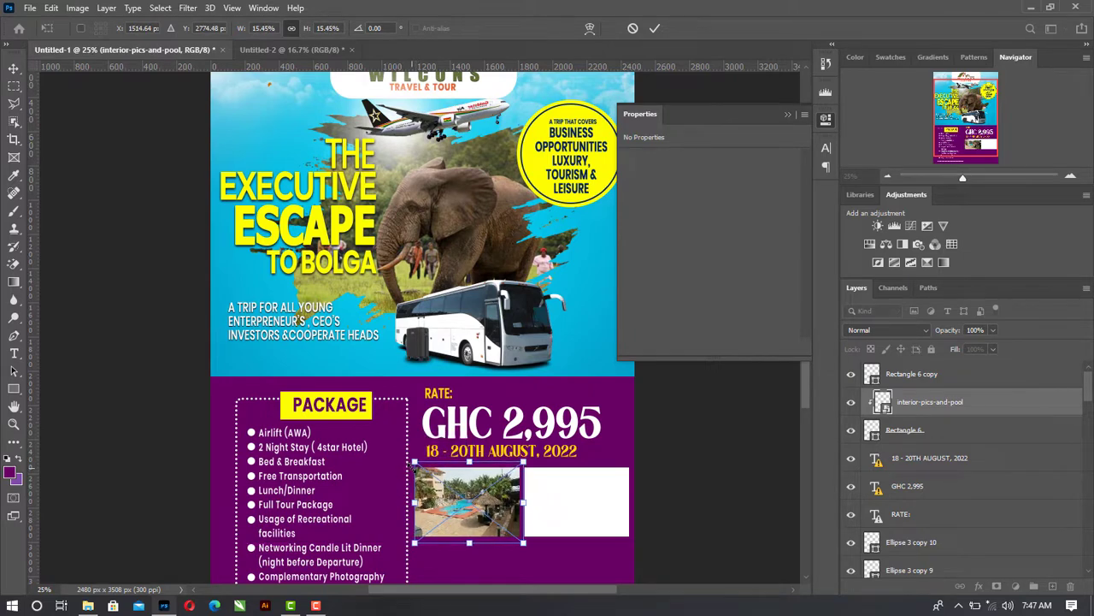
key(Down)
key(Return)
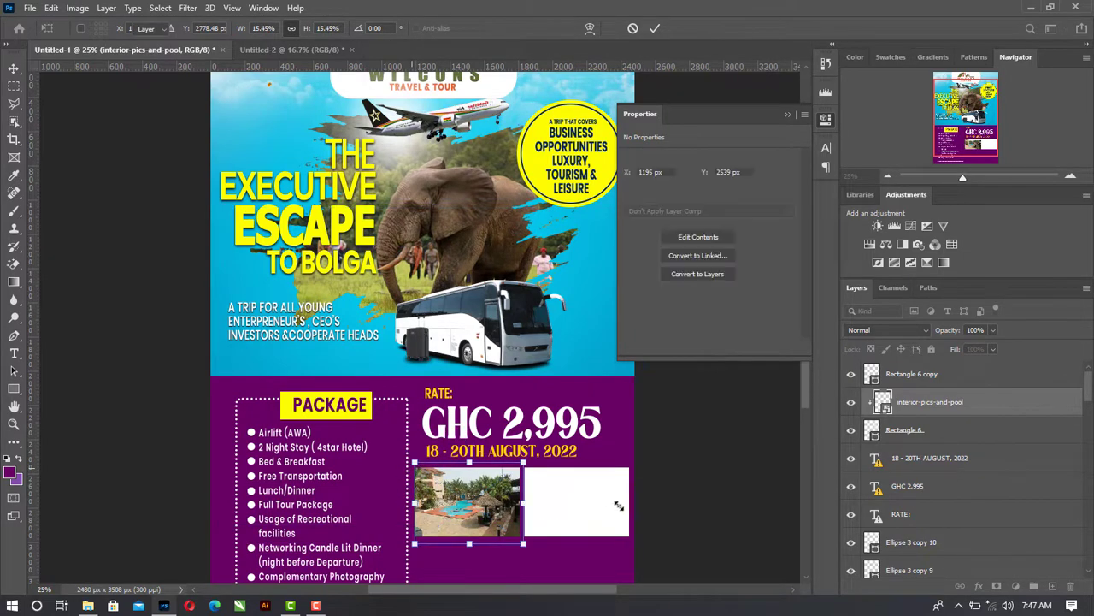
Place the indsev-omni-severin-hotel-guest-room-1 image from the USB drive above the remaining white rectangle and clip it to that rectangle
click(573, 525)
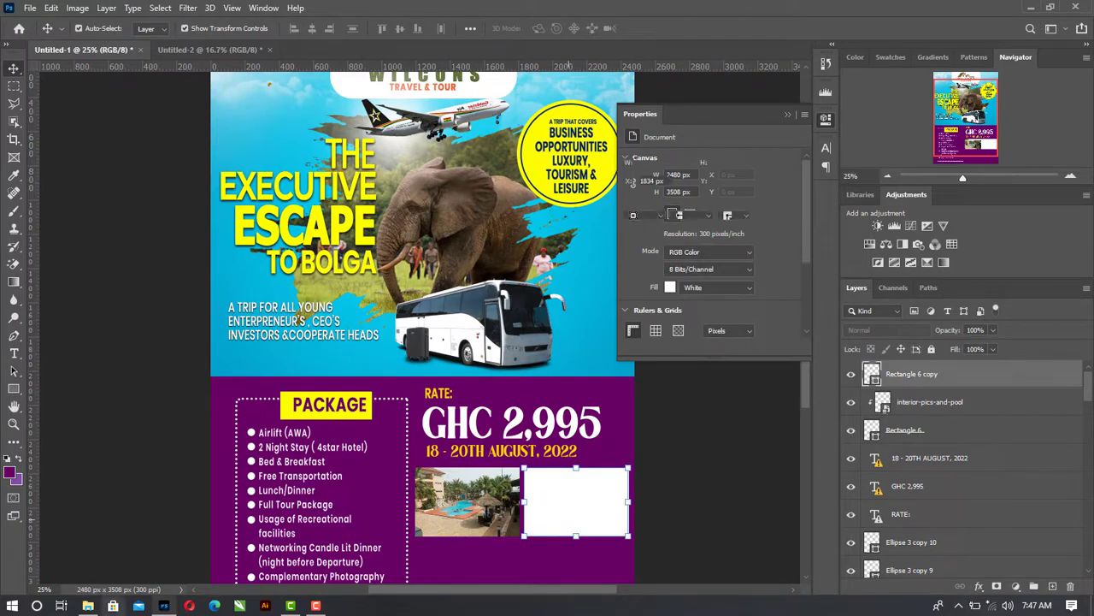
click(87, 605)
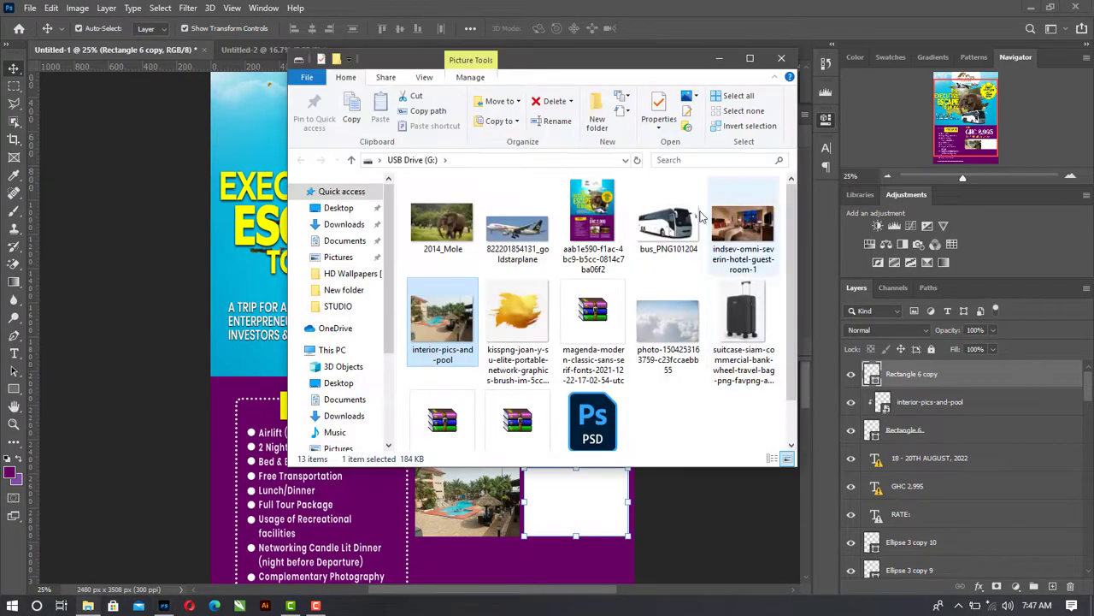
drag(743, 229, 586, 513)
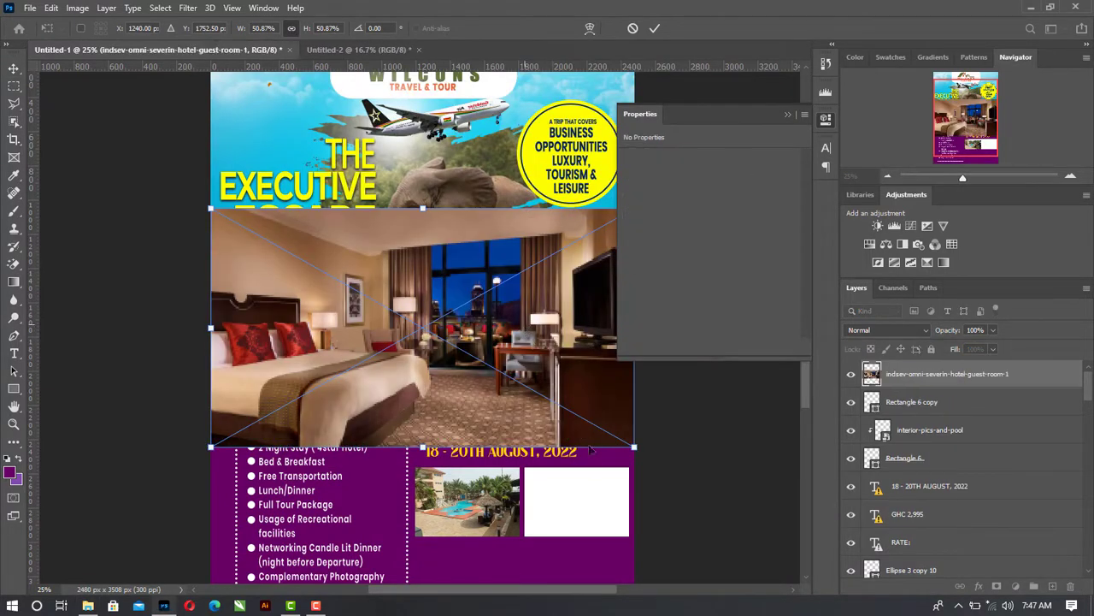
drag(587, 440, 530, 474)
key(Return)
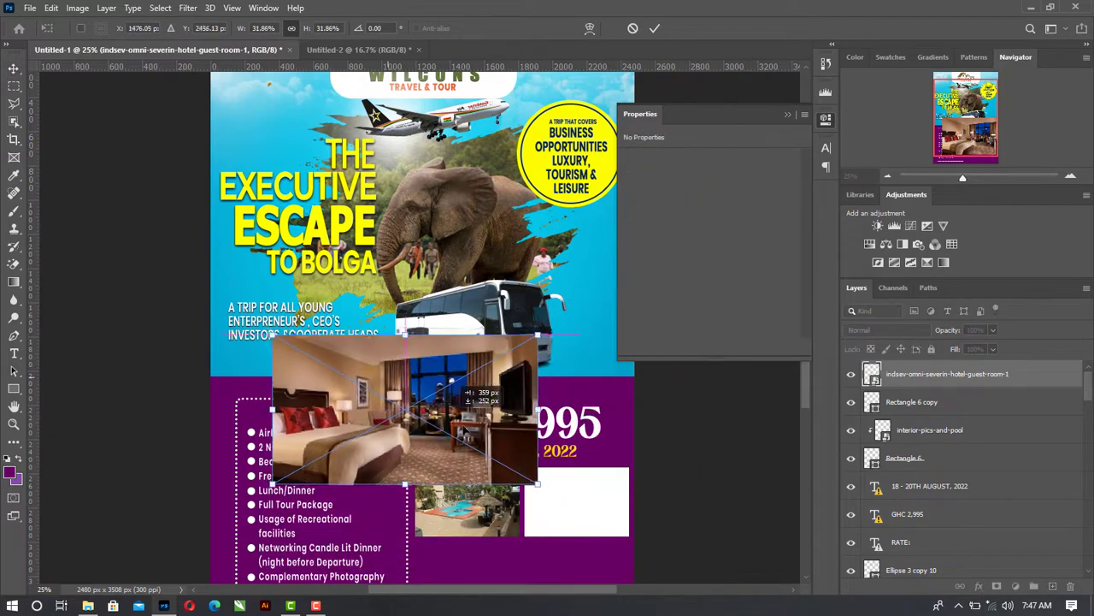
drag(376, 367, 521, 442)
key(Return)
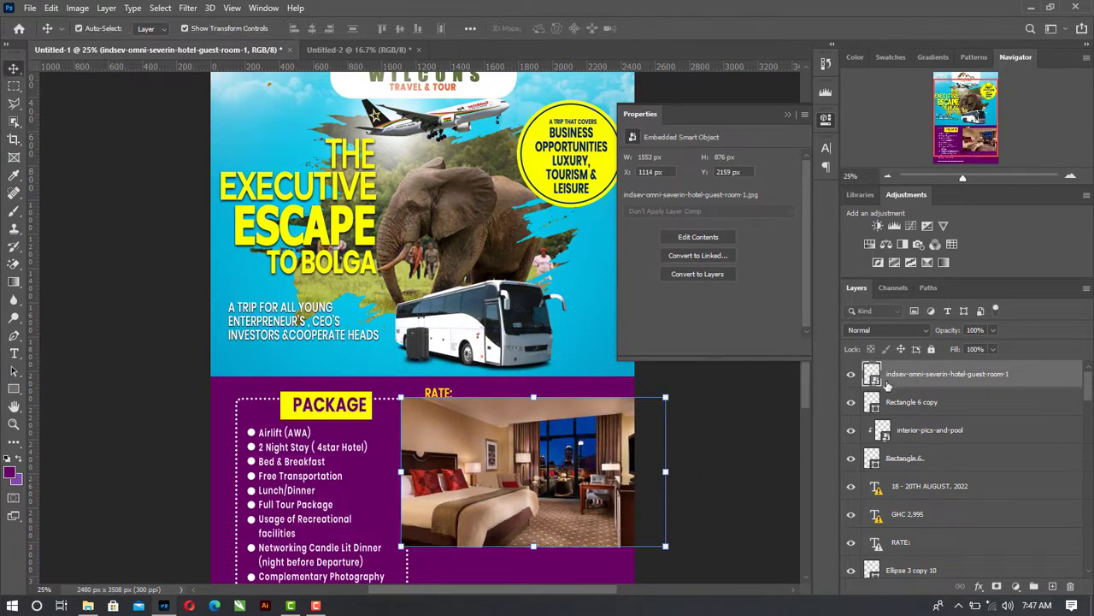
right_click(966, 376)
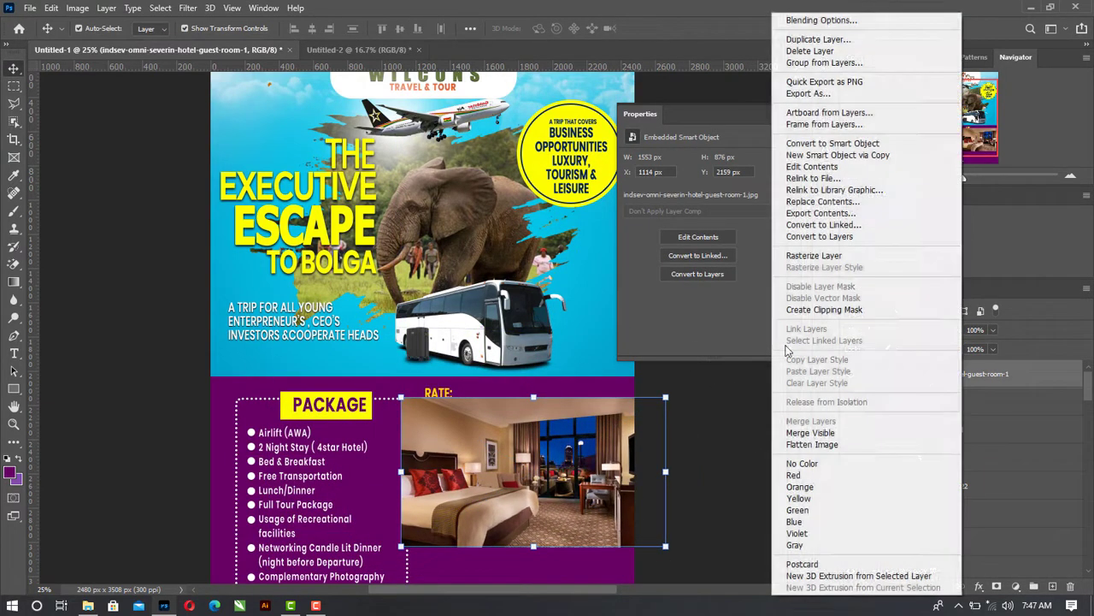
click(812, 310)
Scale the clipped guest-room photo to about 15.5% and position it so it fills the rectangle beside the pool photo
drag(665, 397, 620, 469)
drag(633, 533, 611, 510)
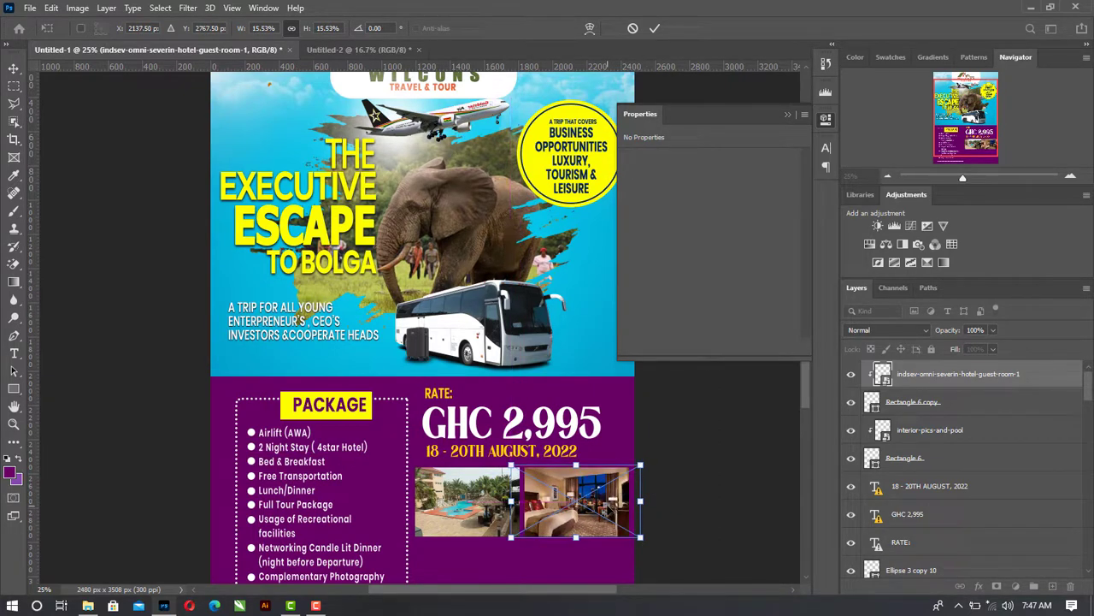
key(Return)
click(736, 411)
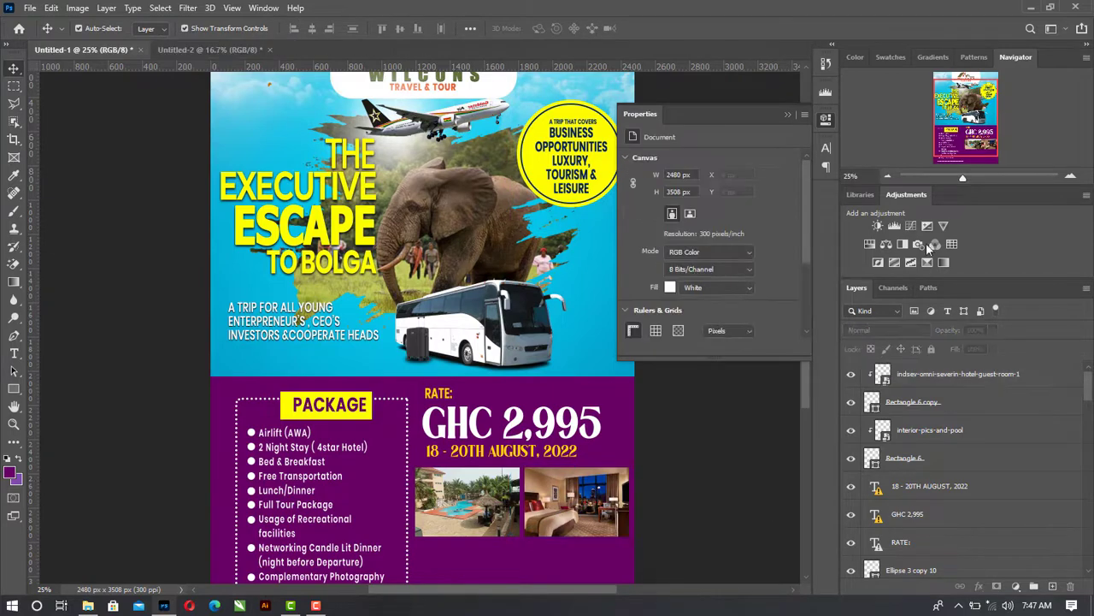
Copy the CALL FOR RESERVATION text from the Untitled-2 document into the poster, just below the pool photo and aligned with its outer edge
click(885, 177)
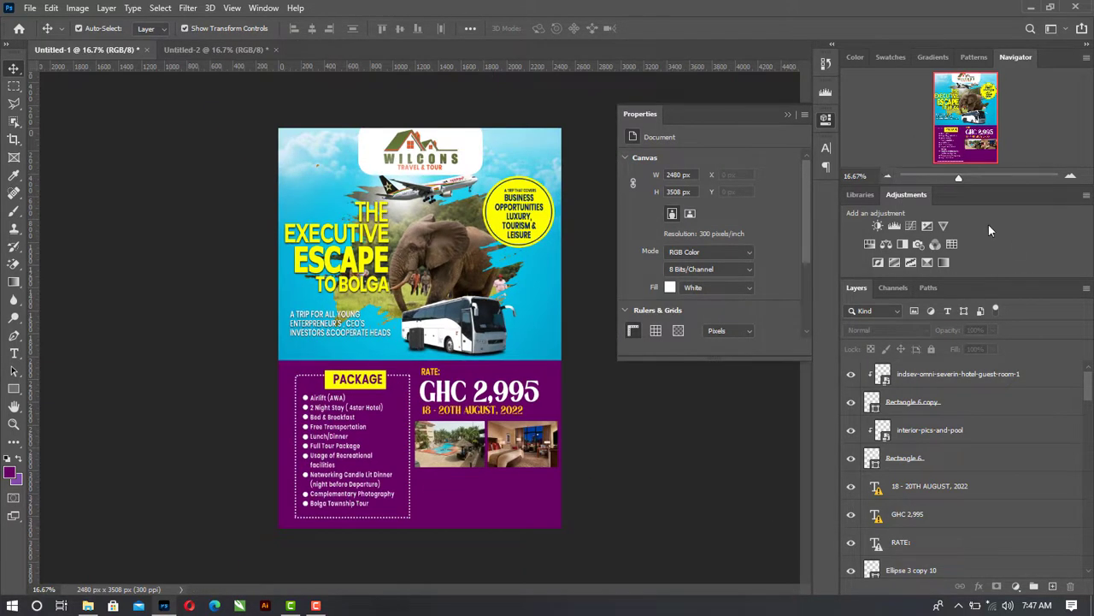
click(1073, 177)
click(1071, 177)
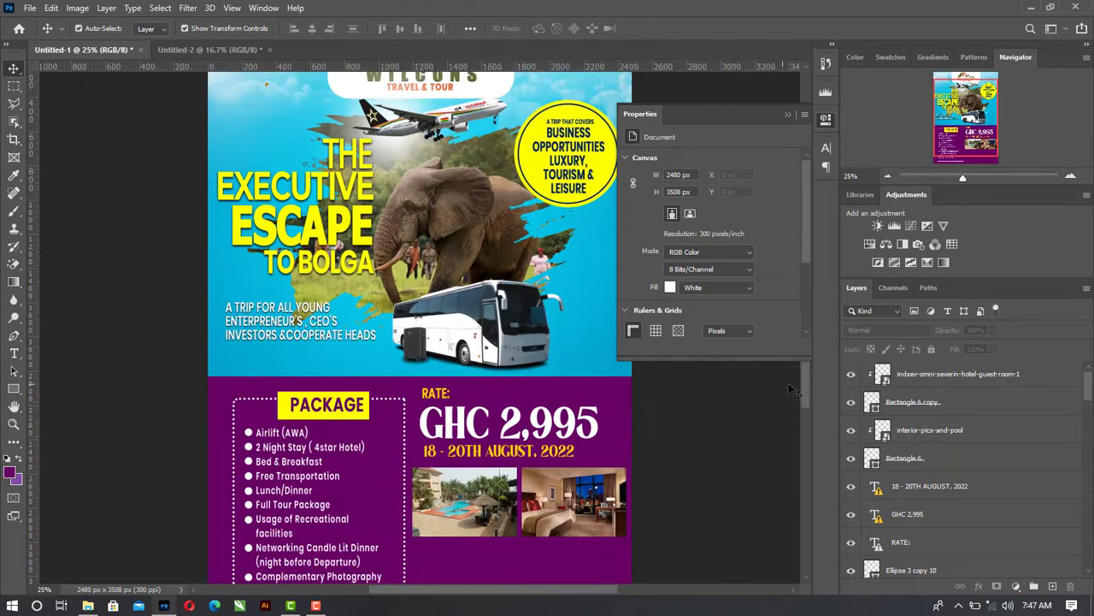
scroll(811, 383, down, 3)
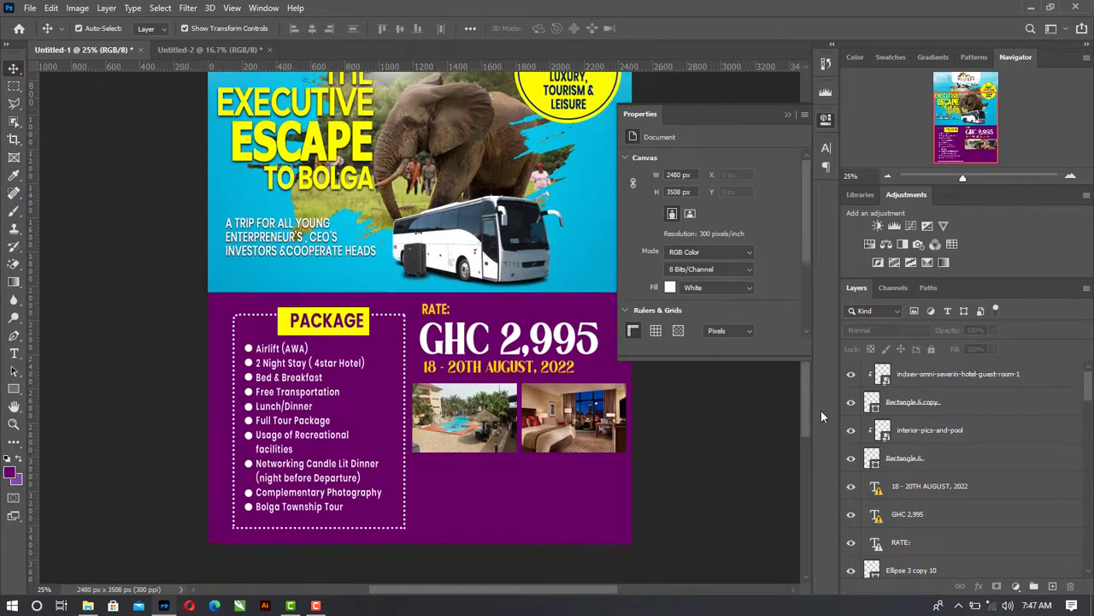
click(208, 51)
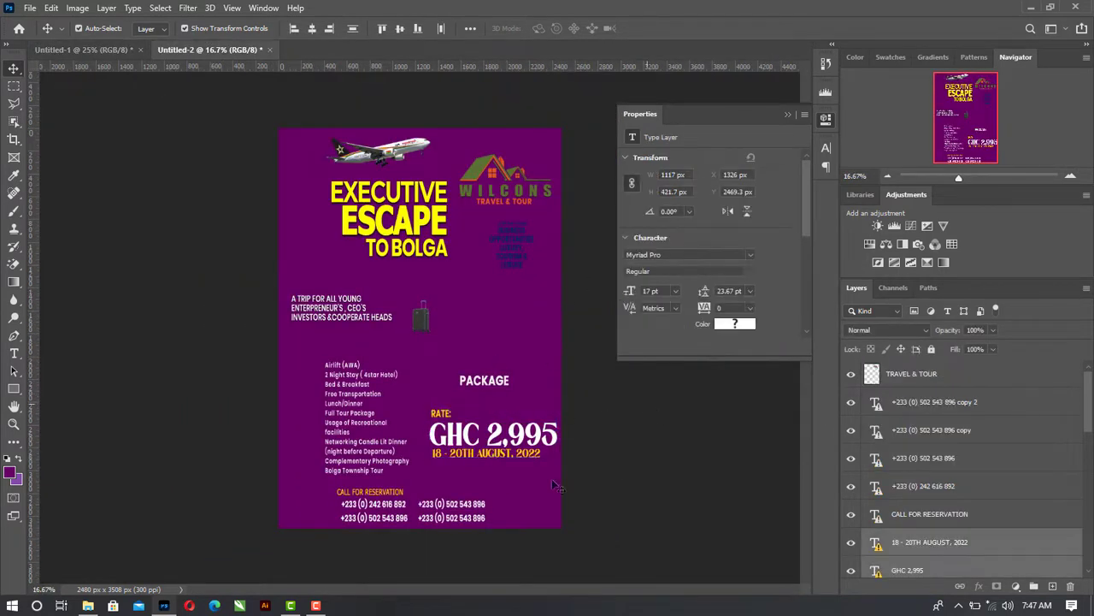
drag(389, 495, 500, 506)
key(Right)
key(Right)
key(Right)
key(Right)
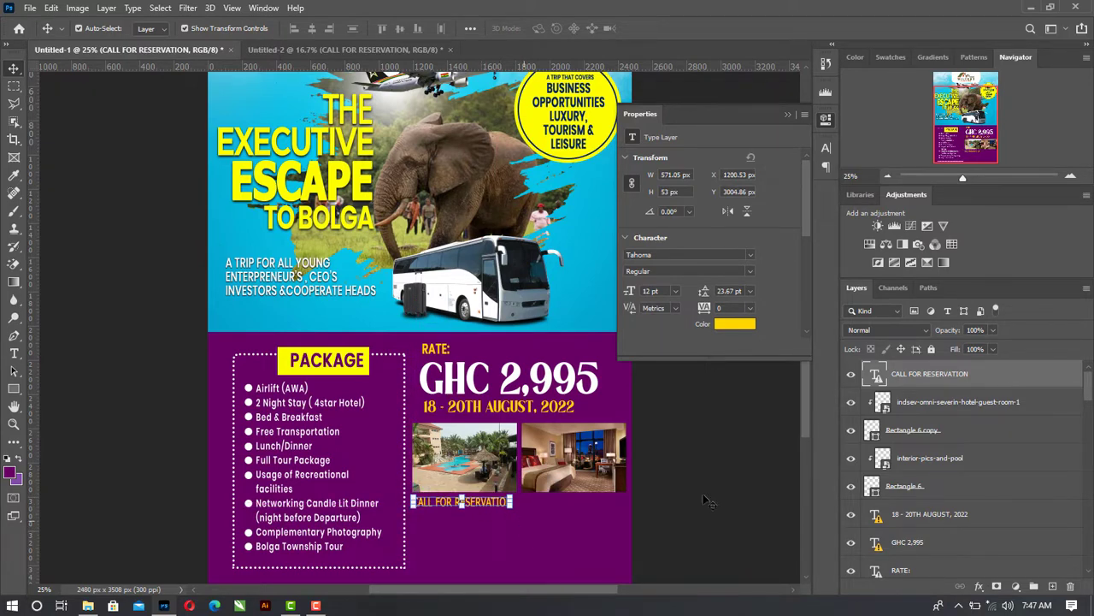
click(707, 502)
Draw a thin rectangle about 644 × 16 px from the end of CALL FOR RESERVATION to the guest-room photo's outer edge and fill it white
key(u)
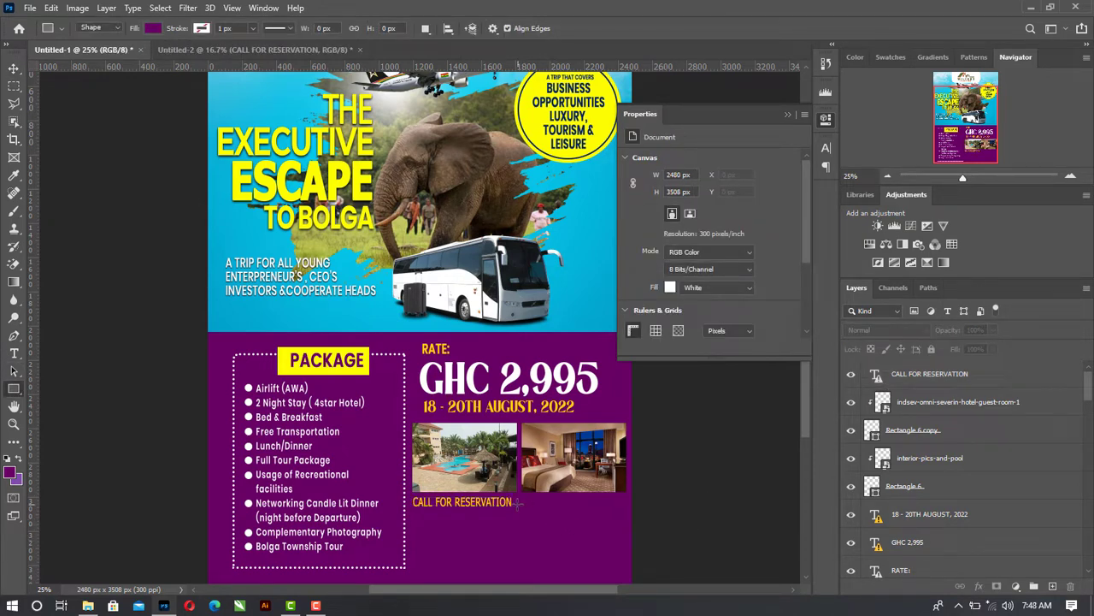
drag(516, 503, 626, 503)
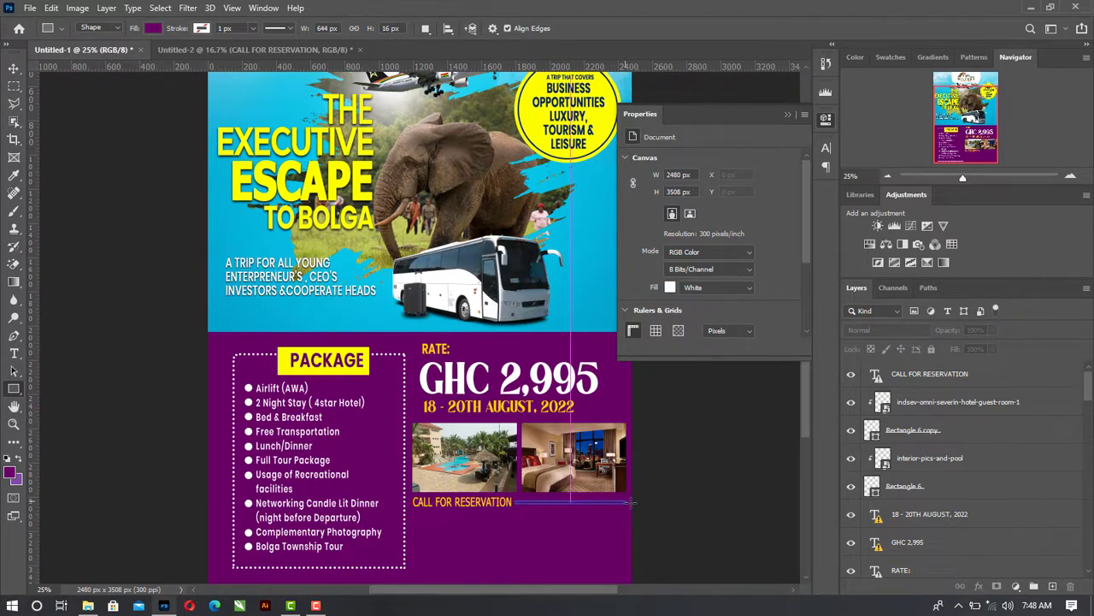
click(13, 70)
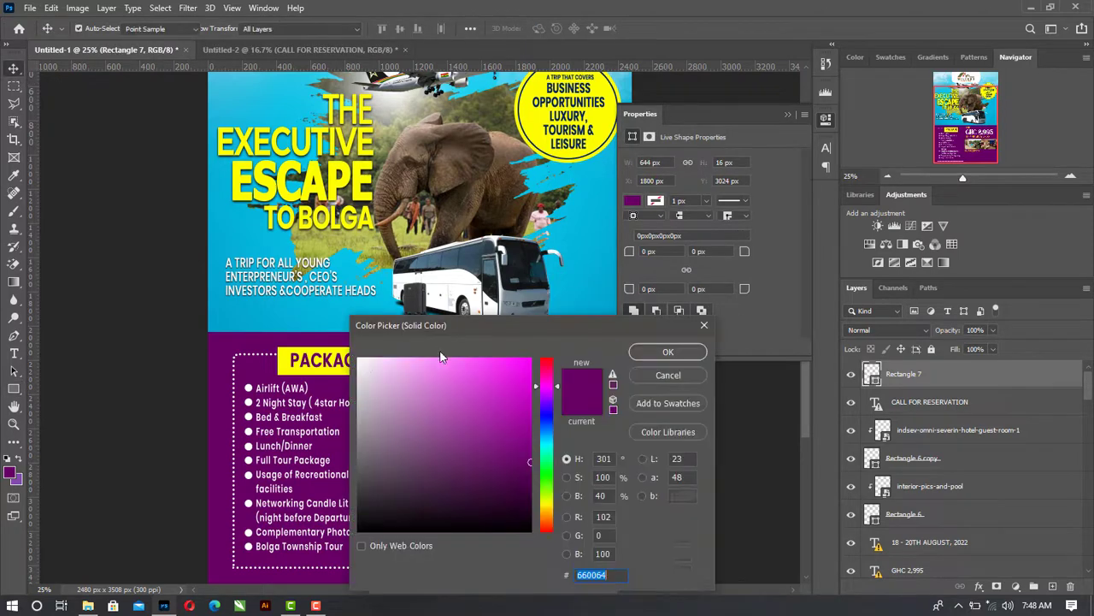
click(359, 359)
key(Return)
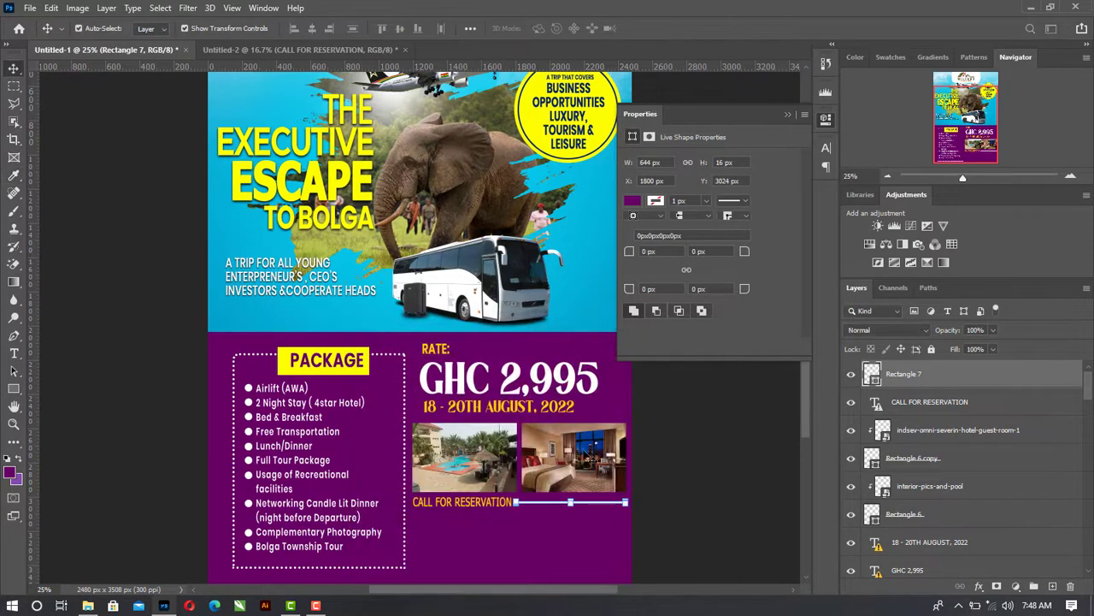
click(622, 507)
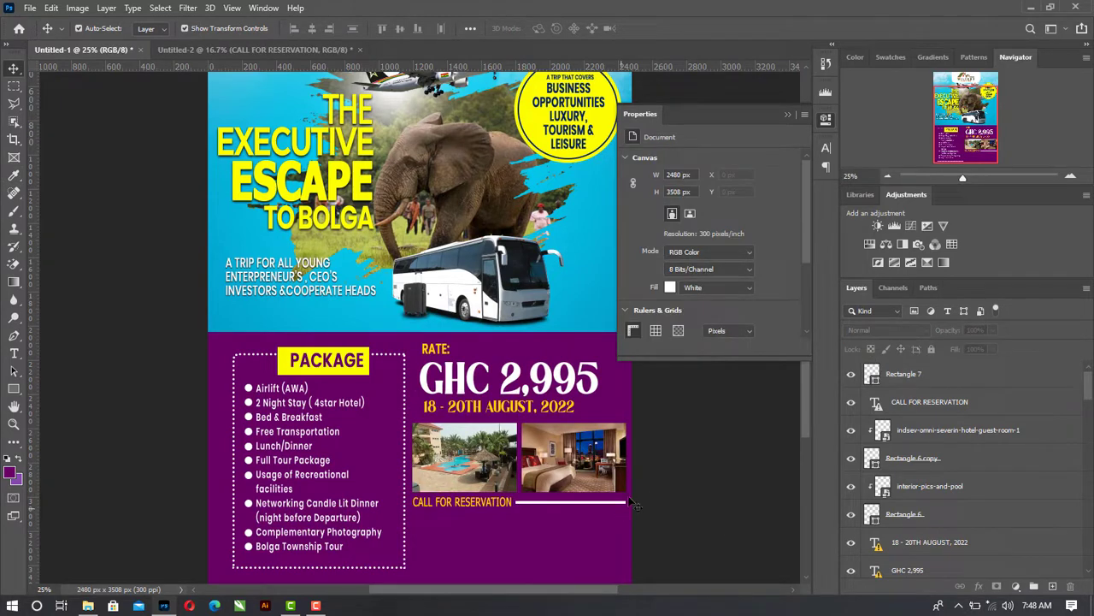
drag(622, 507, 686, 464)
key(ctrl+z)
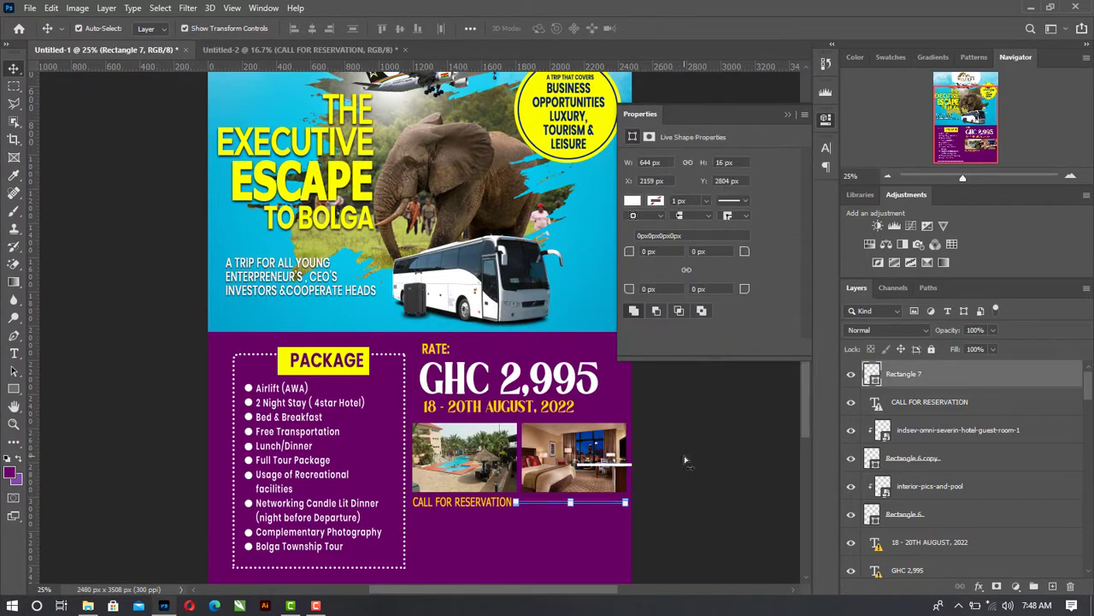
click(719, 477)
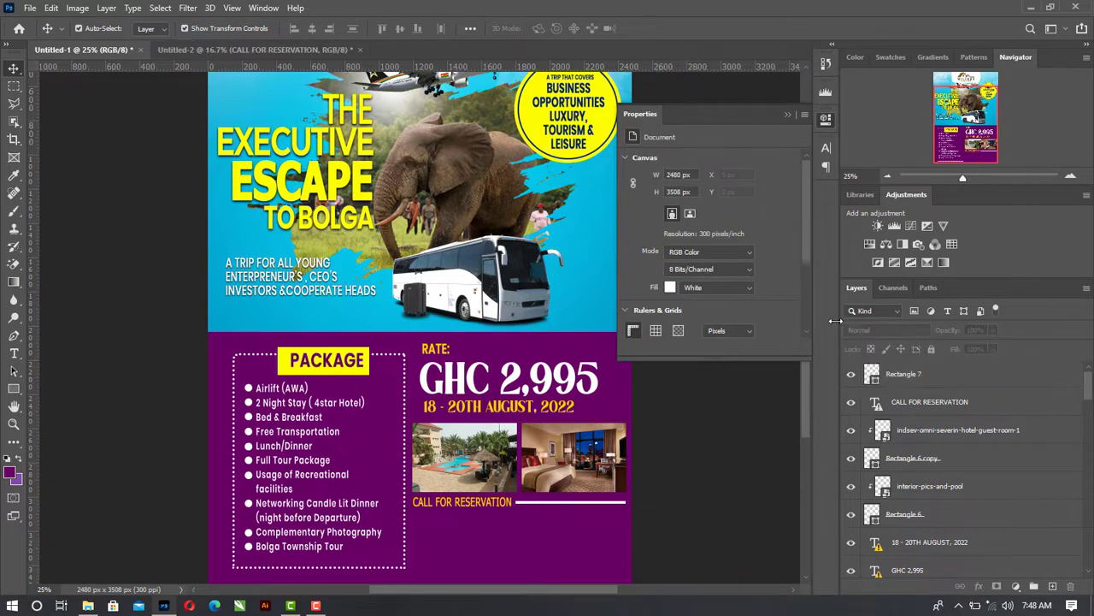
Copy the four phone numbers together from the Untitled-2 document into the poster, below the CALL FOR RESERVATION heading
drag(807, 389, 809, 405)
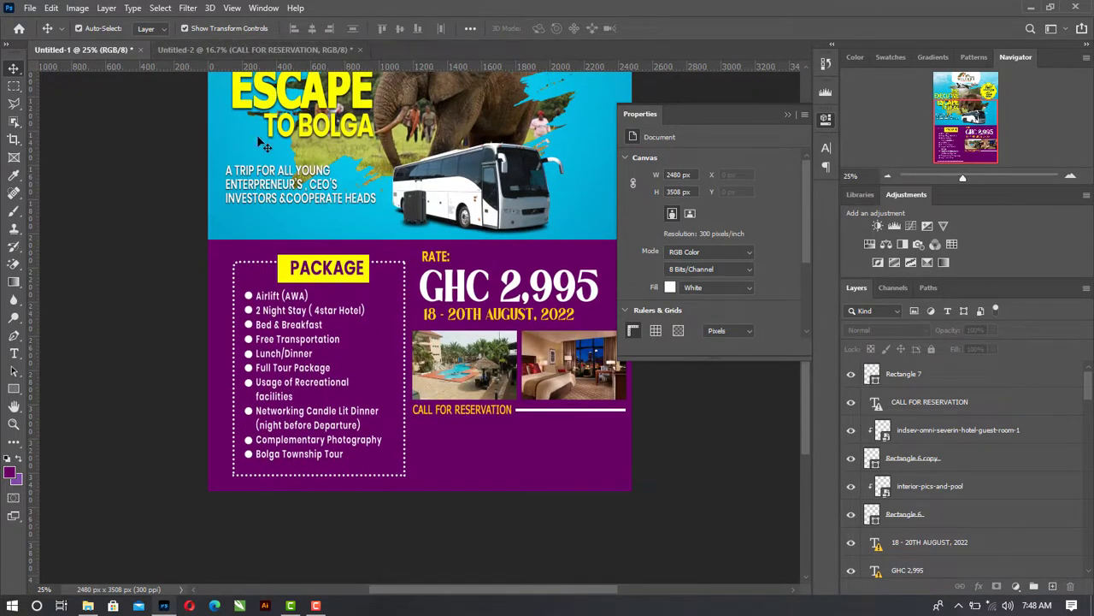
click(210, 51)
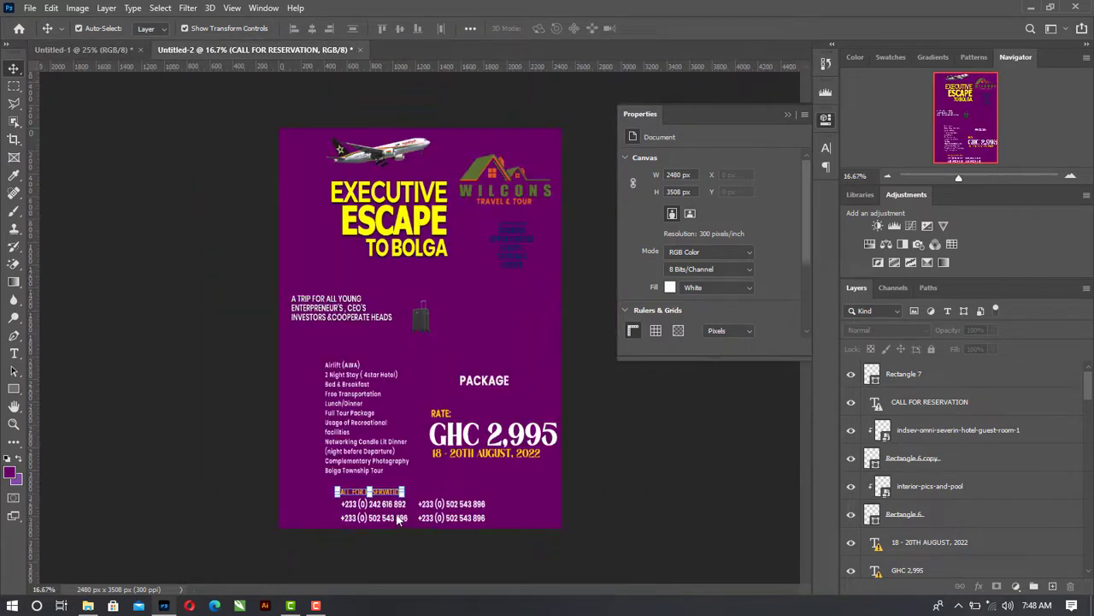
click(364, 509)
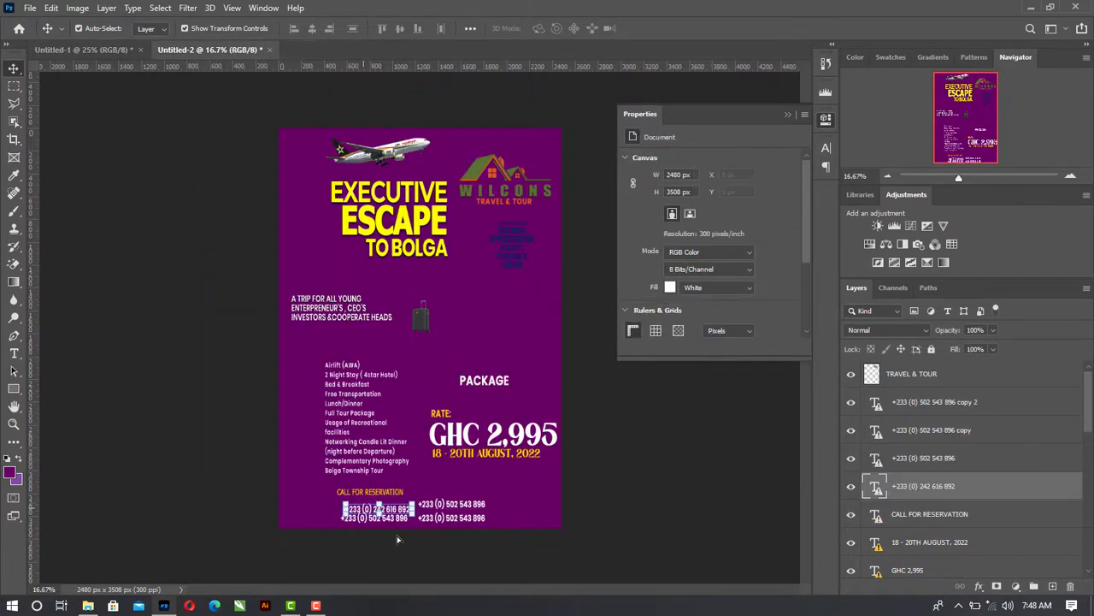
drag(395, 535, 401, 547)
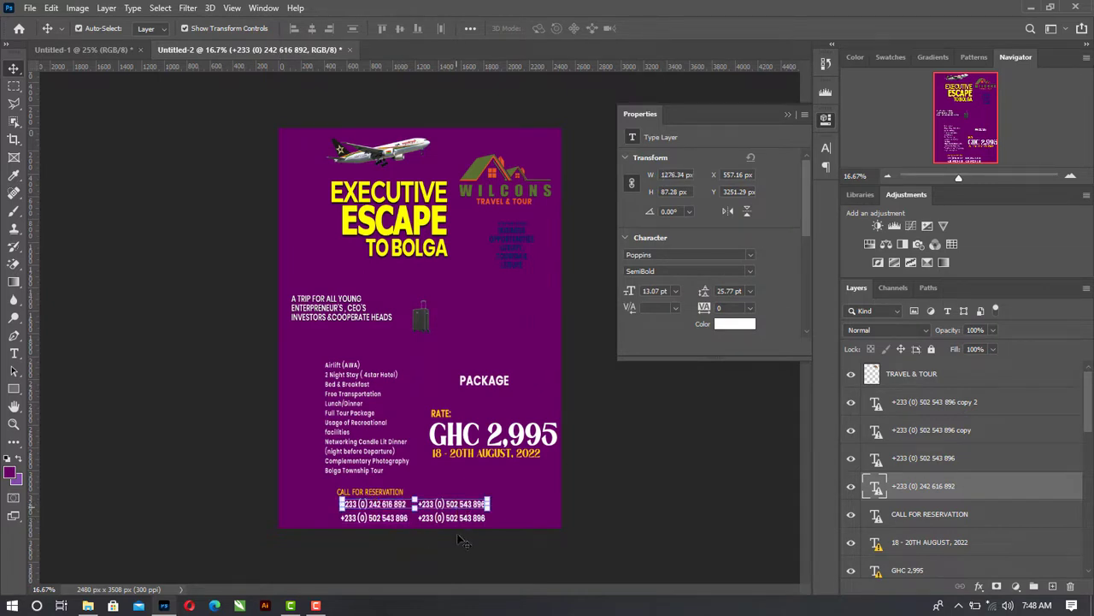
shift+click(462, 511)
click(400, 506)
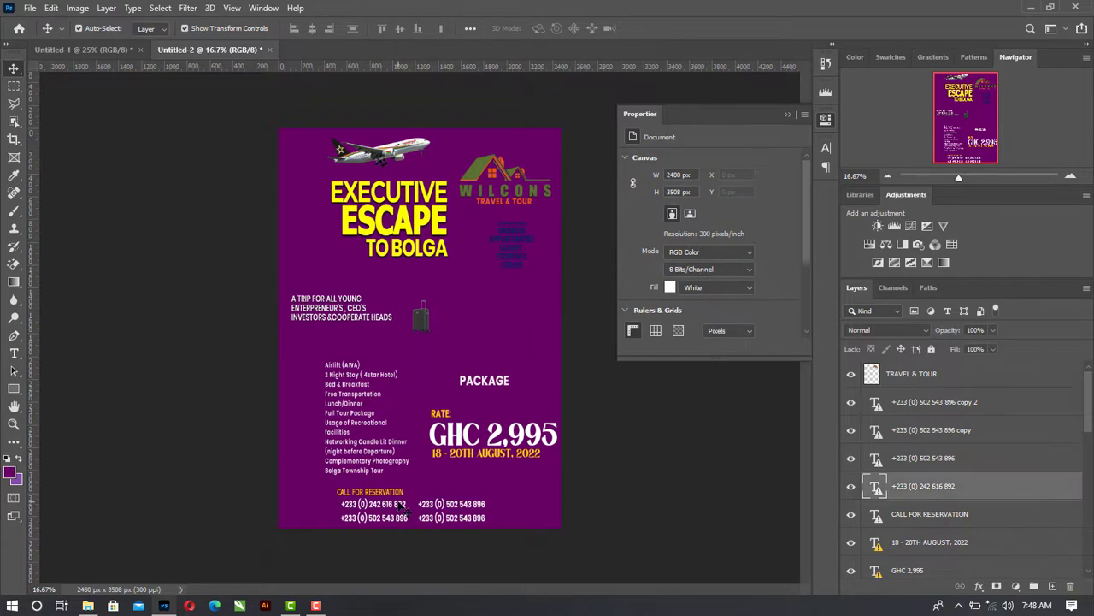
shift+click(446, 507)
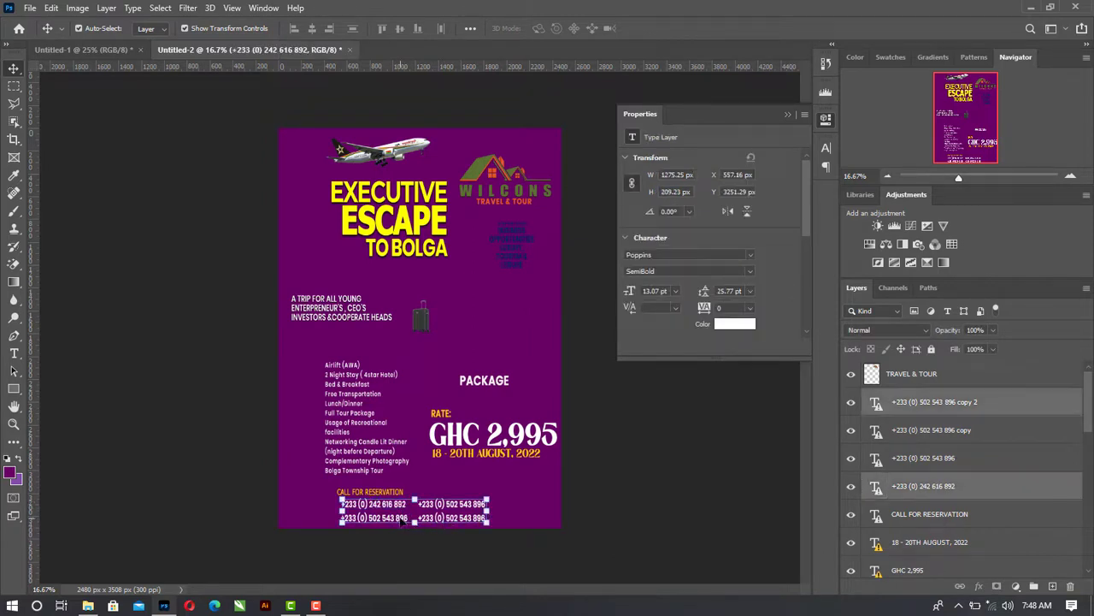
shift+click(446, 507)
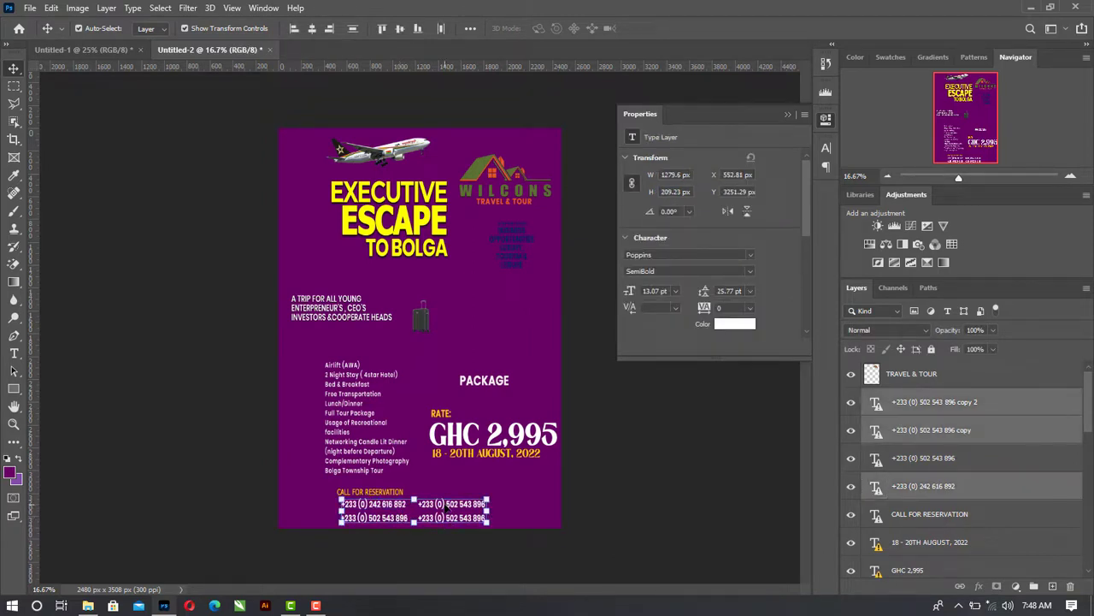
drag(446, 507, 497, 533)
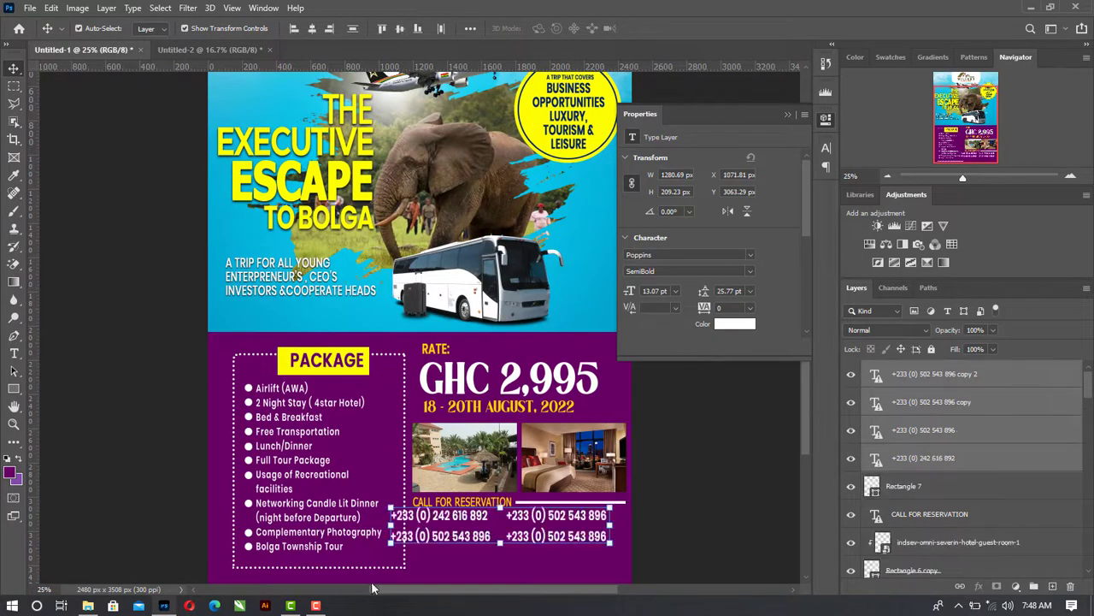
click(315, 605)
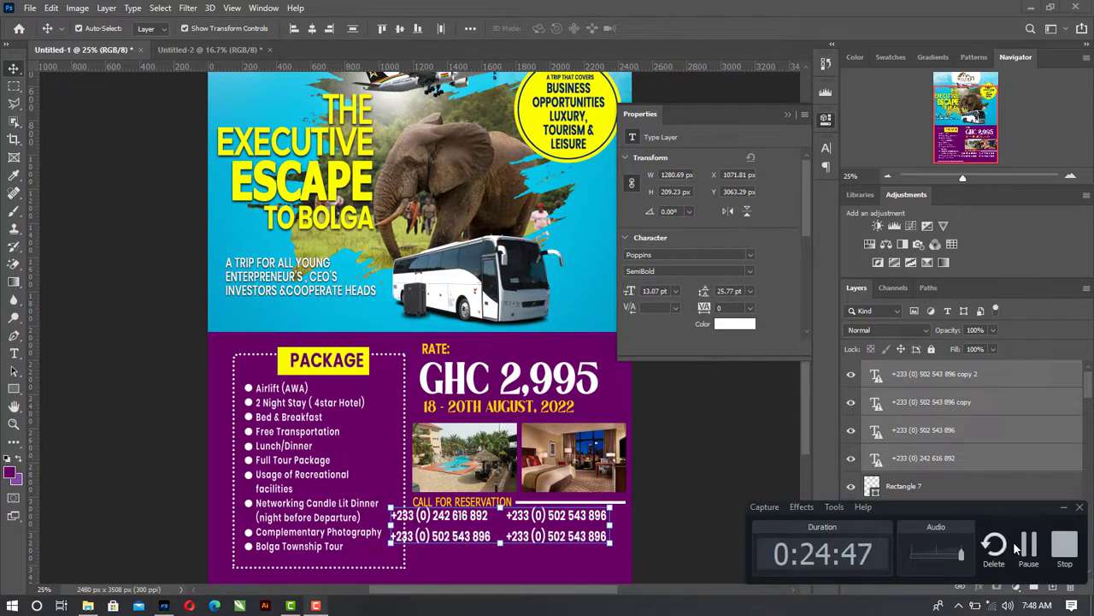
click(1019, 548)
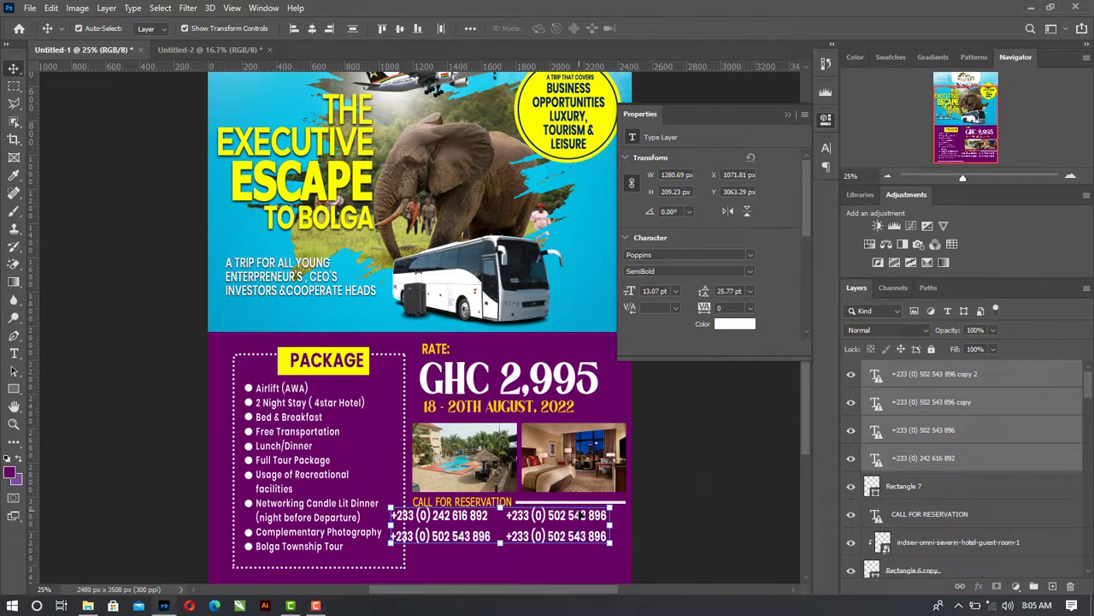
Align the phone number block under the two hotel photos with a gap below the CALL FOR RESERVATION line, and collapse the layer properties
drag(582, 515, 597, 529)
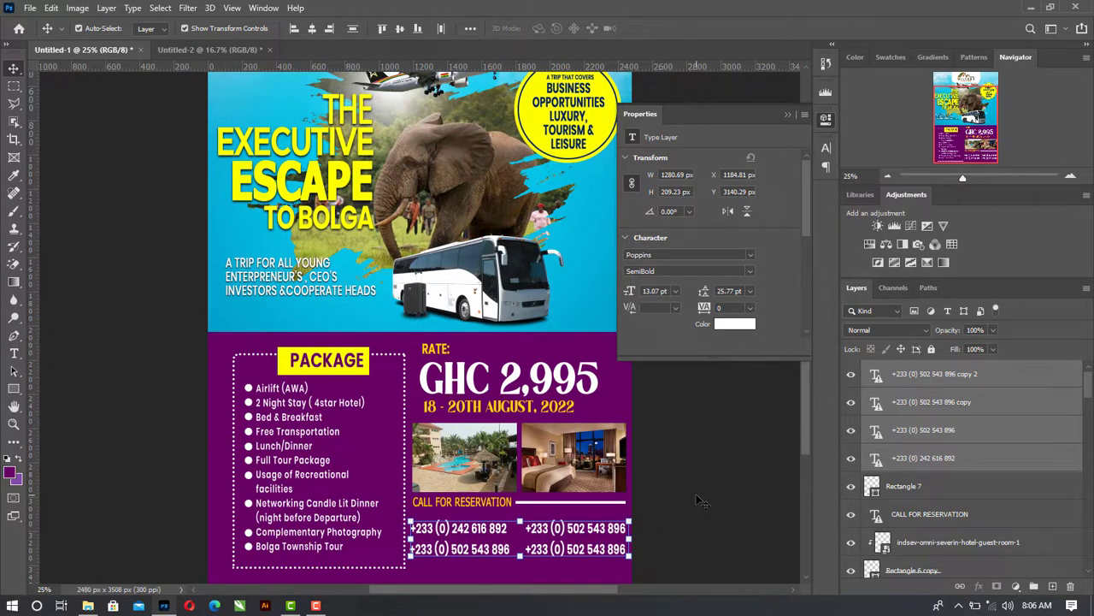
click(888, 176)
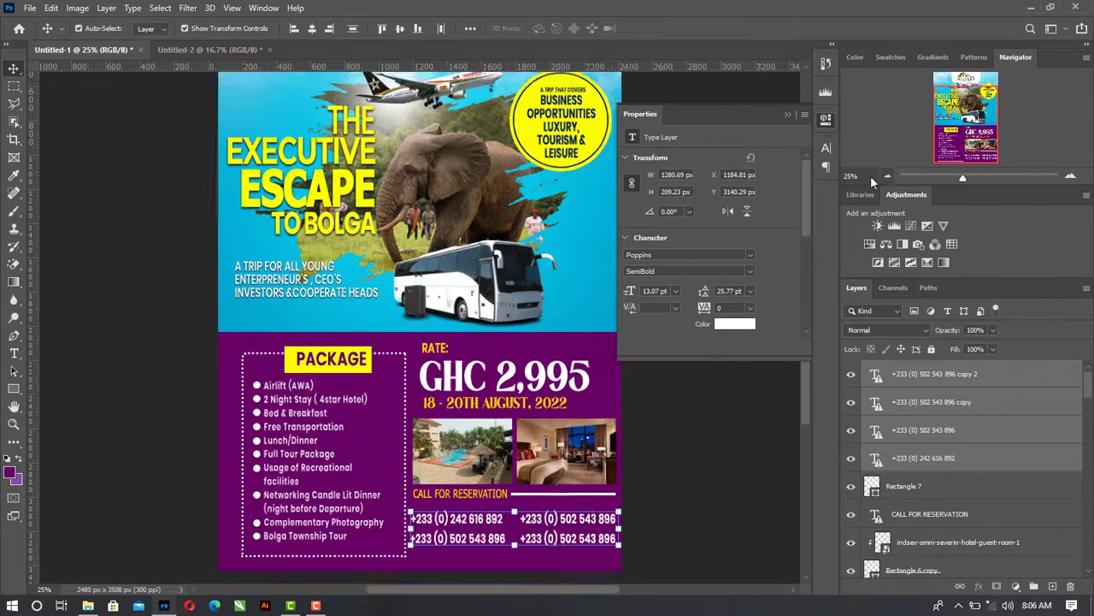
click(789, 114)
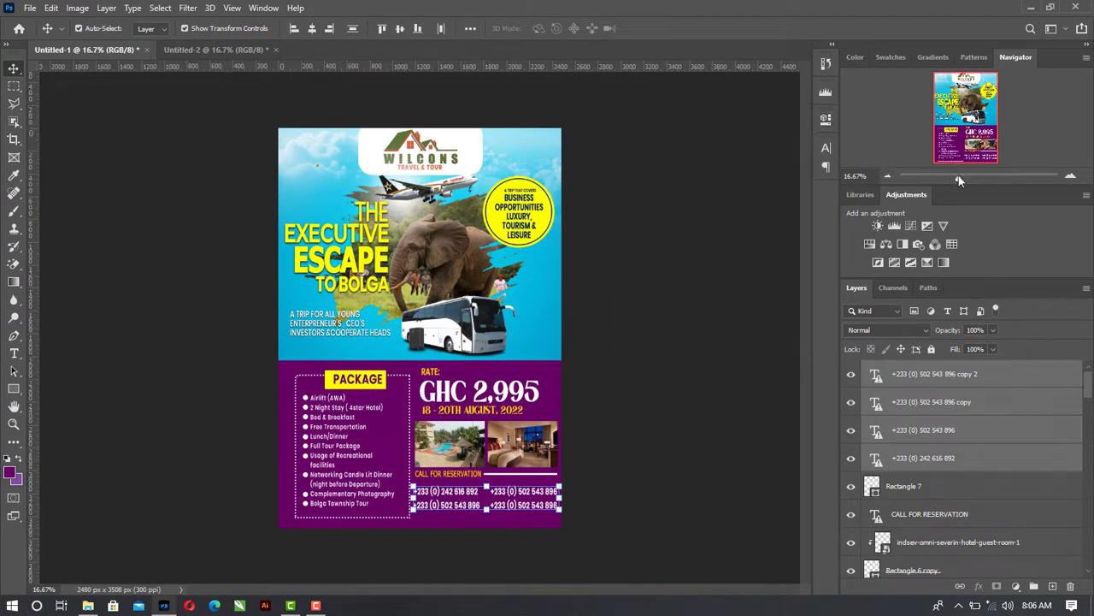
drag(959, 177, 962, 179)
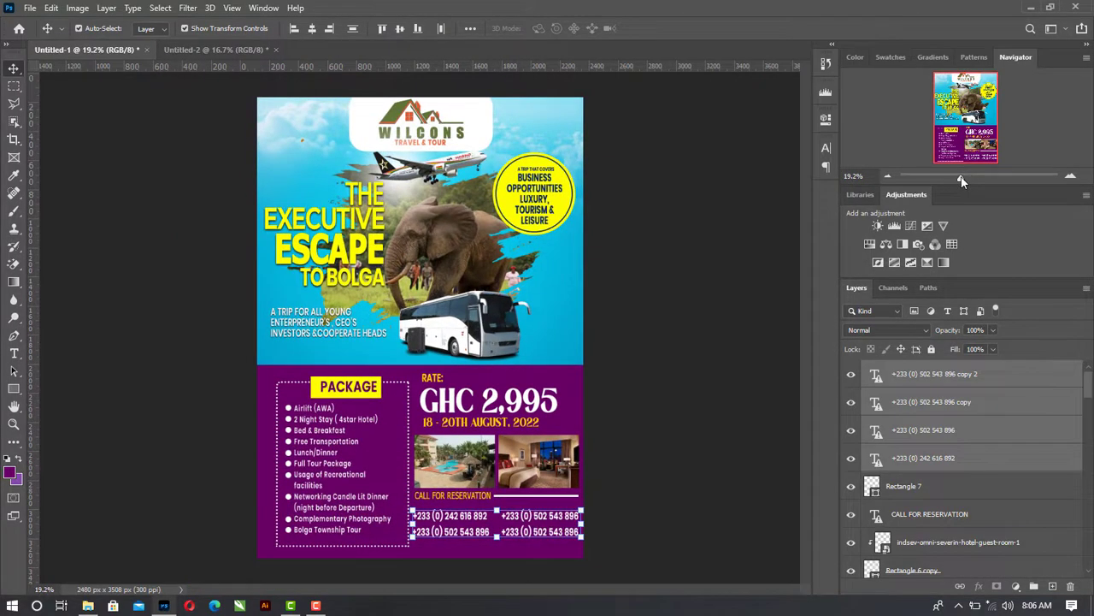